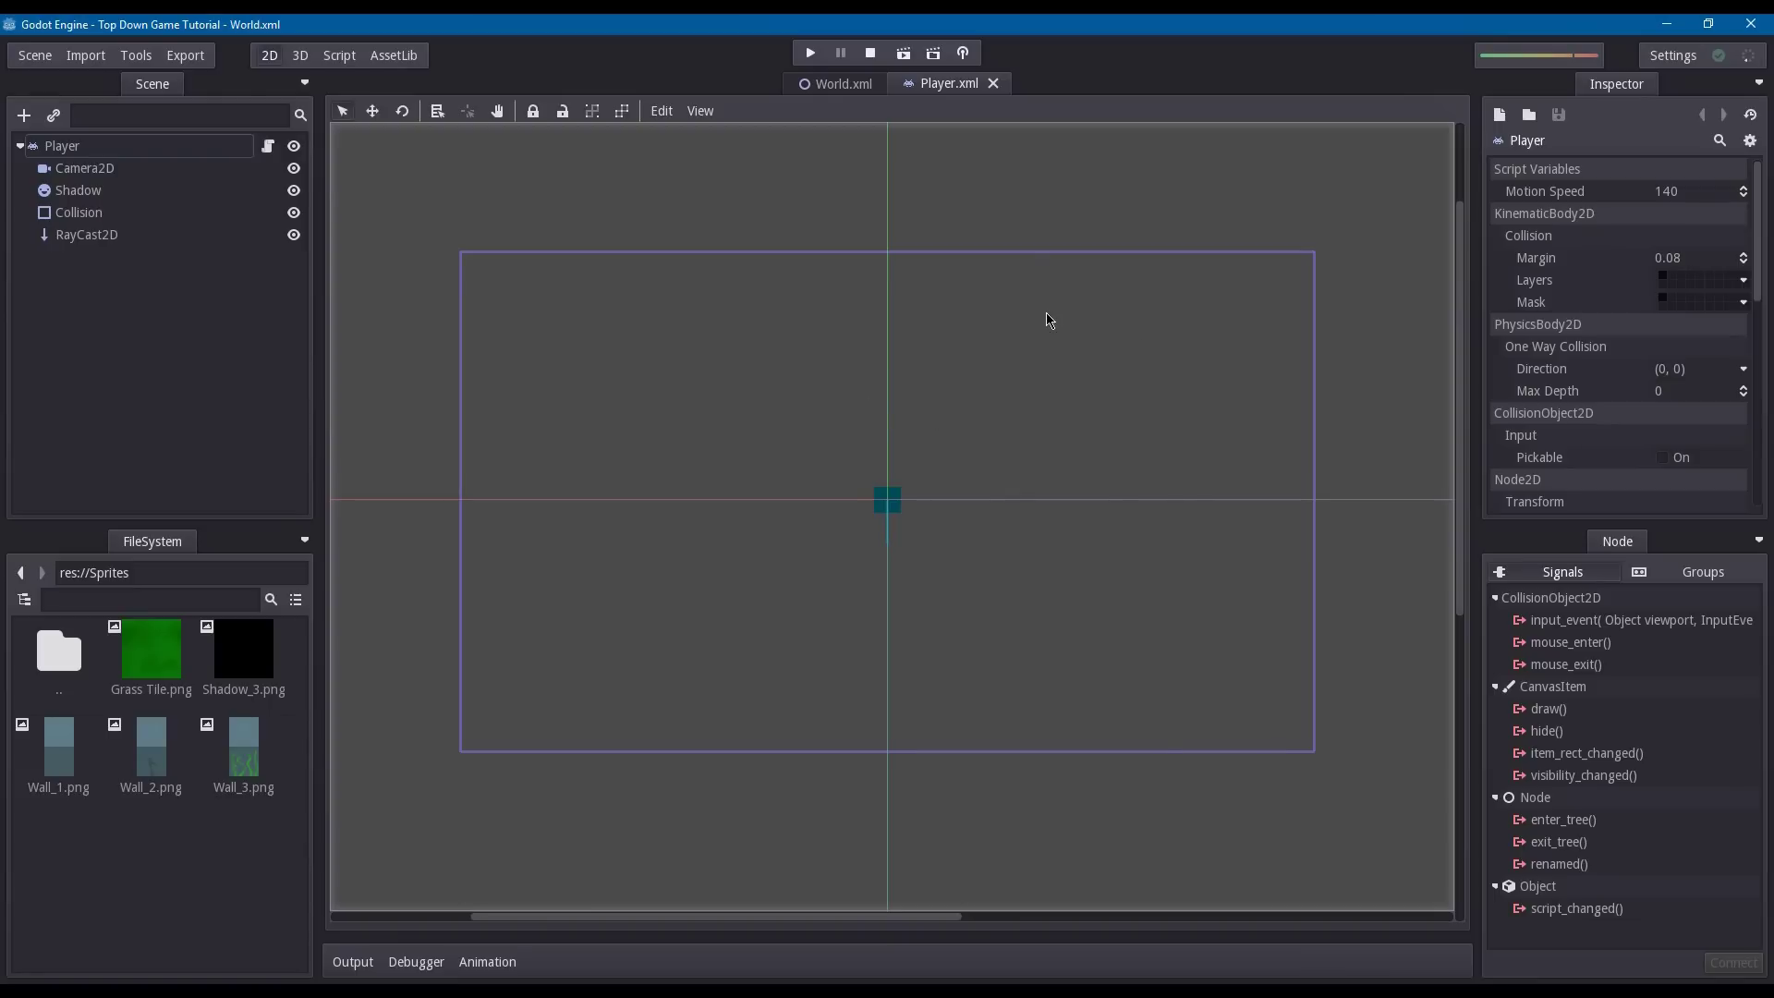
# - Examine the grass and wall sprite files and the Player scene's root, Collision and Camera2D nodes
pyautogui.moveTo(1051, 320); pyautogui.dragTo(985, 317, button='middle')
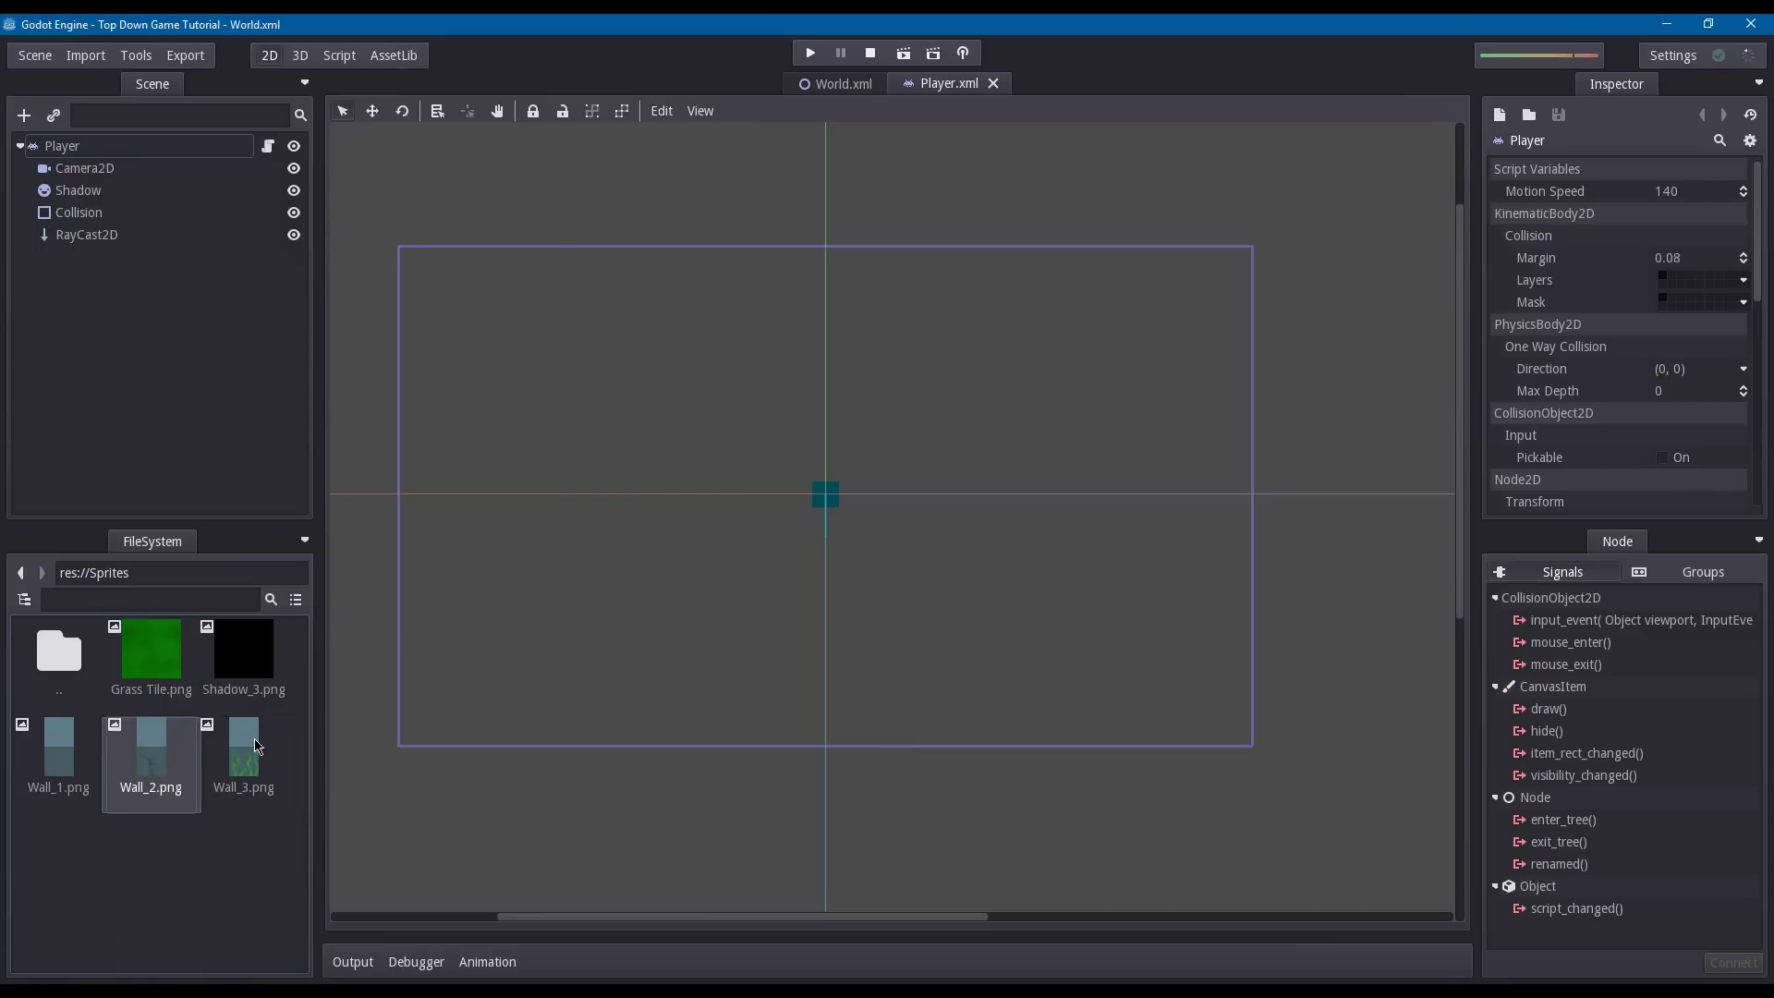
pyautogui.click(159, 764)
pyautogui.click(223, 764)
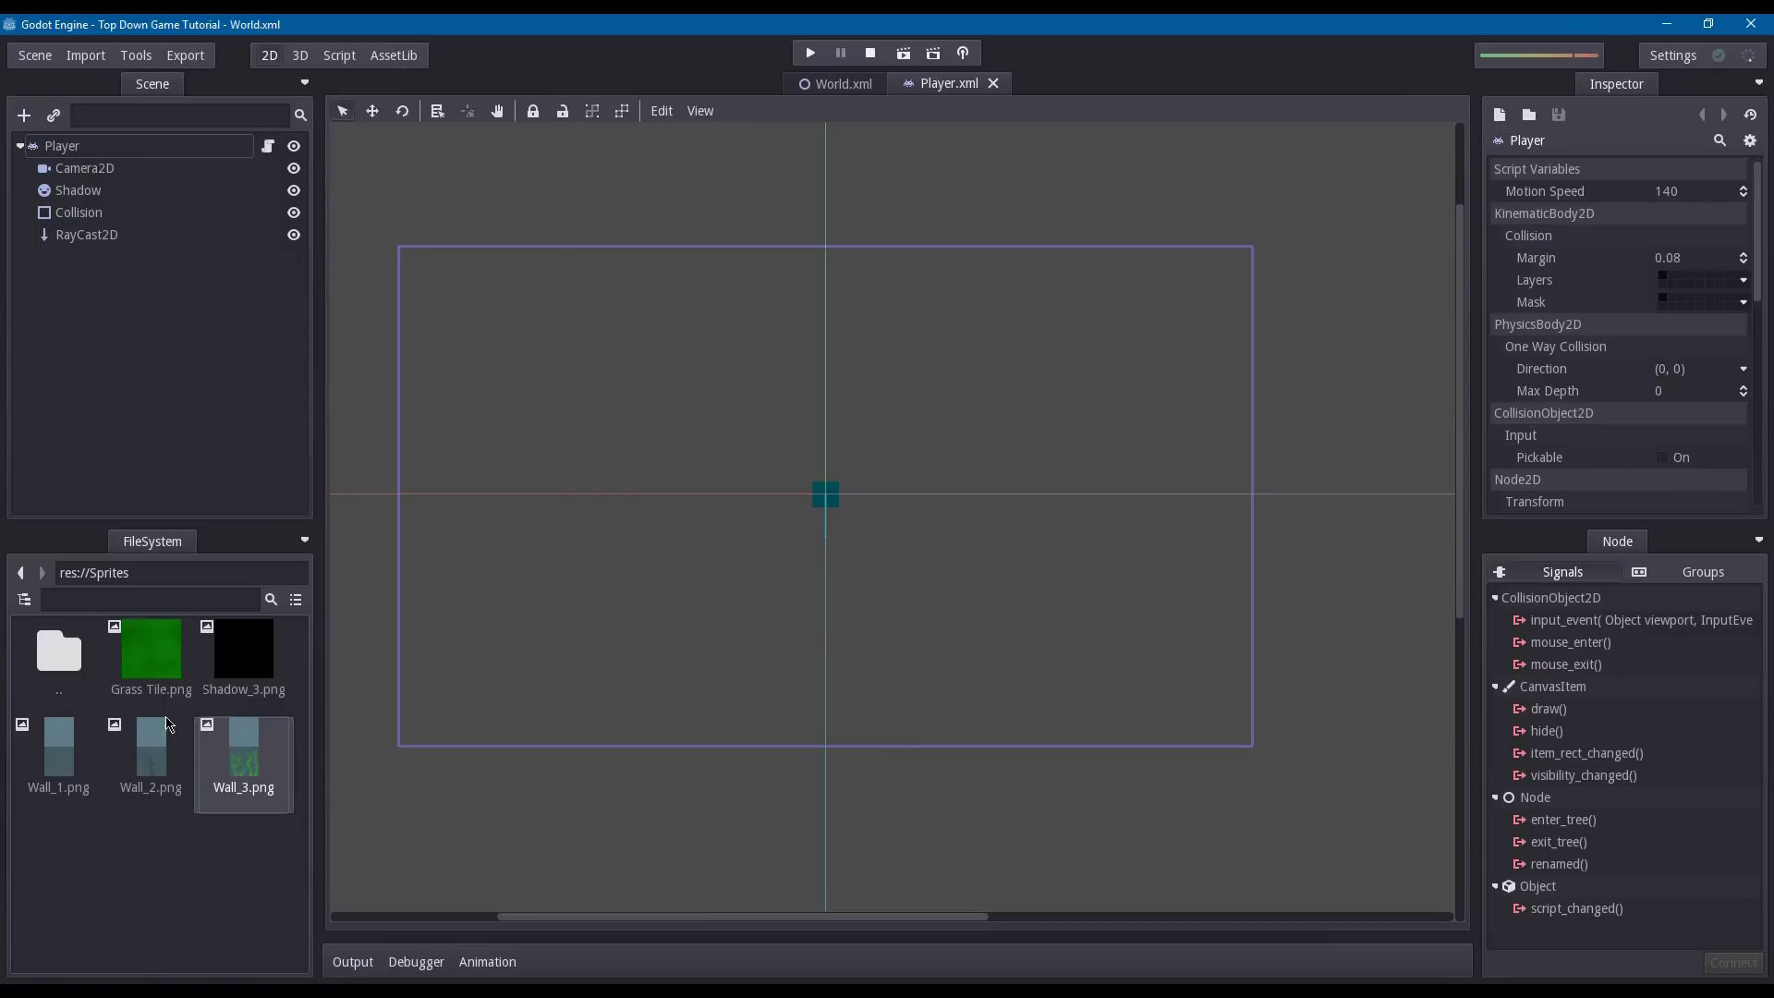
pyautogui.click(169, 667)
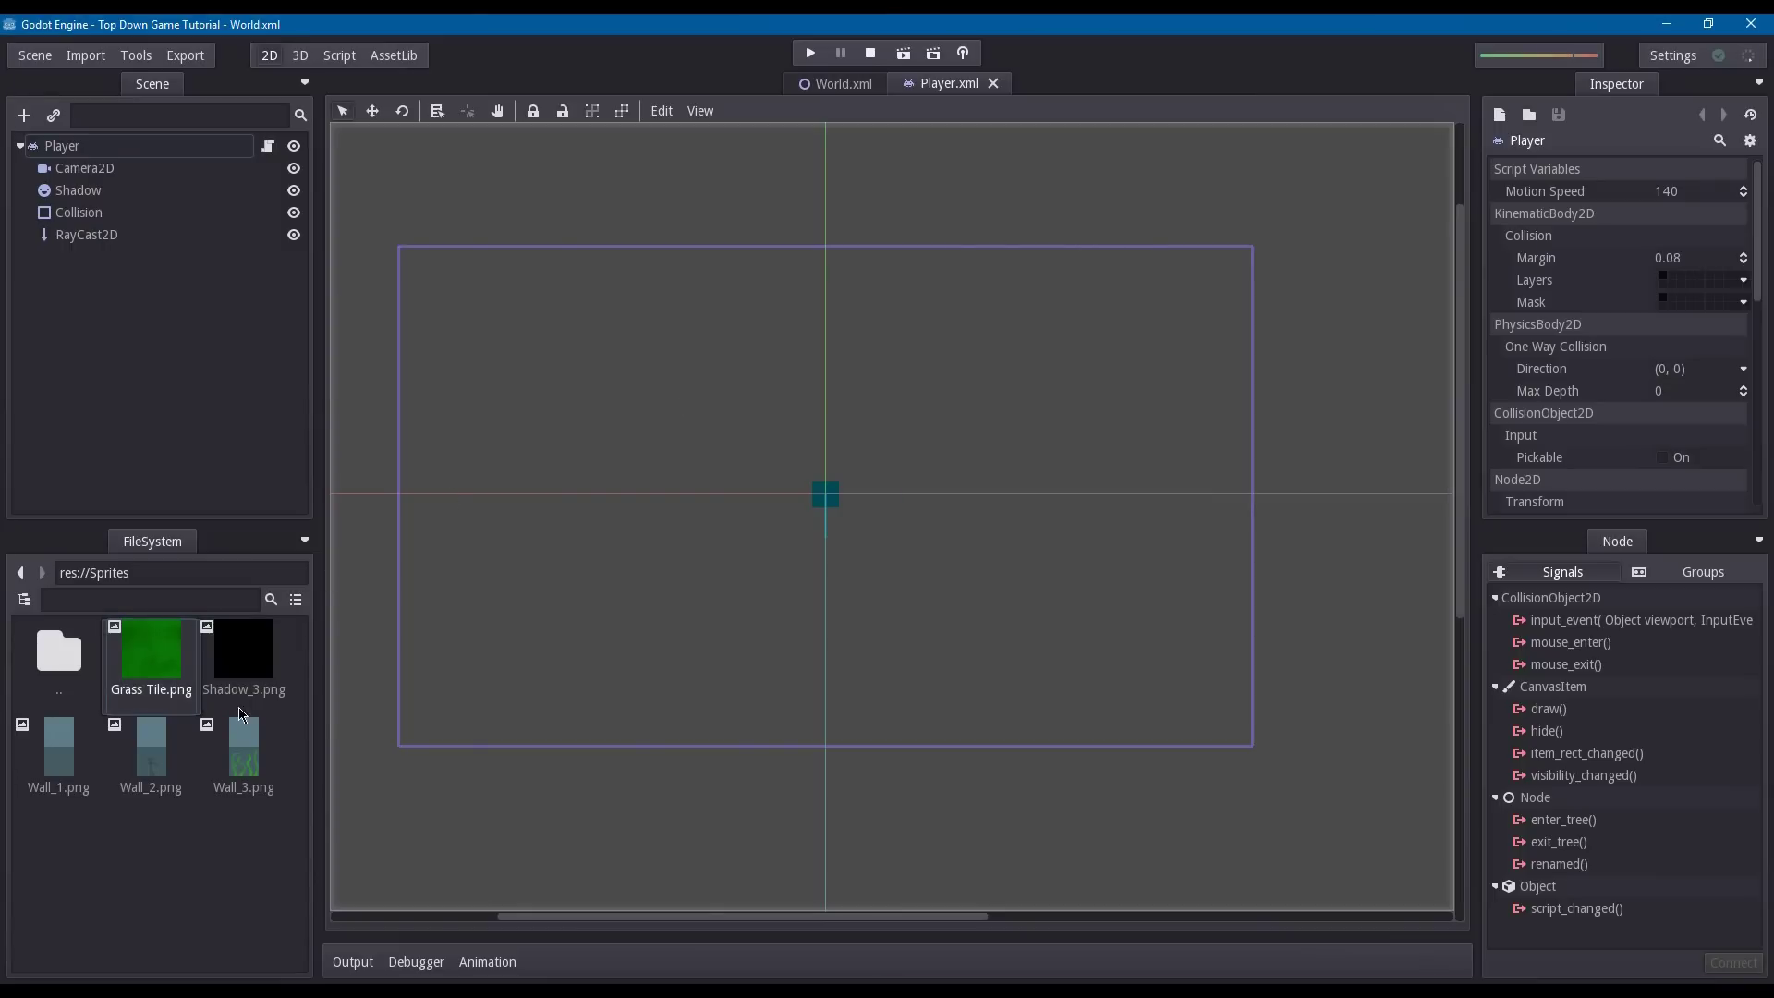
pyautogui.click(223, 732)
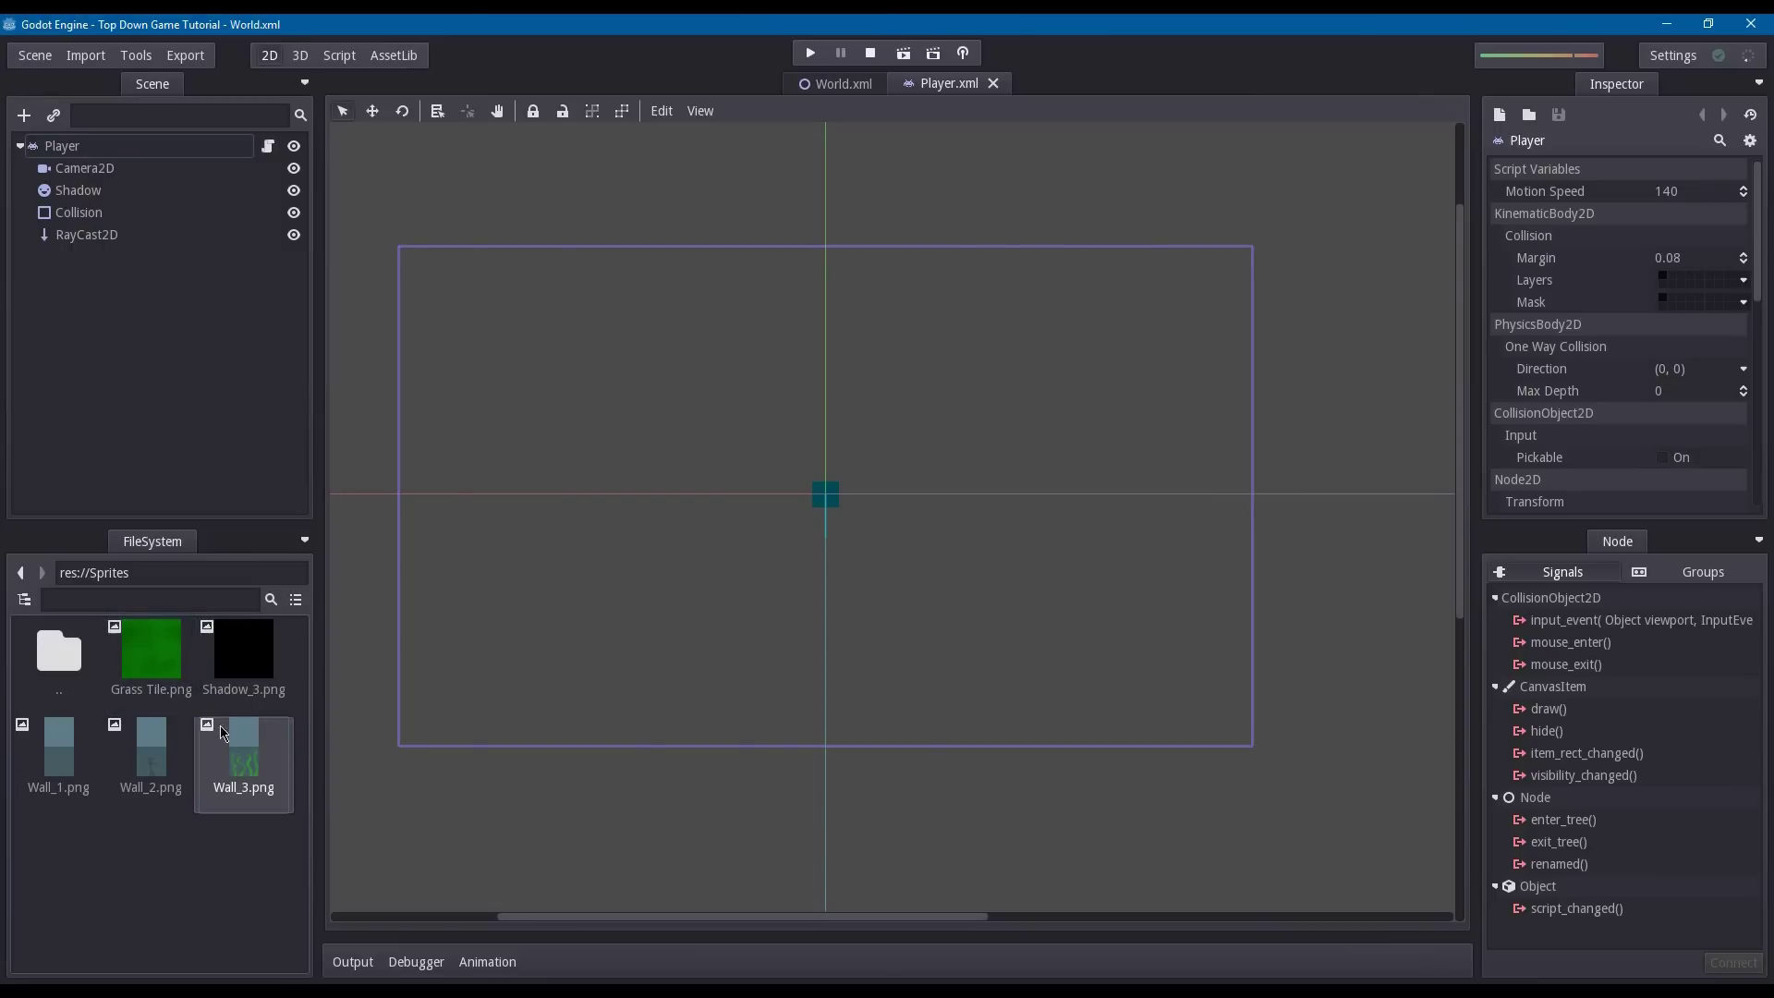
pyautogui.click(146, 149)
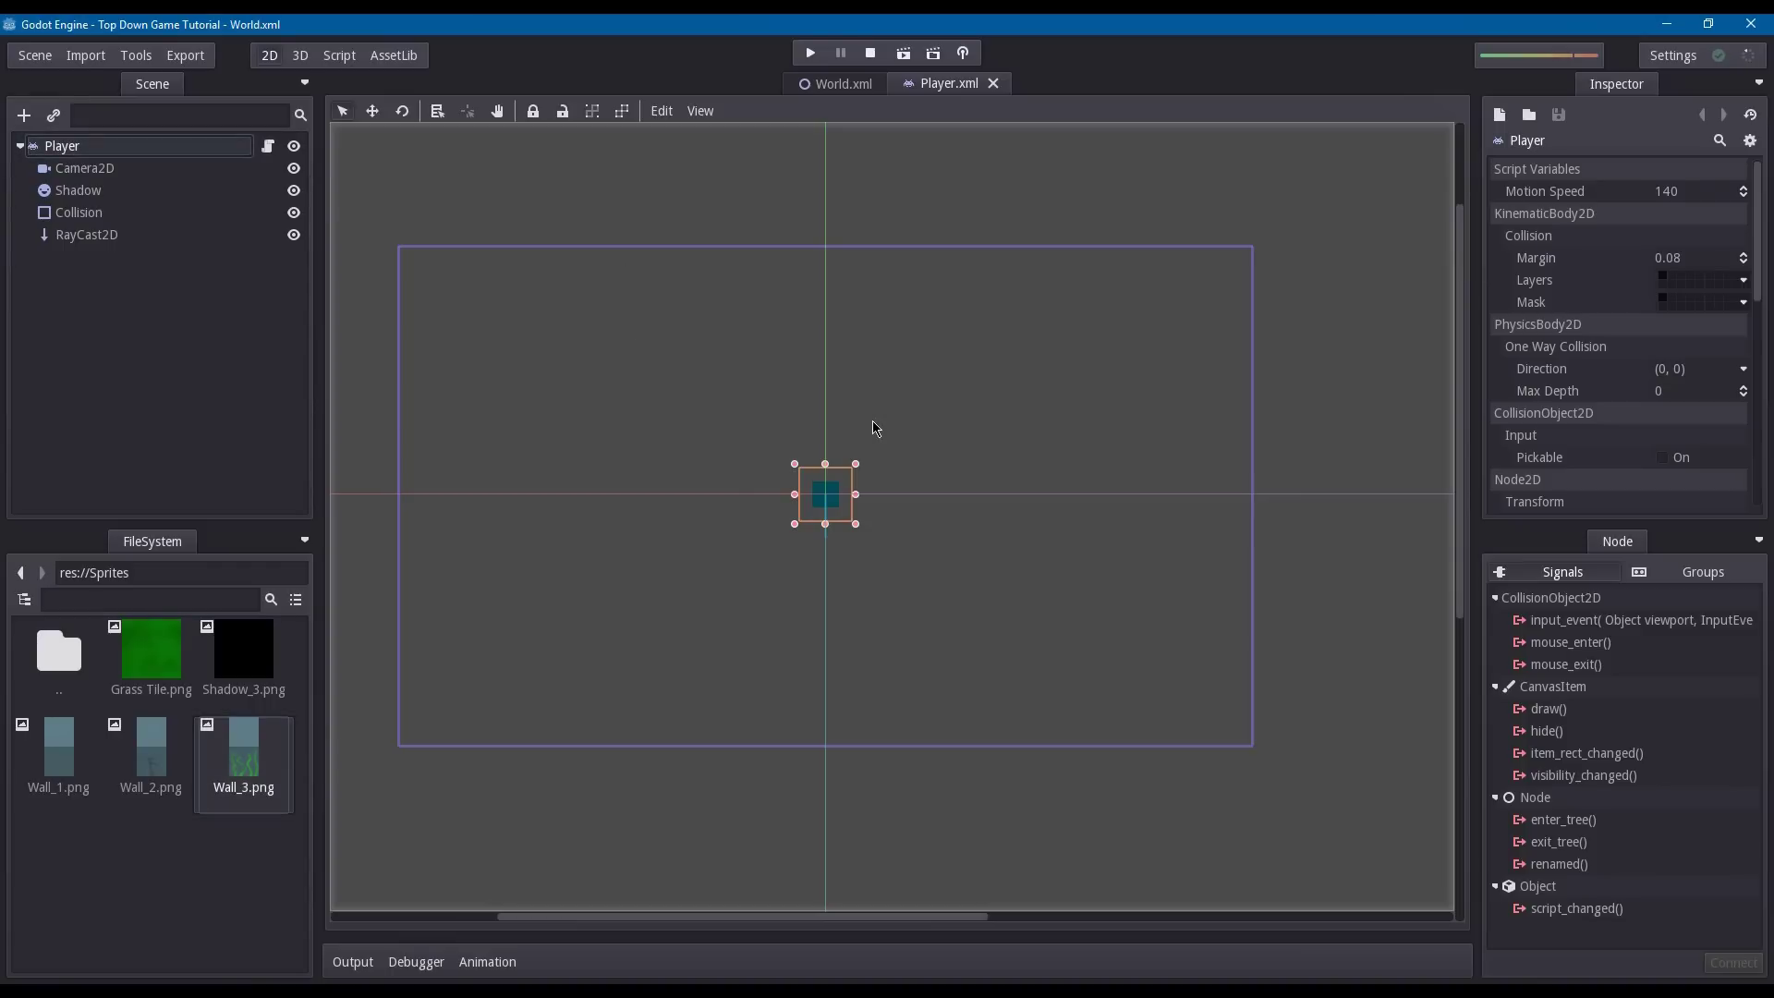
pyautogui.click(873, 352)
pyautogui.scroll(3, 823, 457)
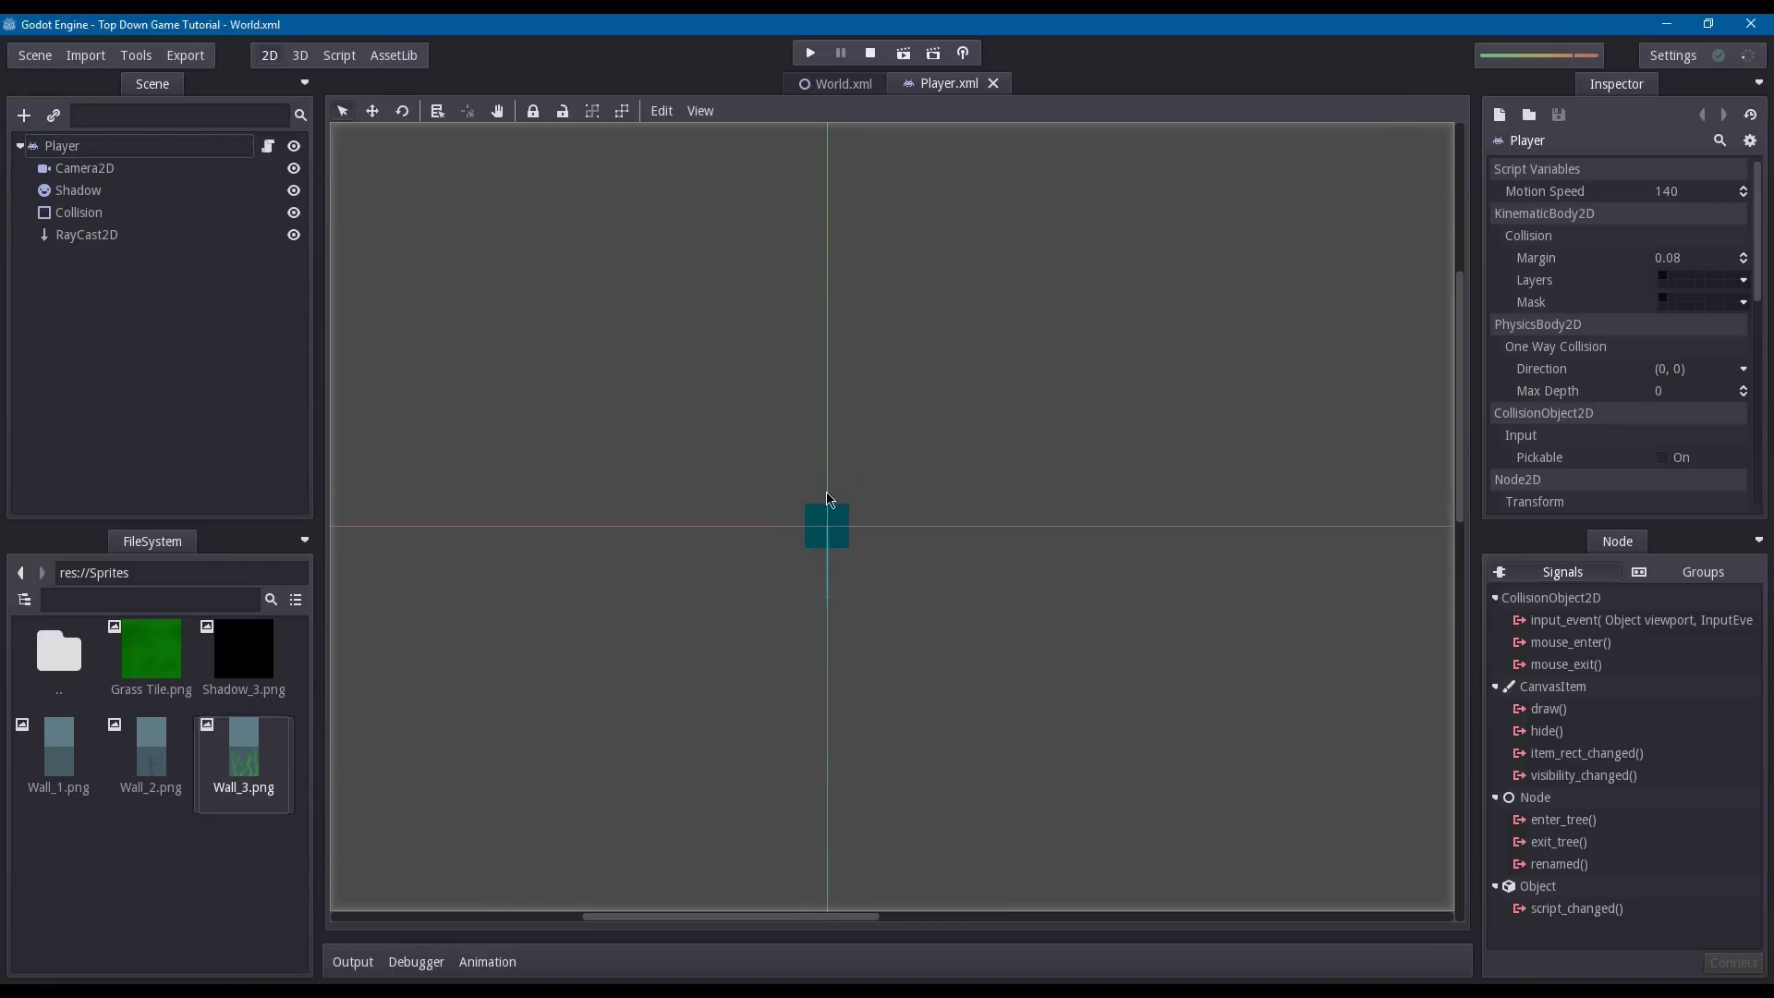
pyautogui.moveTo(829, 548); pyautogui.dragTo(828, 476, button='middle')
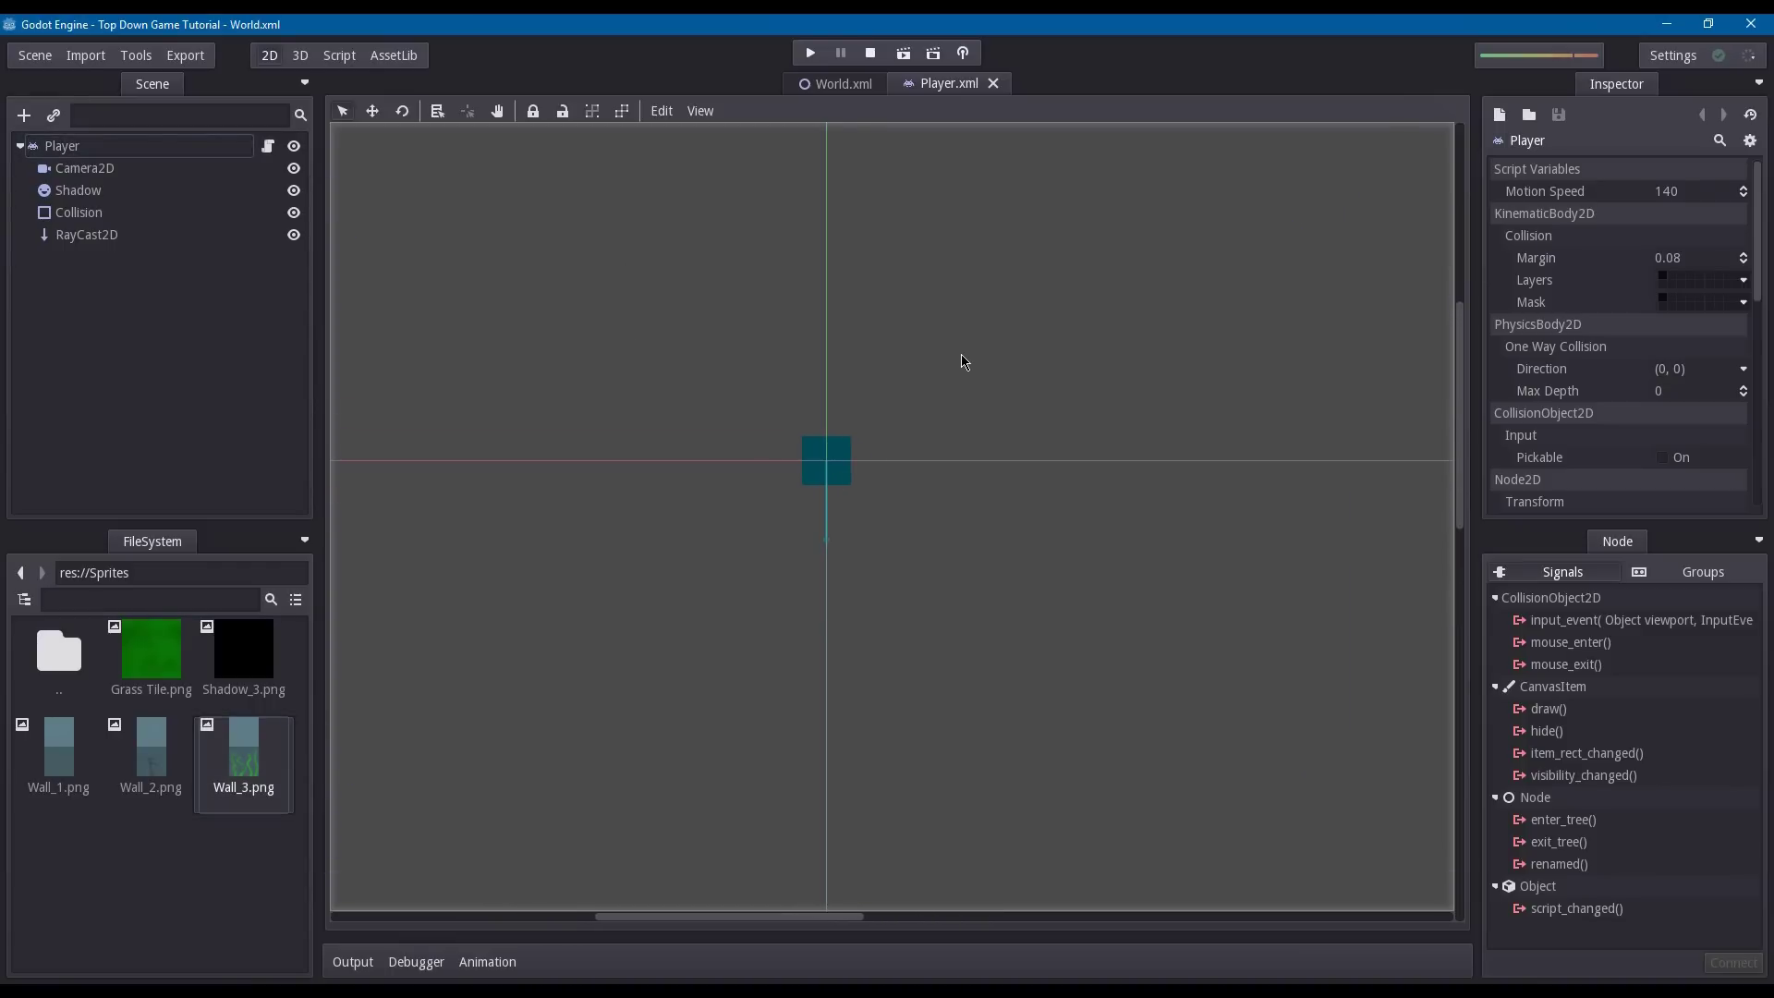
pyautogui.click(180, 145)
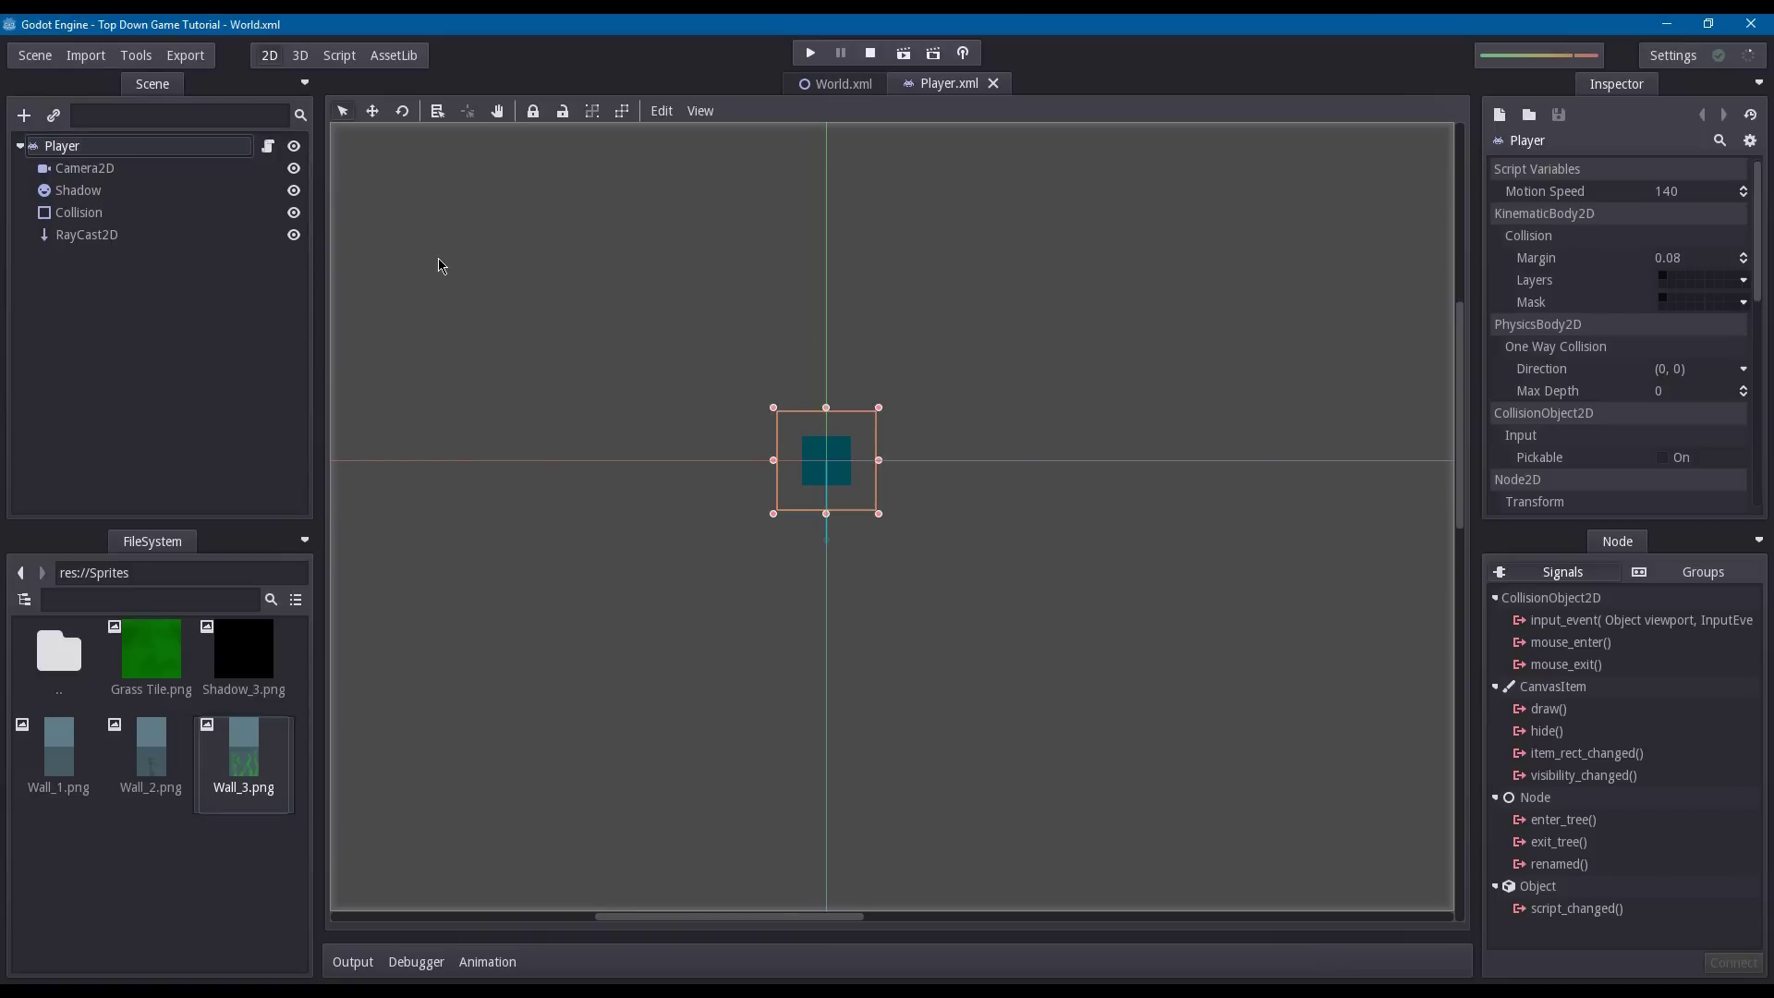
pyautogui.click(108, 213)
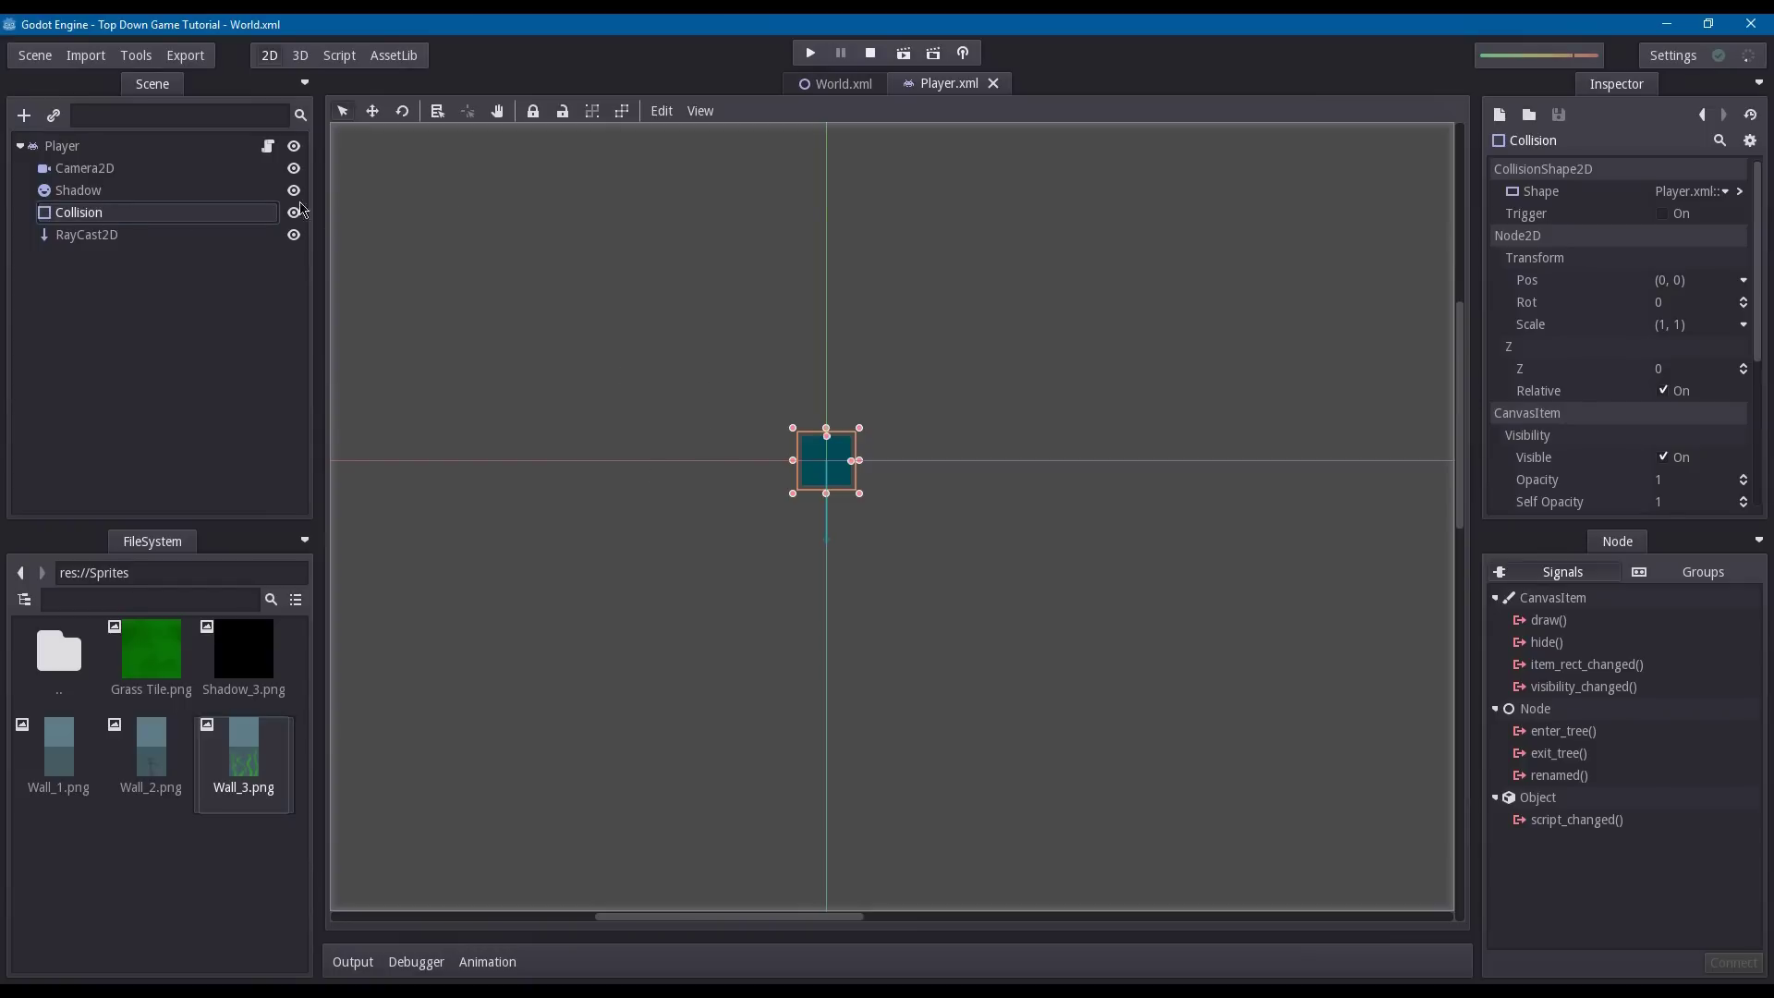
pyautogui.click(153, 170)
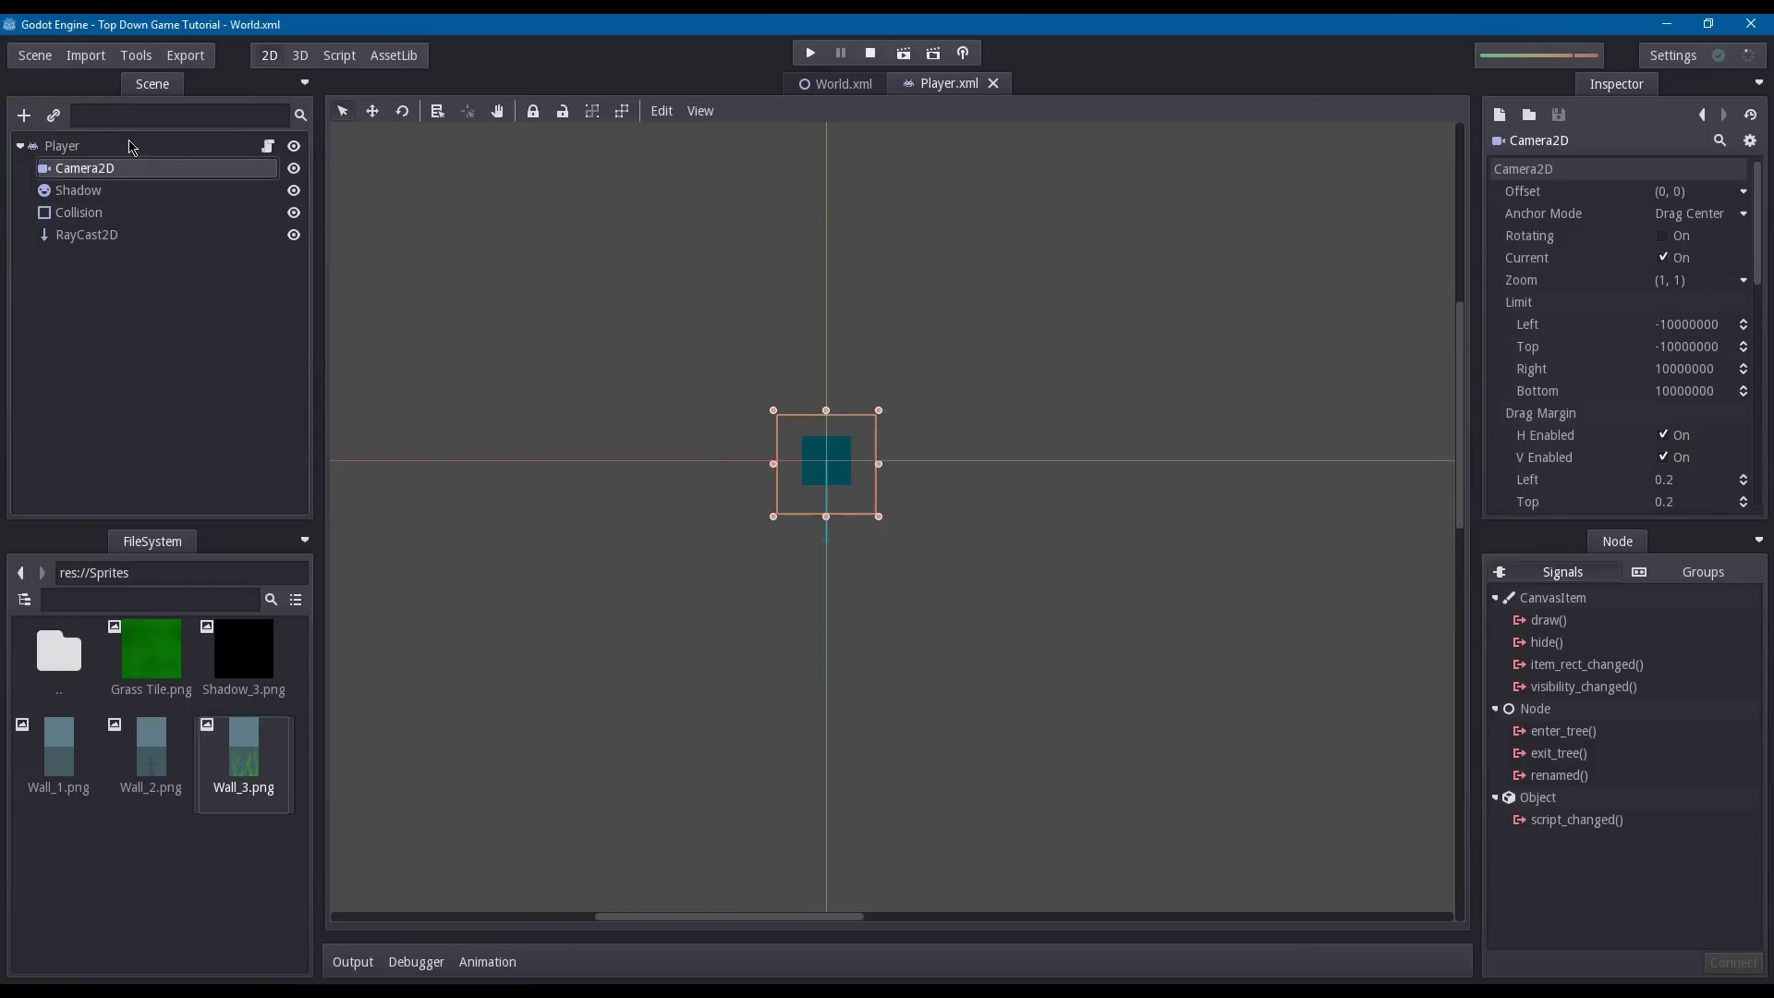
# - Add a Sprite node as a child of Player and rename it Visible
pyautogui.click(133, 147)
pyautogui.click(28, 118)
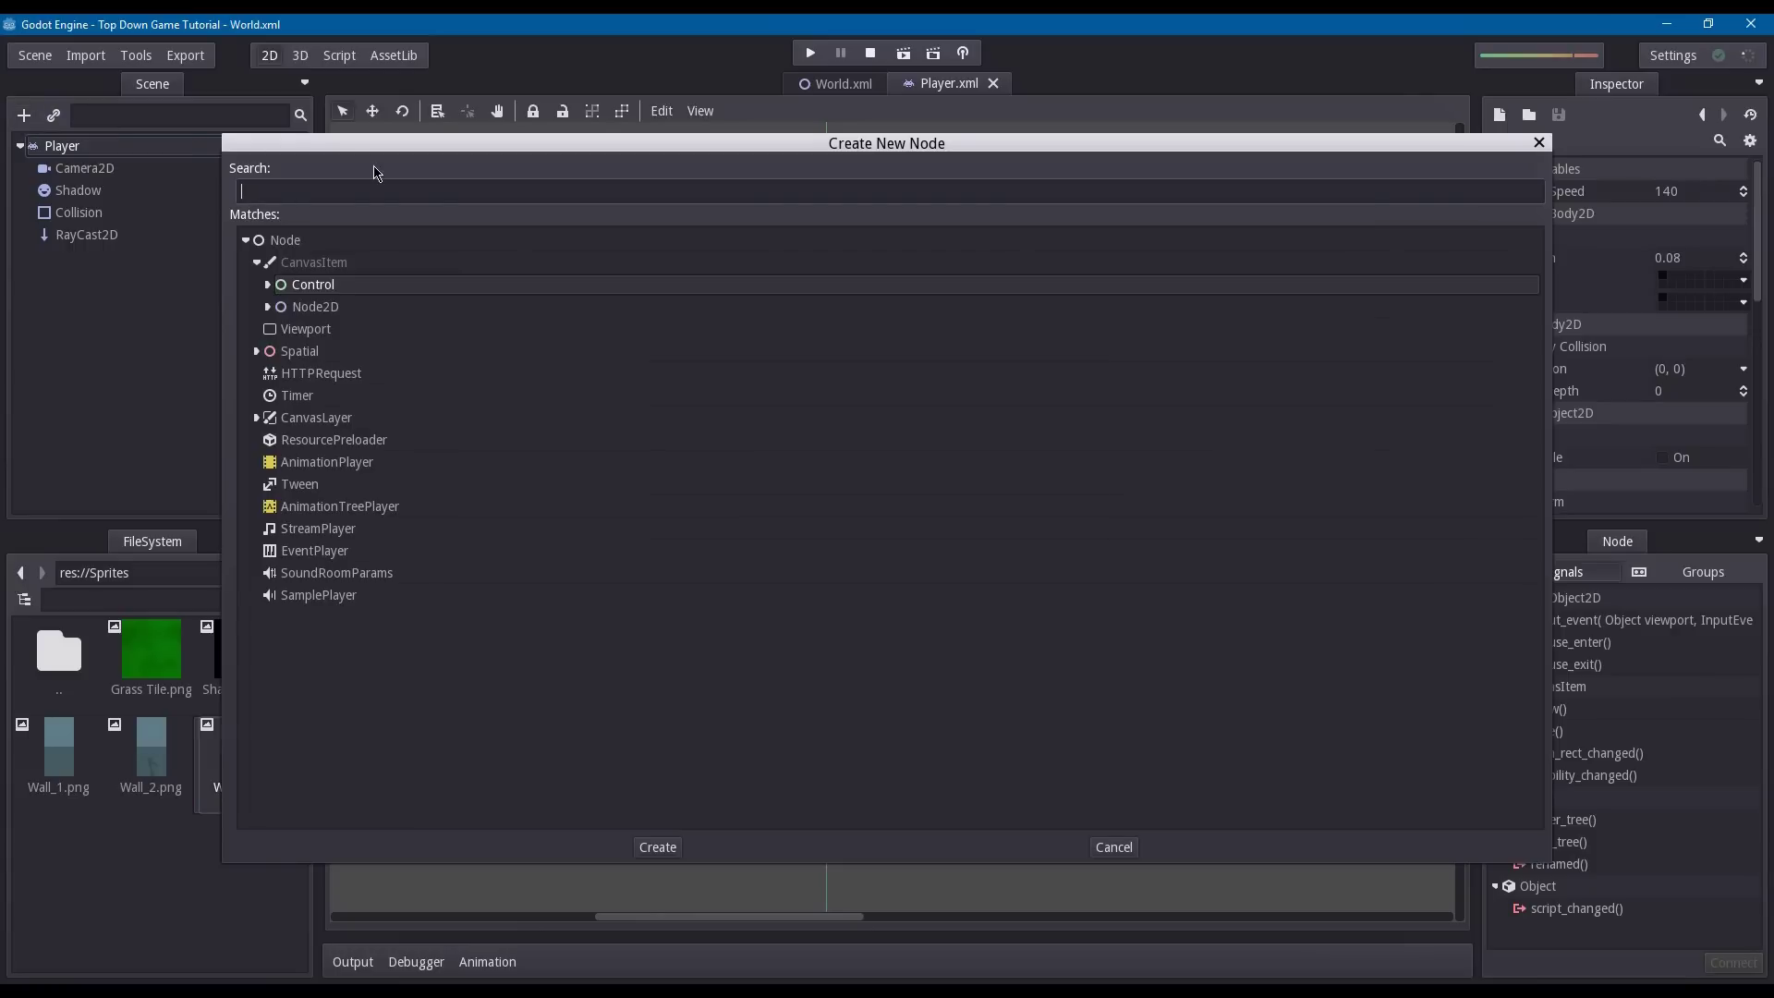
pyautogui.write('sprite')
pyautogui.press('Return')
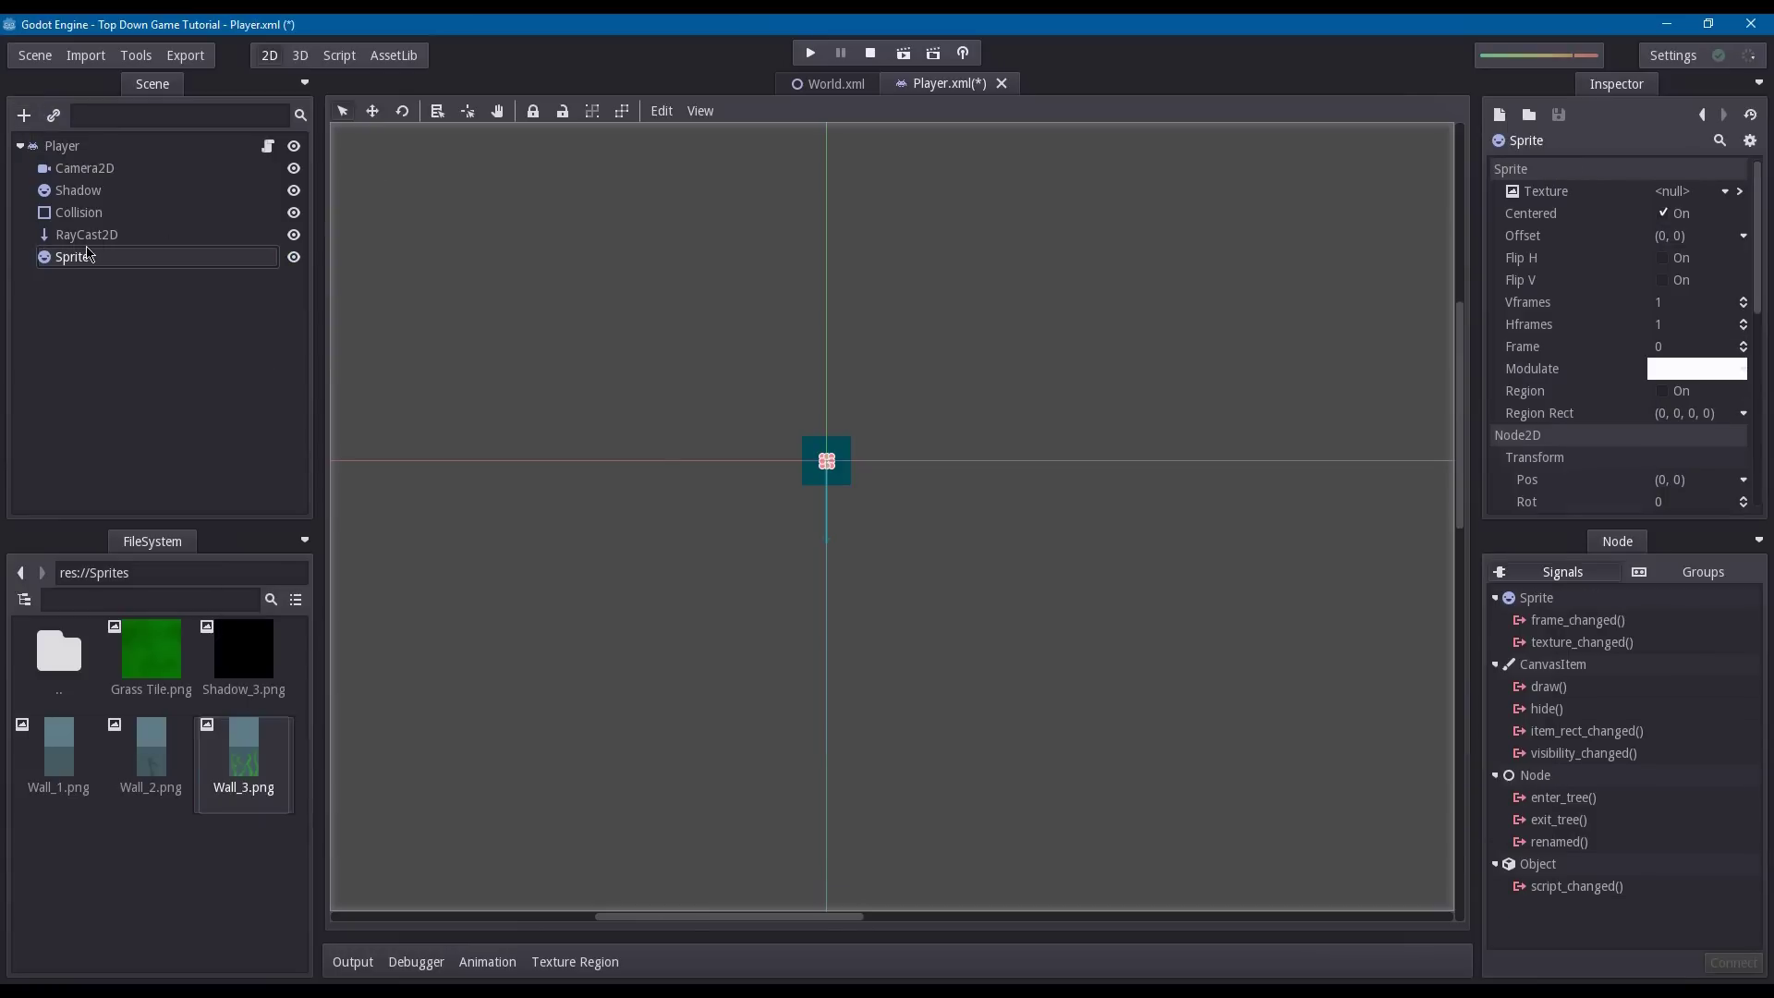
pyautogui.doubleClick(119, 264)
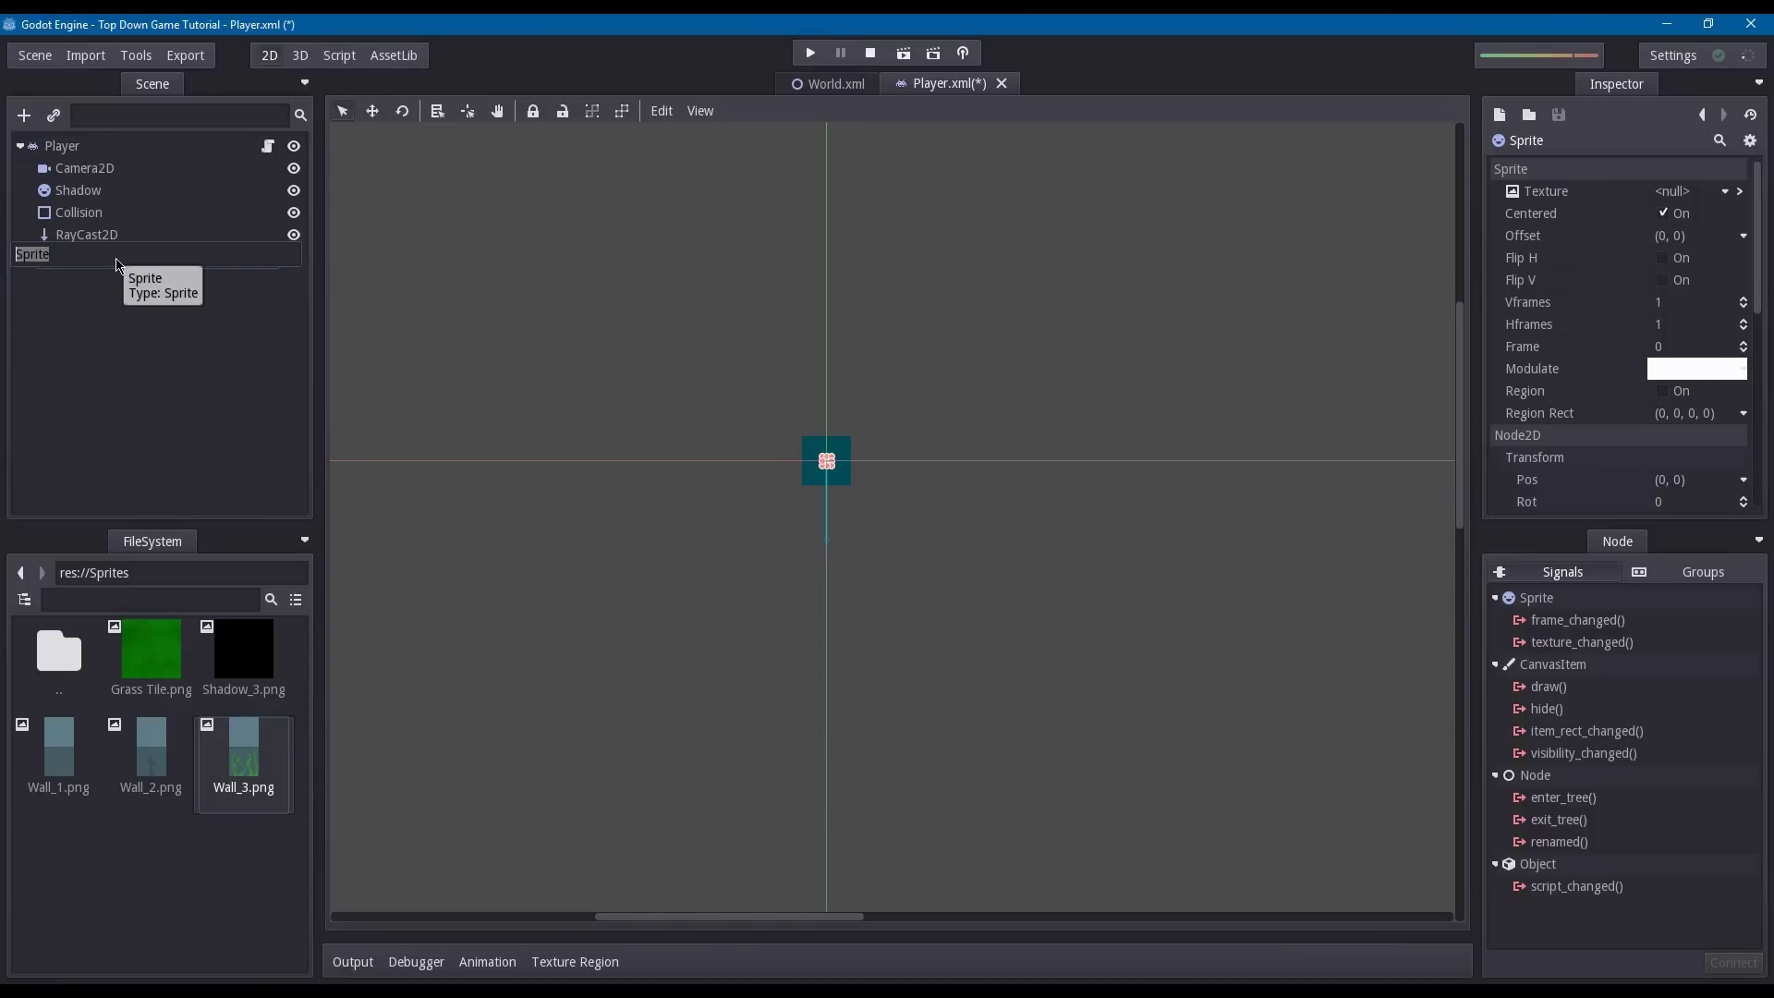
pyautogui.write('Visible')
pyautogui.press('Return')
# - Load Wall_3.png from the Sprites folder as the Visible sprite's texture
pyautogui.click(1675, 192)
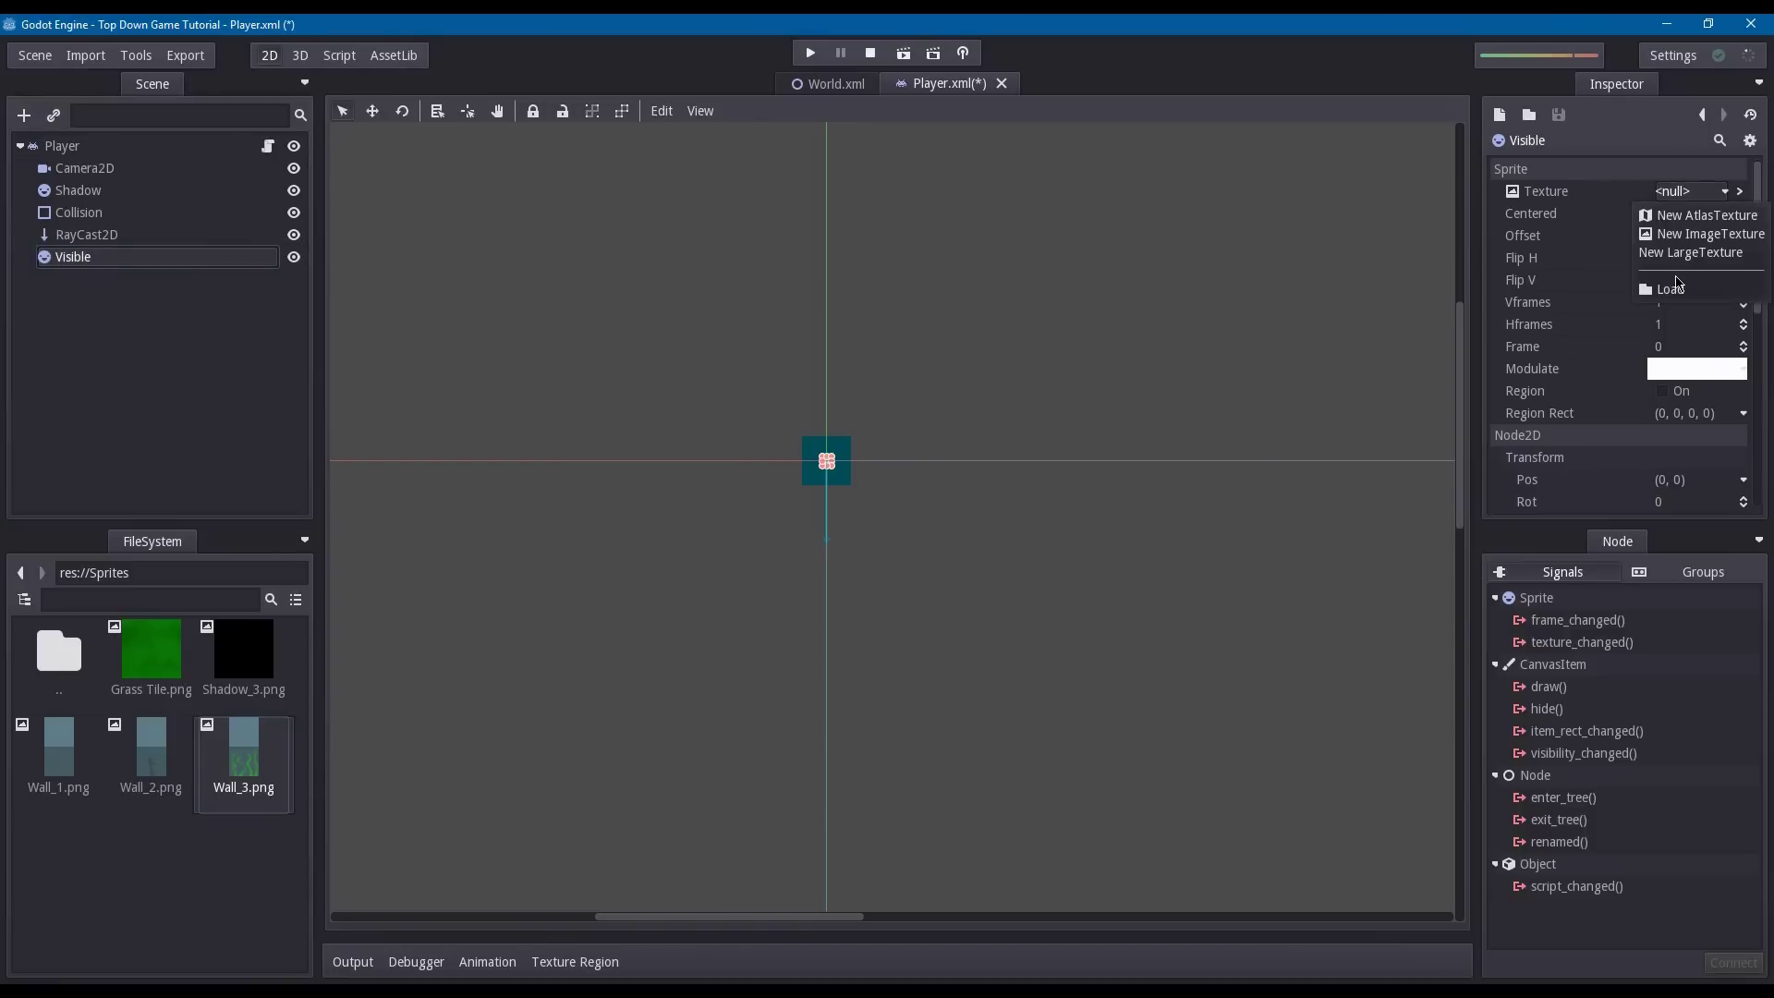
pyautogui.click(1676, 288)
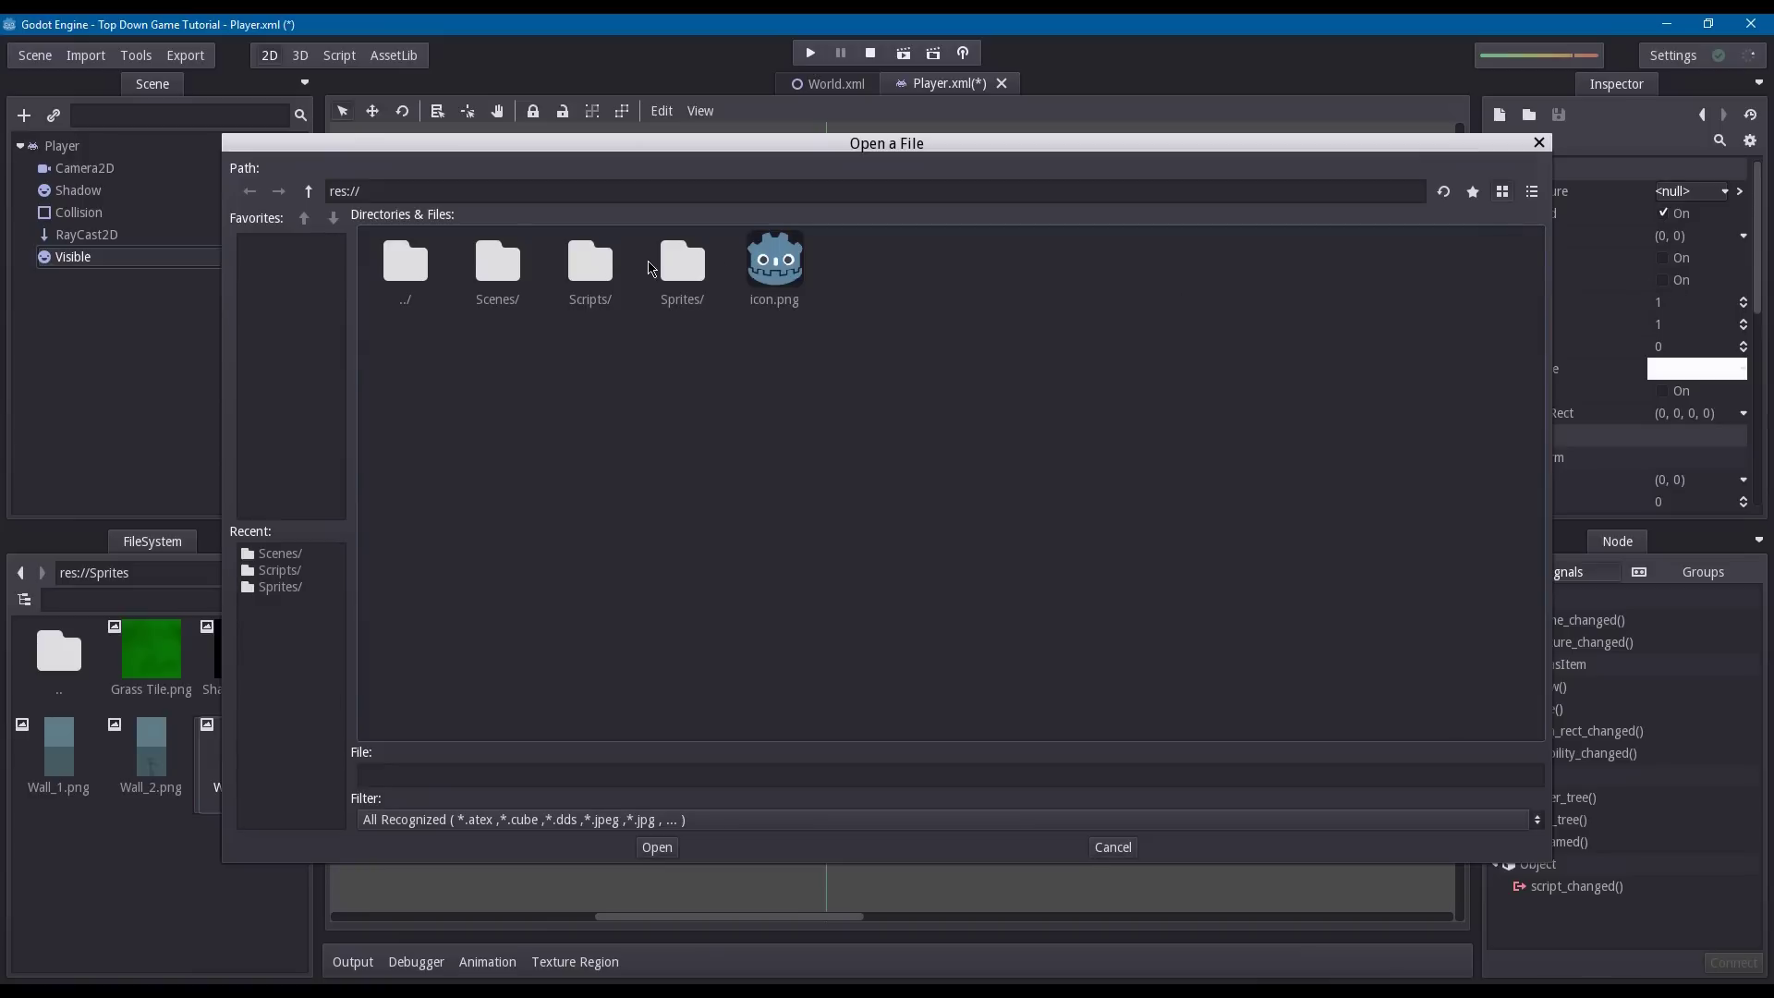
pyautogui.doubleClick(658, 270)
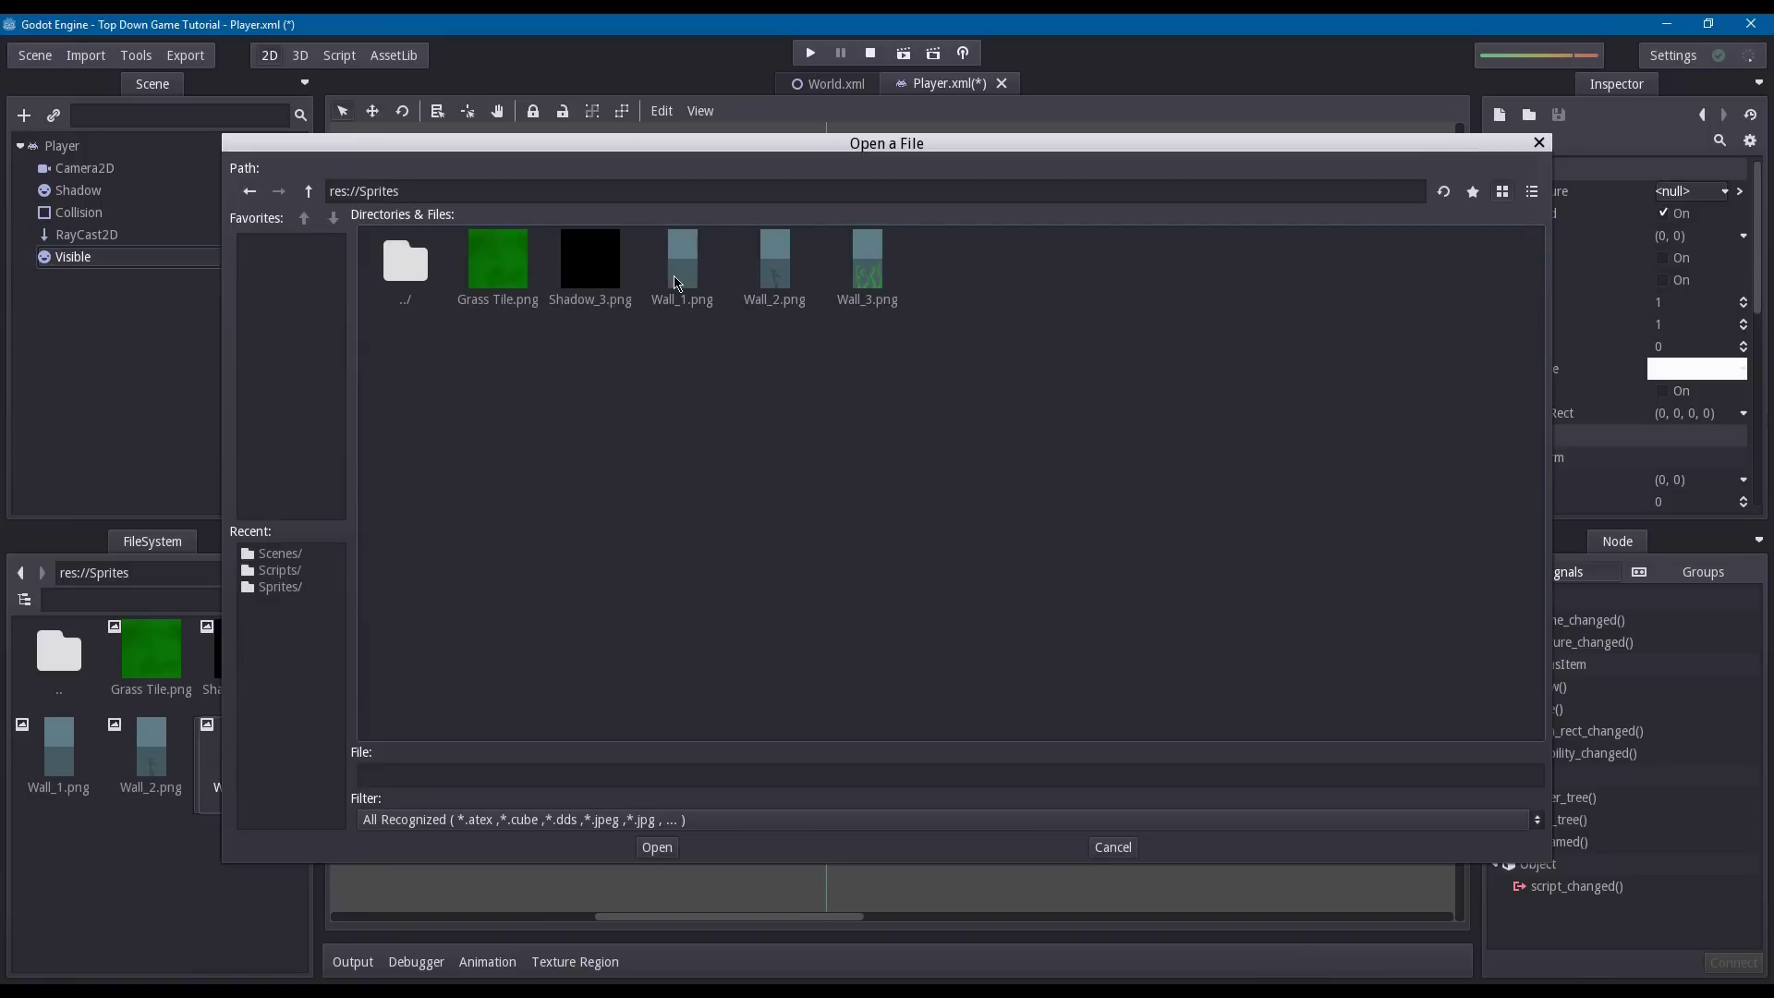
pyautogui.doubleClick(856, 267)
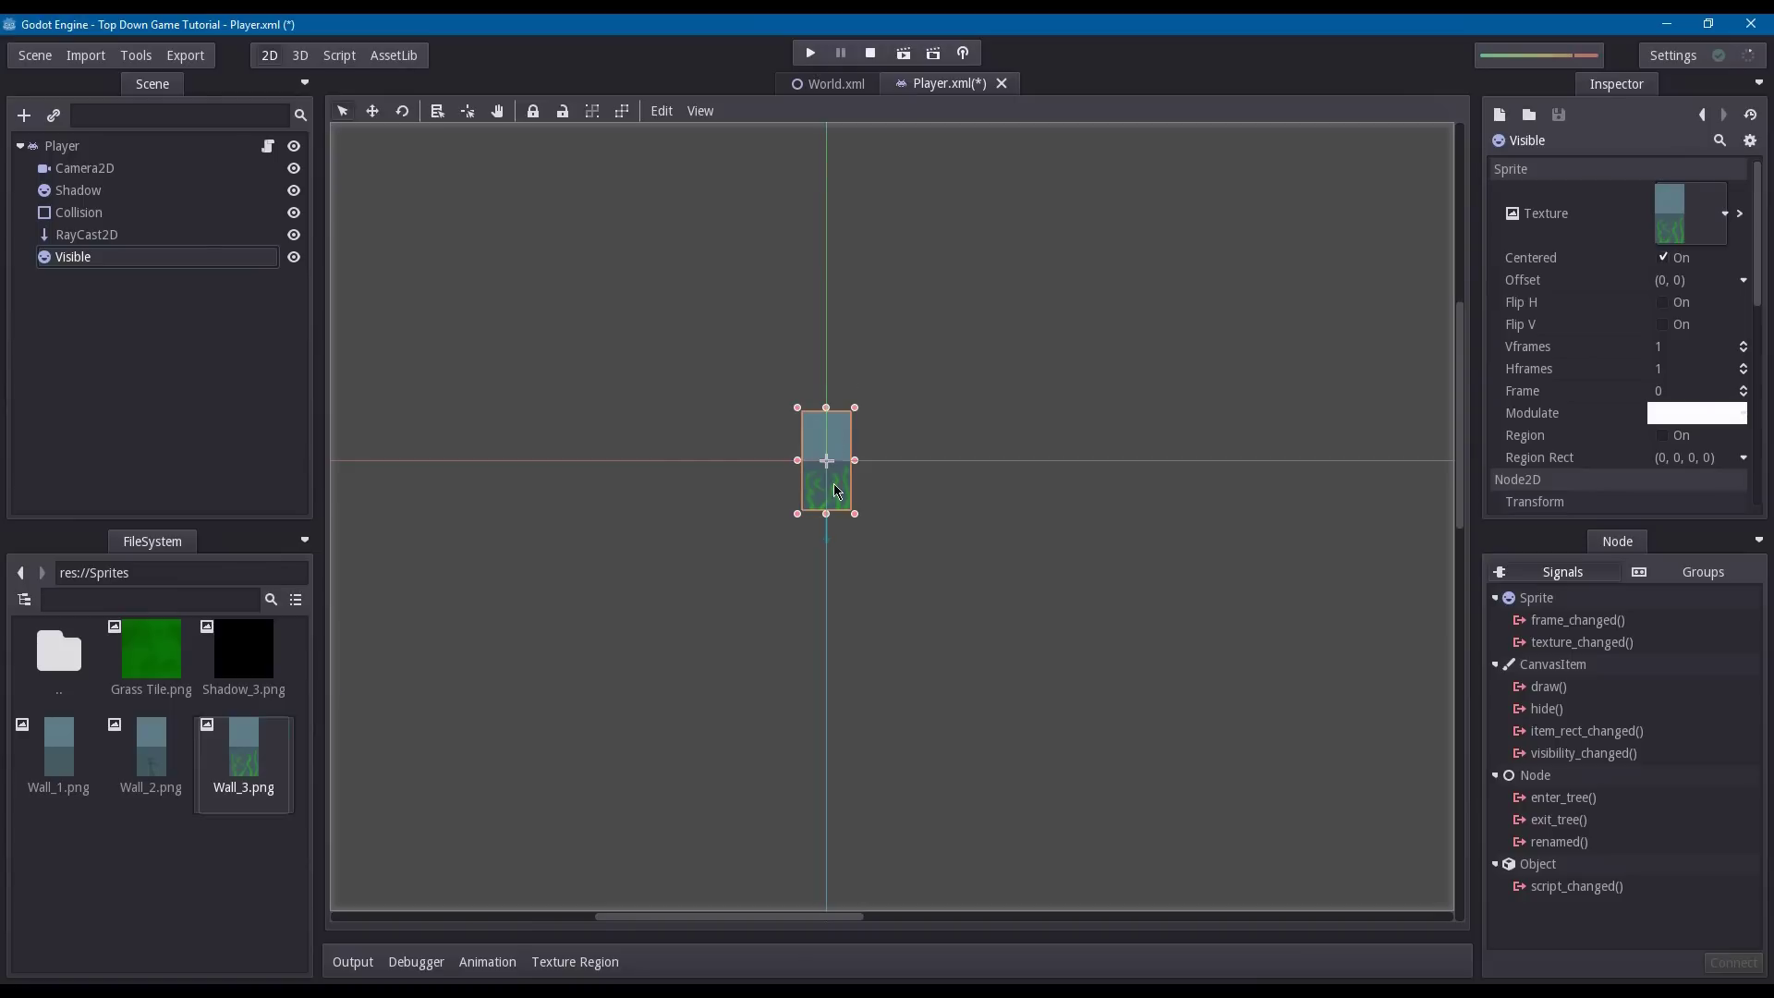
# - Move the Visible sprite up so its lower half exactly covers the player's square collision shape
pyautogui.scroll(4, 834, 487)
pyautogui.moveTo(832, 395); pyautogui.dragTo(930, 299)
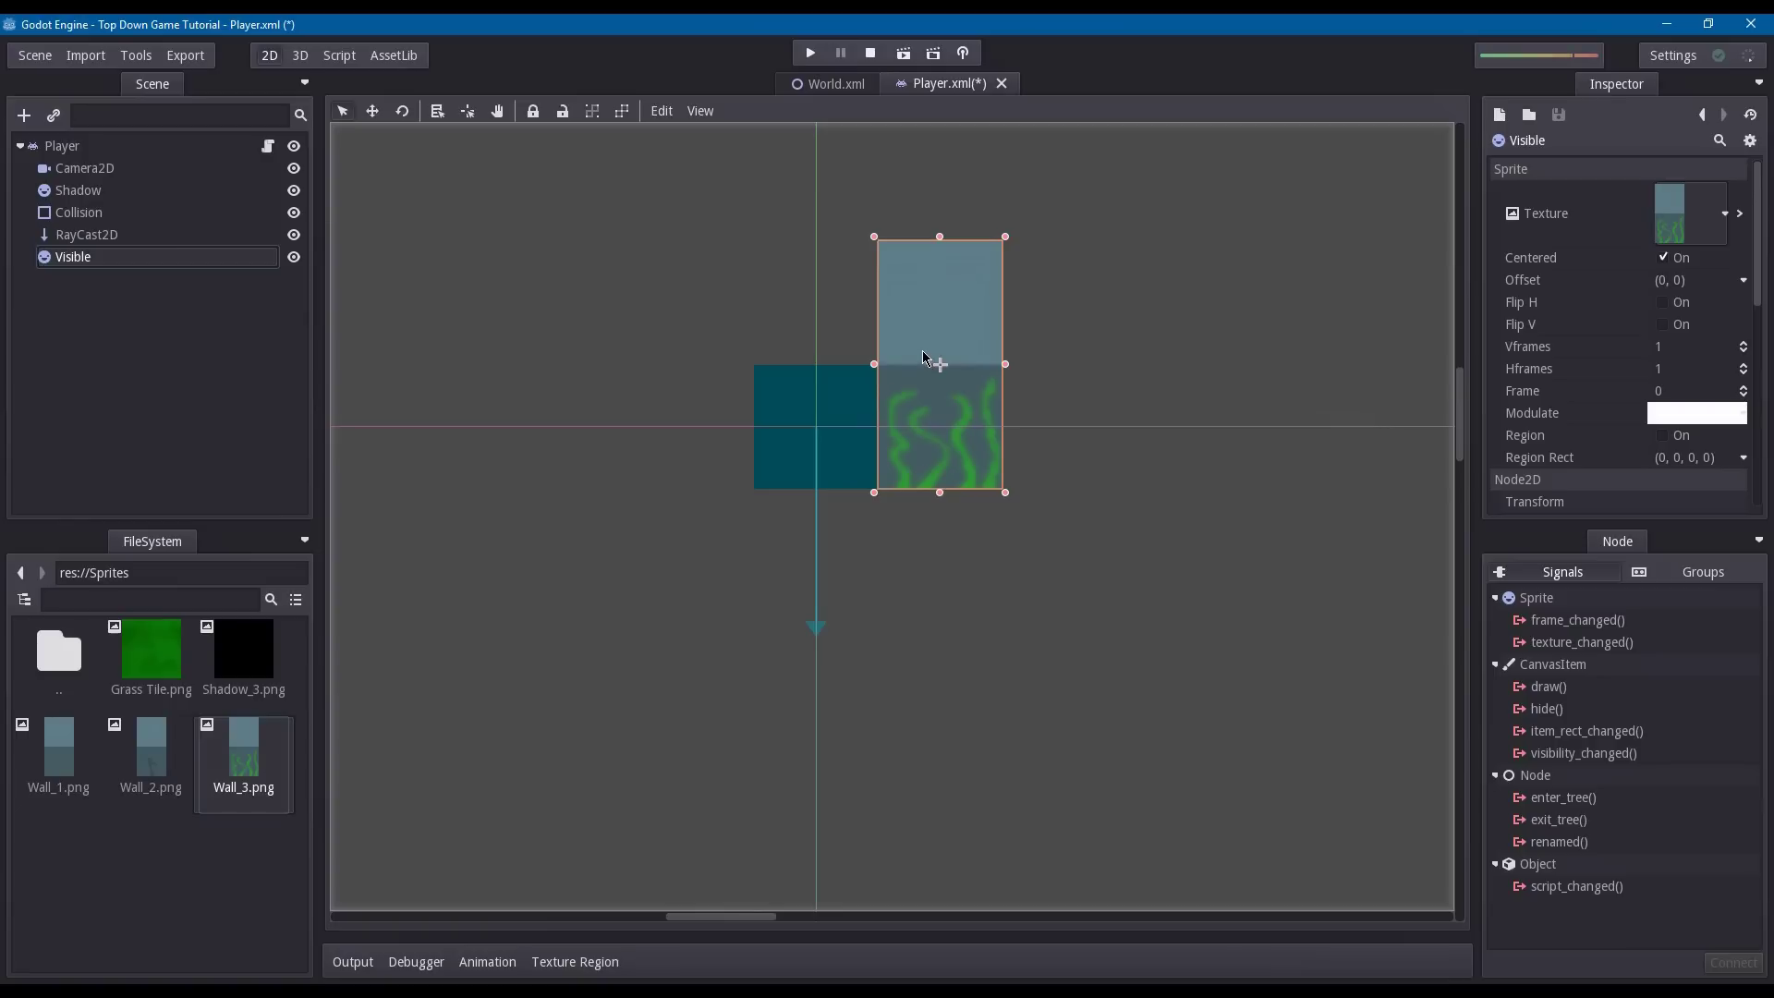
pyautogui.moveTo(927, 353); pyautogui.dragTo(802, 352)
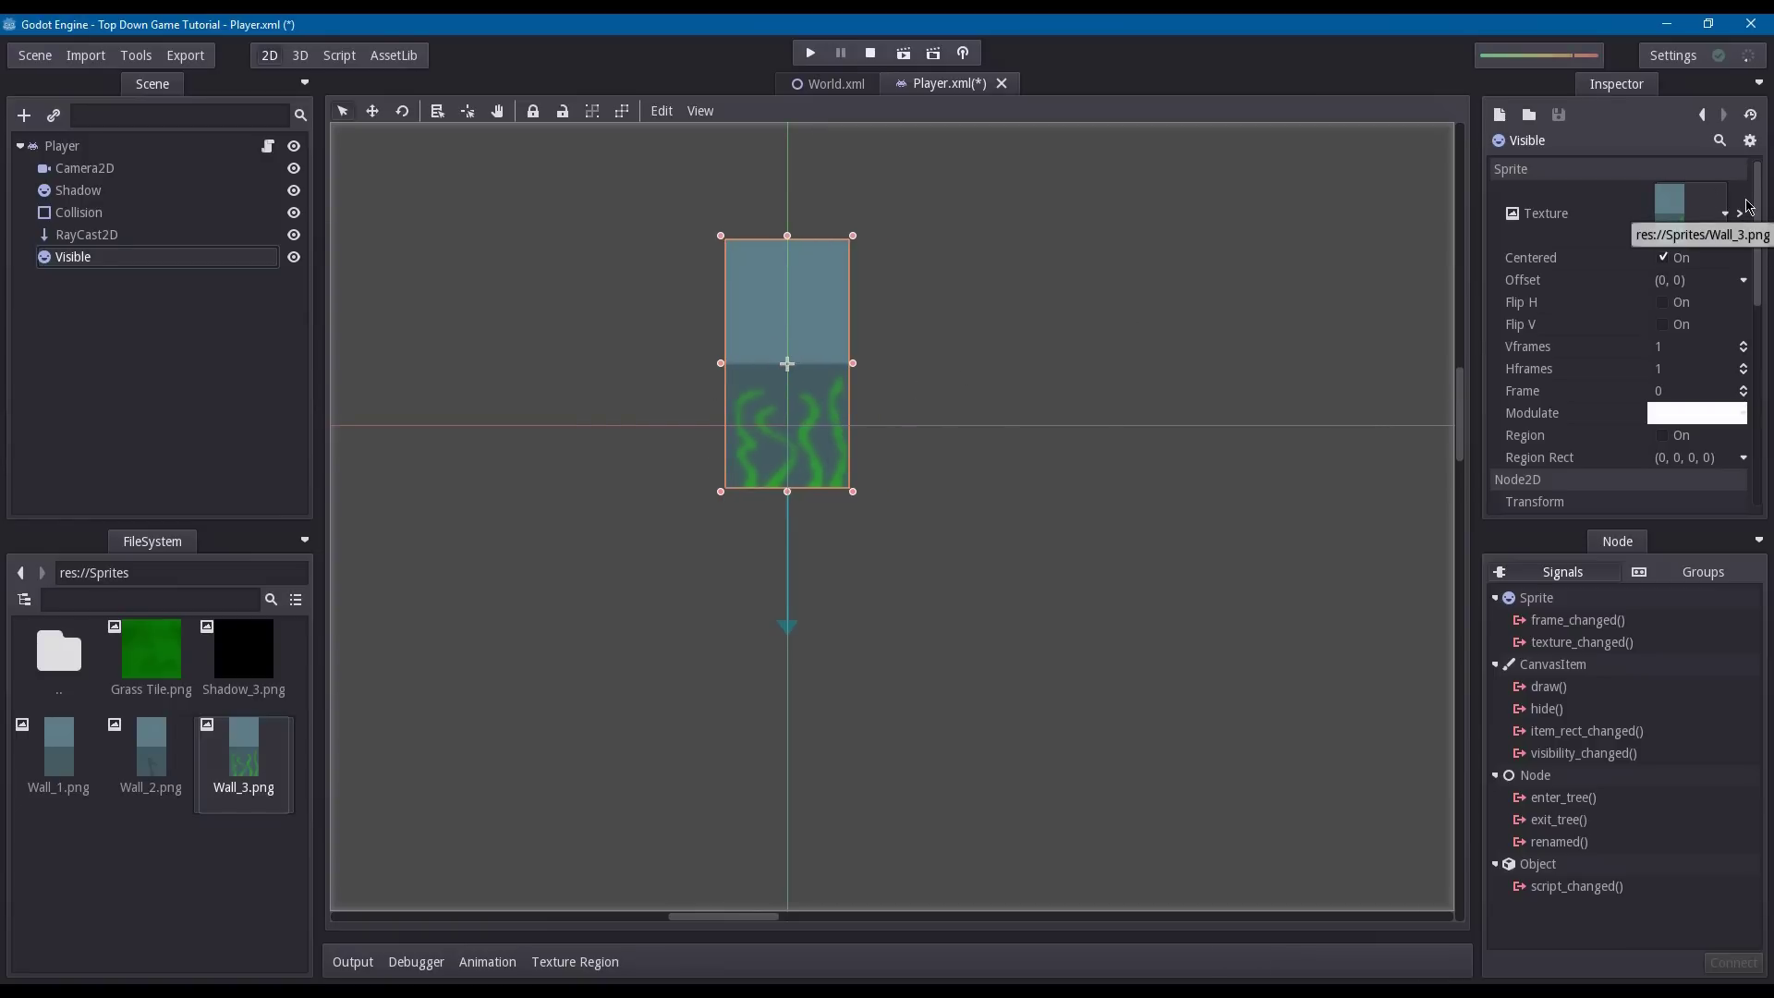
# - Turn off the Mipmaps and Filter flags of the Wall_3.png texture and return to the Visible sprite's properties
pyautogui.click(1741, 214)
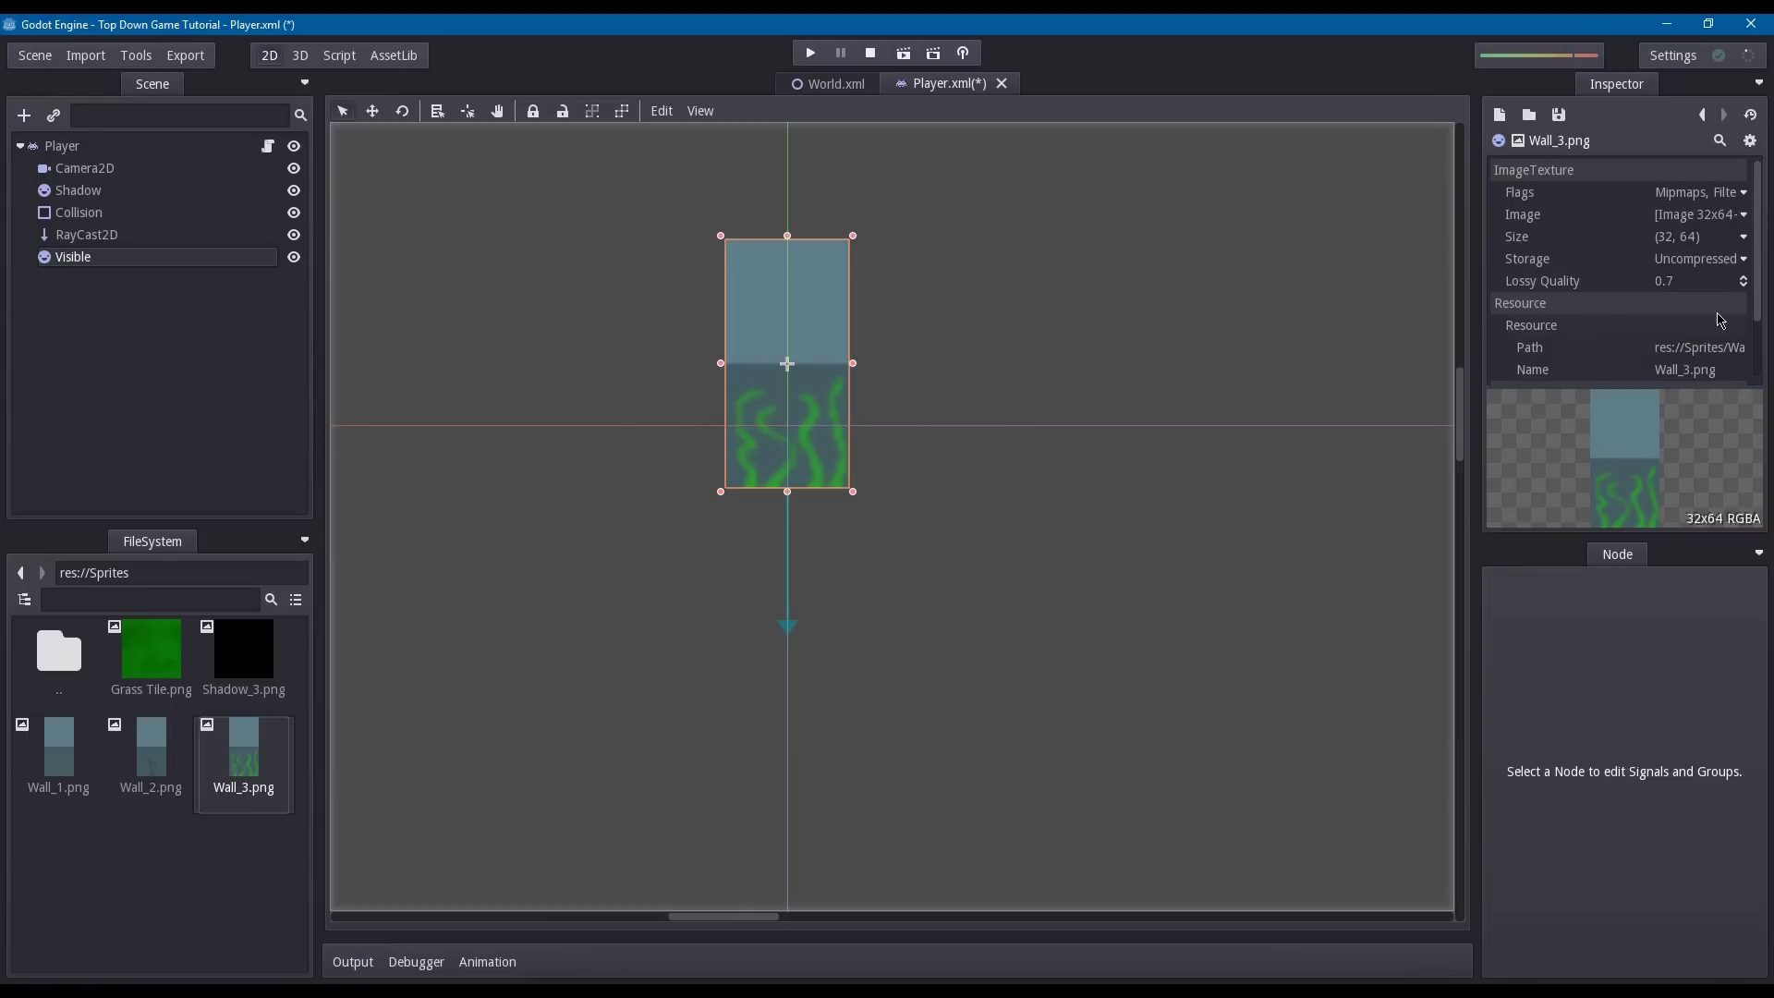
pyautogui.click(1711, 193)
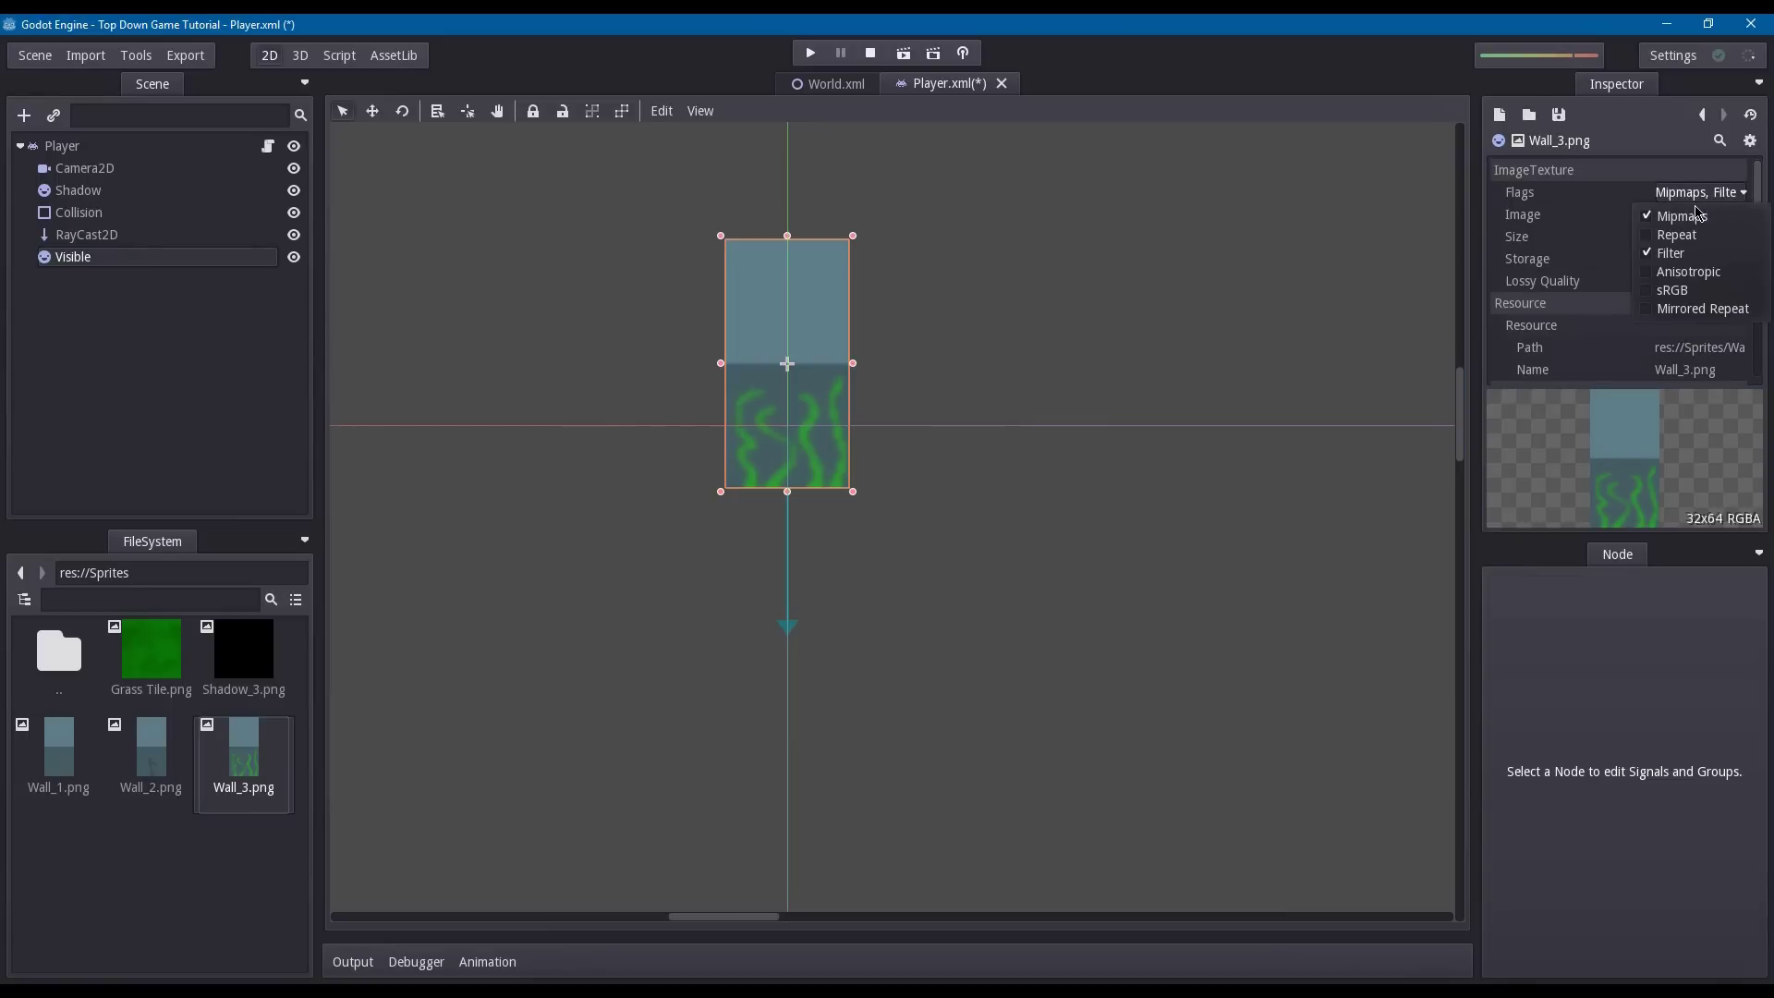
pyautogui.click(1698, 216)
pyautogui.click(1700, 193)
pyautogui.click(1694, 251)
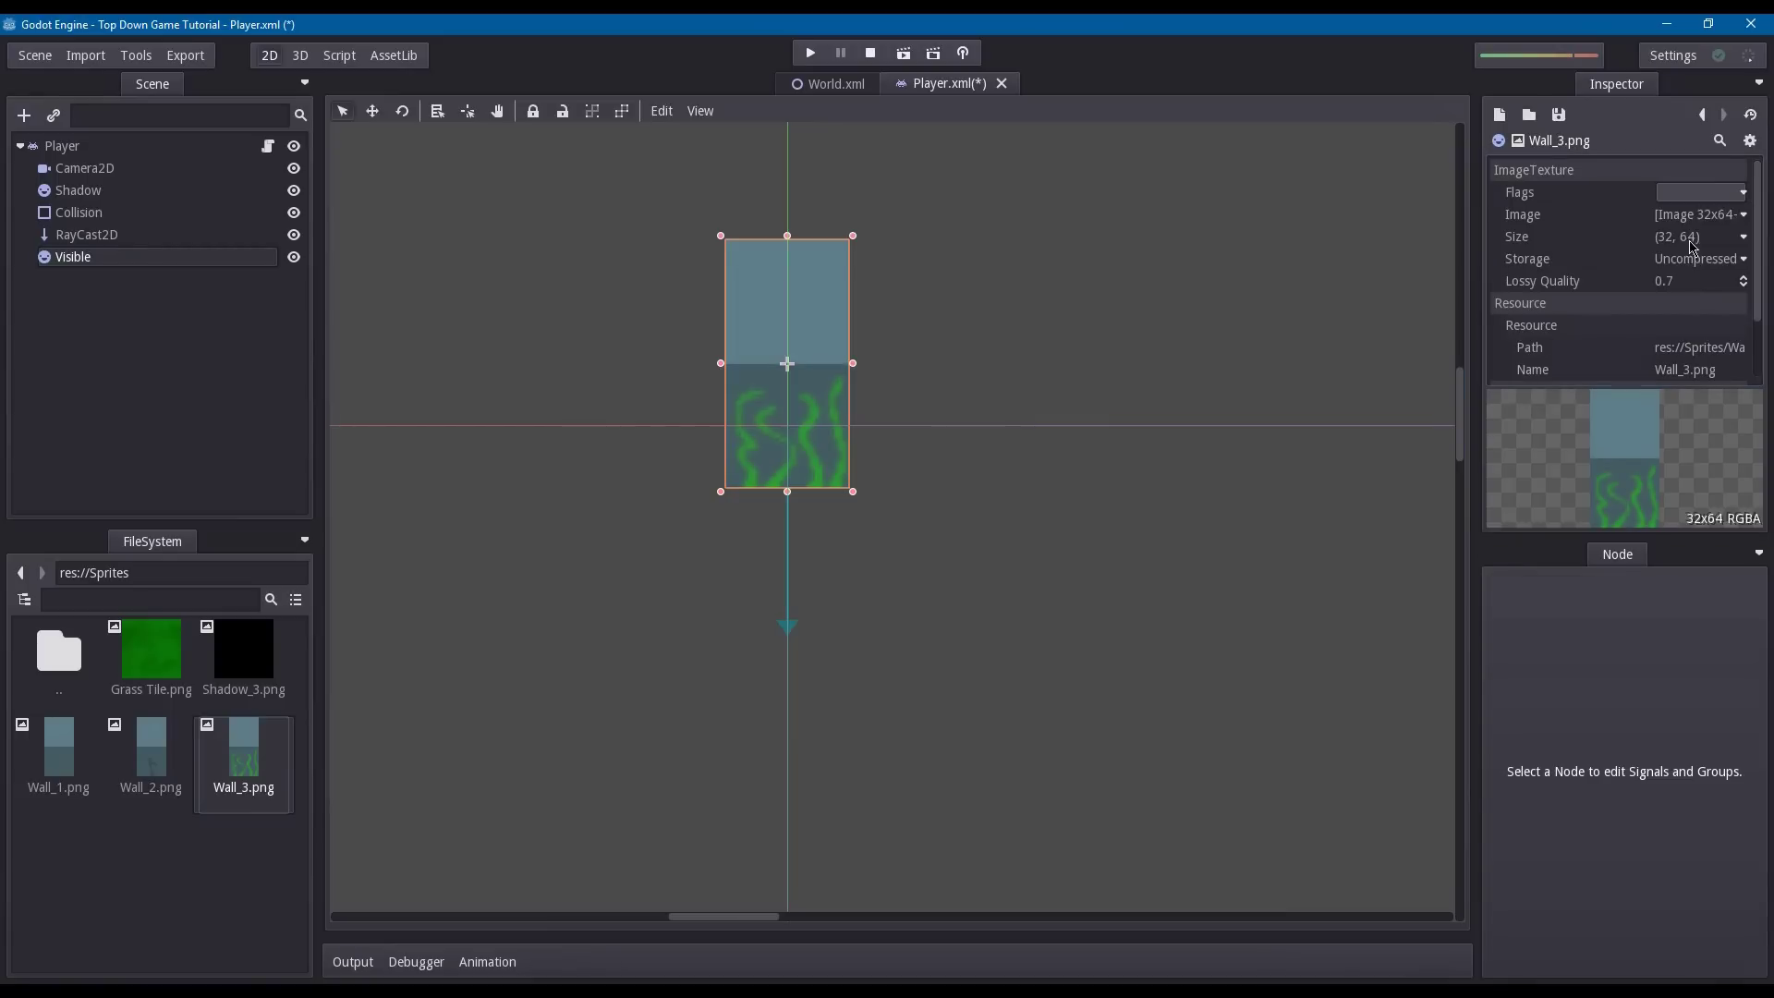
pyautogui.click(1703, 115)
pyautogui.scroll(3, 832, 385)
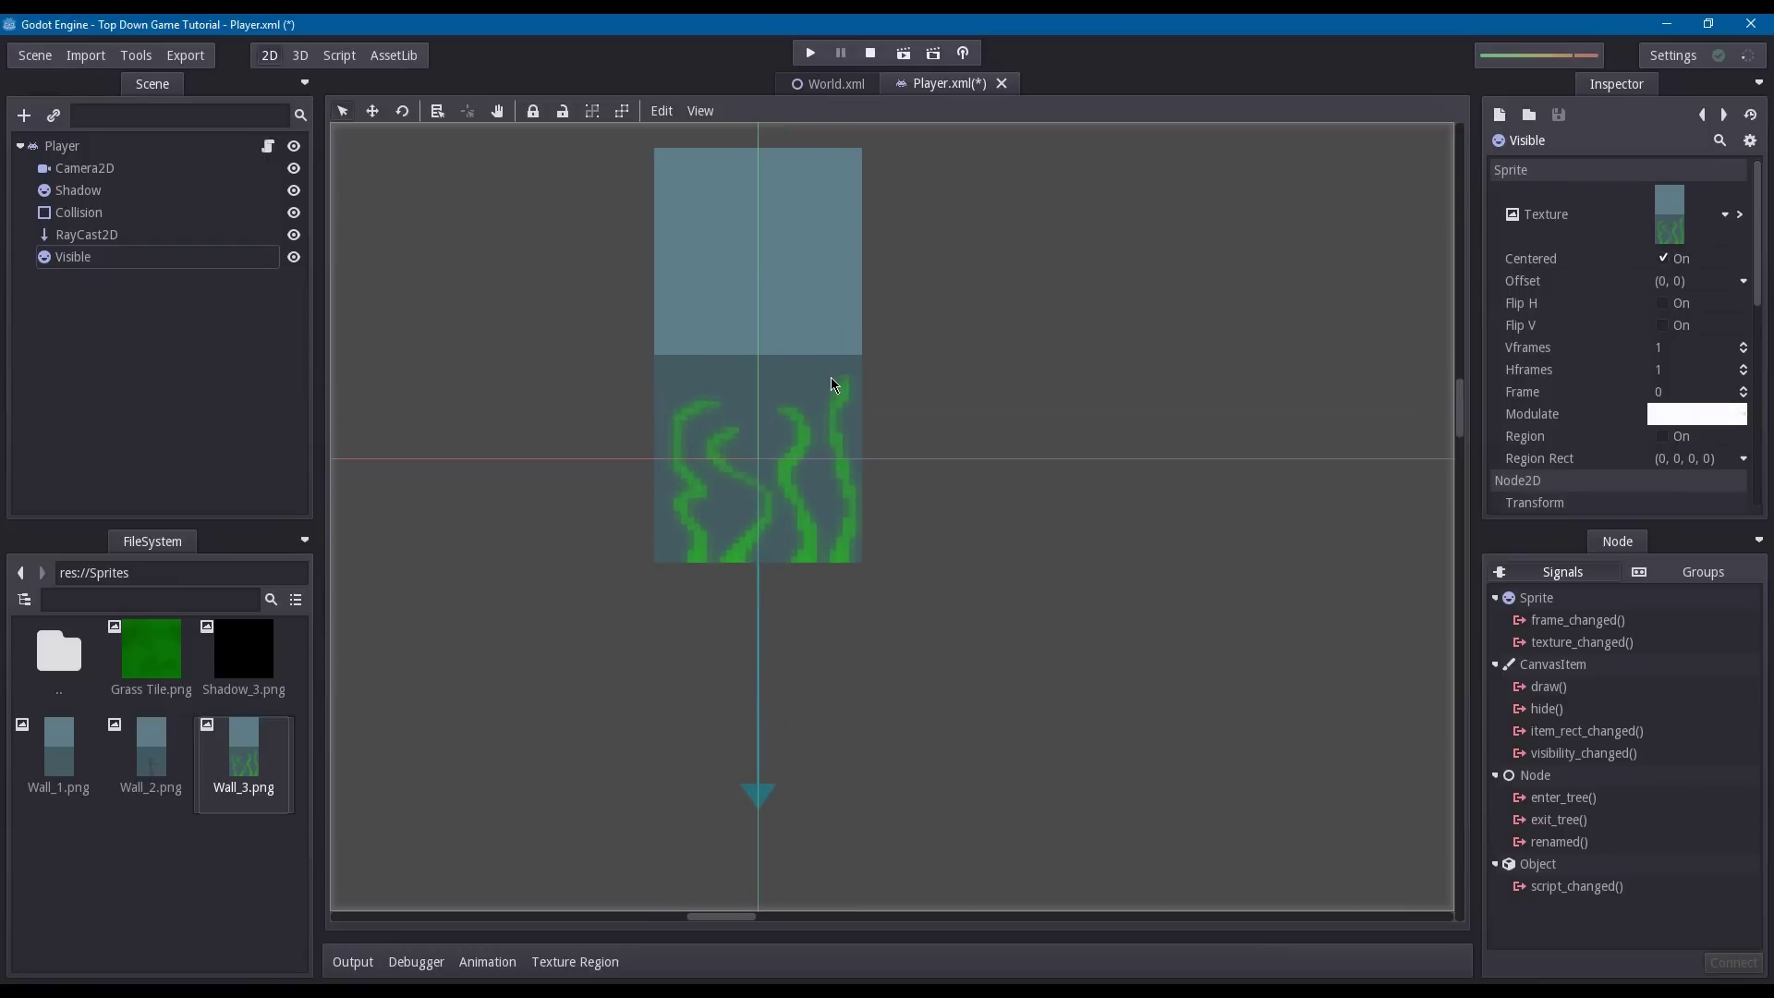
pyautogui.moveTo(747, 394); pyautogui.dragTo(767, 519, button='middle')
pyautogui.scroll(-4, 869, 436)
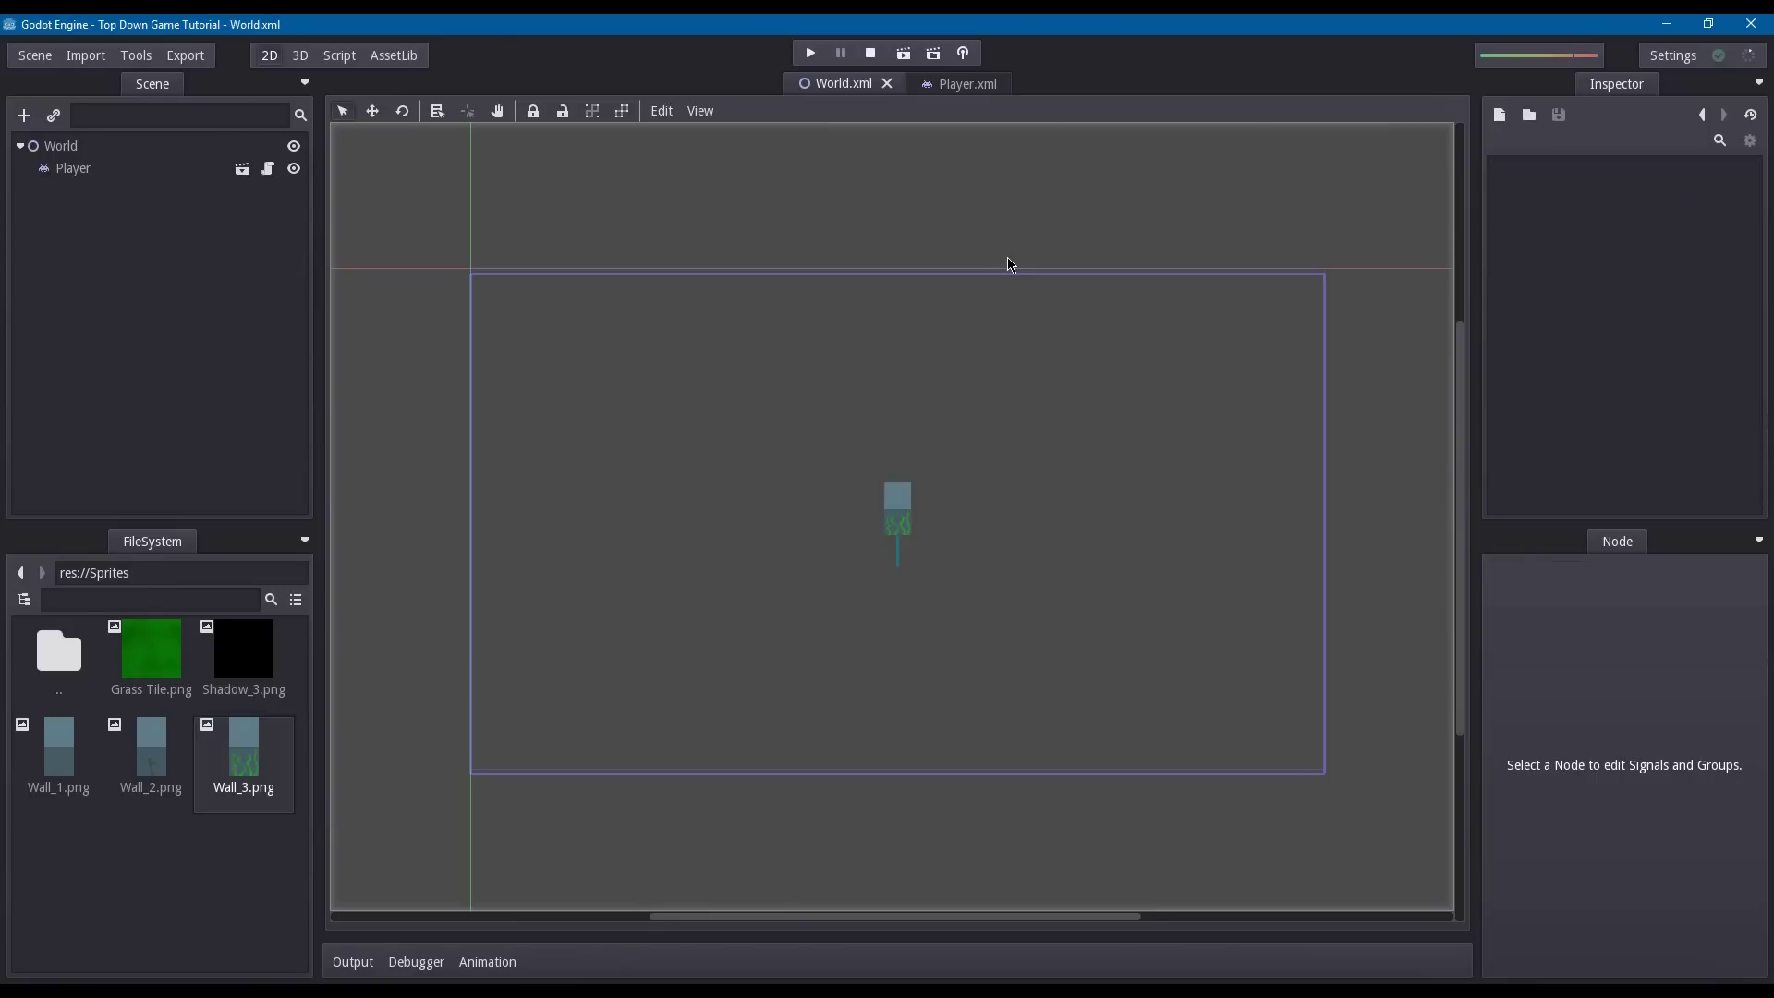
# - Return to the Player scene and create a new empty scene
pyautogui.click(951, 83)
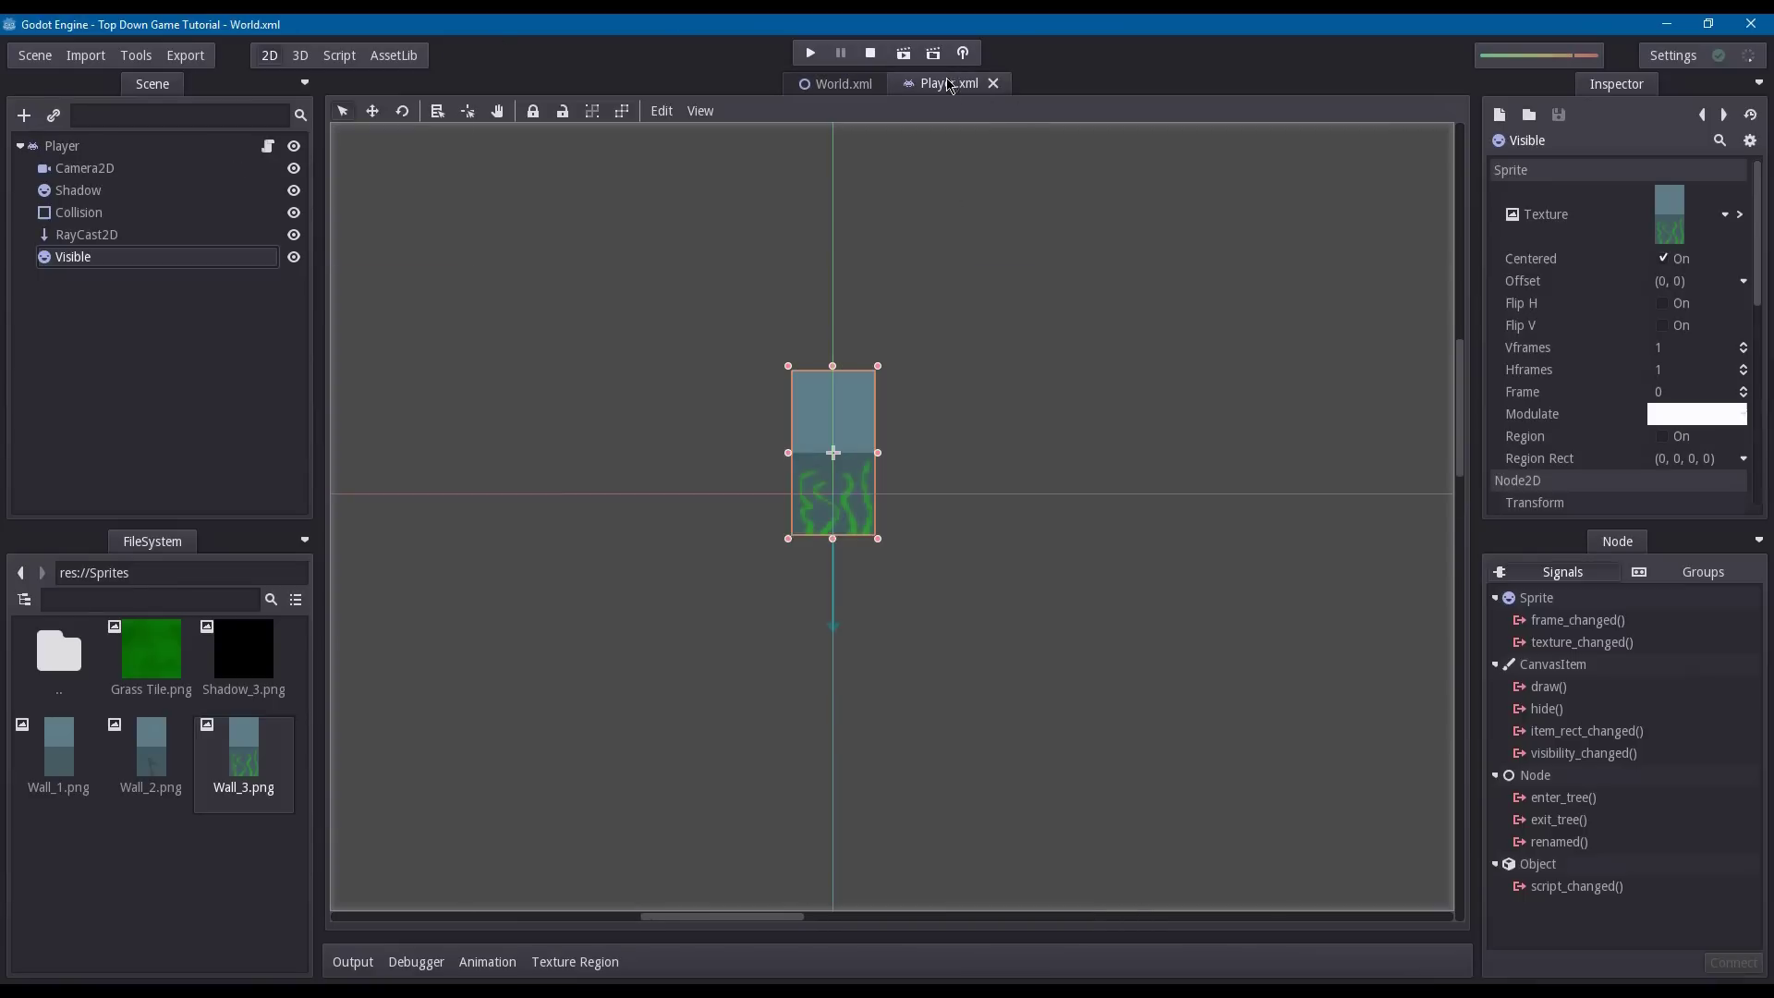
pyautogui.click(37, 54)
pyautogui.click(51, 78)
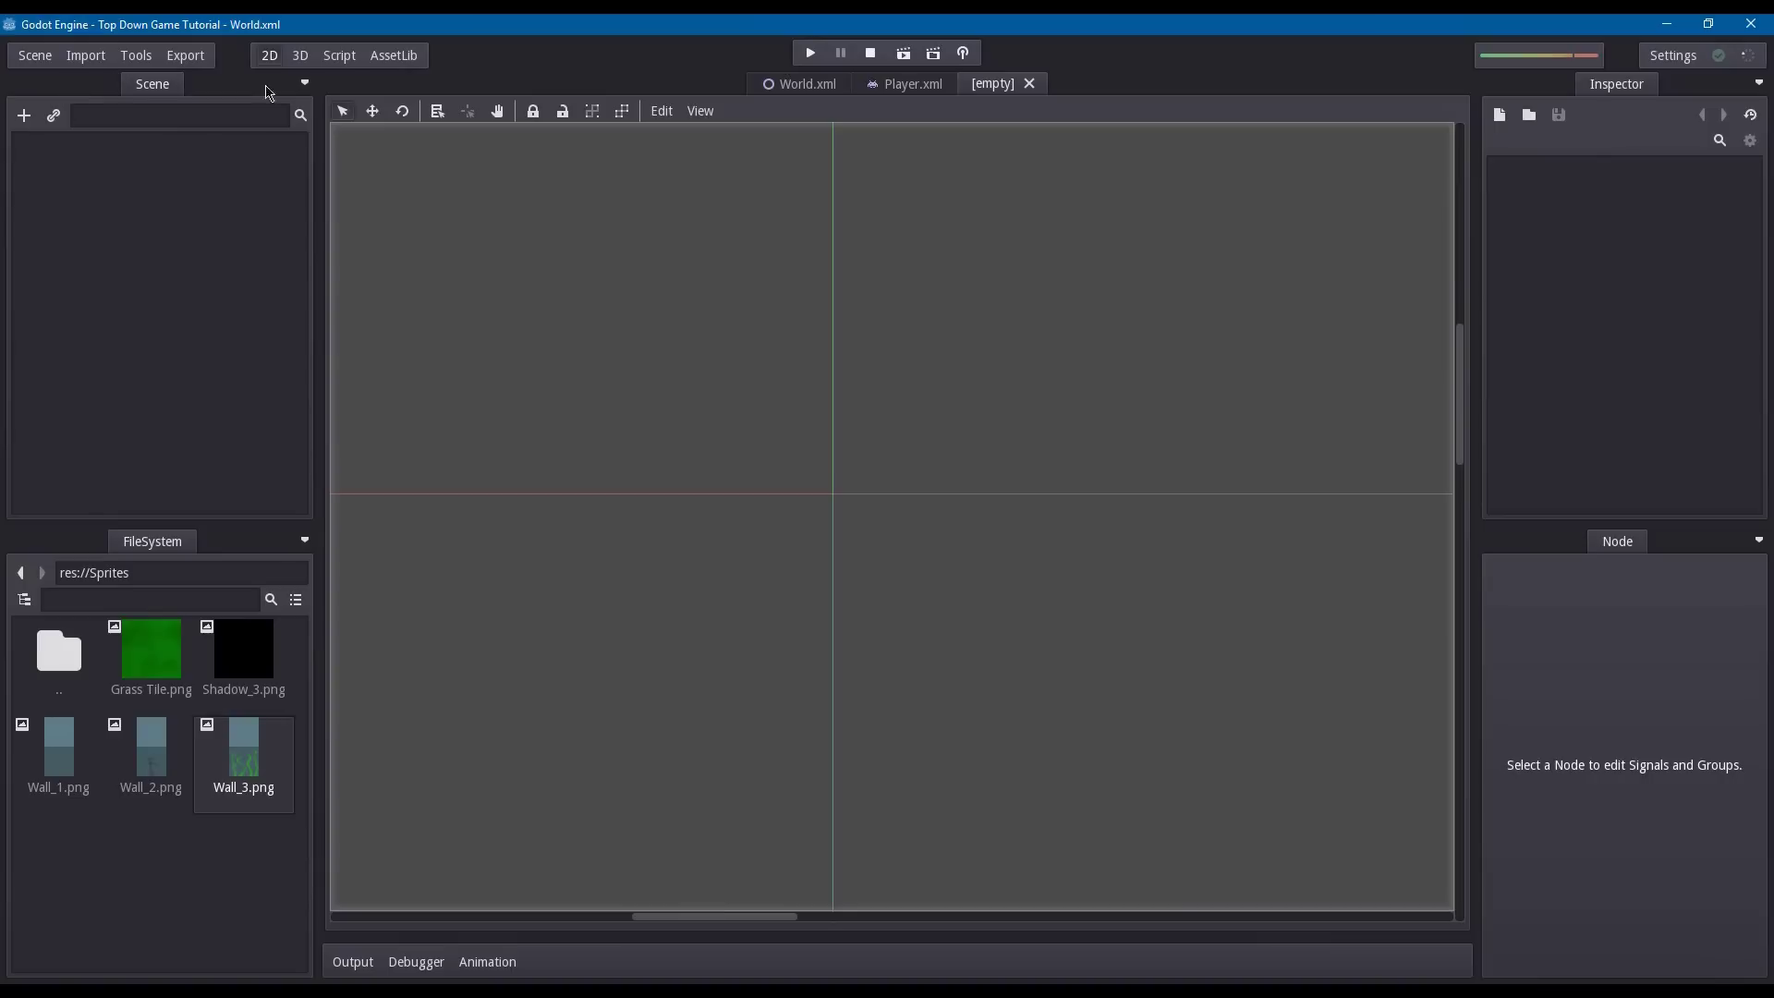
pyautogui.moveTo(1132, 263); pyautogui.dragTo(1190, 261, button='middle')
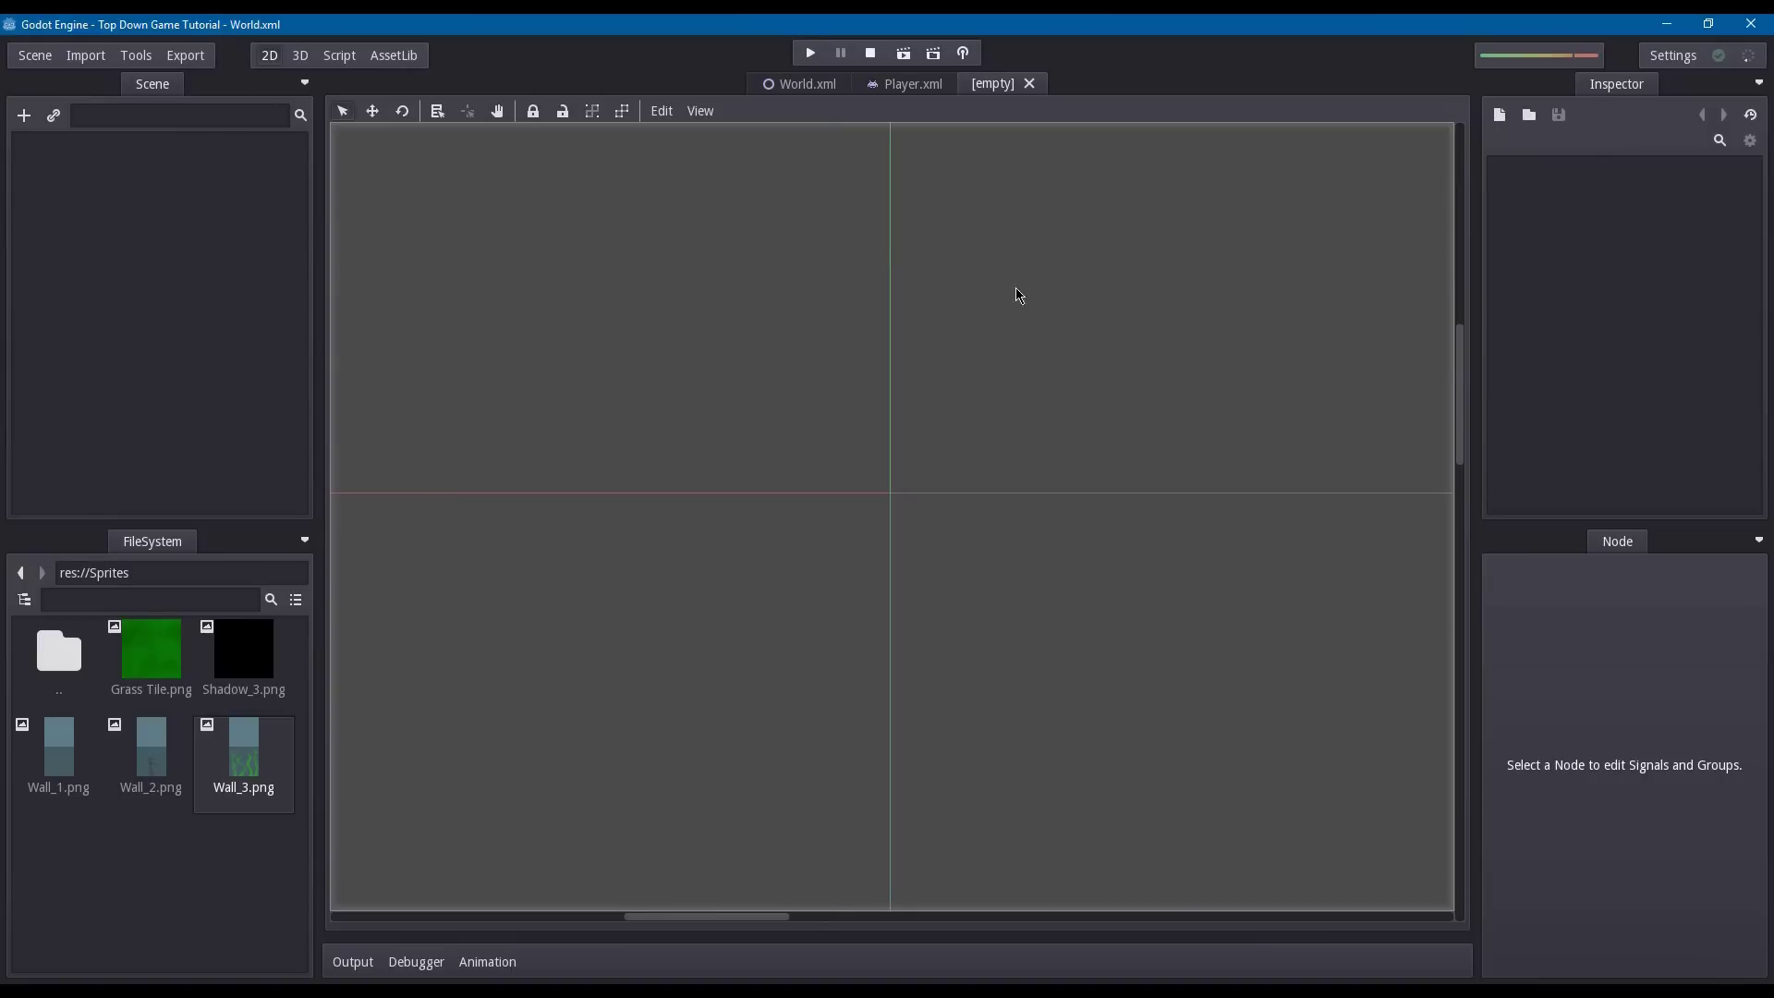
pyautogui.moveTo(1060, 389); pyautogui.dragTo(910, 217, button='middle')
pyautogui.scroll(-13, 921, 241)
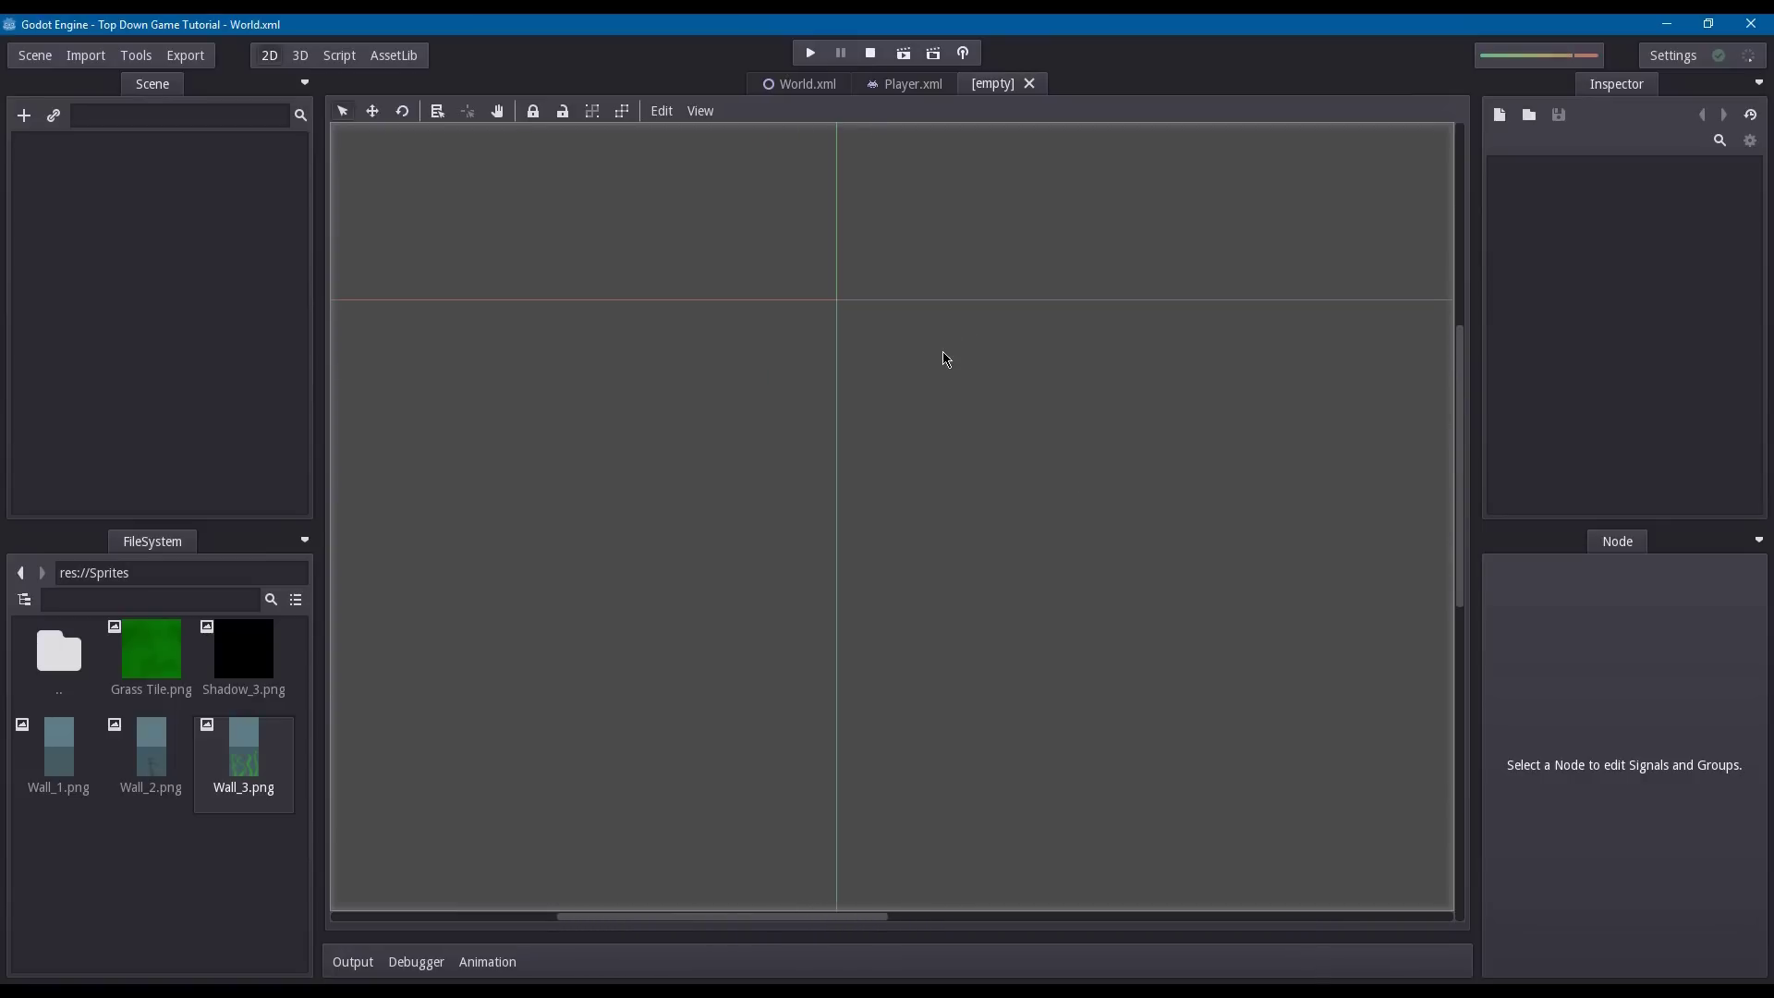
pyautogui.moveTo(1029, 453); pyautogui.dragTo(557, 153, button='middle')
pyautogui.moveTo(847, 310); pyautogui.dragTo(1256, 504, button='middle')
pyautogui.scroll(-8, 946, 347)
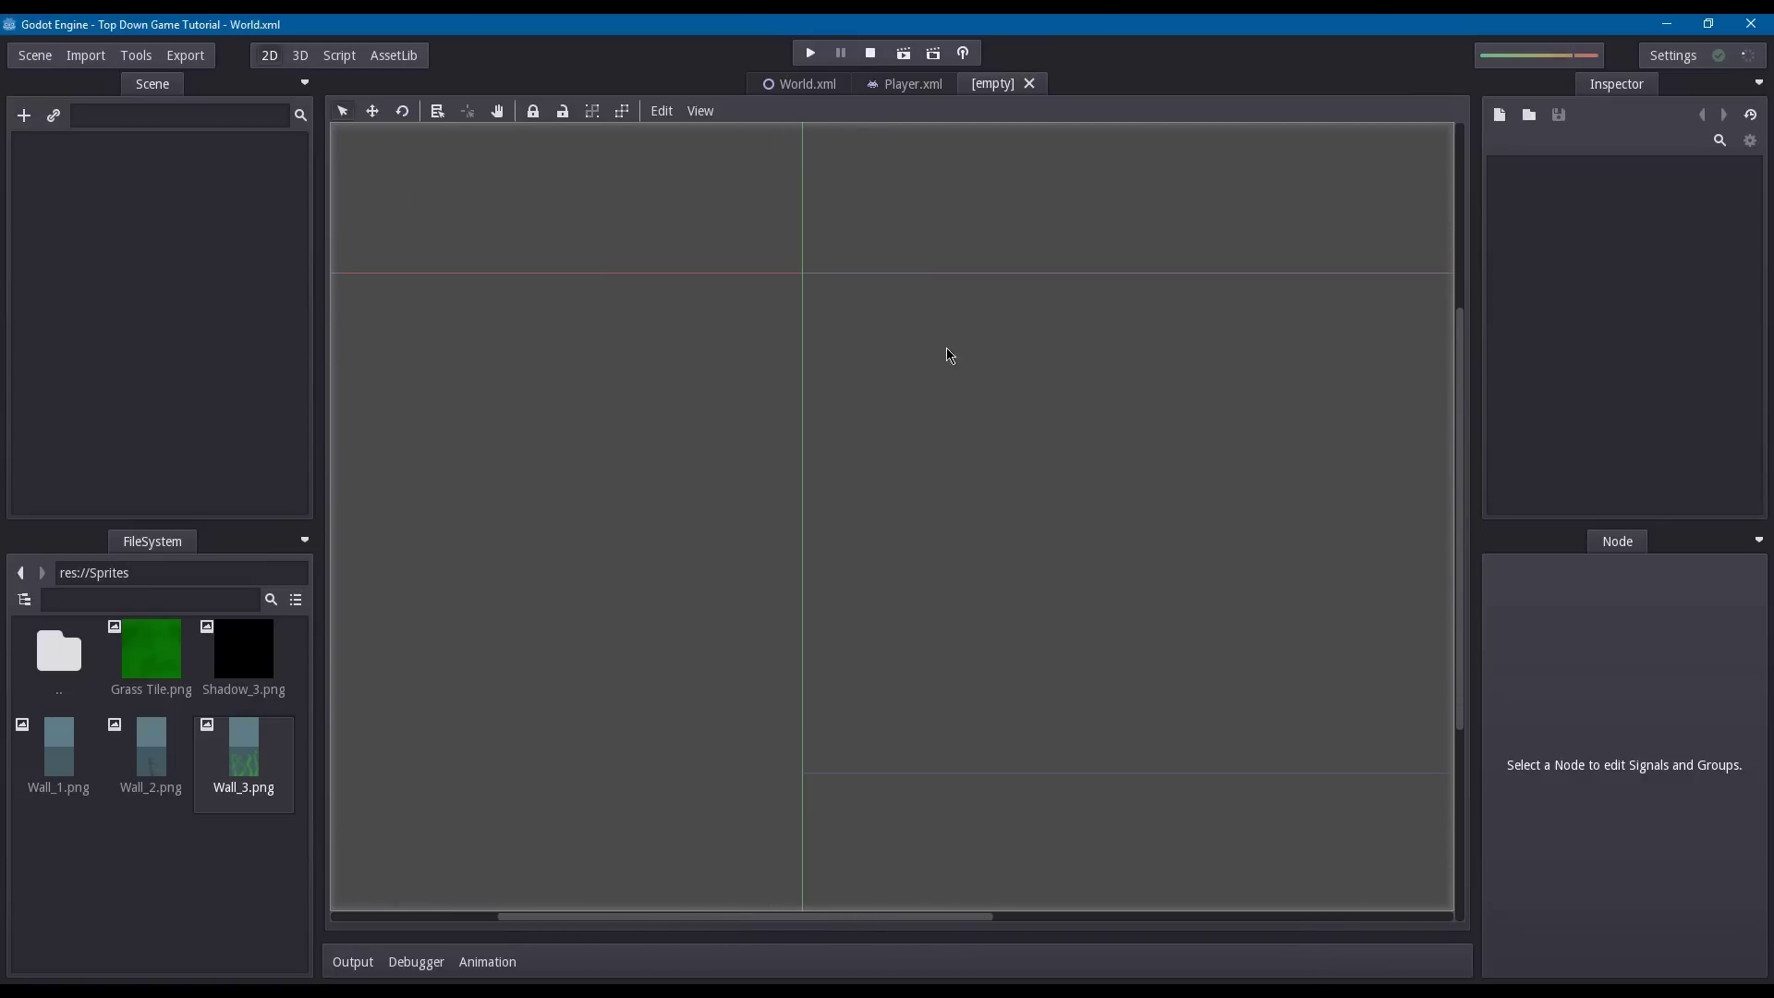
pyautogui.moveTo(1041, 425); pyautogui.dragTo(933, 436, button='middle')
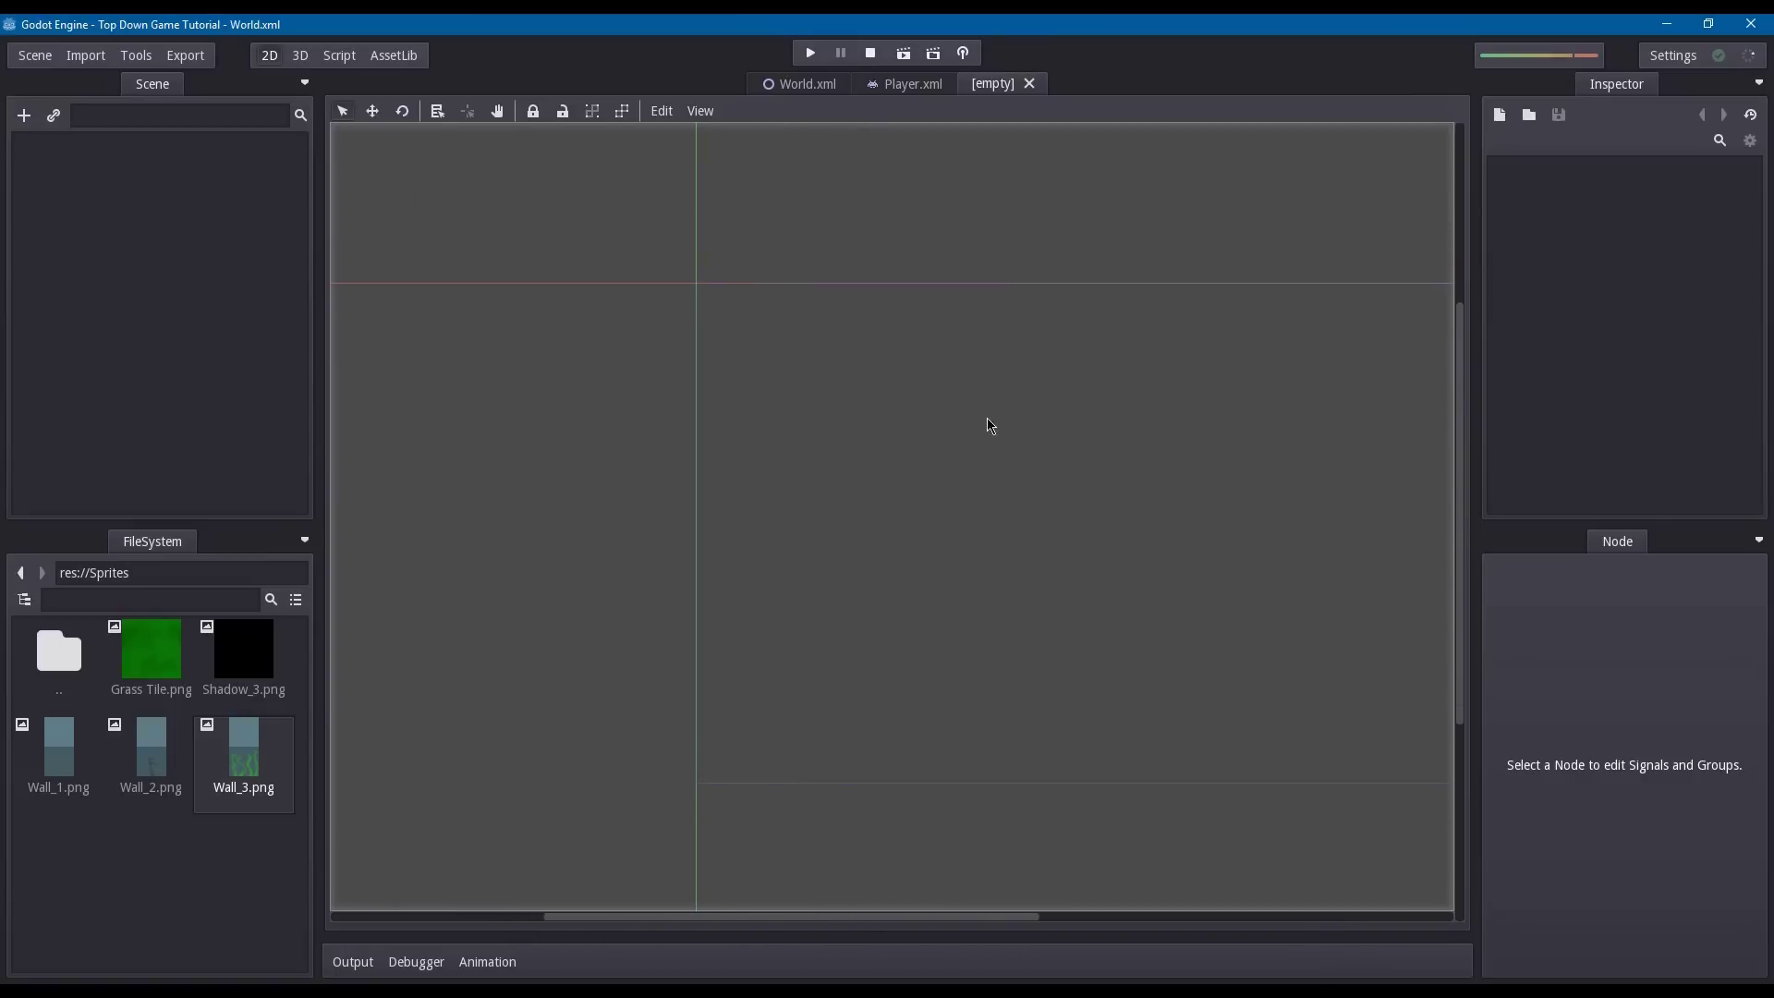
pyautogui.scroll(-4, 1268, 499)
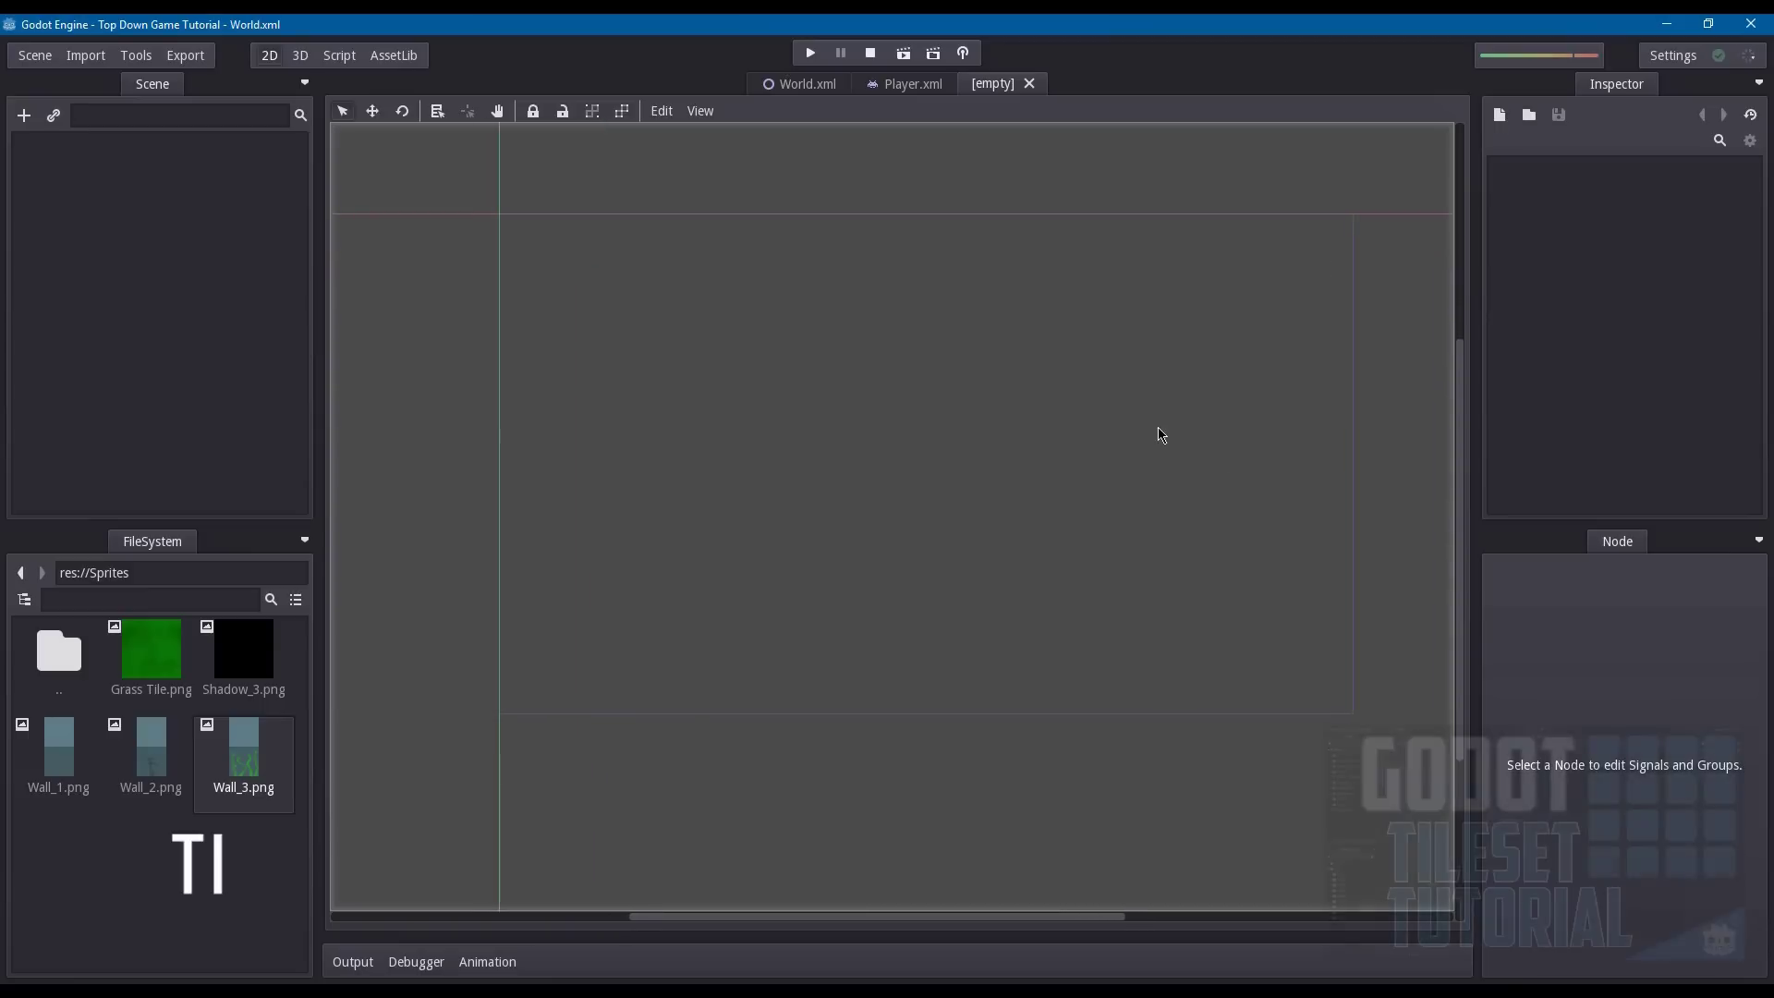
pyautogui.moveTo(1159, 428)
pyautogui.mouseDown(button='middle')
pyautogui.moveTo(1231, 396)
pyautogui.moveTo(1150, 406)
pyautogui.mouseUp(button='middle')
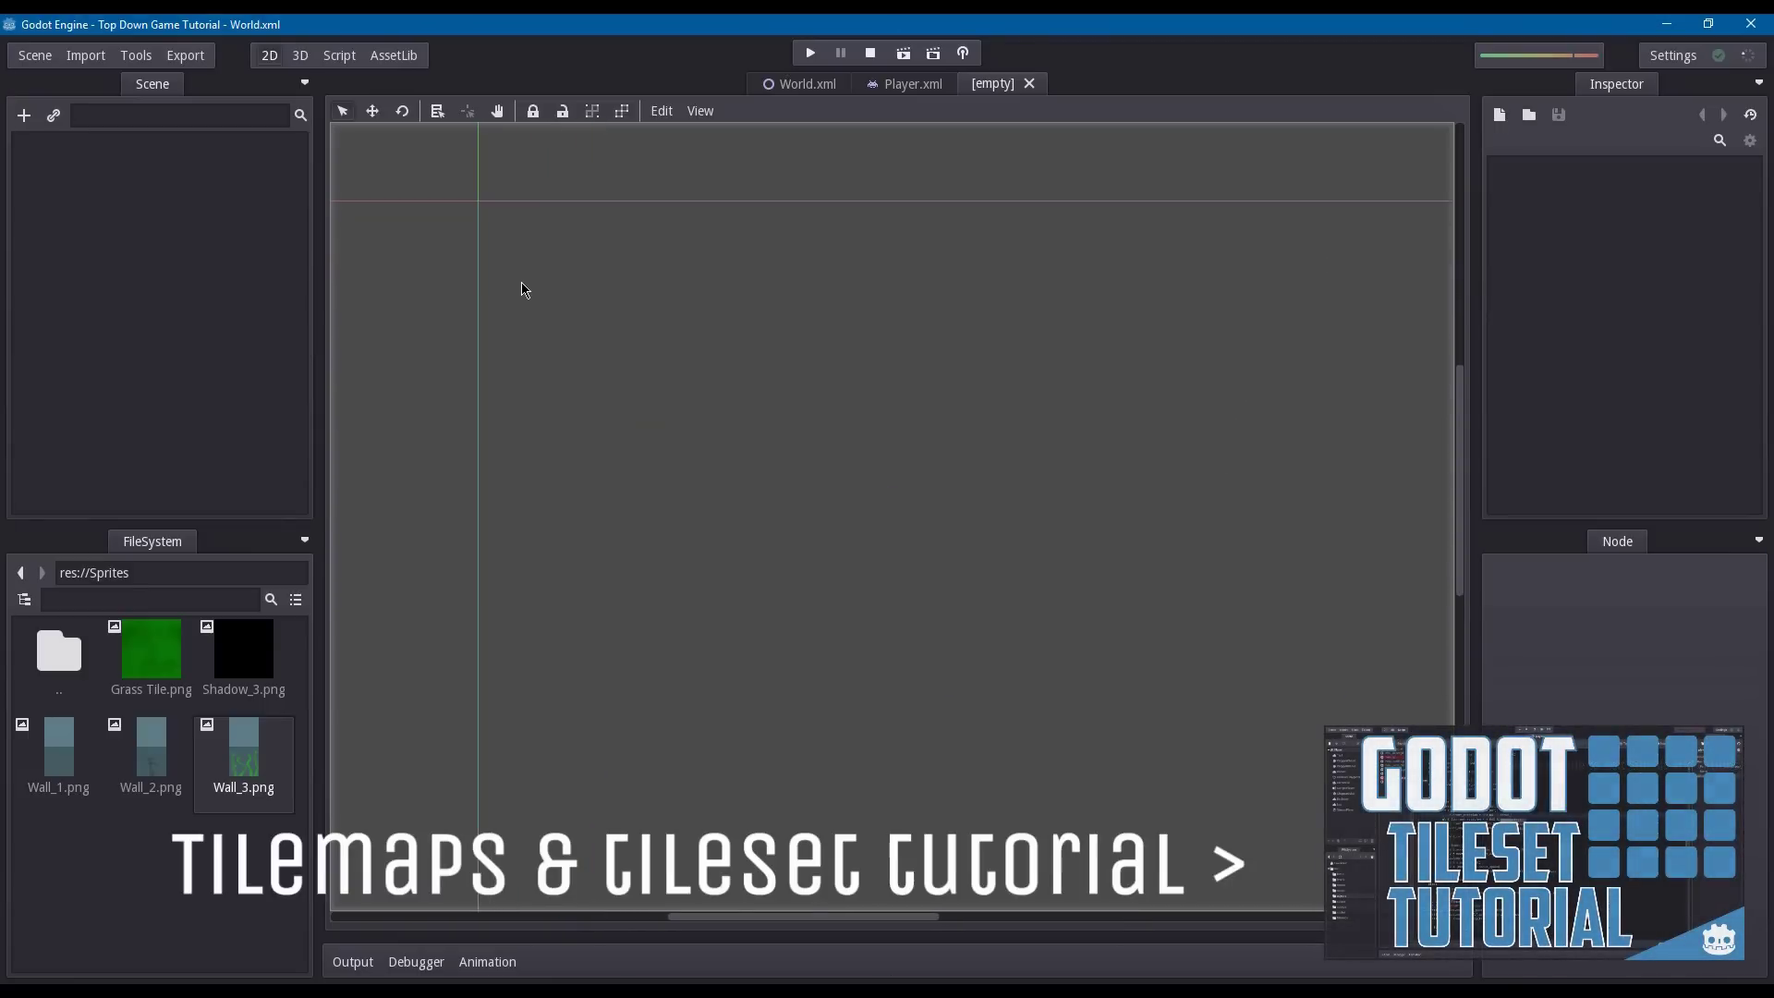
# - Add a Node2D as the new scene's root and a Sprite node as its child
pyautogui.click(24, 115)
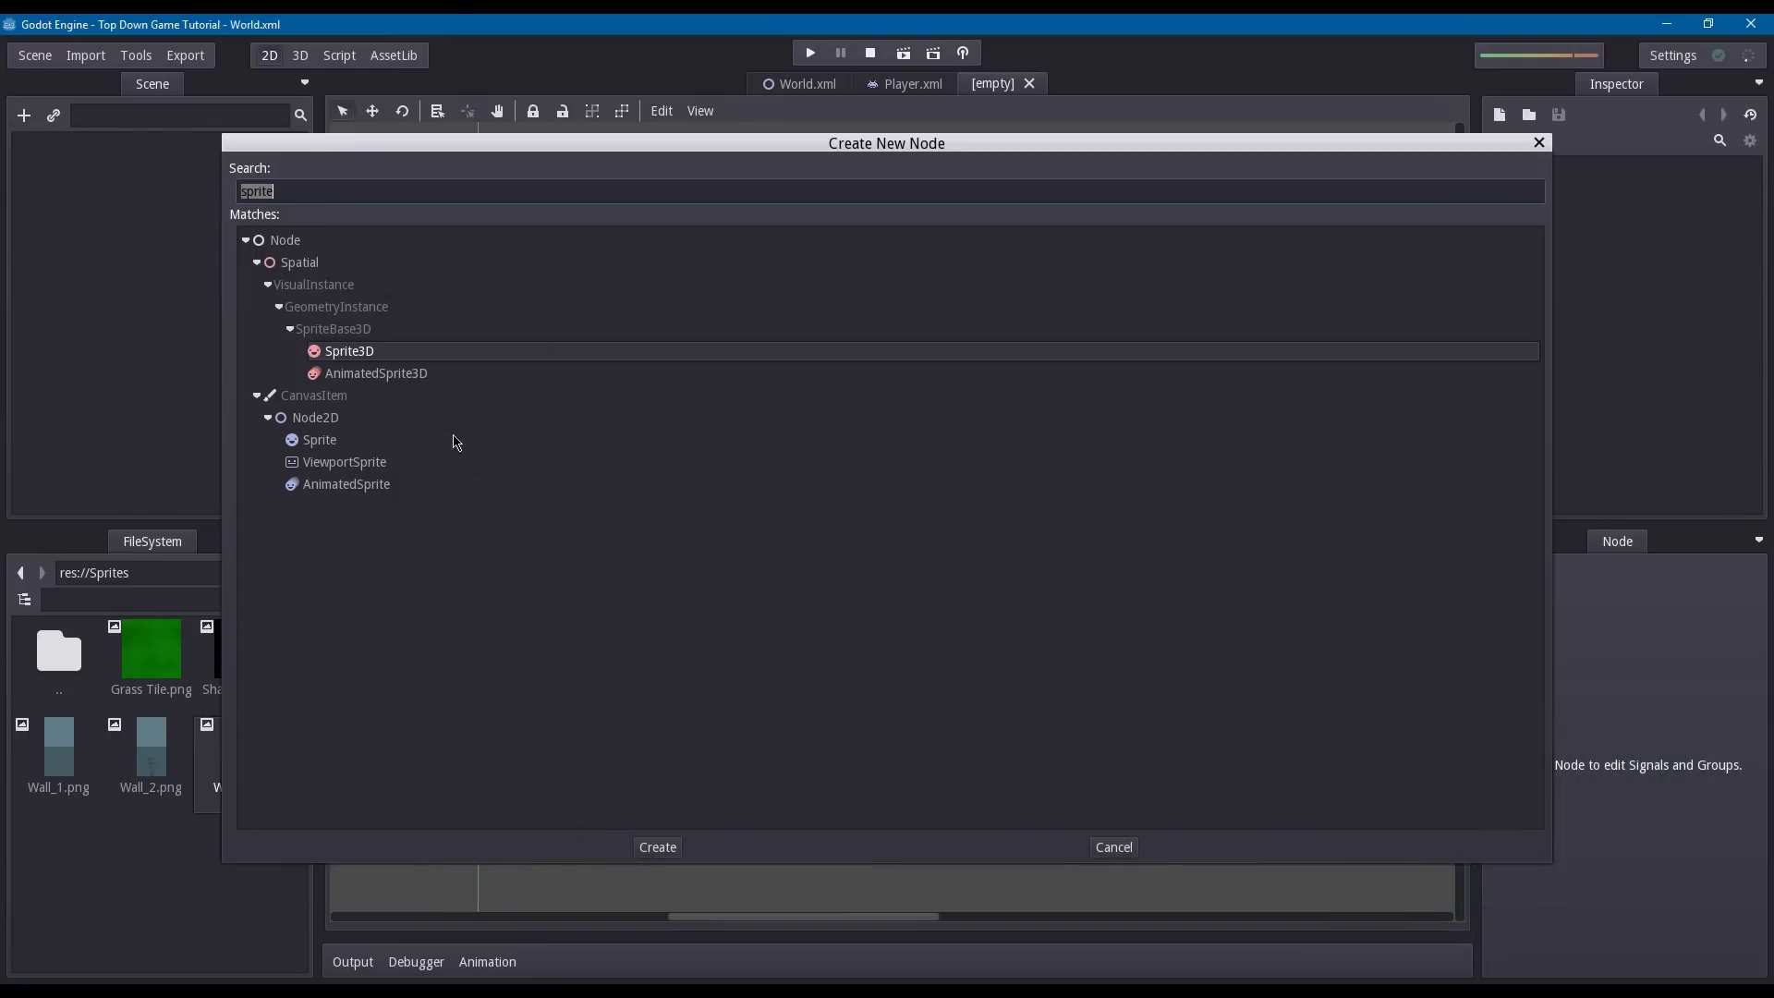
pyautogui.doubleClick(405, 417)
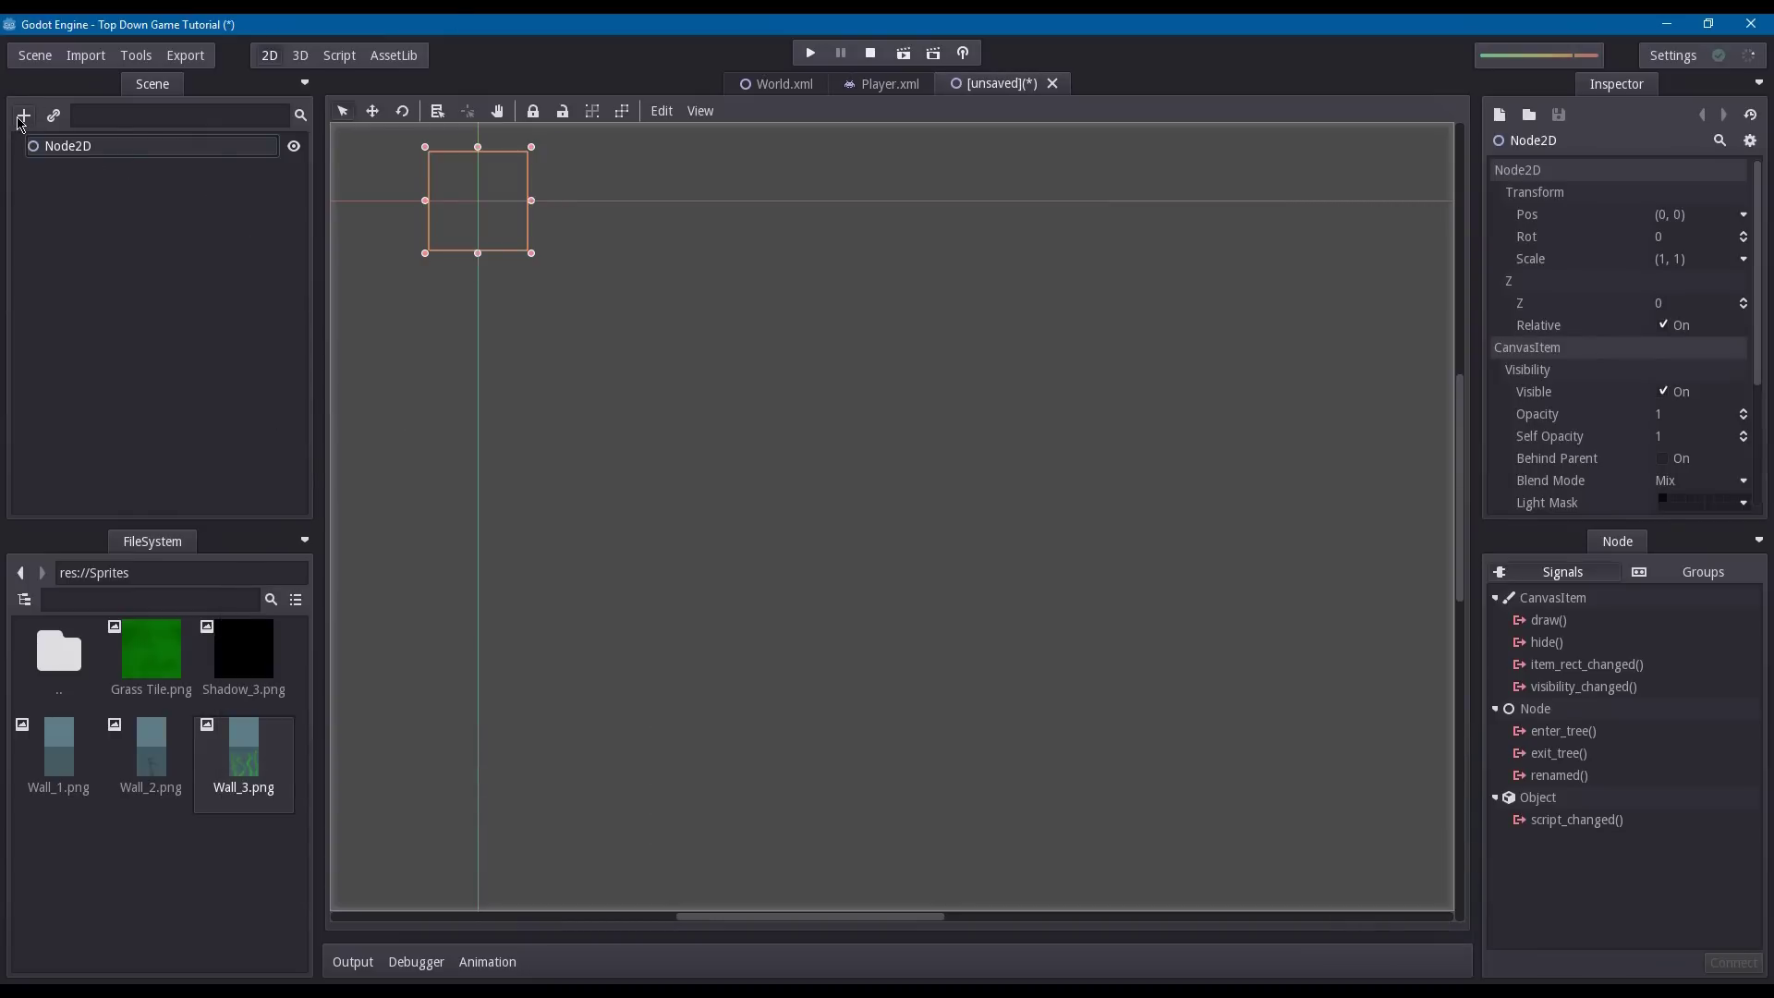
pyautogui.click(23, 118)
pyautogui.doubleClick(403, 442)
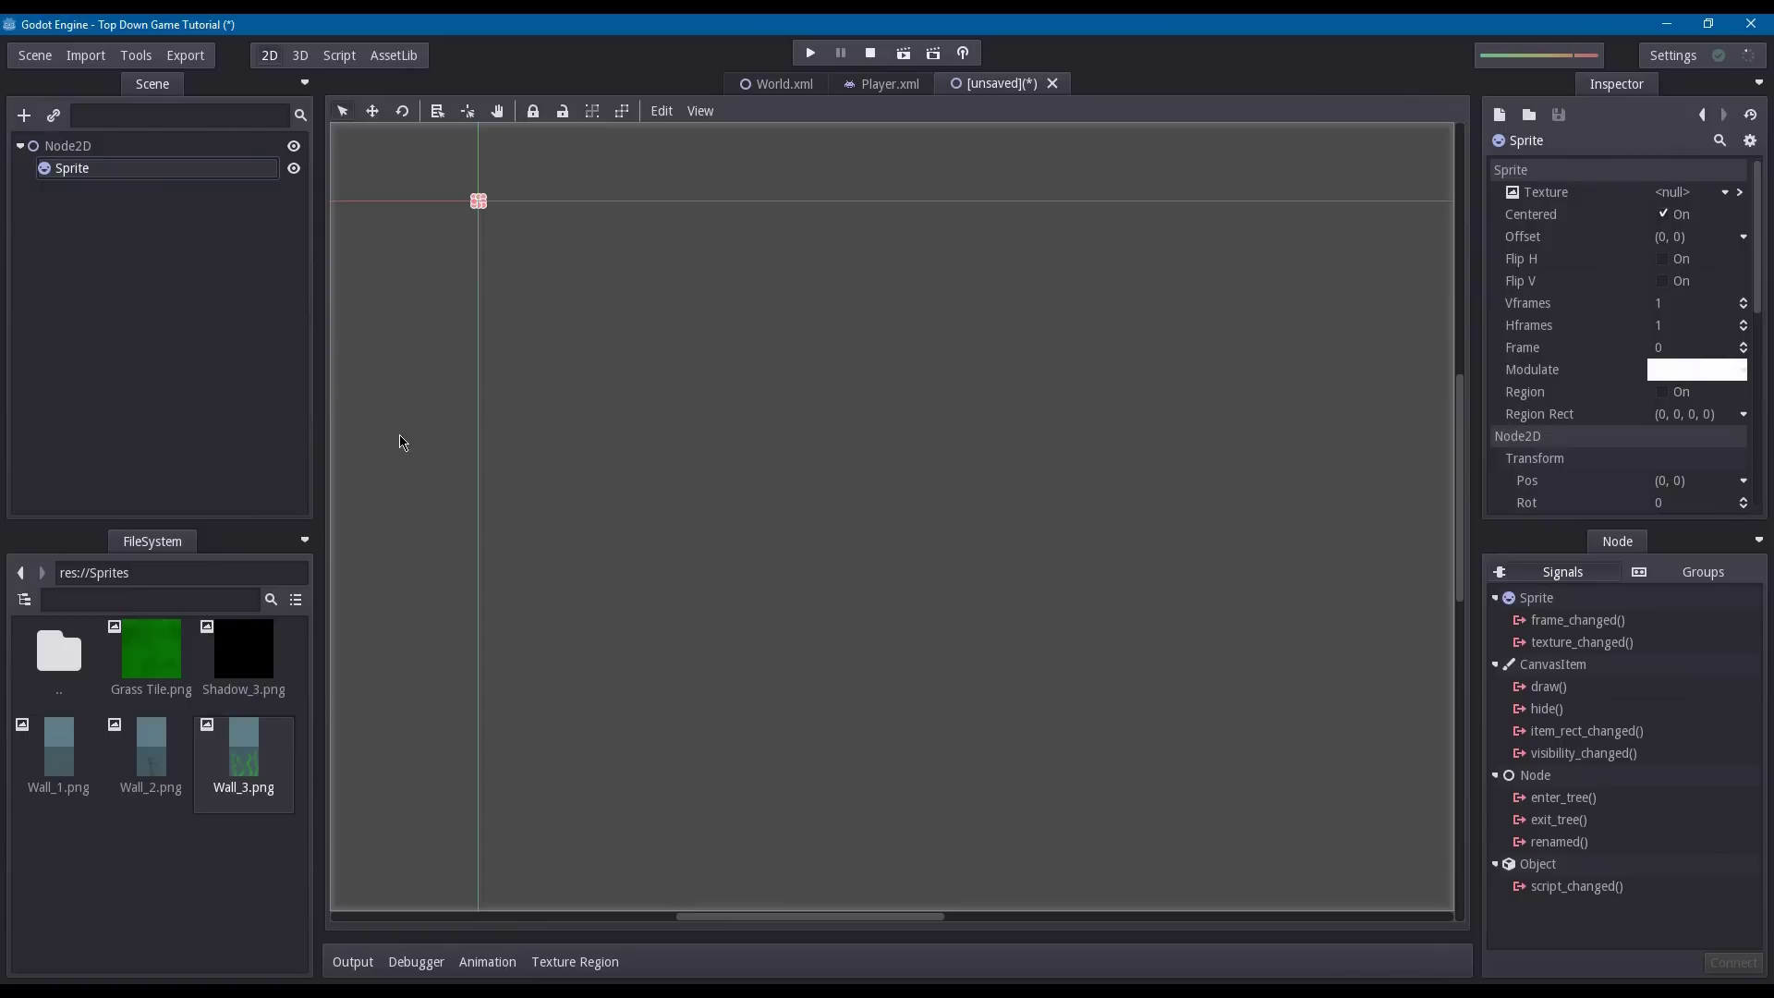
# - Rename the Sprite node as Wall 1
pyautogui.click(118, 181)
pyautogui.click(116, 180)
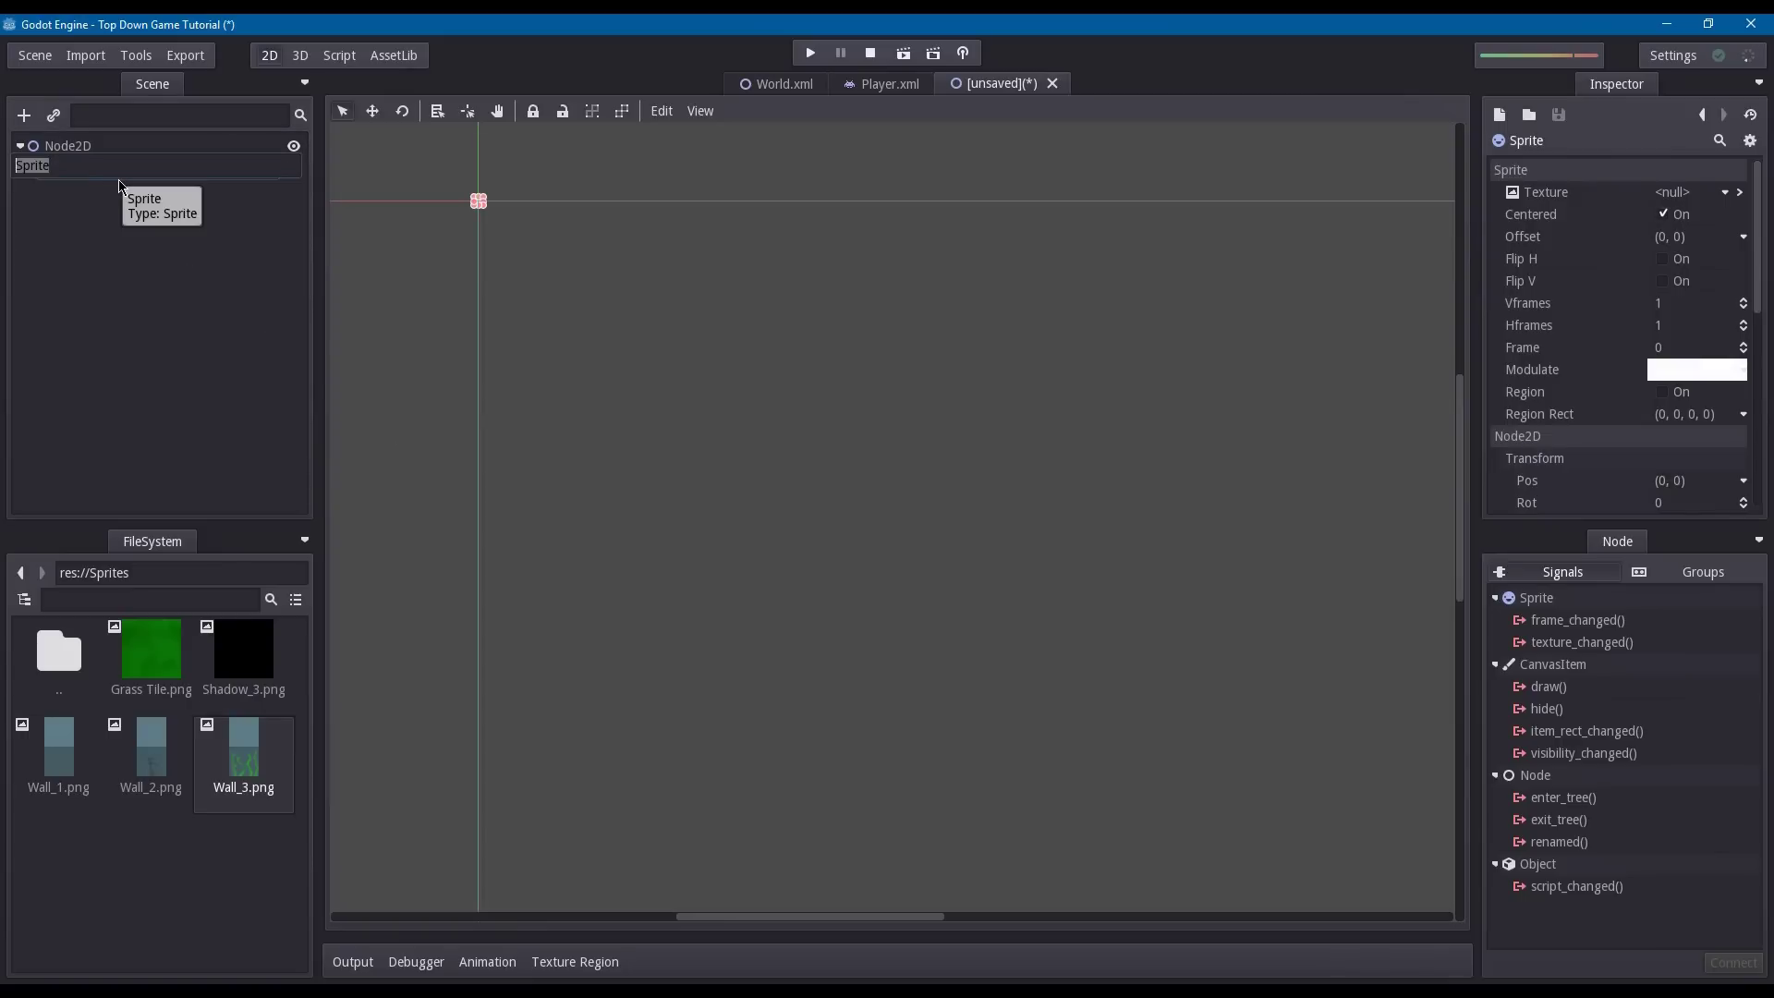
pyautogui.write('Wall 1')
pyautogui.press('Return')
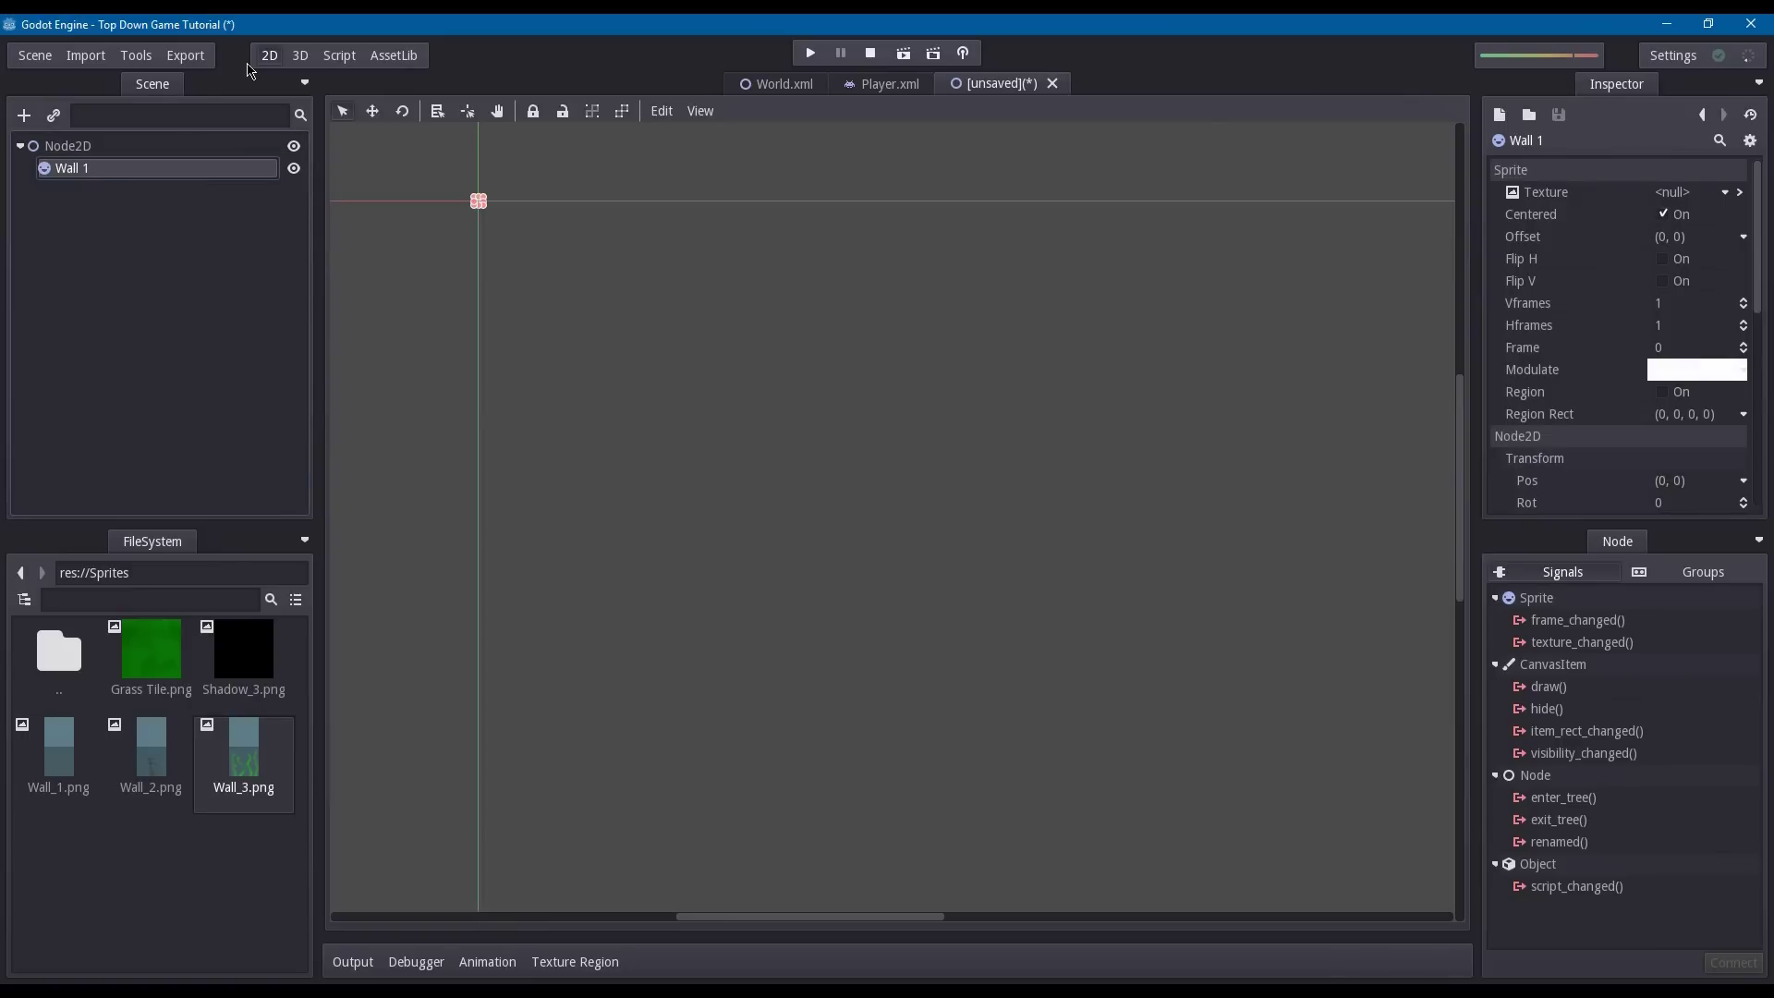
# - Add a StaticBody2D node as a child of the Wall 1 sprite
pyautogui.click(25, 116)
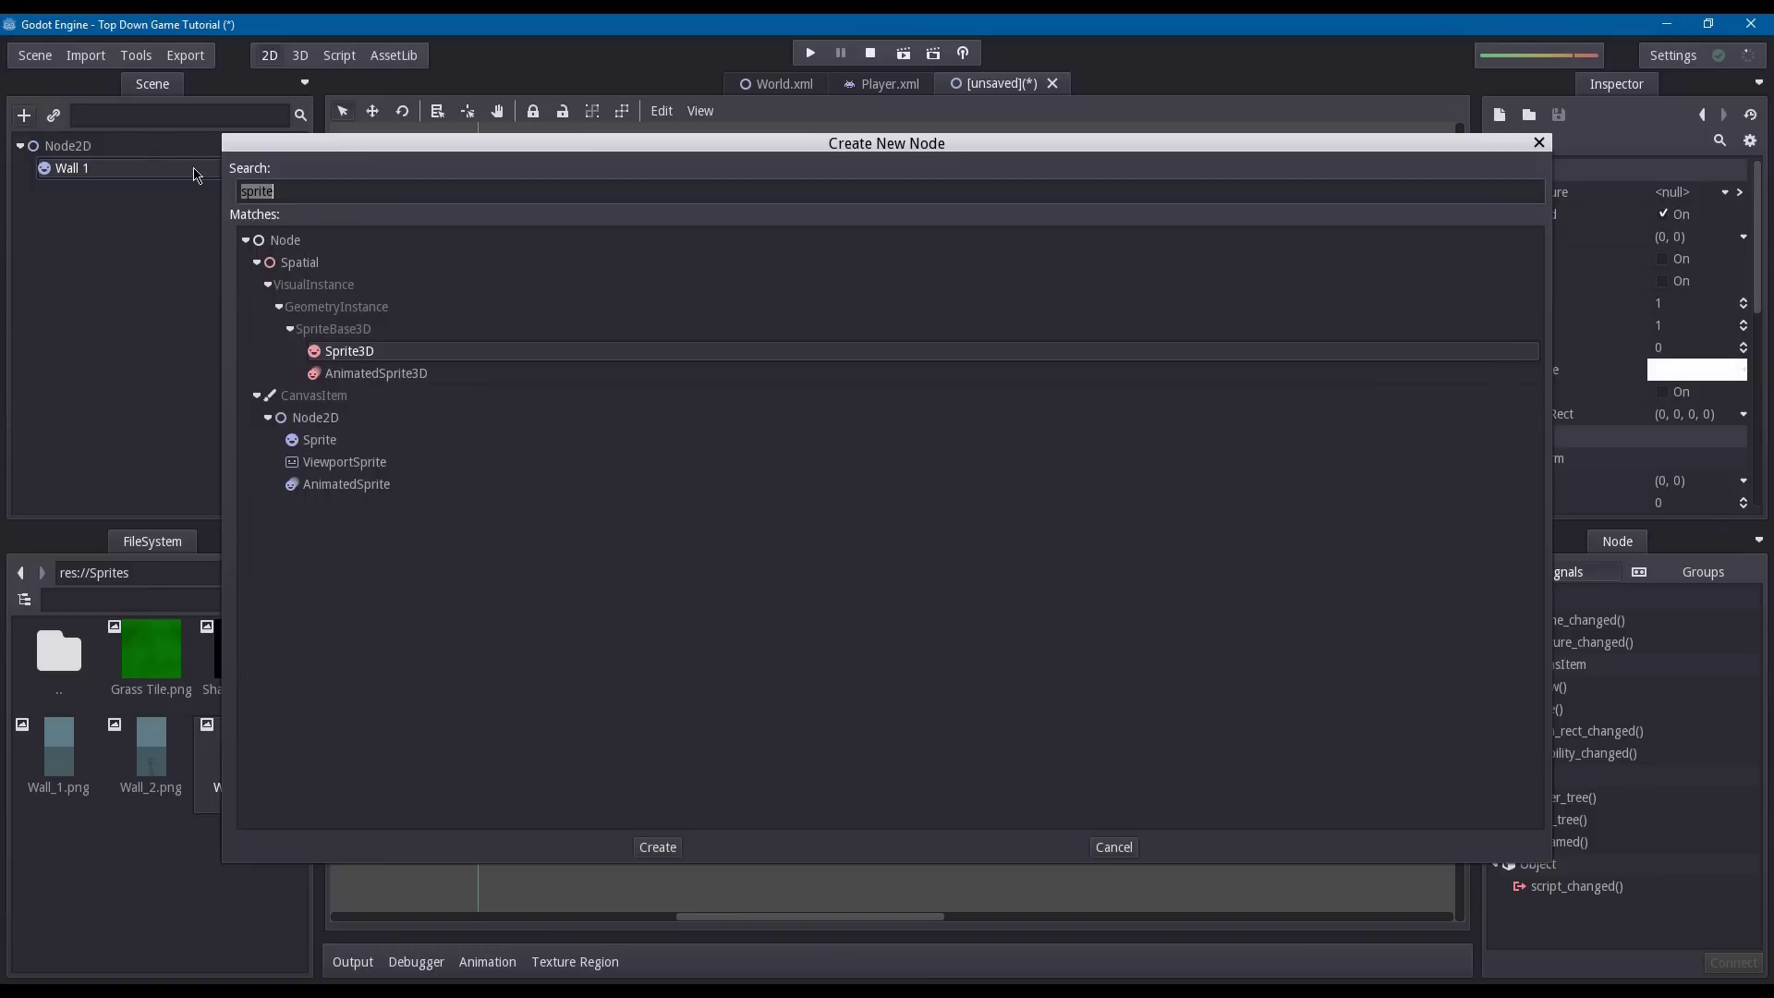
pyautogui.write('static')
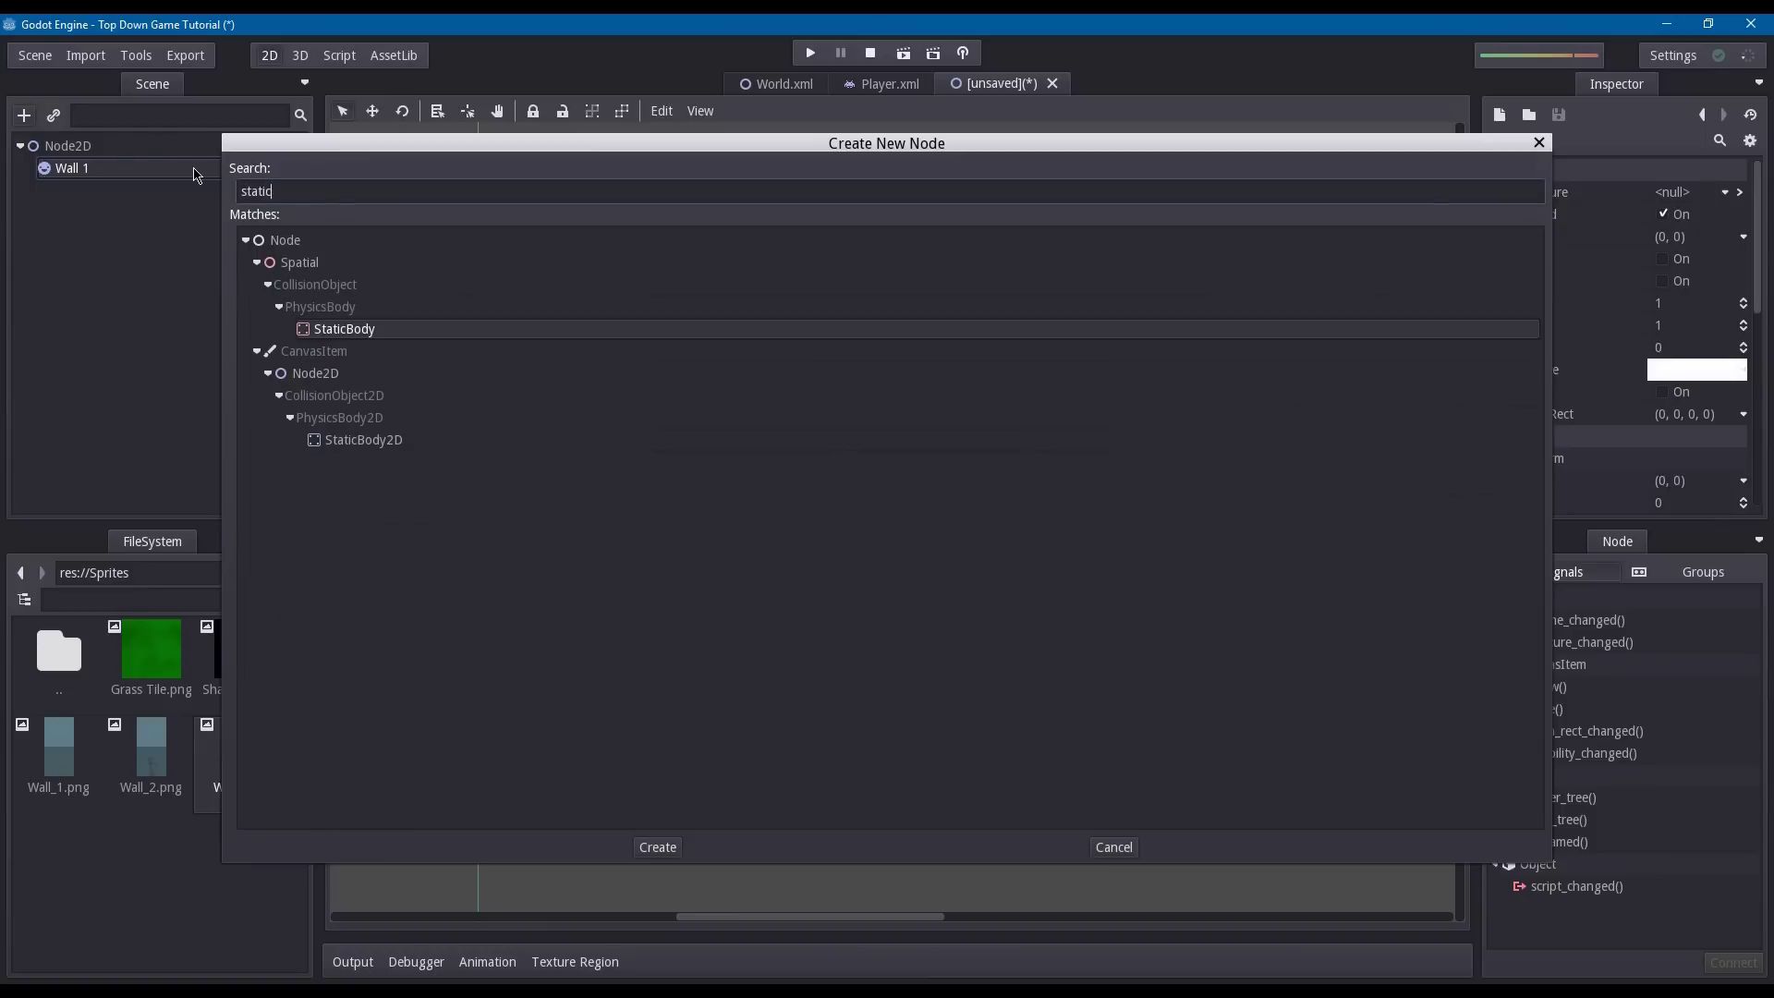
pyautogui.press('Down')
pyautogui.press('Down')
pyautogui.press('Down')
pyautogui.press('Down')
pyautogui.press('Down')
pyautogui.press('Down')
pyautogui.press('Down')
pyautogui.press('Return')
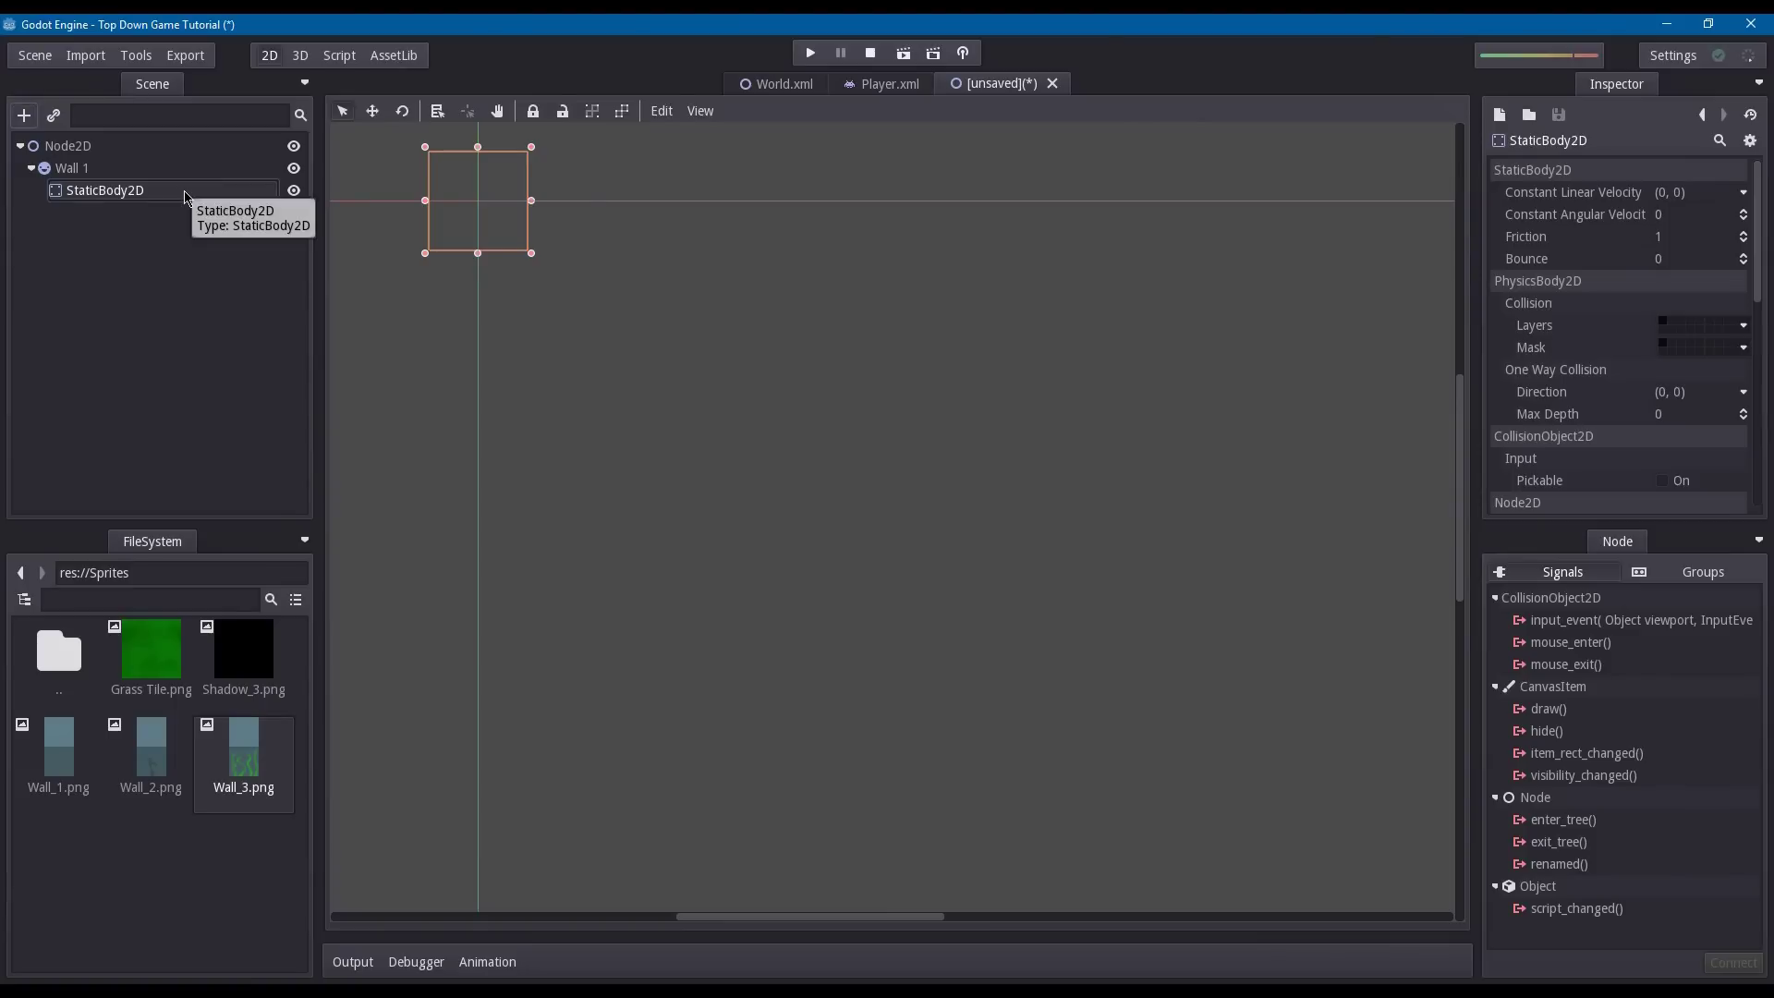
# - Add a CollisionShape2D node under Wall 1's StaticBody2D and lock the static body in place
pyautogui.click(28, 116)
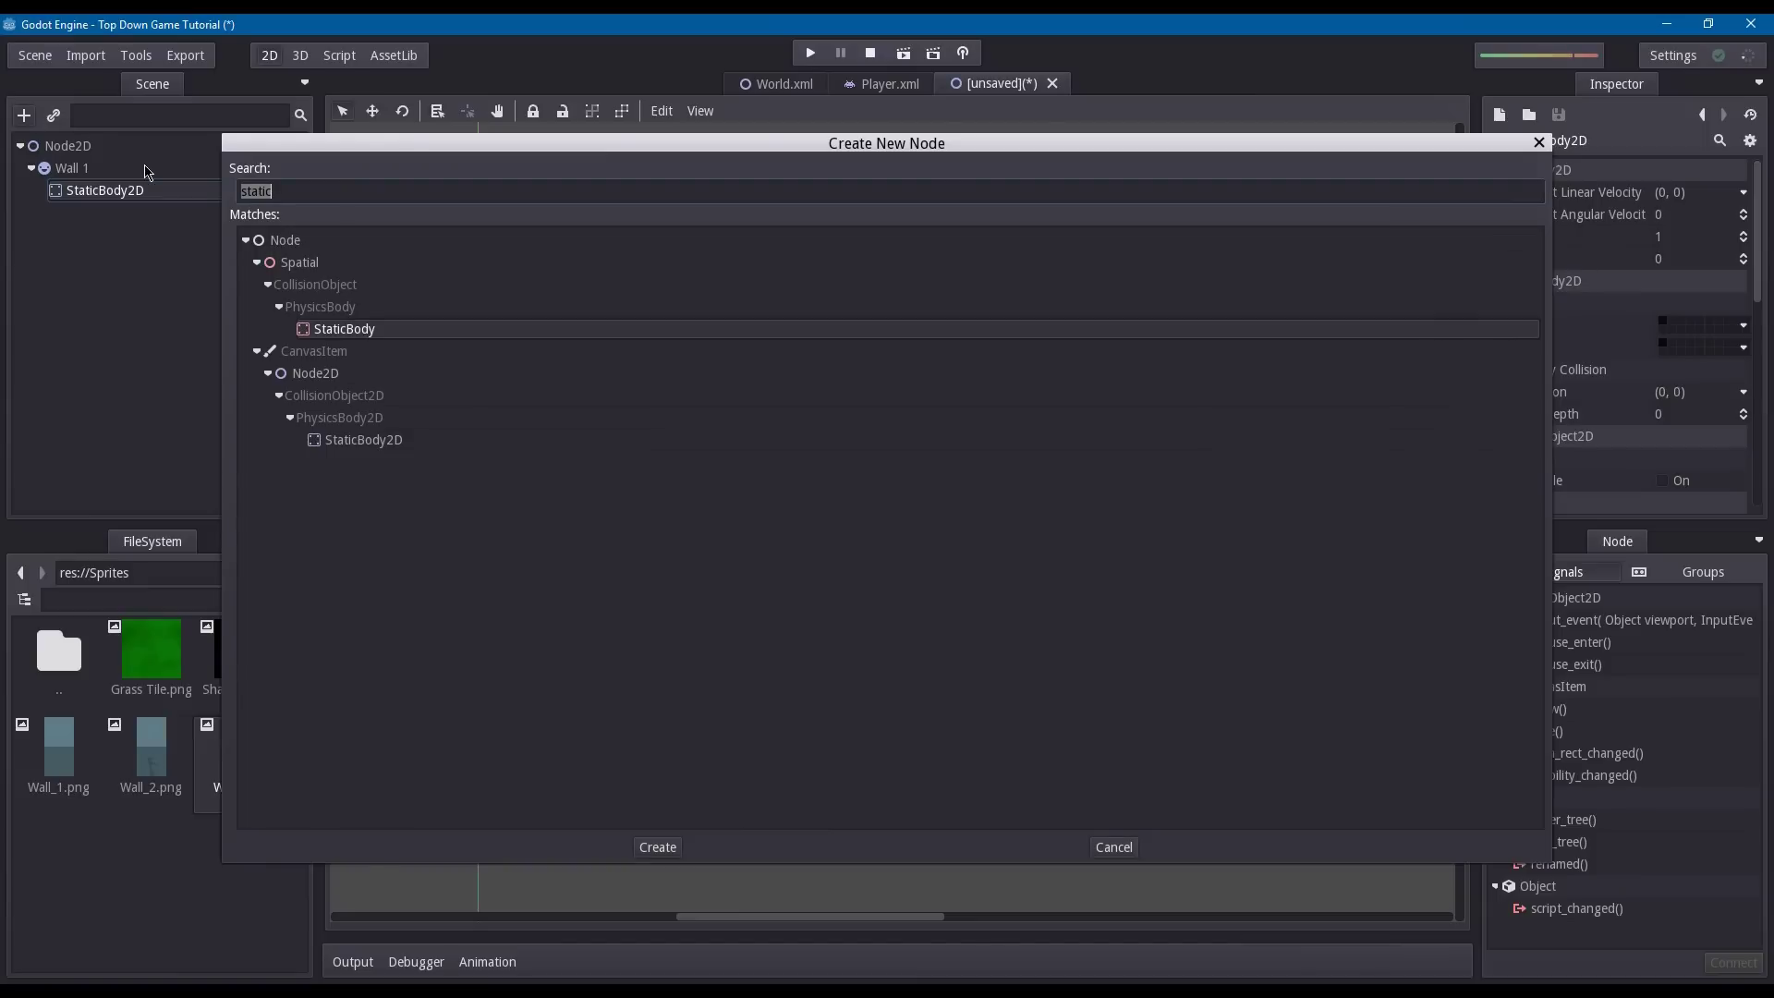
pyautogui.write('collis')
pyautogui.press('Return')
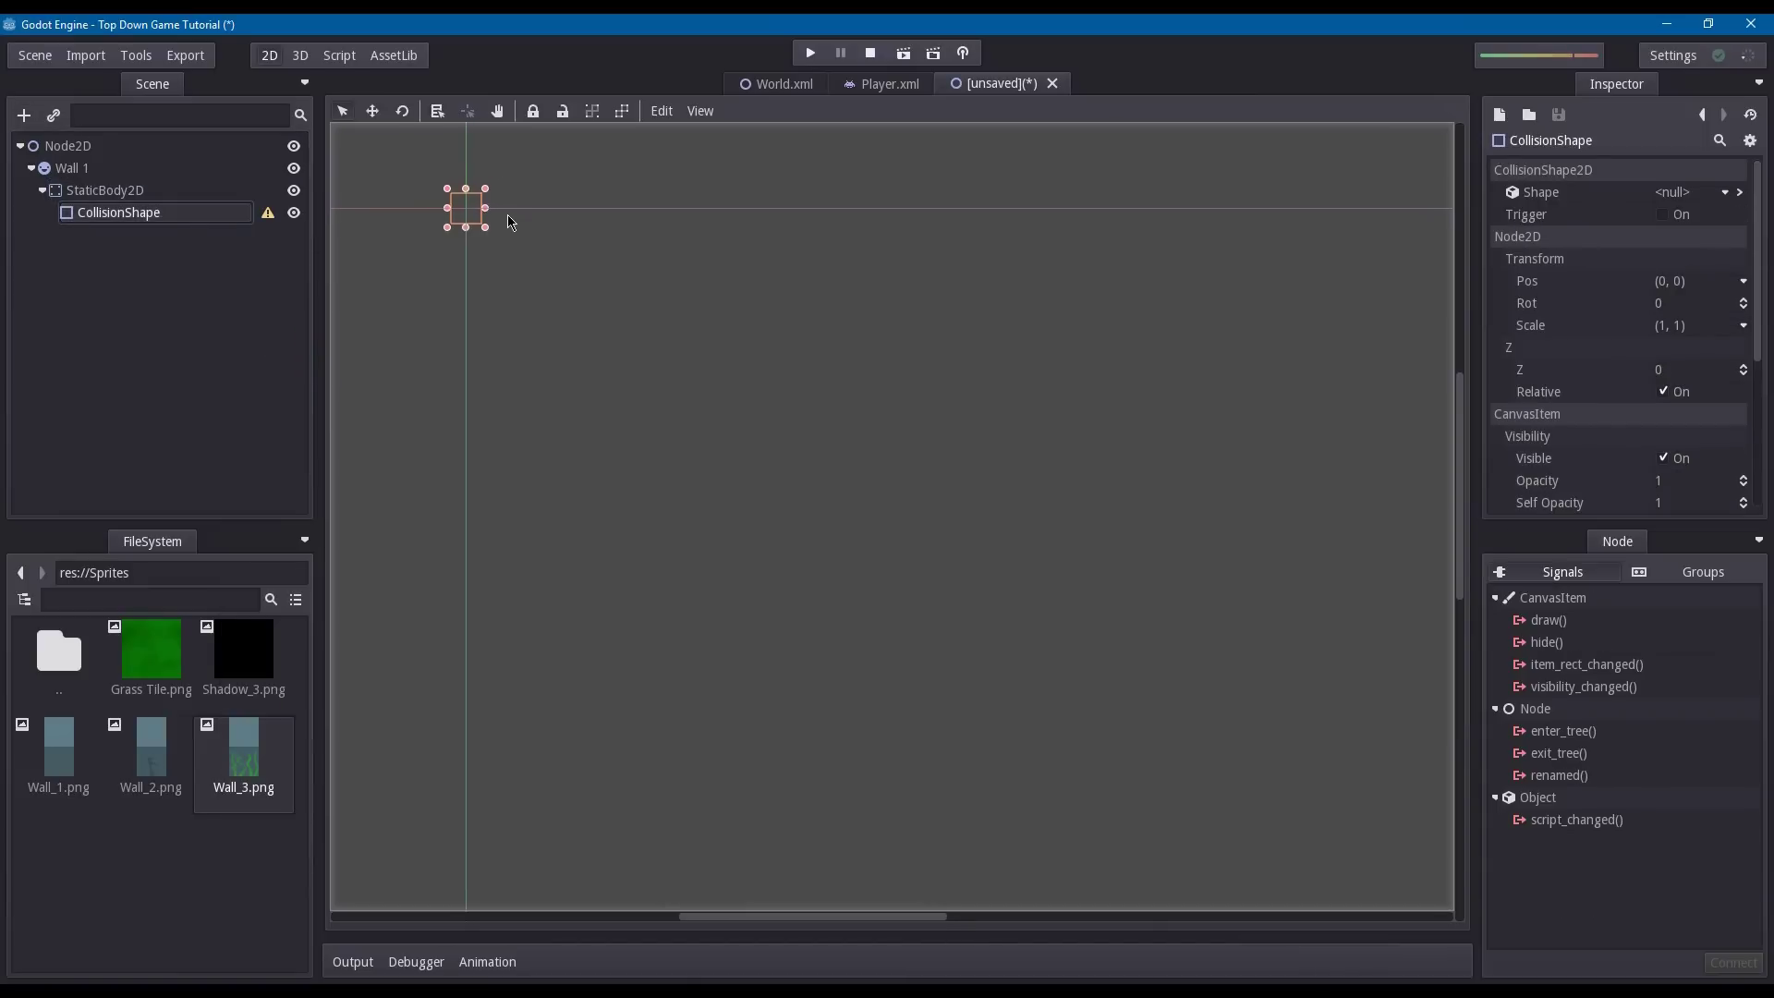
pyautogui.click(108, 188)
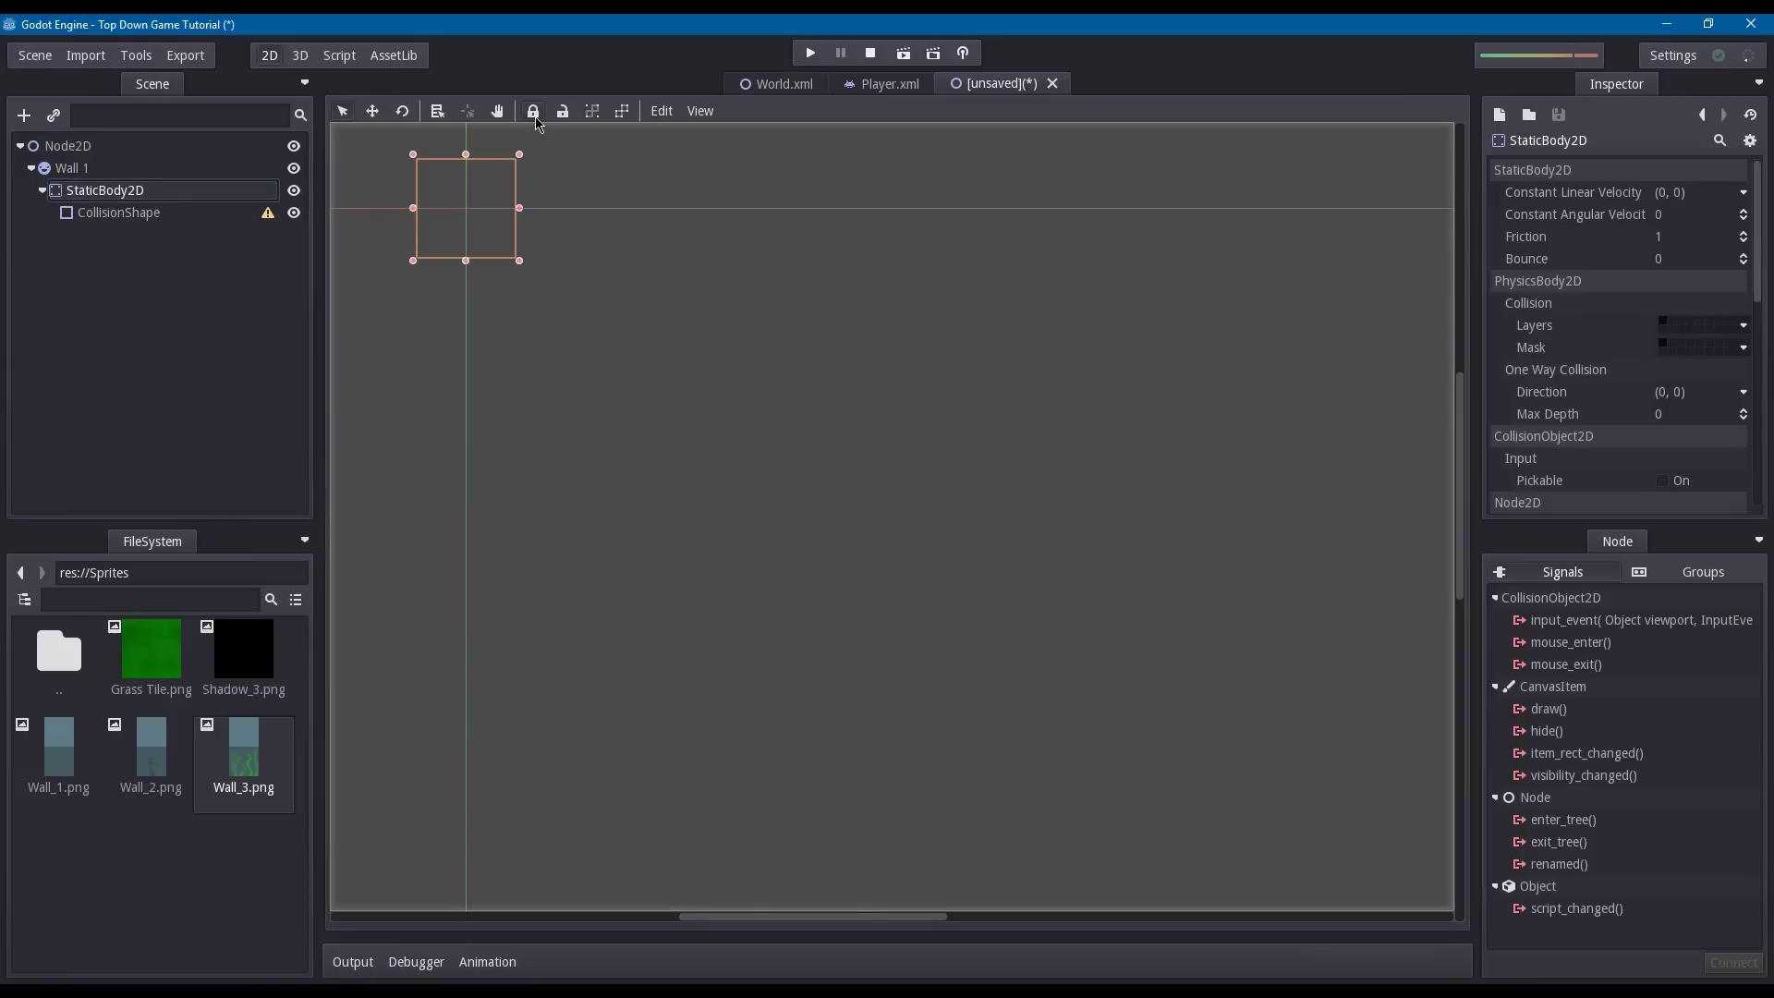
pyautogui.click(534, 113)
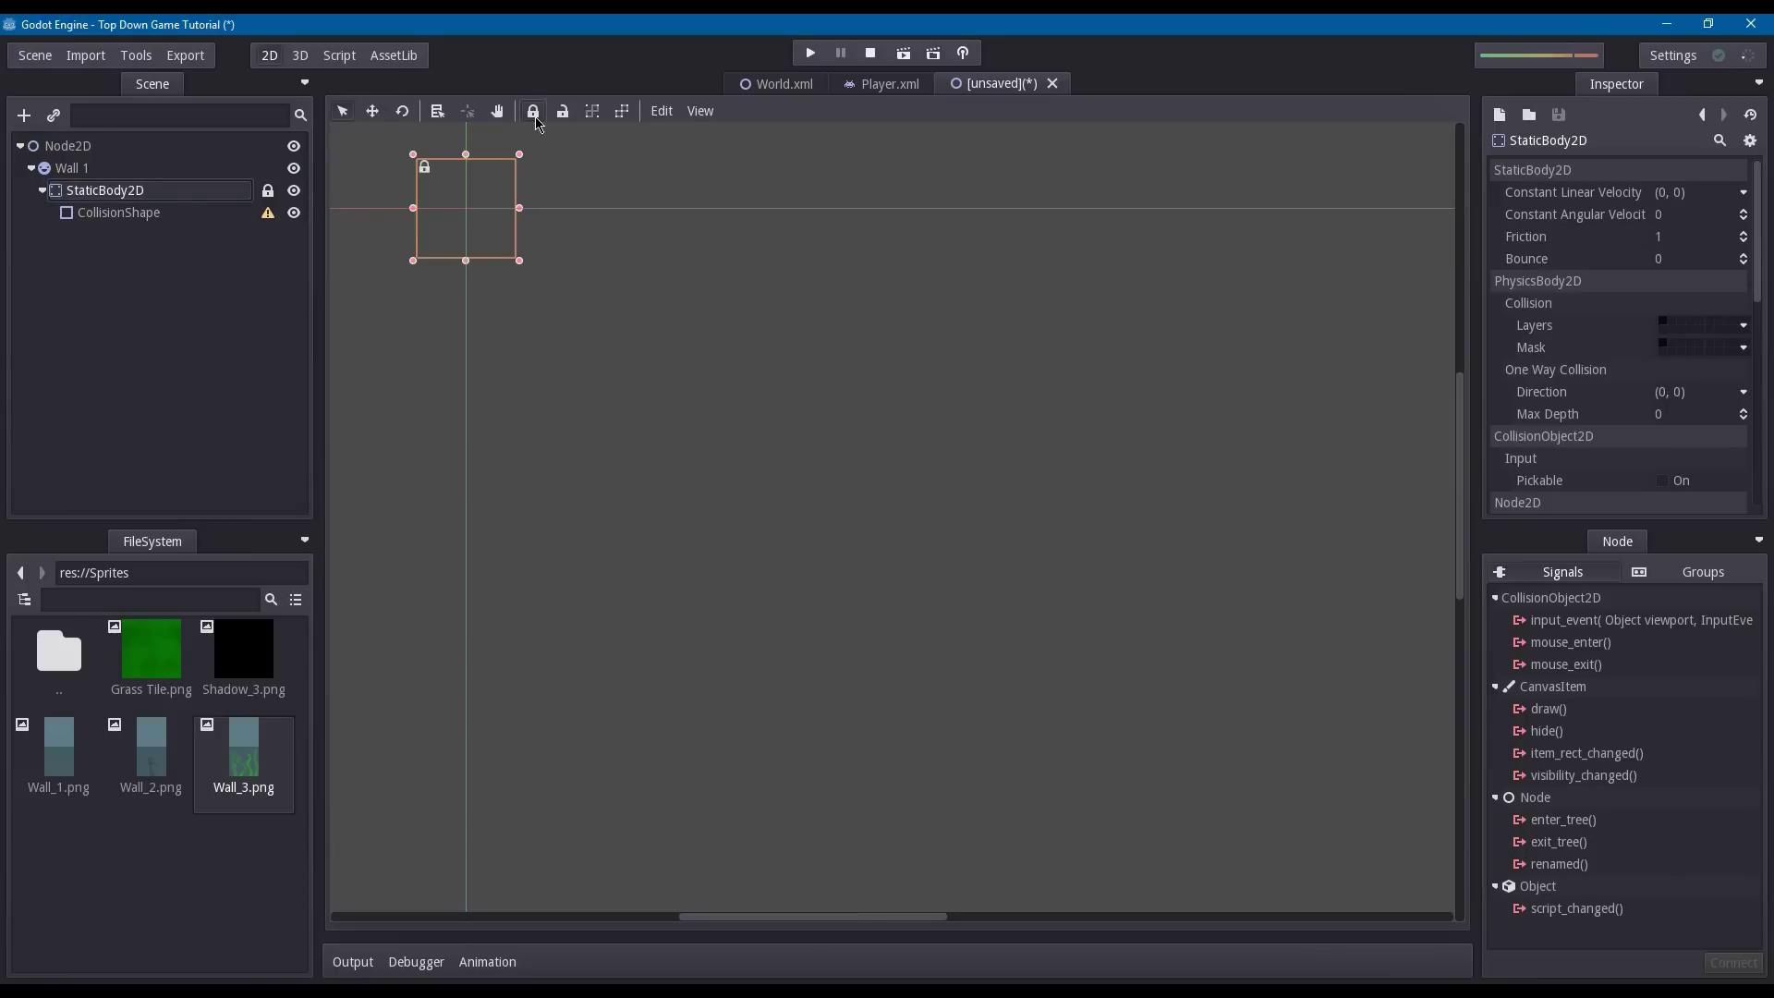
# - Give Wall 1's collision node a new RectangleShape2D with extents of 16 by 16
pyautogui.click(97, 219)
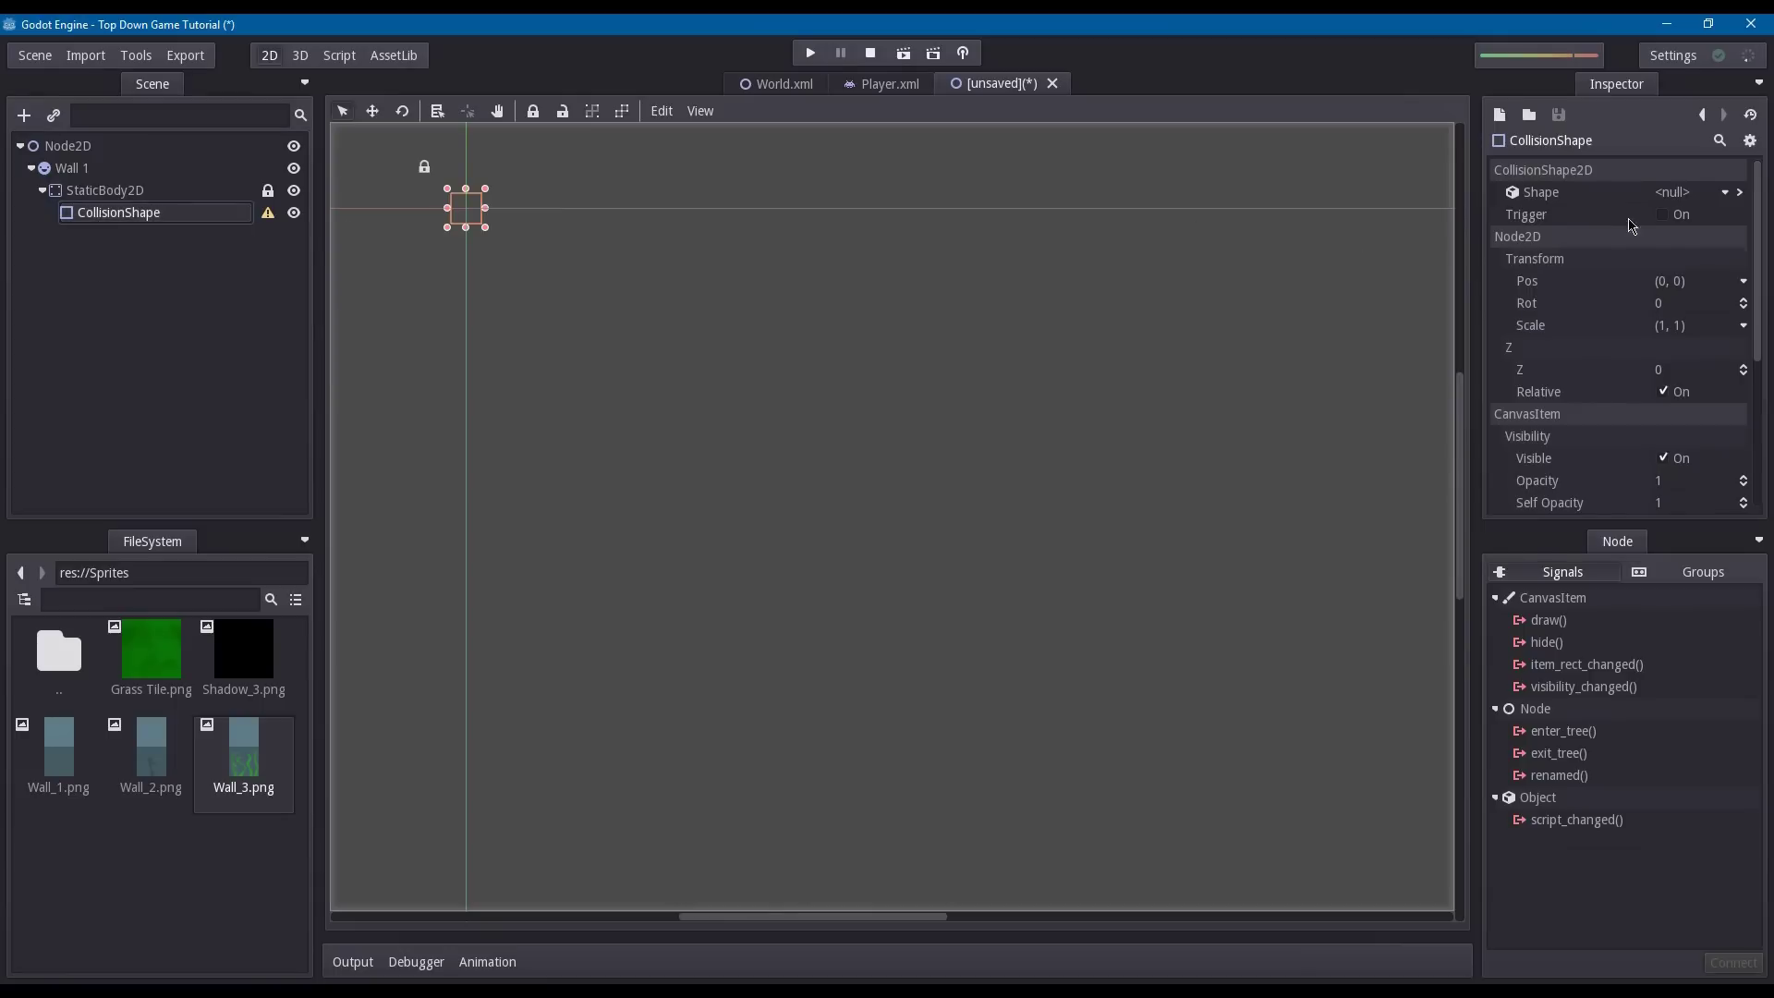
pyautogui.click(1671, 194)
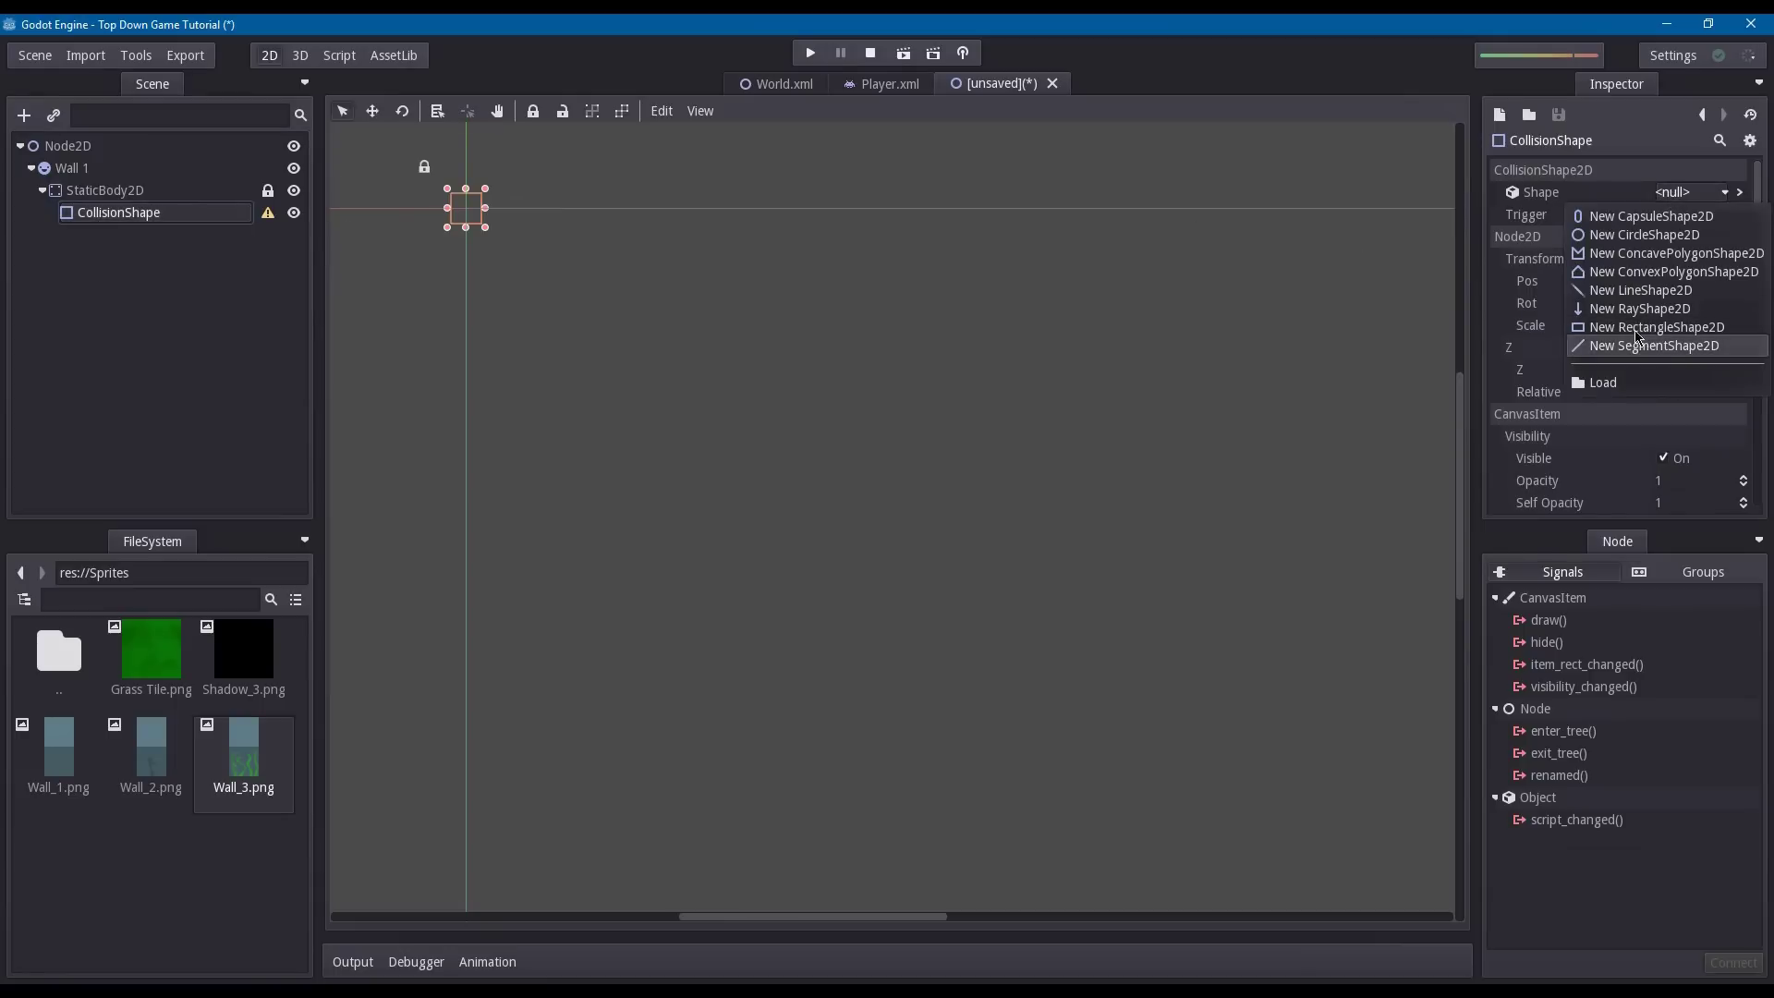
pyautogui.click(1624, 327)
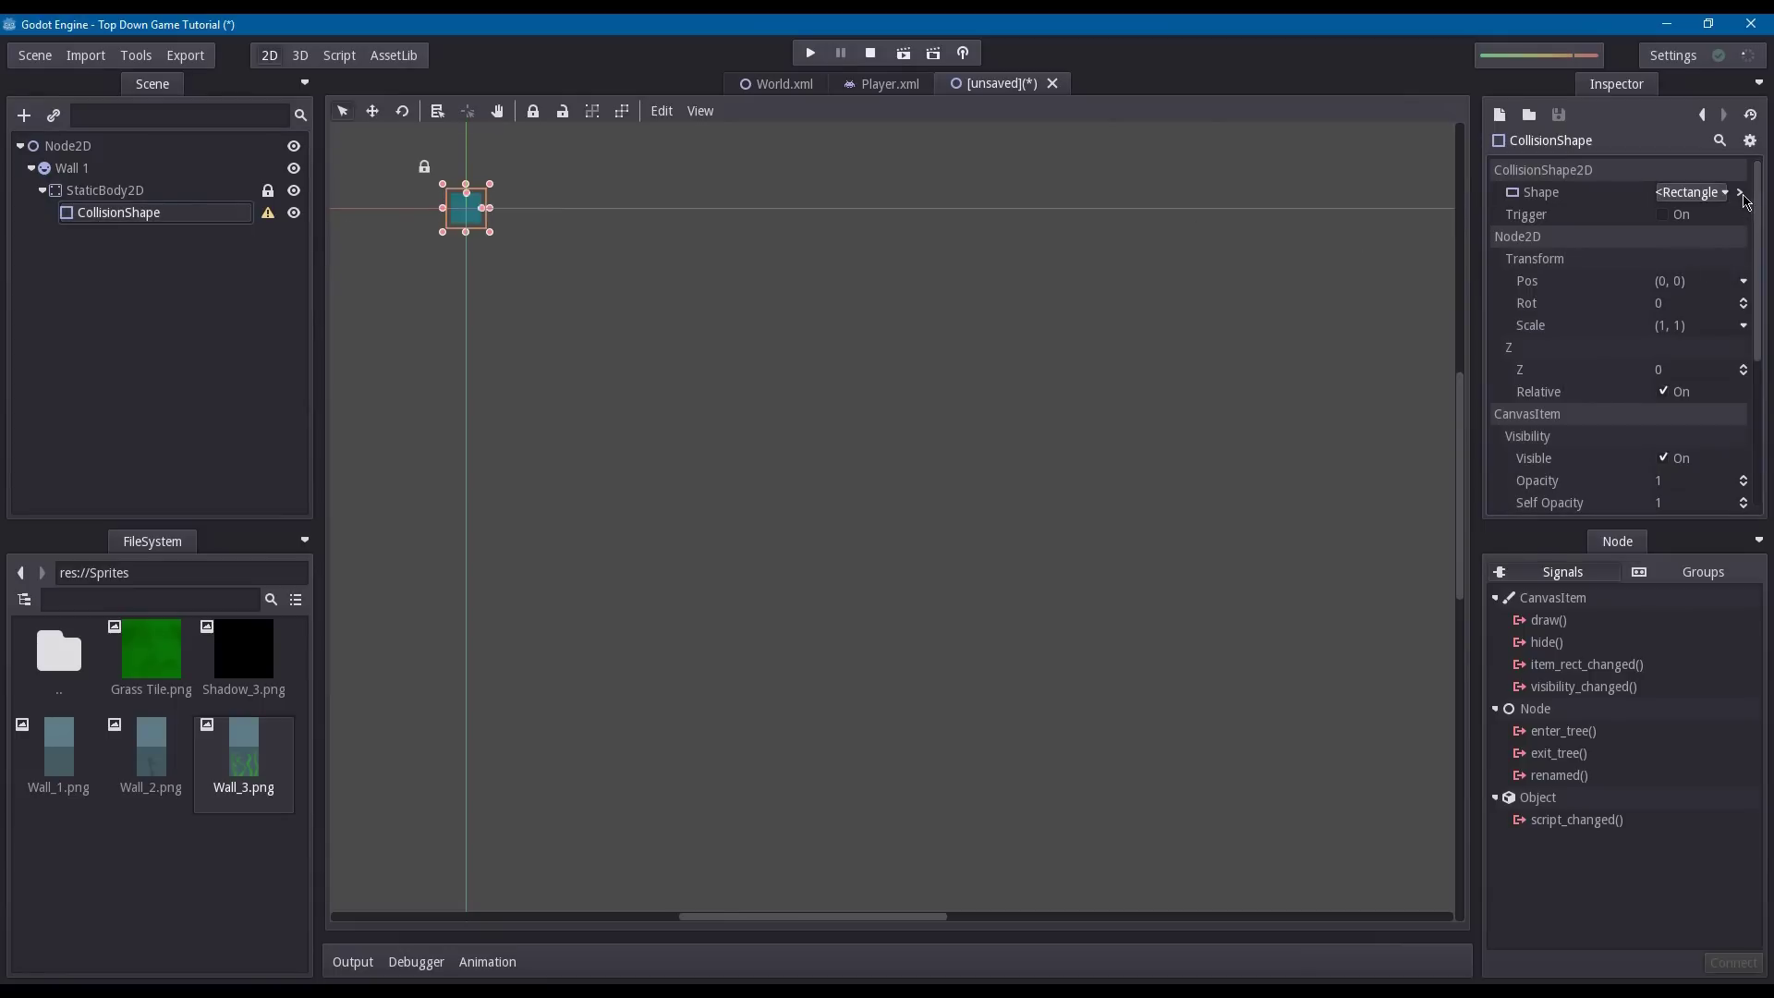
pyautogui.click(1741, 192)
pyautogui.click(1702, 194)
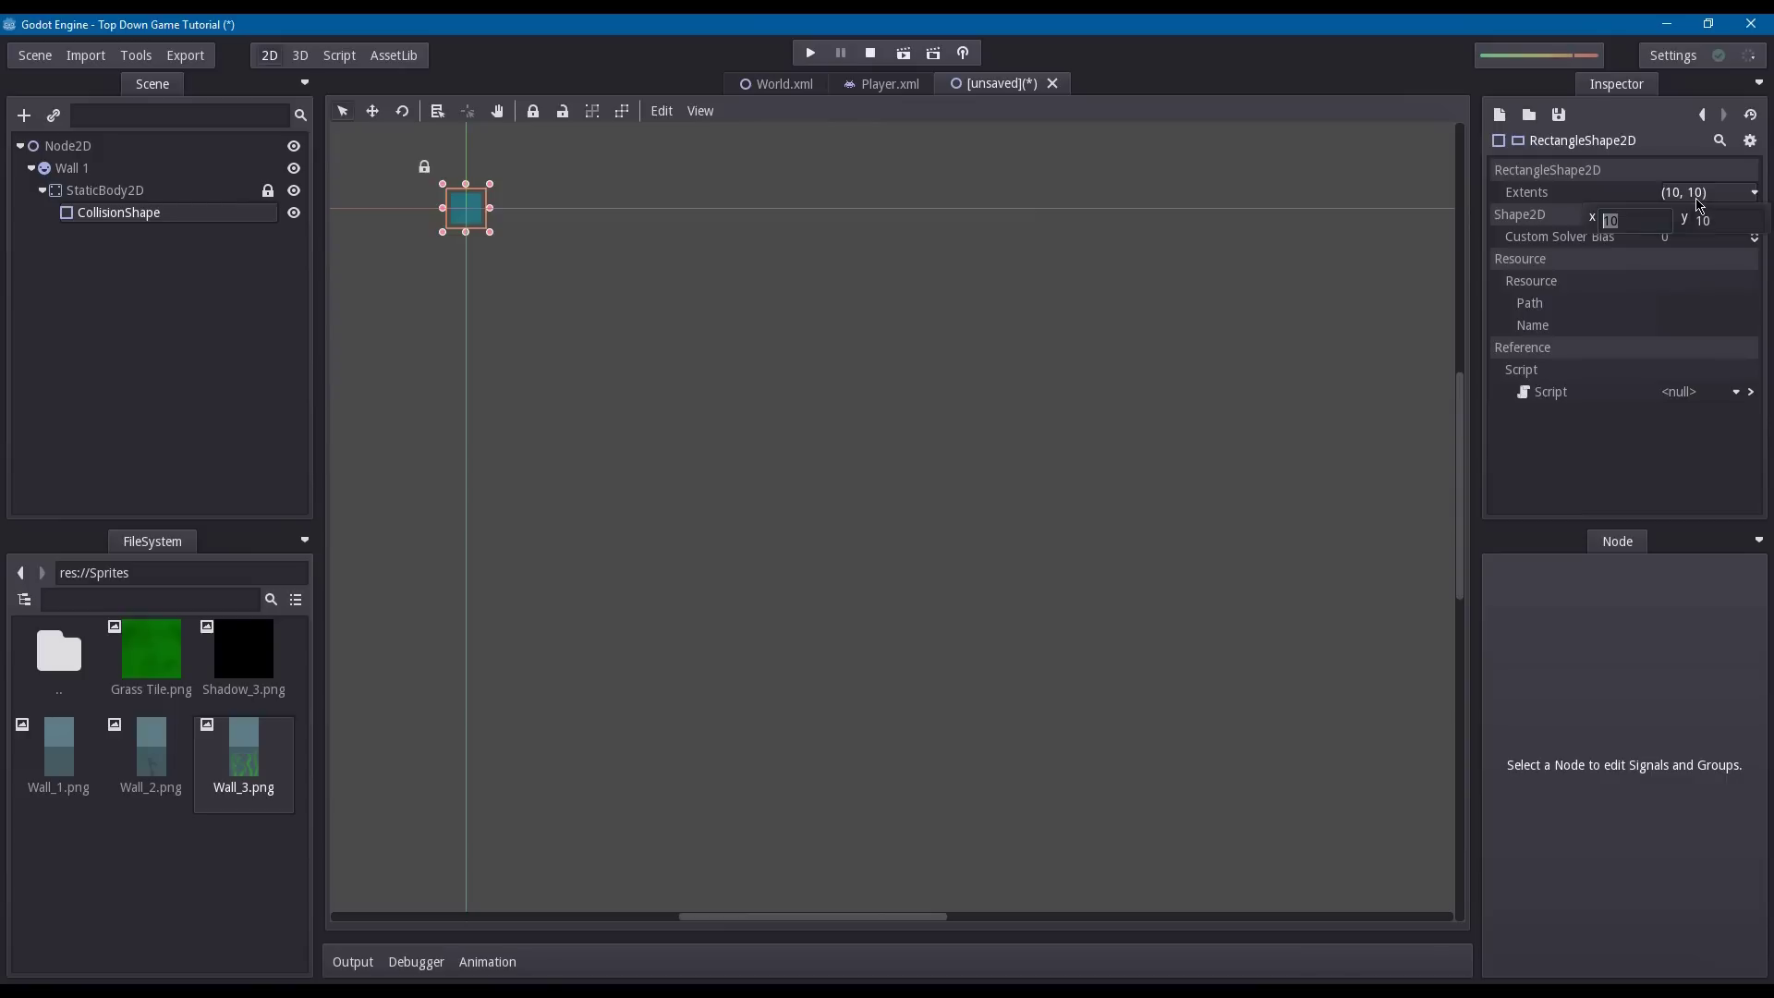
pyautogui.write('16')
pyautogui.press('Tab')
pyautogui.write('16')
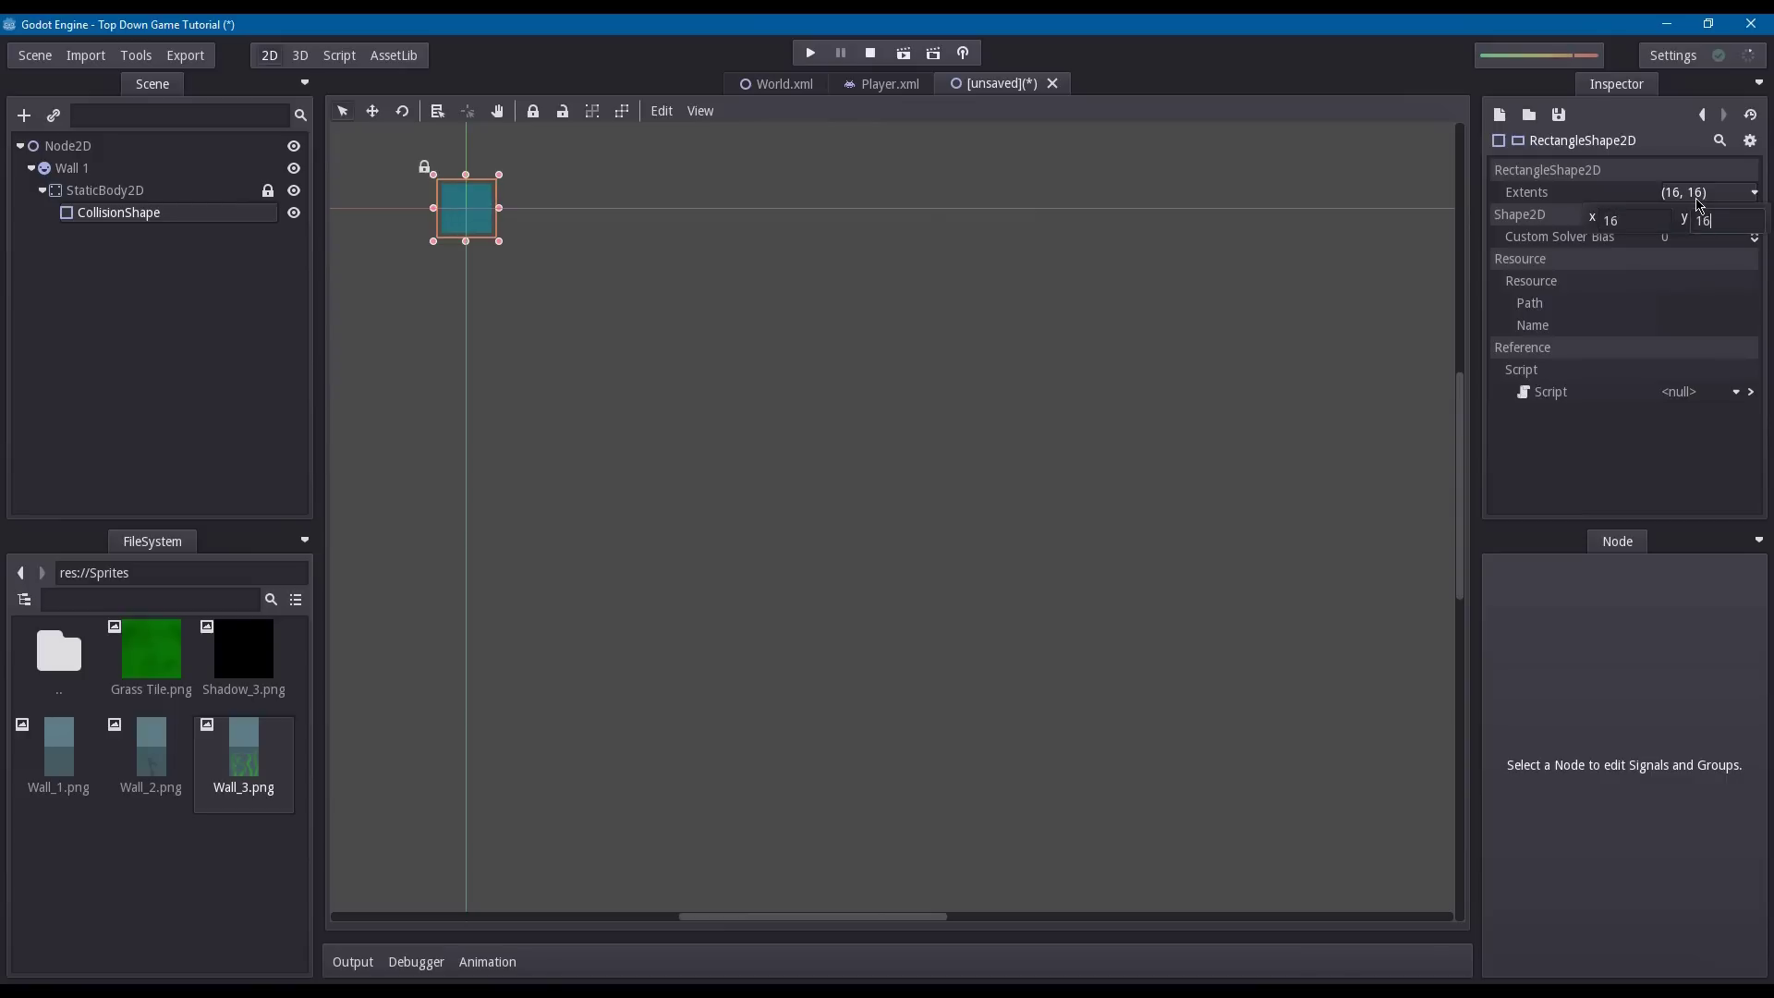
pyautogui.click(730, 374)
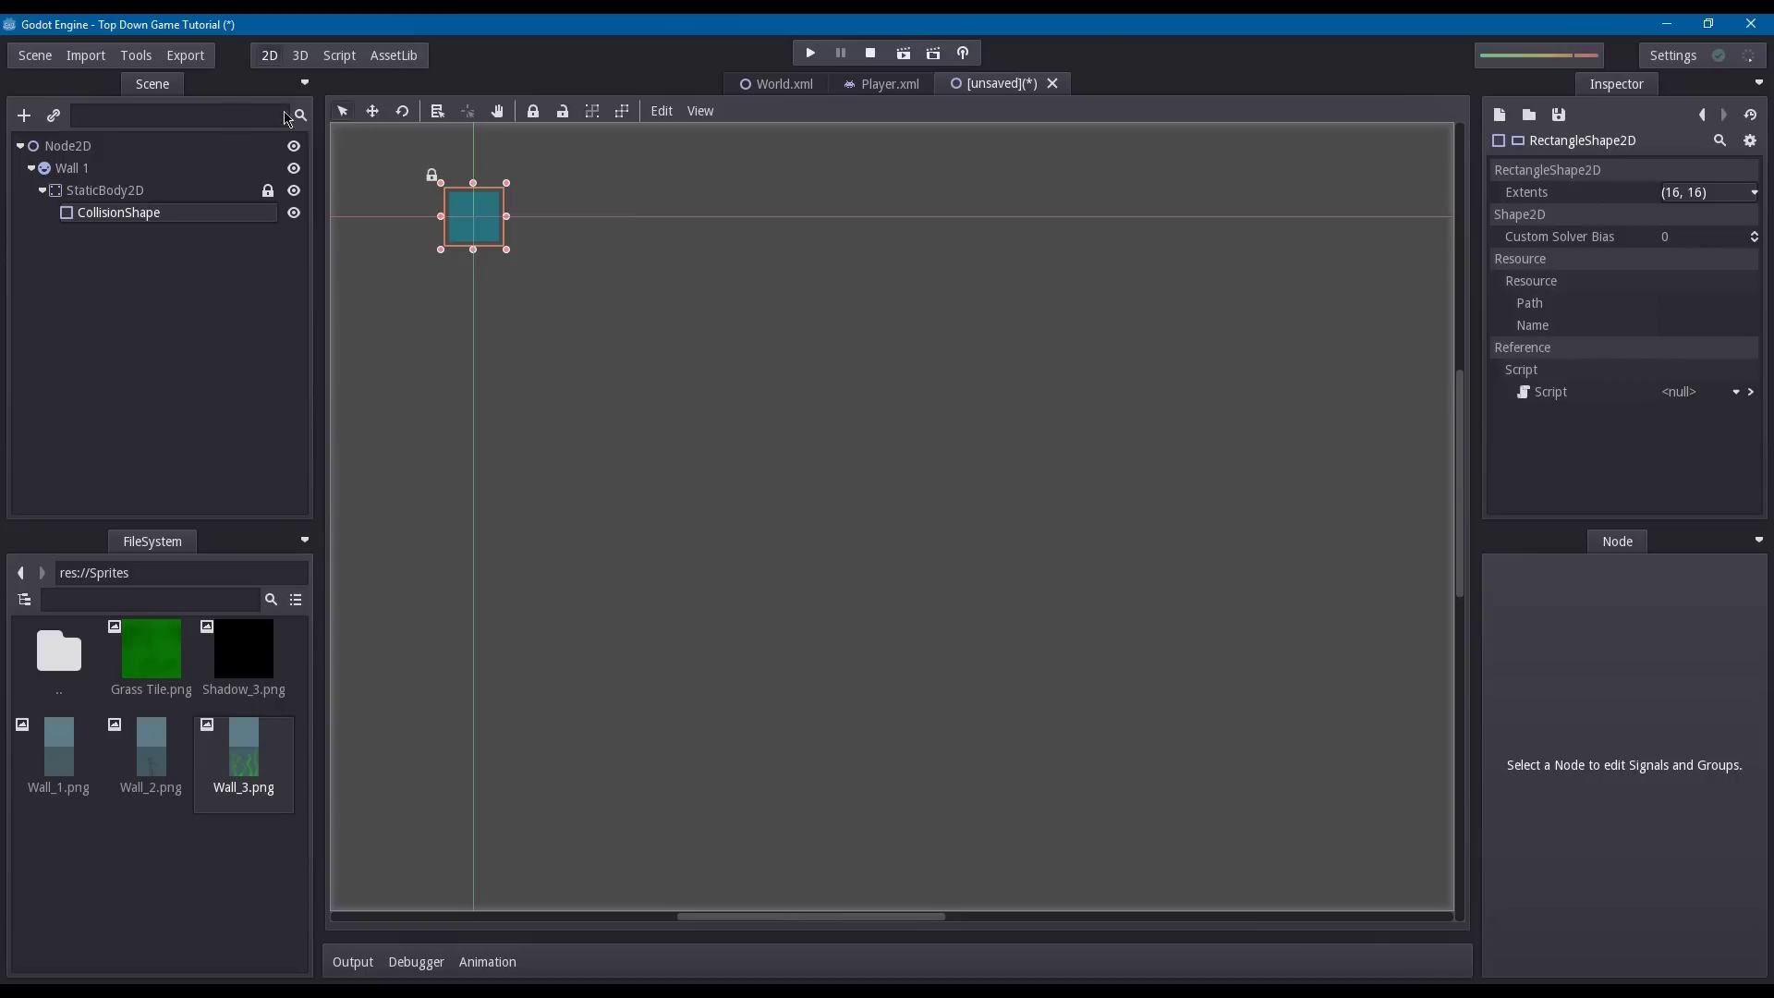
# - Load Wall_1.png from the Sprites folder as the texture of the Wall 1 sprite
pyautogui.click(176, 168)
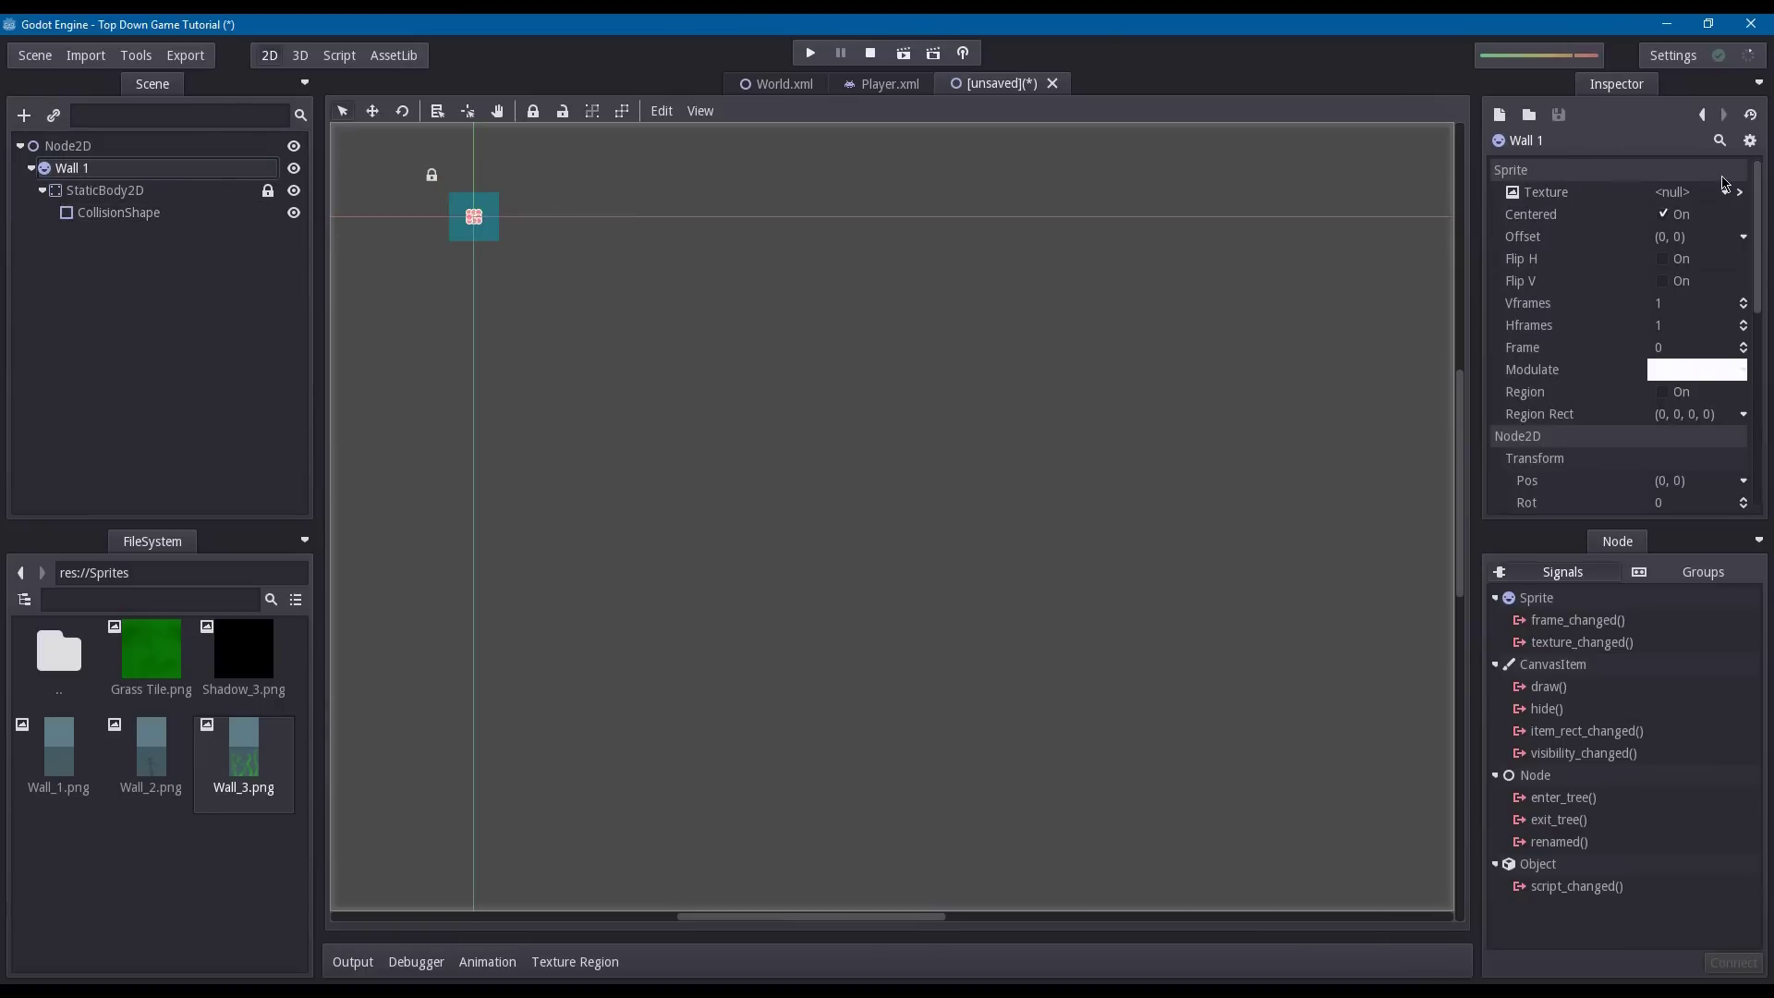
pyautogui.click(1690, 194)
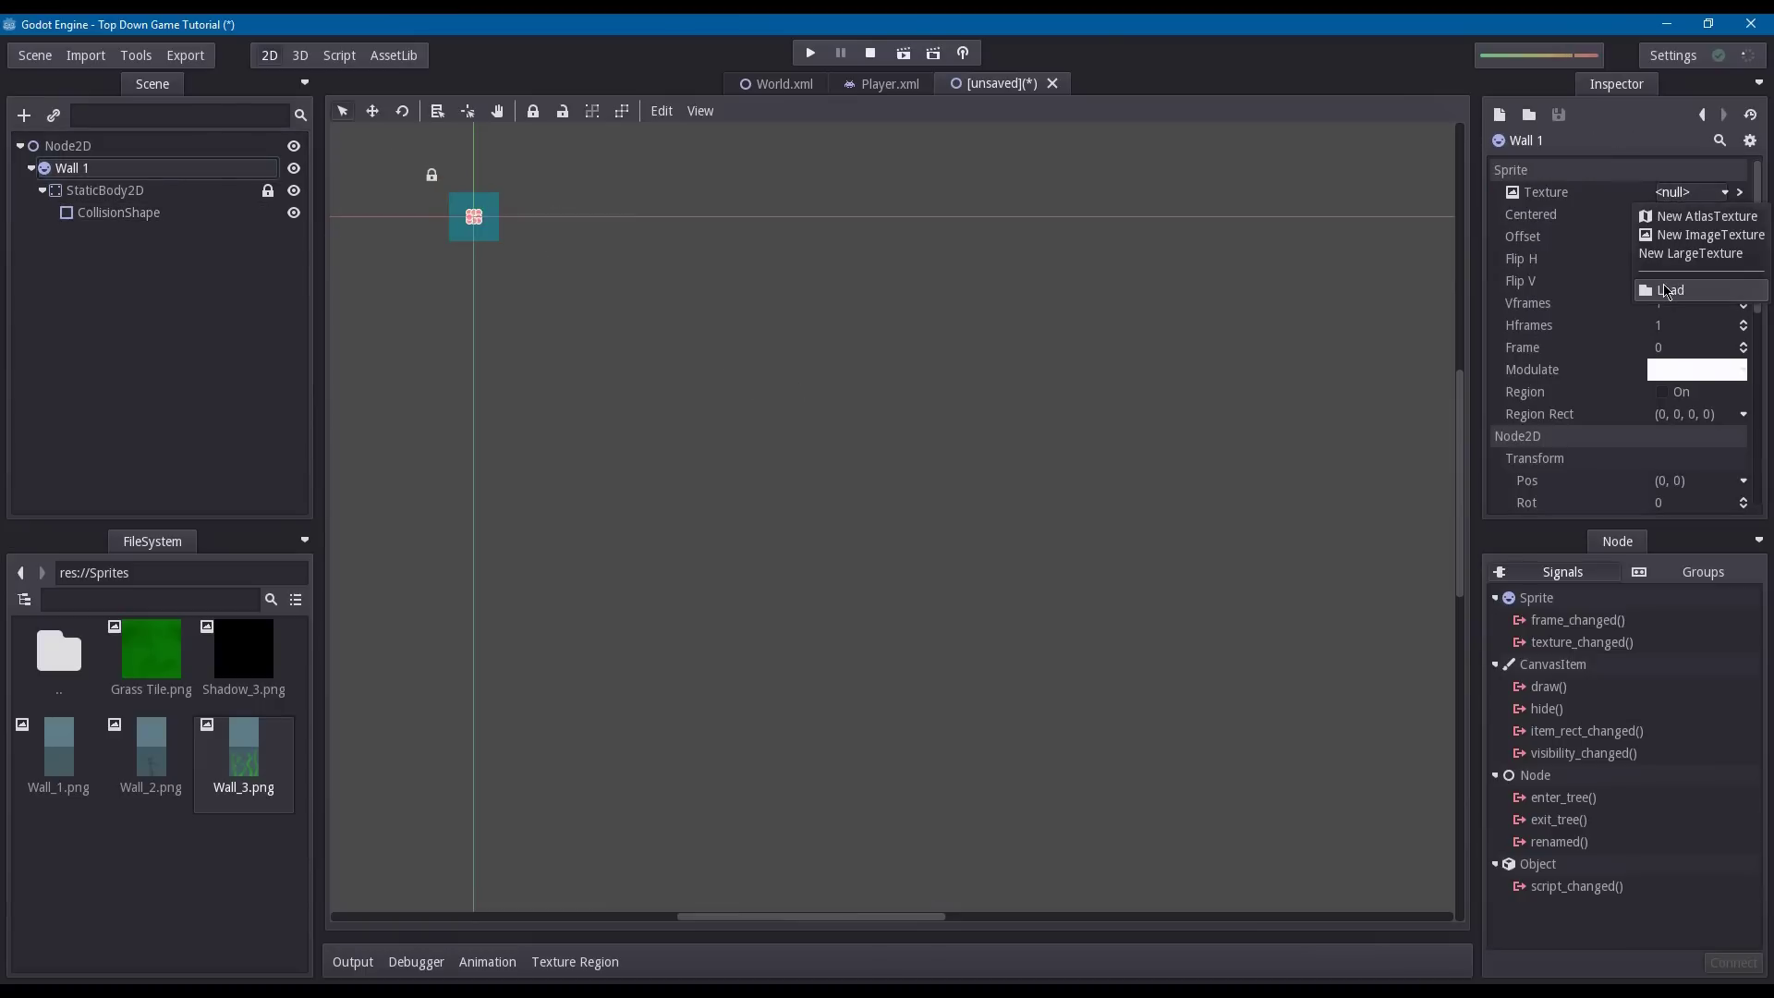
pyautogui.click(1657, 285)
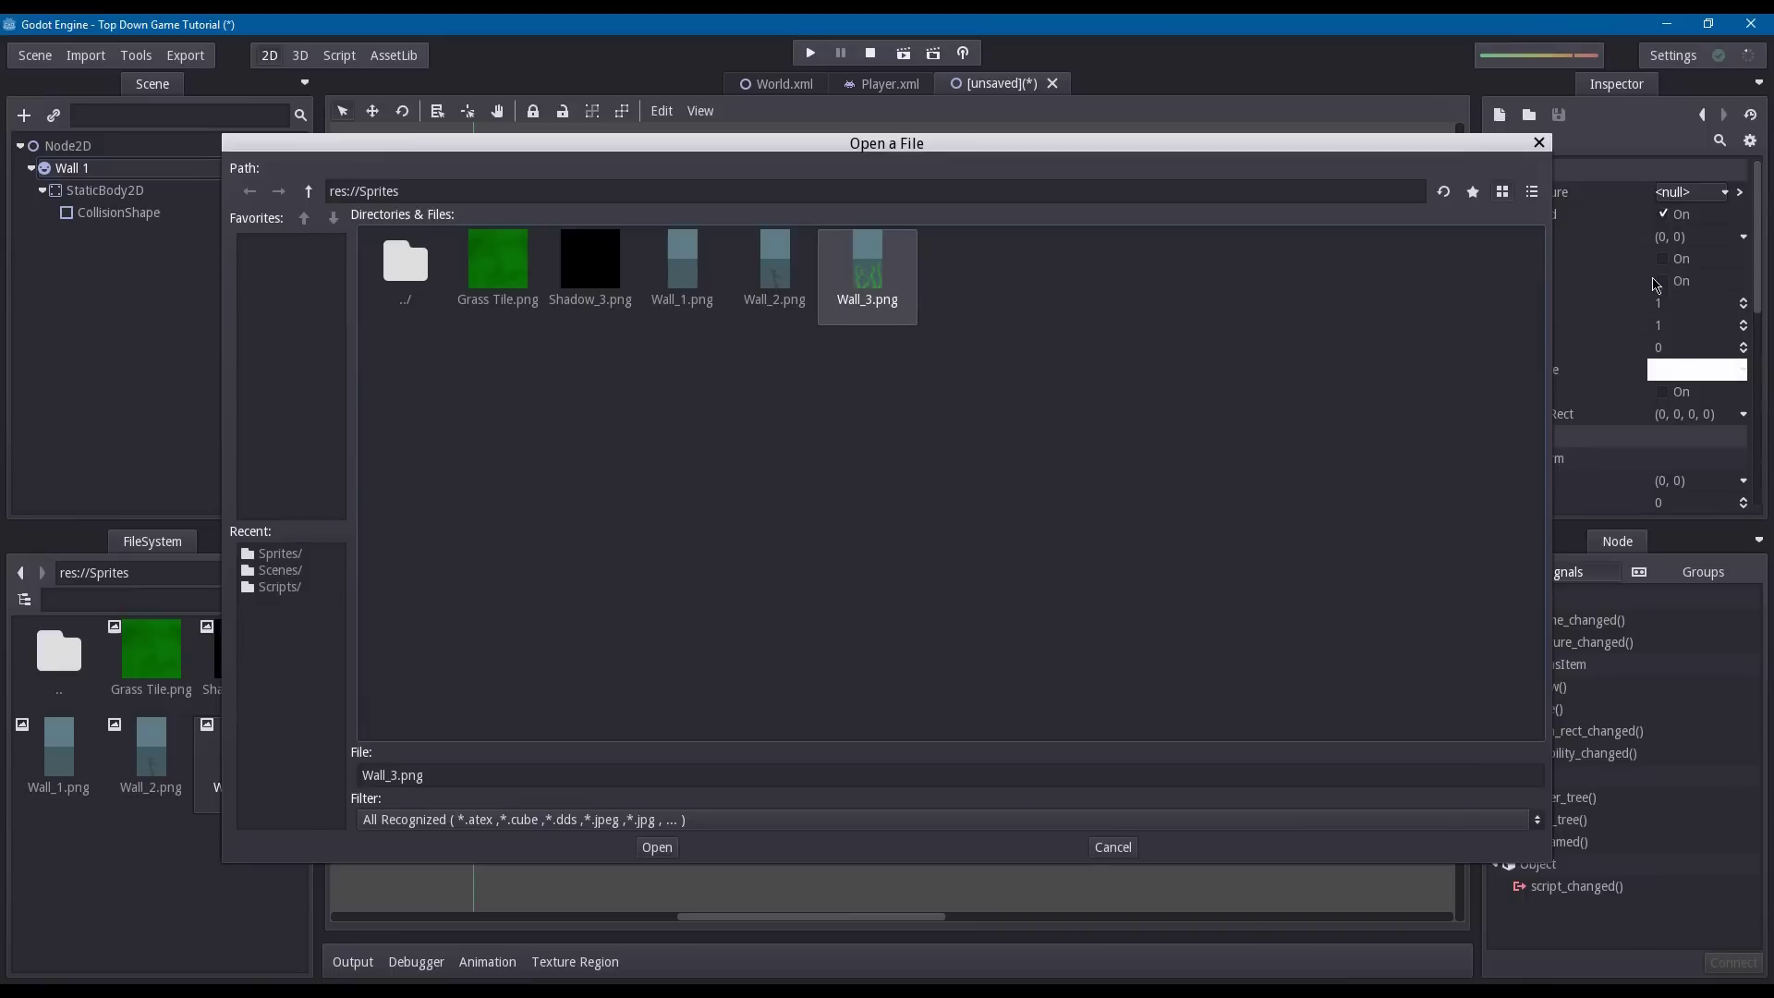
pyautogui.doubleClick(667, 261)
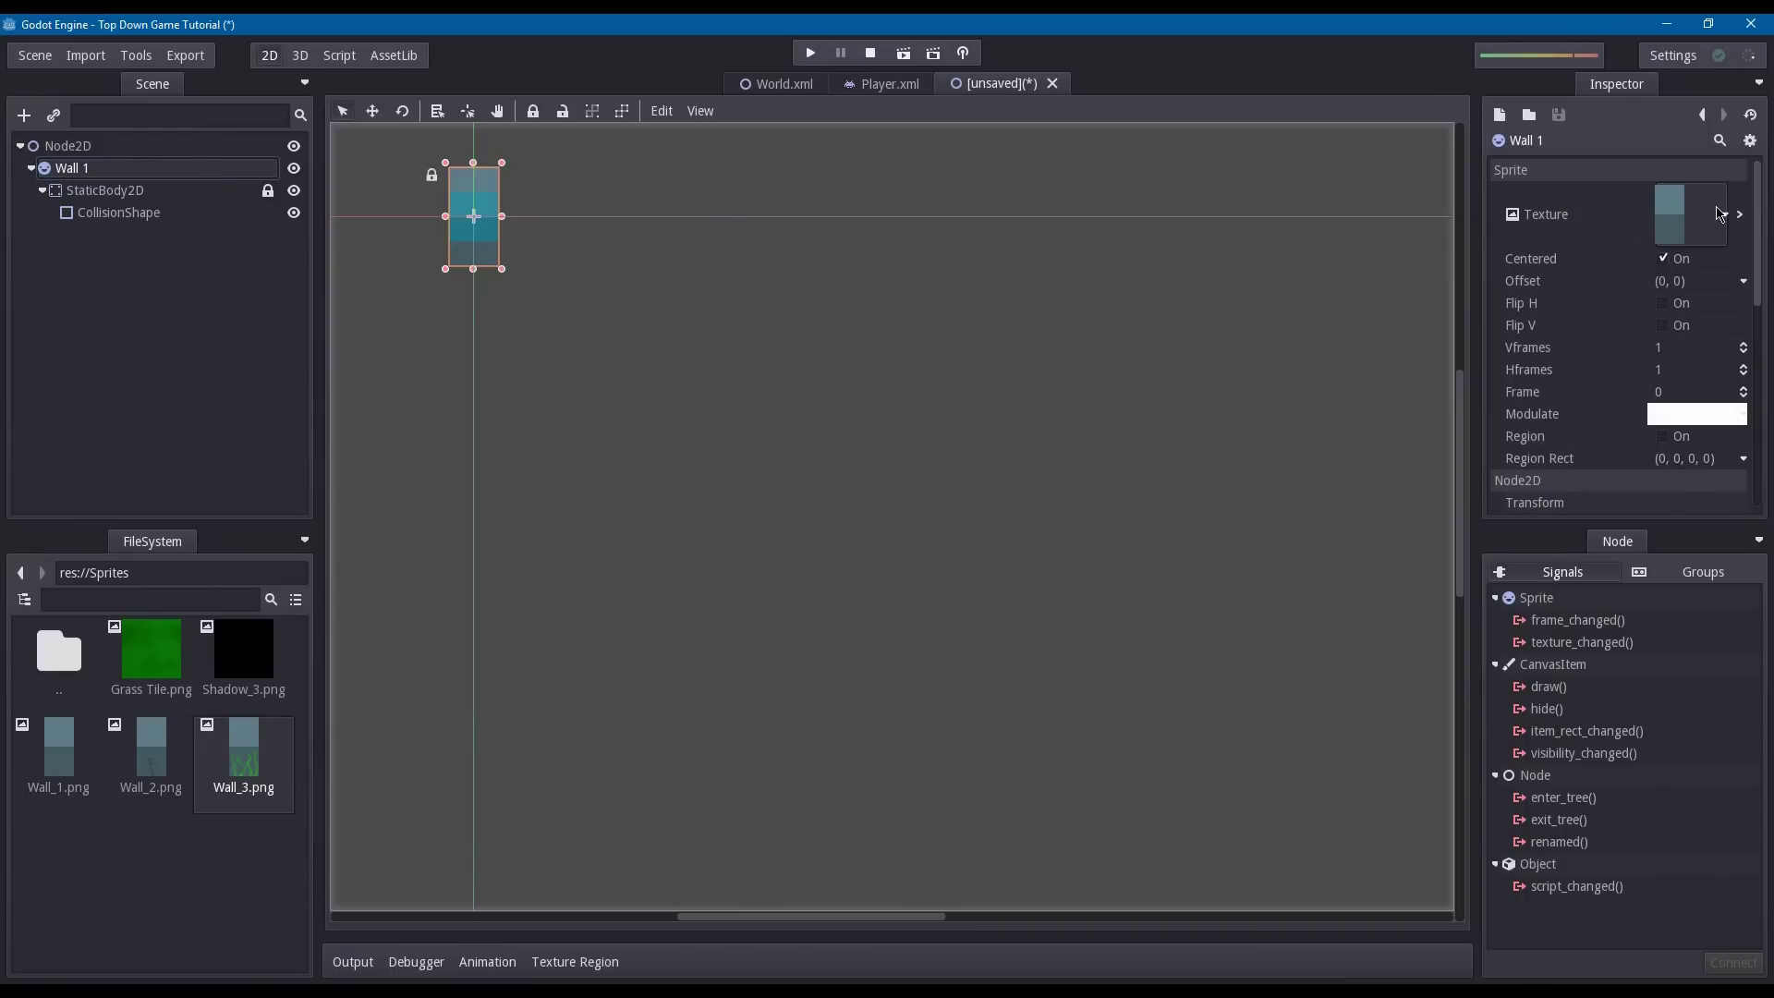
# - Turn off the Mipmaps and Filter flags of the Wall_1.png texture and return to Wall 1's properties
pyautogui.click(1743, 218)
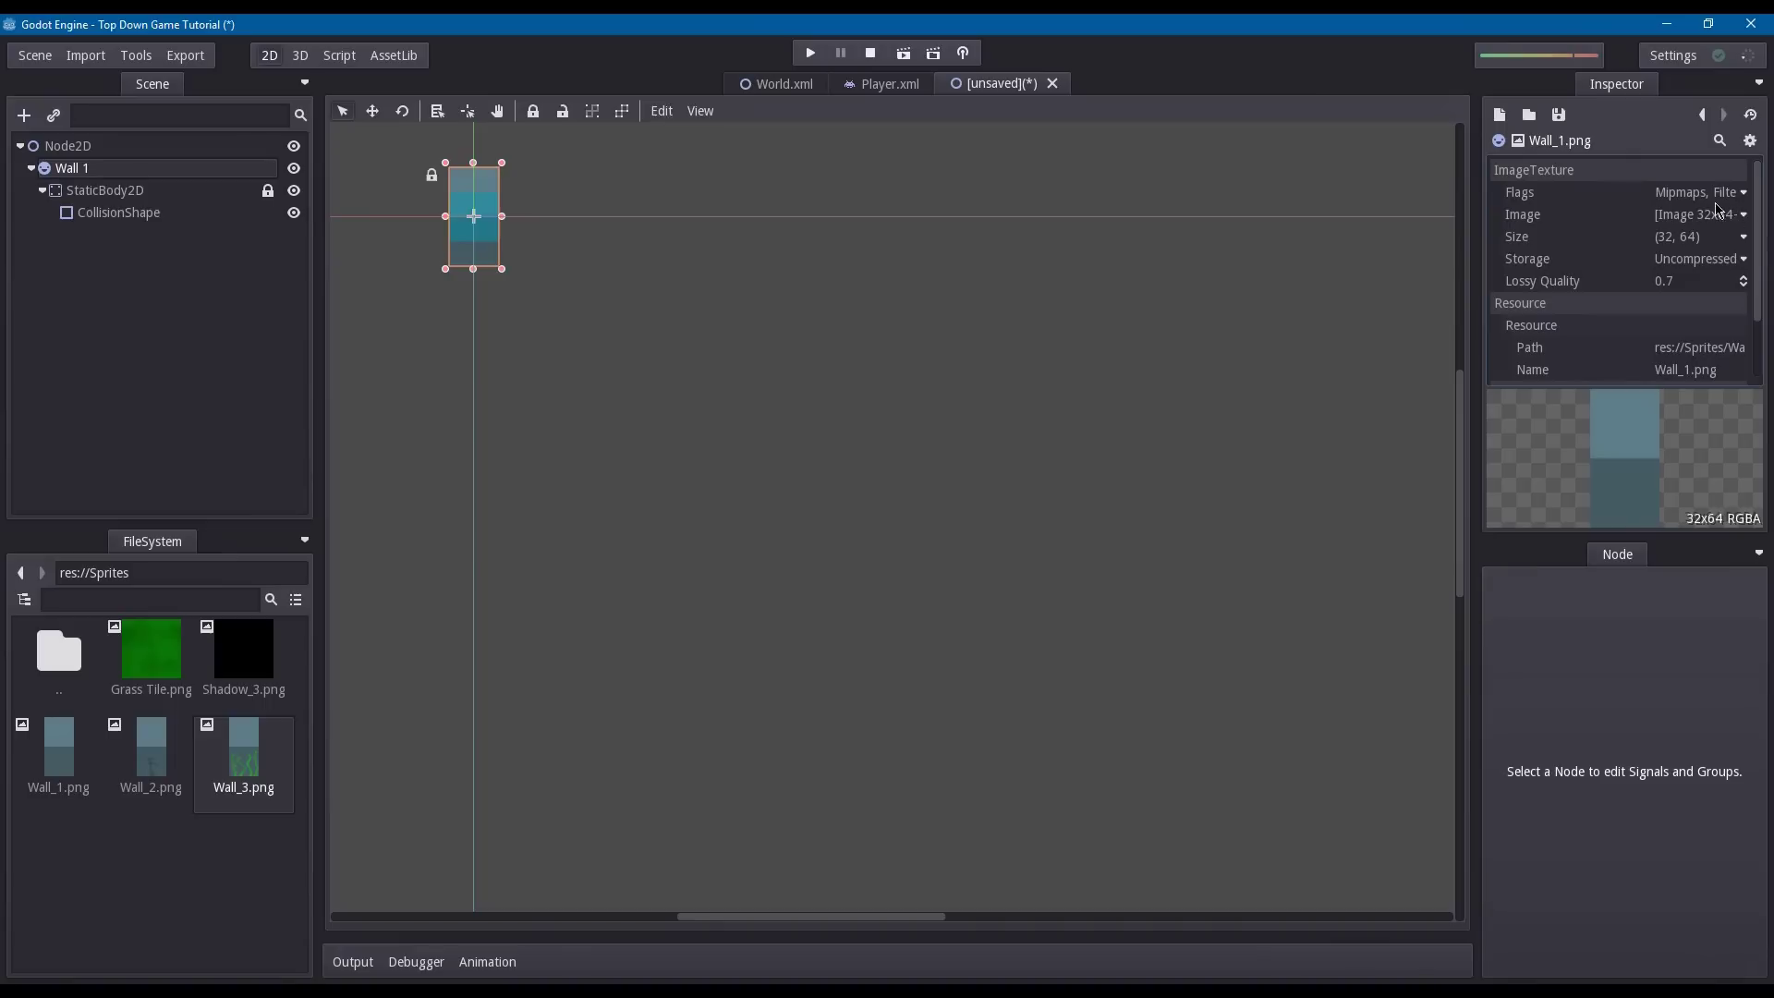
pyautogui.click(1714, 195)
pyautogui.click(1690, 218)
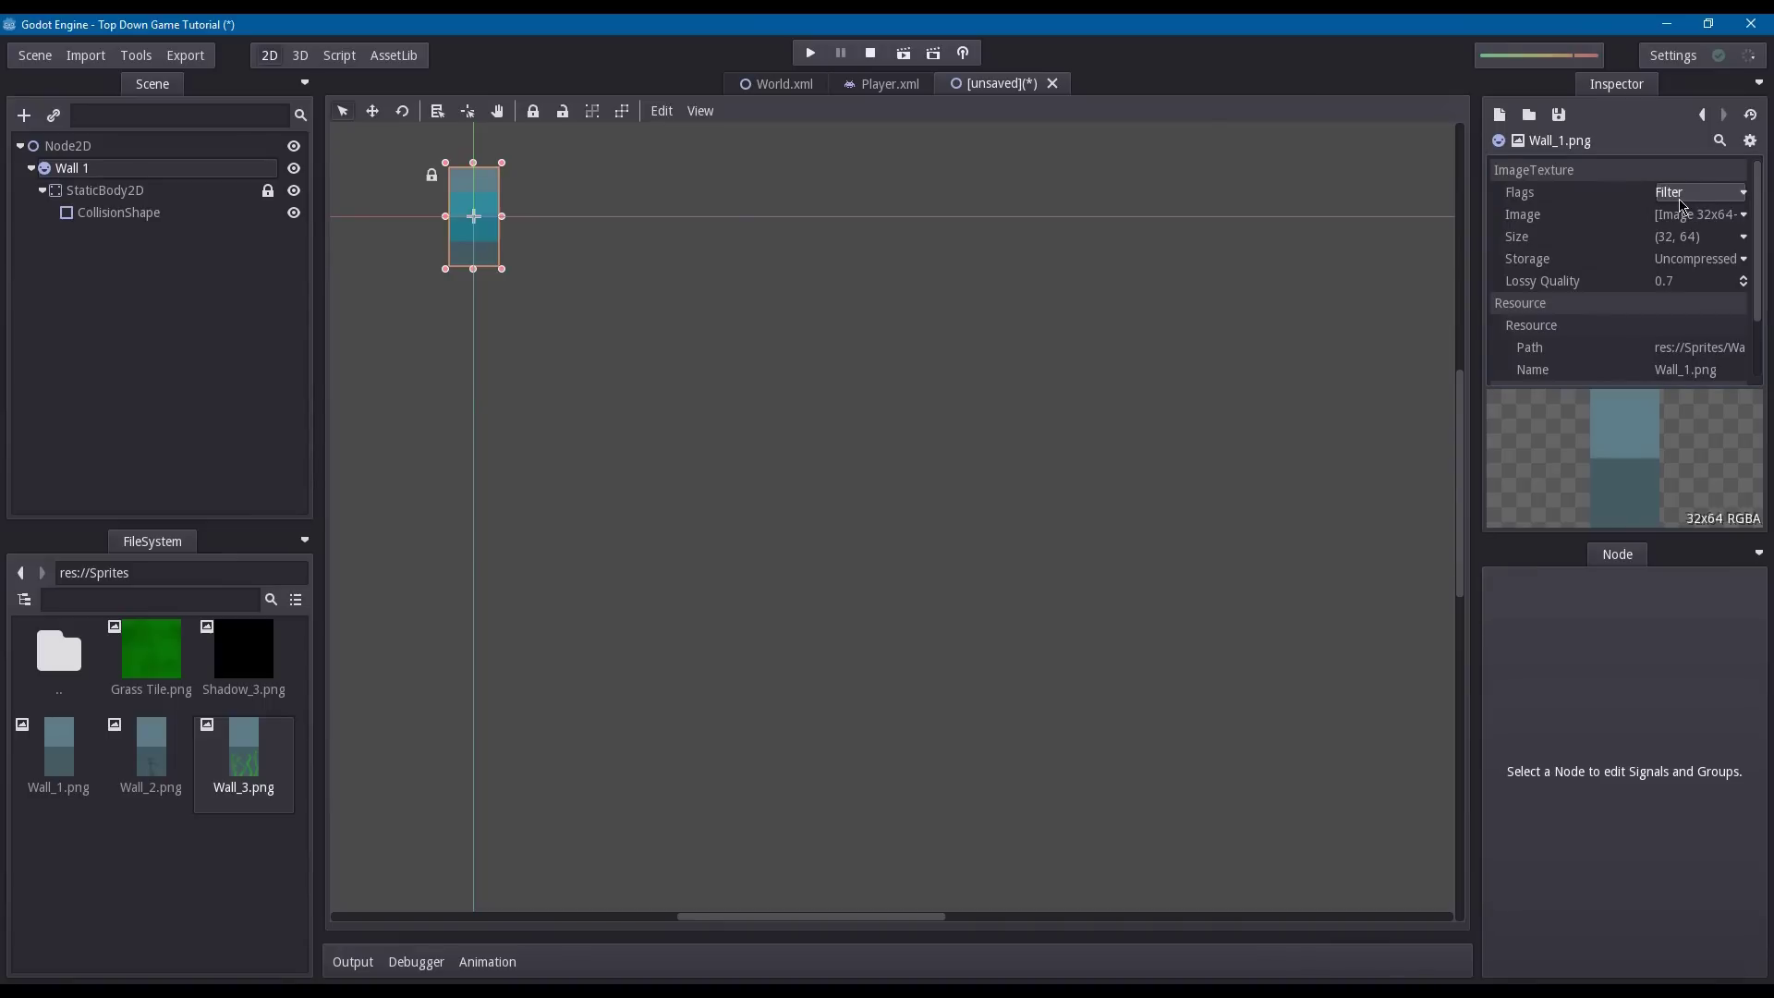
pyautogui.click(1680, 196)
pyautogui.click(1665, 255)
pyautogui.click(1703, 115)
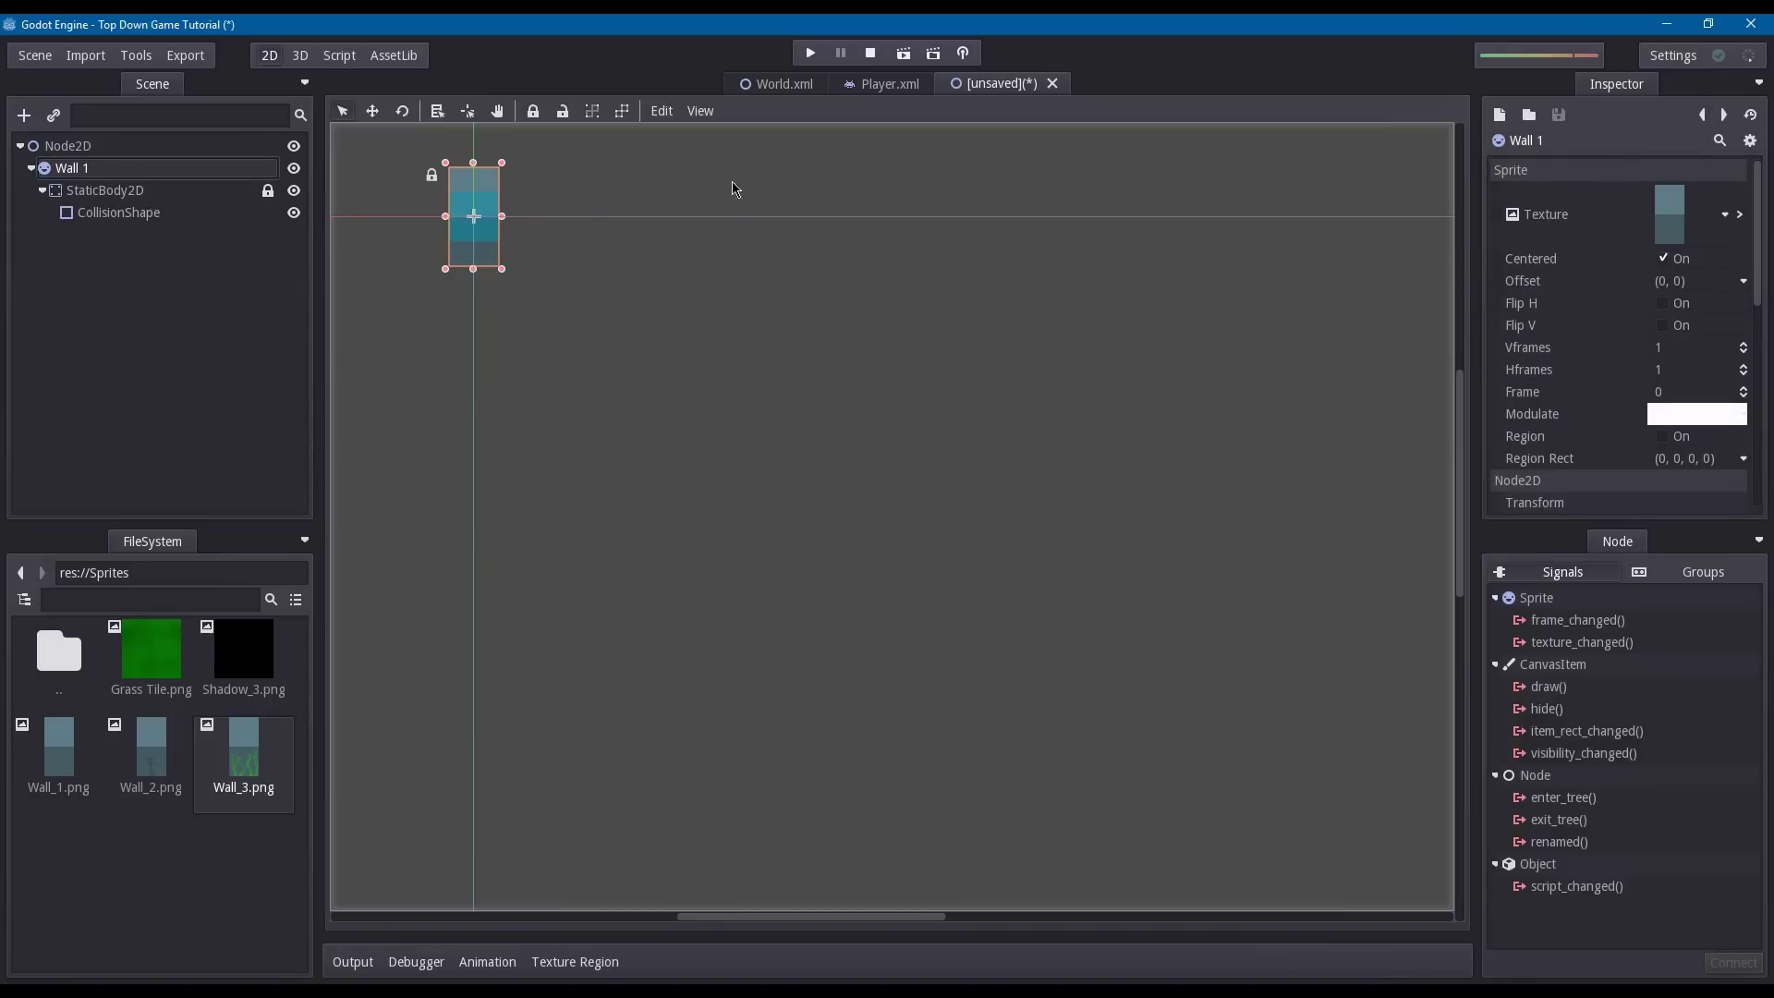
pyautogui.scroll(3, 514, 242)
pyautogui.moveTo(511, 238); pyautogui.dragTo(895, 395, button='middle')
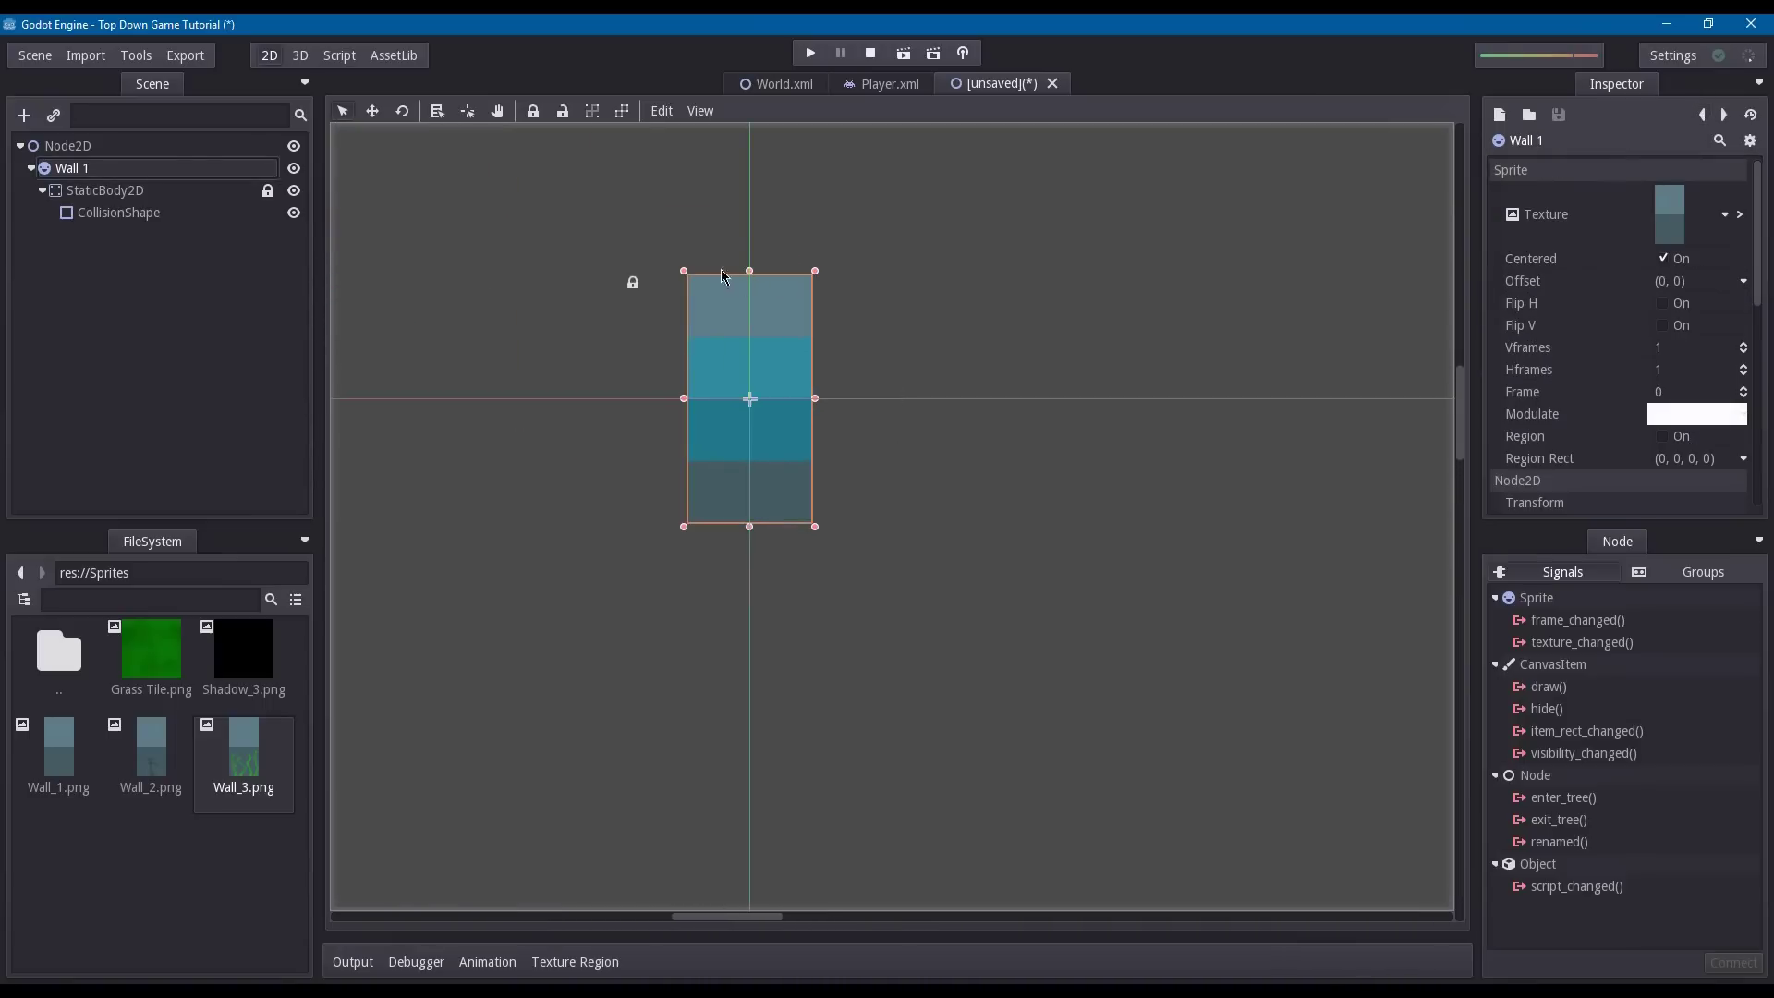
pyautogui.moveTo(730, 292); pyautogui.dragTo(730, 255)
pyautogui.hotkey('ctrl', 'z')
# - Move Wall 1's collision shape to position (0, 16), exactly covering the sprite's lower half, and lock it
pyautogui.click(197, 215)
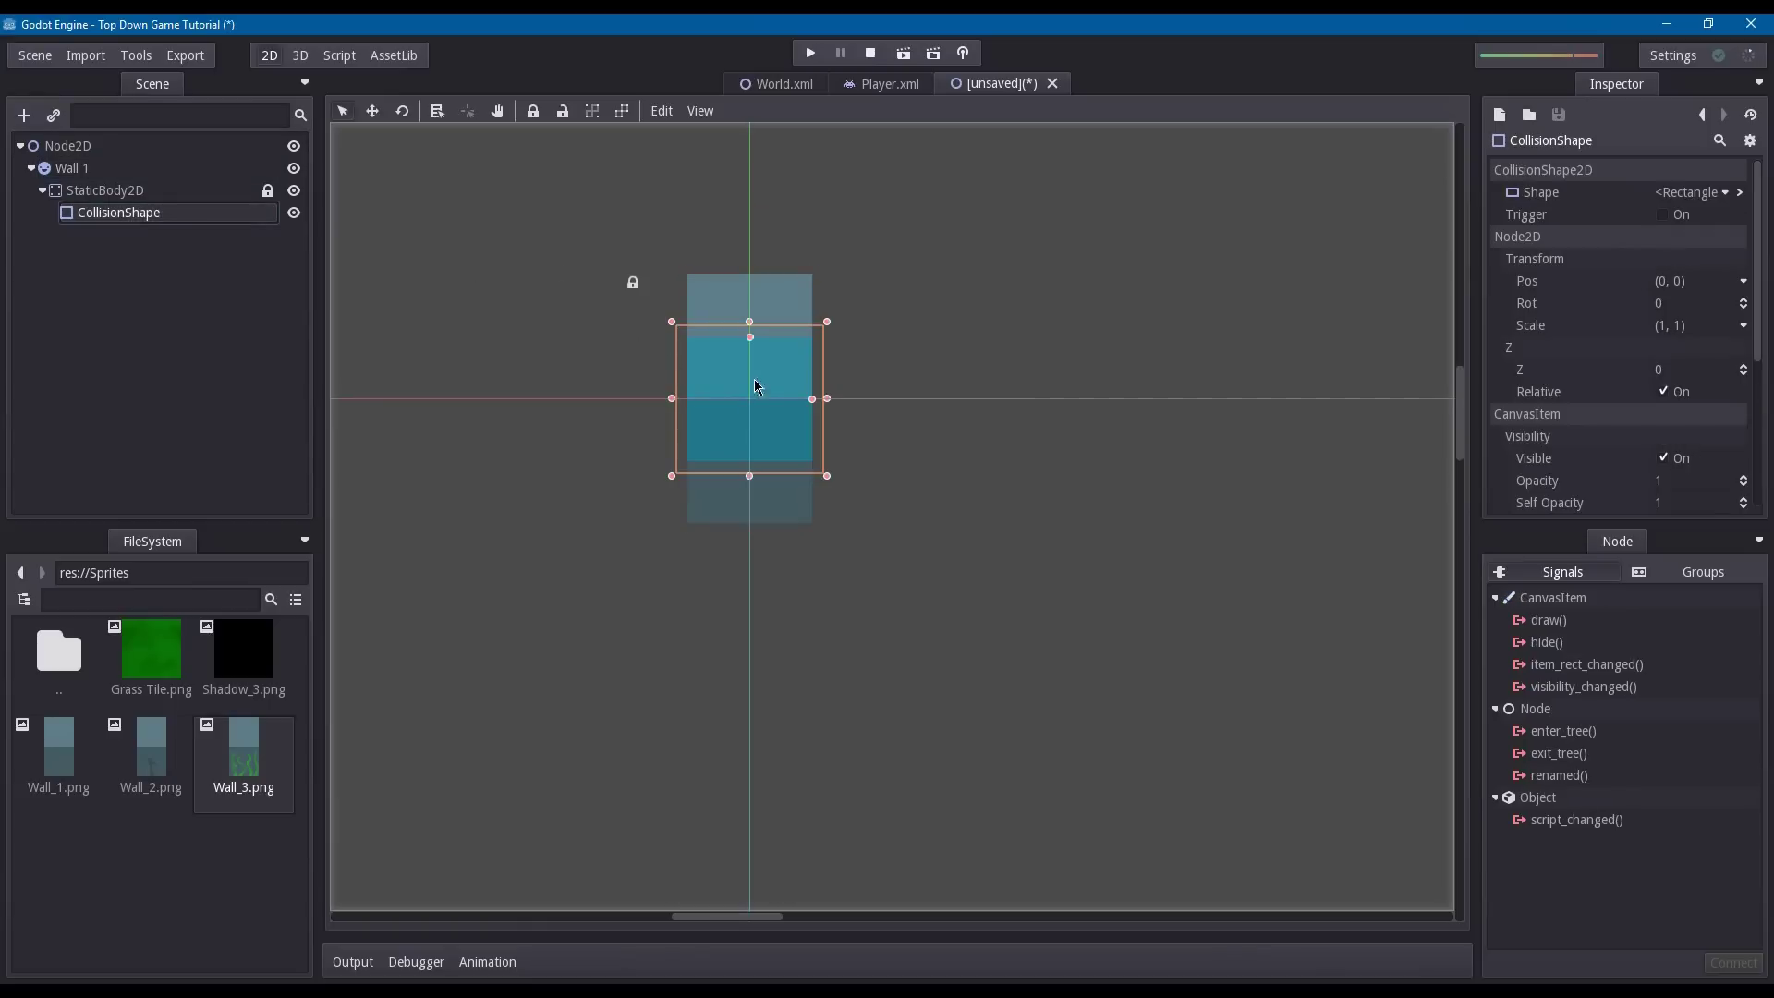
pyautogui.moveTo(772, 393); pyautogui.dragTo(785, 467)
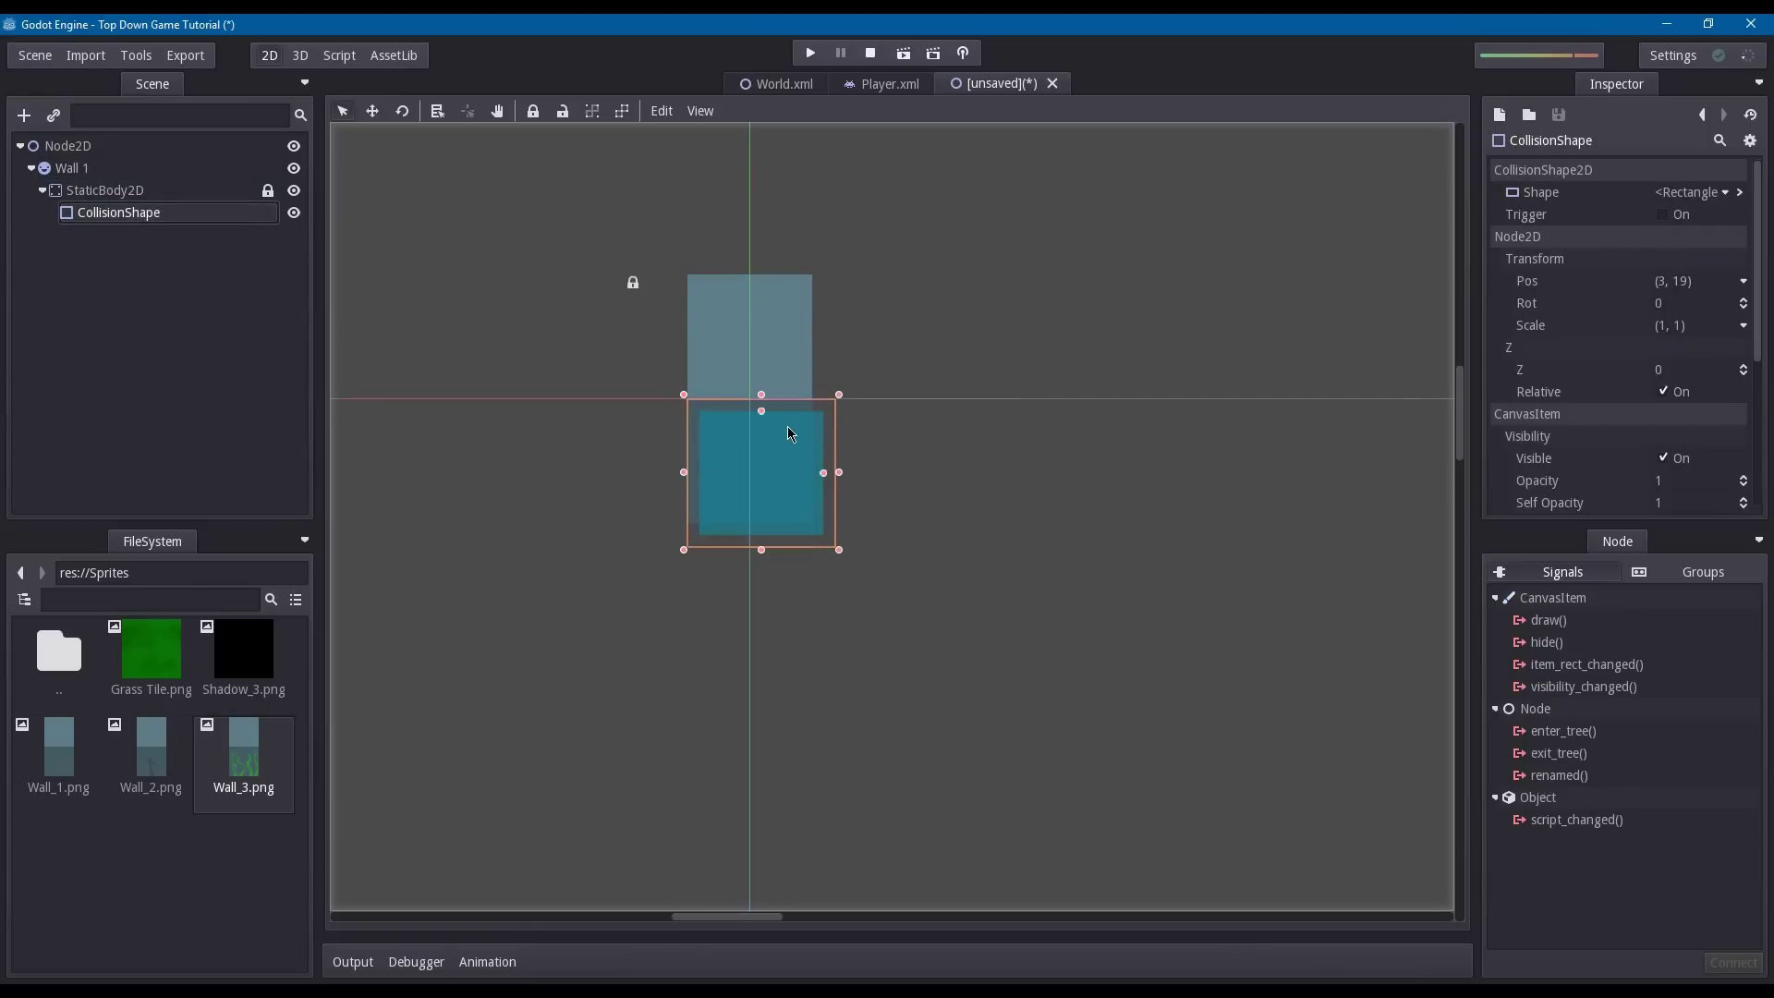
pyautogui.press('Up')
pyautogui.press('Left')
pyautogui.press('Up')
pyautogui.press('Left')
pyautogui.press('Up')
pyautogui.press('Left')
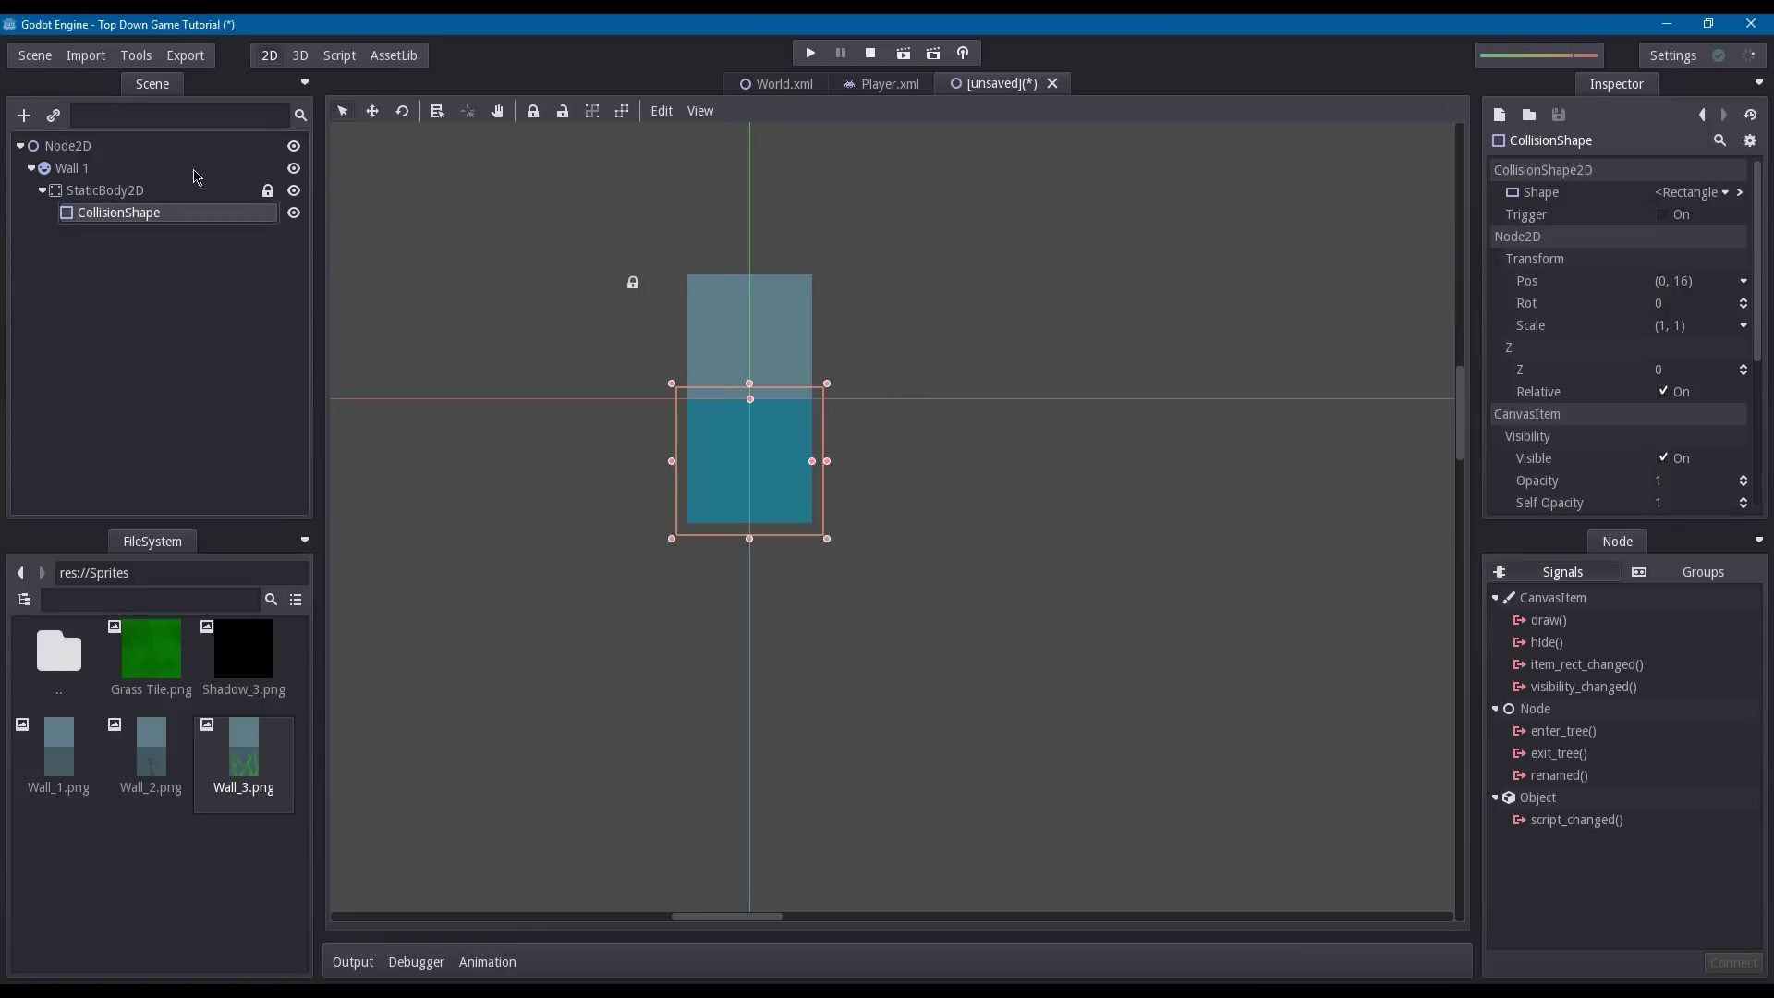
pyautogui.click(534, 112)
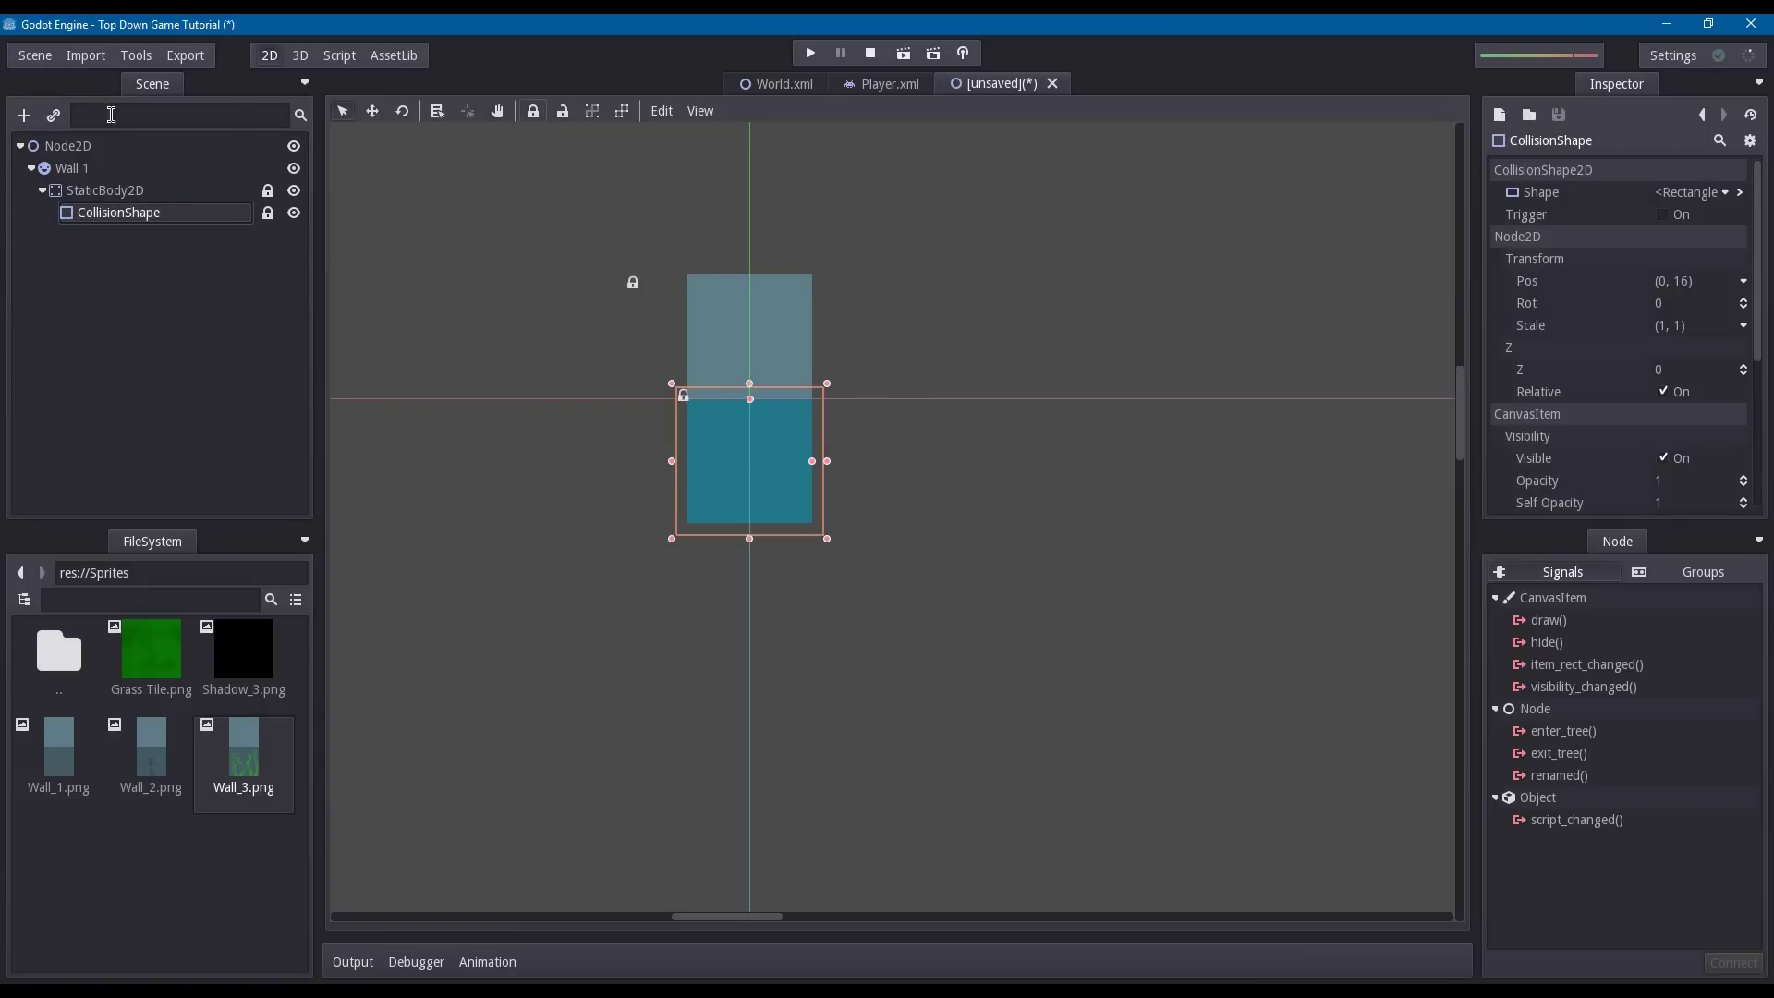
# - Collapse Wall 1's child nodes and move the sprite one tile right of the vertical axis, its top edge on the horizontal axis
pyautogui.click(44, 191)
pyautogui.click(30, 168)
pyautogui.doubleClick(72, 168)
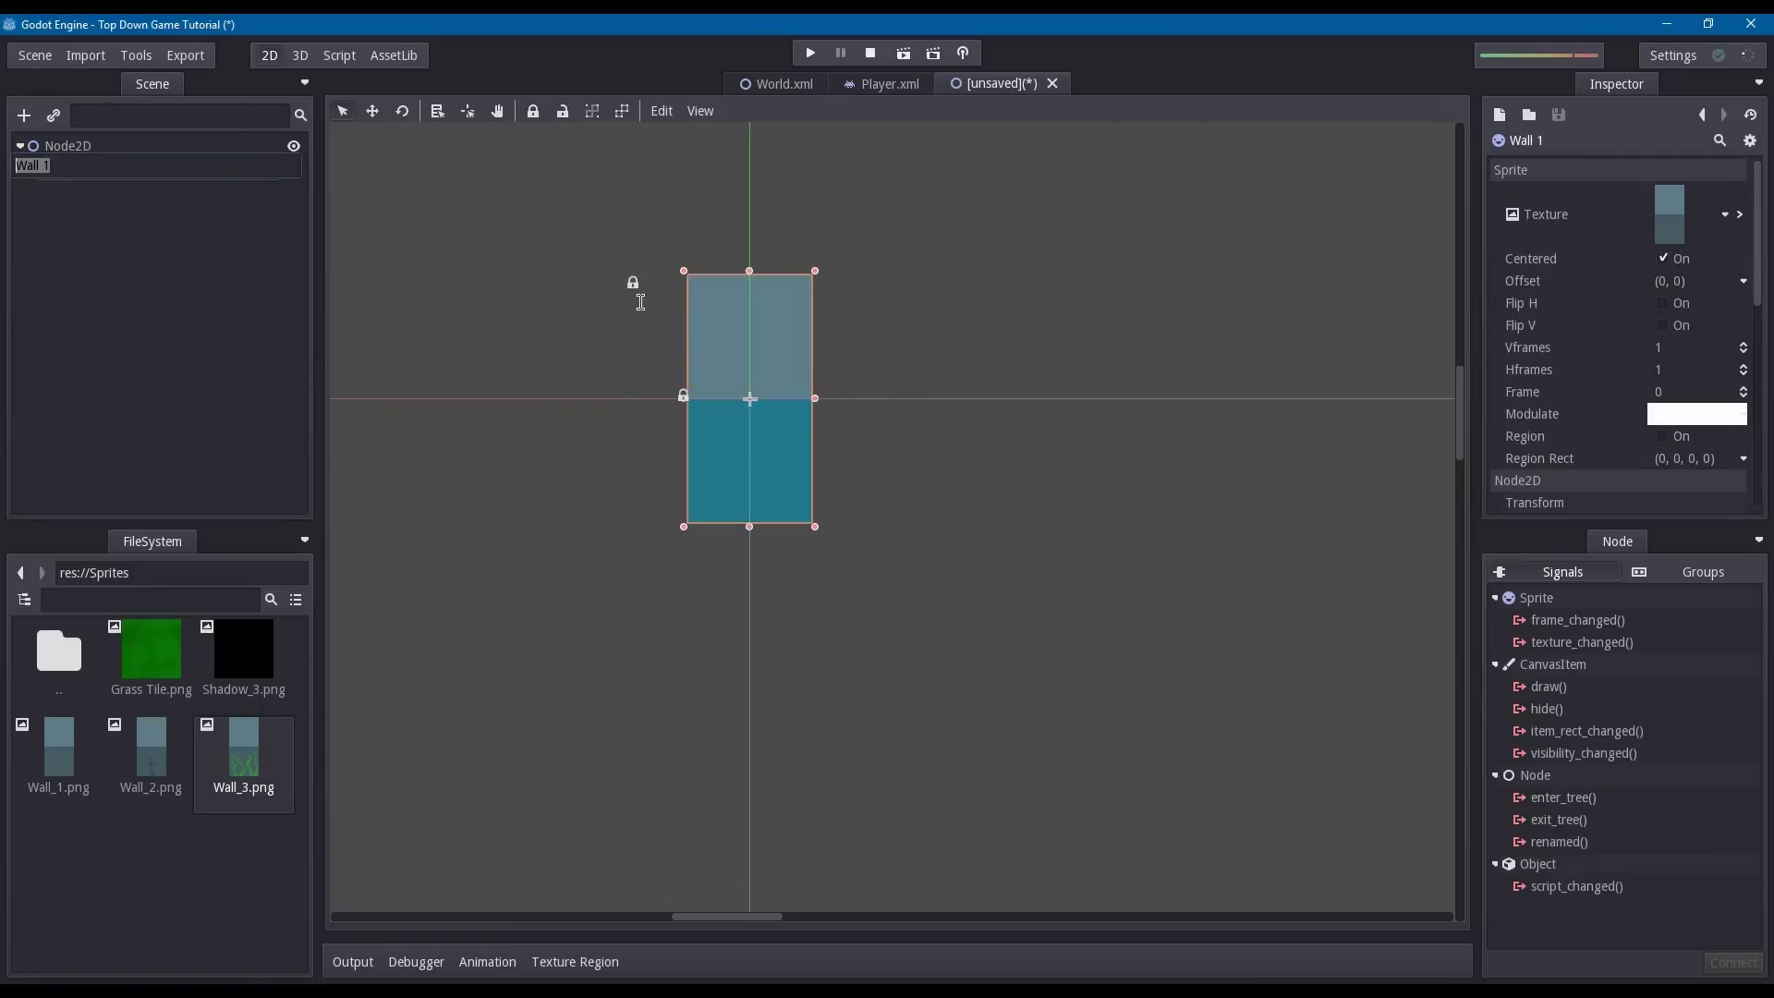
pyautogui.moveTo(769, 333); pyautogui.dragTo(913, 480)
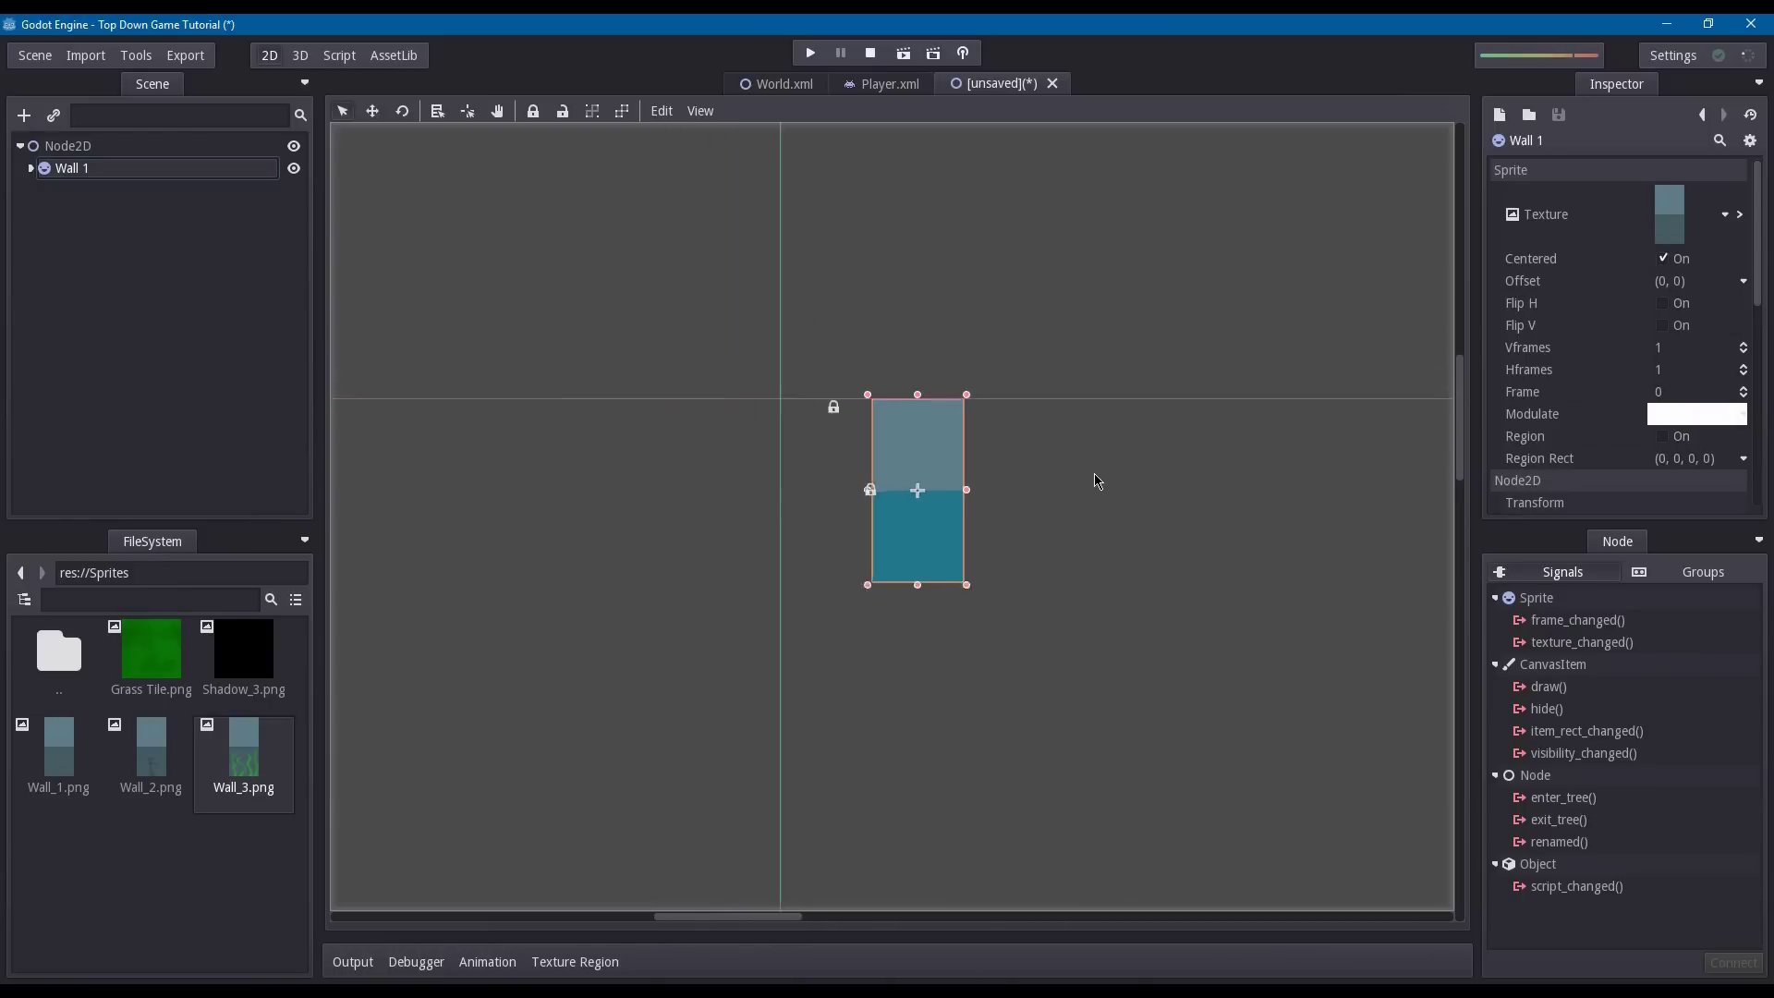
pyautogui.scroll(-2, 1095, 474)
pyautogui.moveTo(1071, 497); pyautogui.dragTo(920, 446, button='middle')
pyautogui.click(1035, 393)
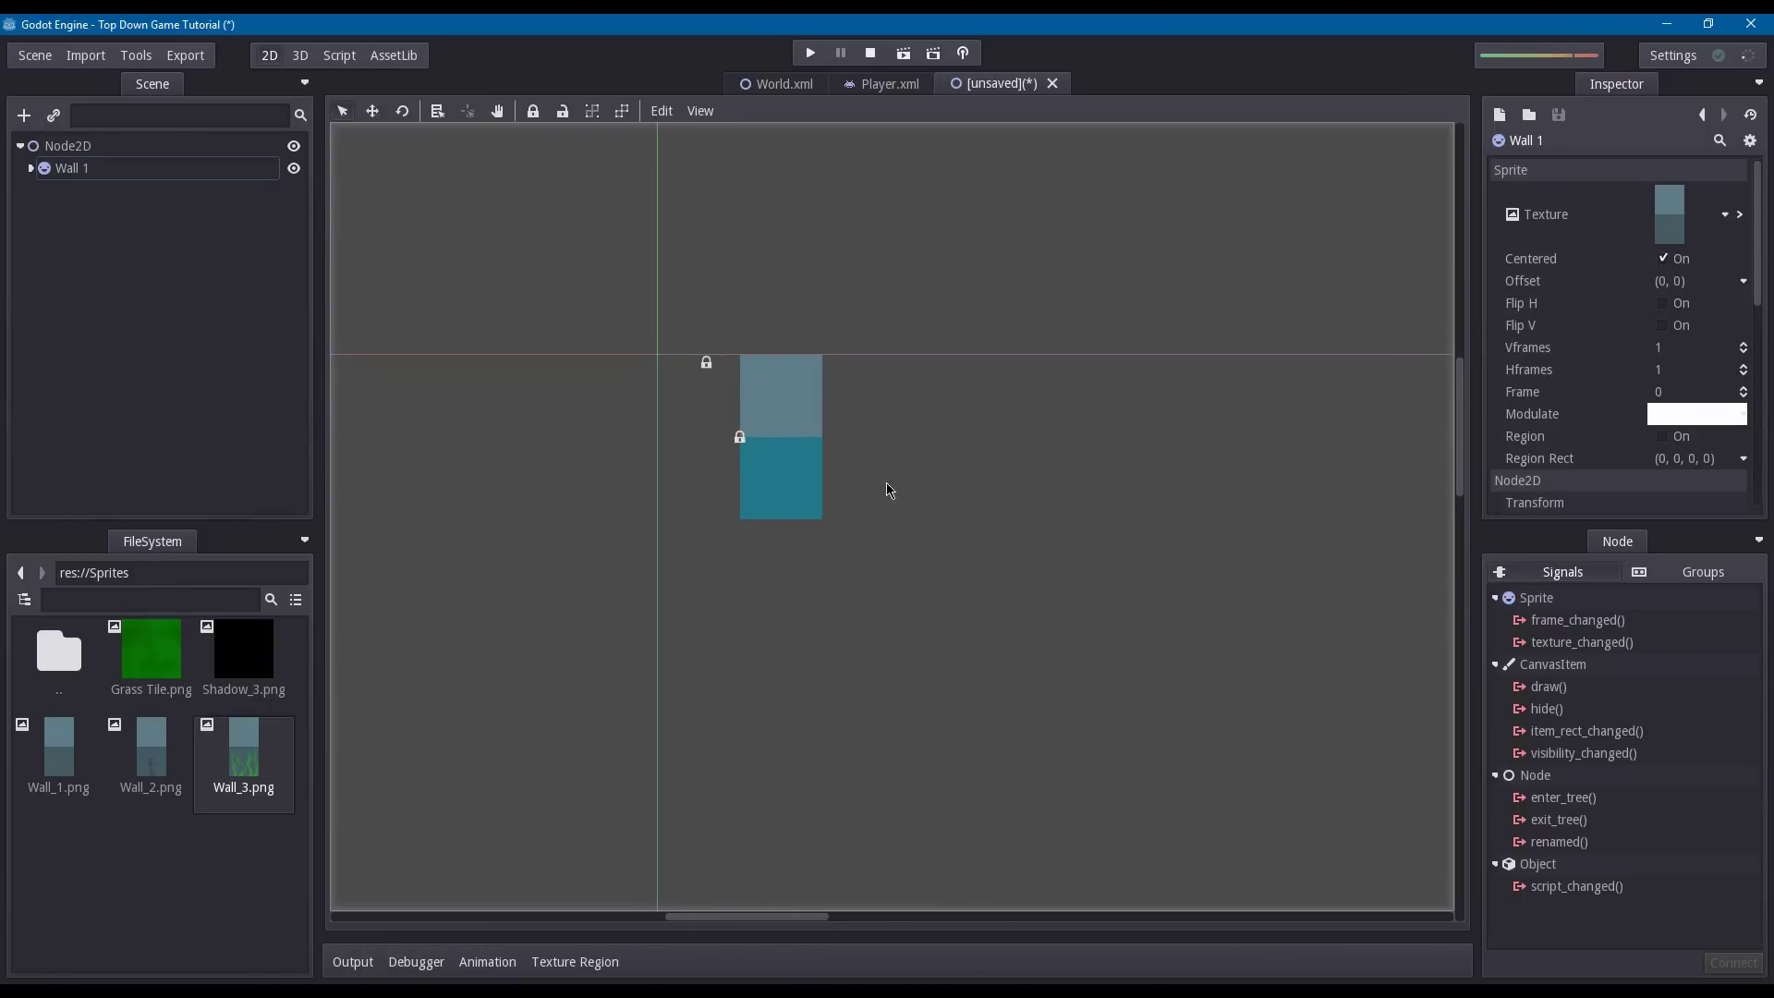
# - Duplicate the Wall 1 node and check that the copy includes the static body and collision shape
pyautogui.click(176, 174)
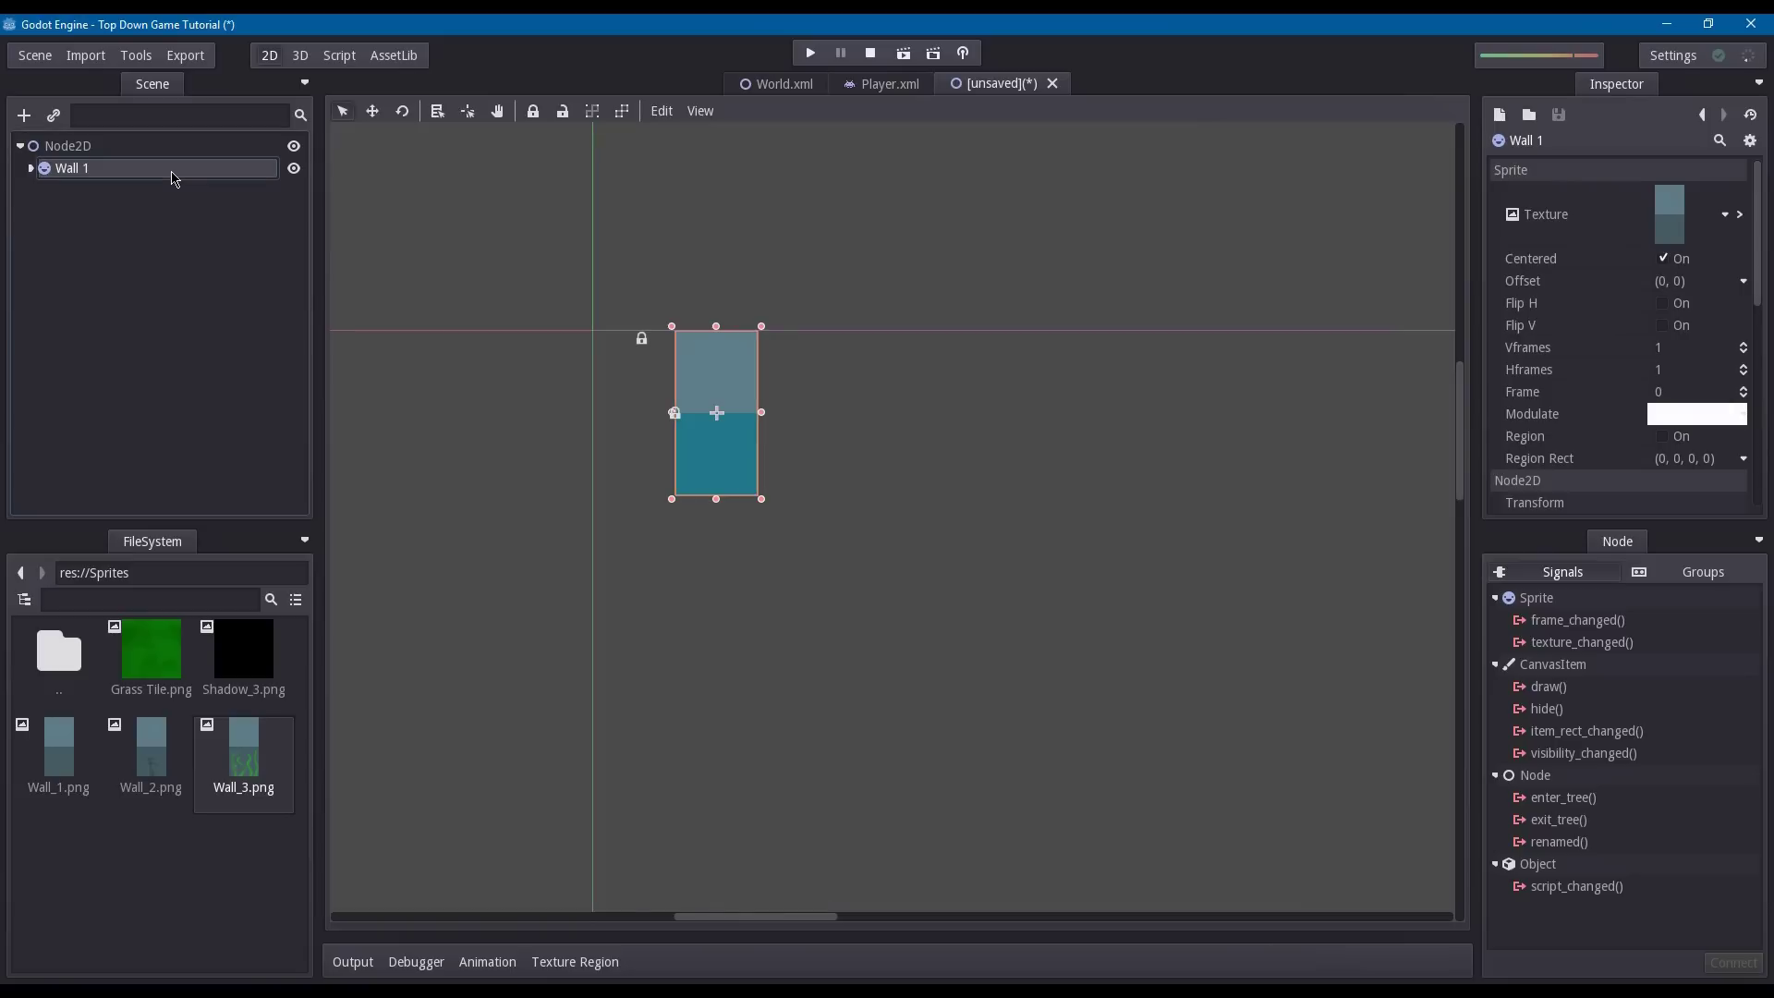
pyautogui.hotkey('ctrl', 'd')
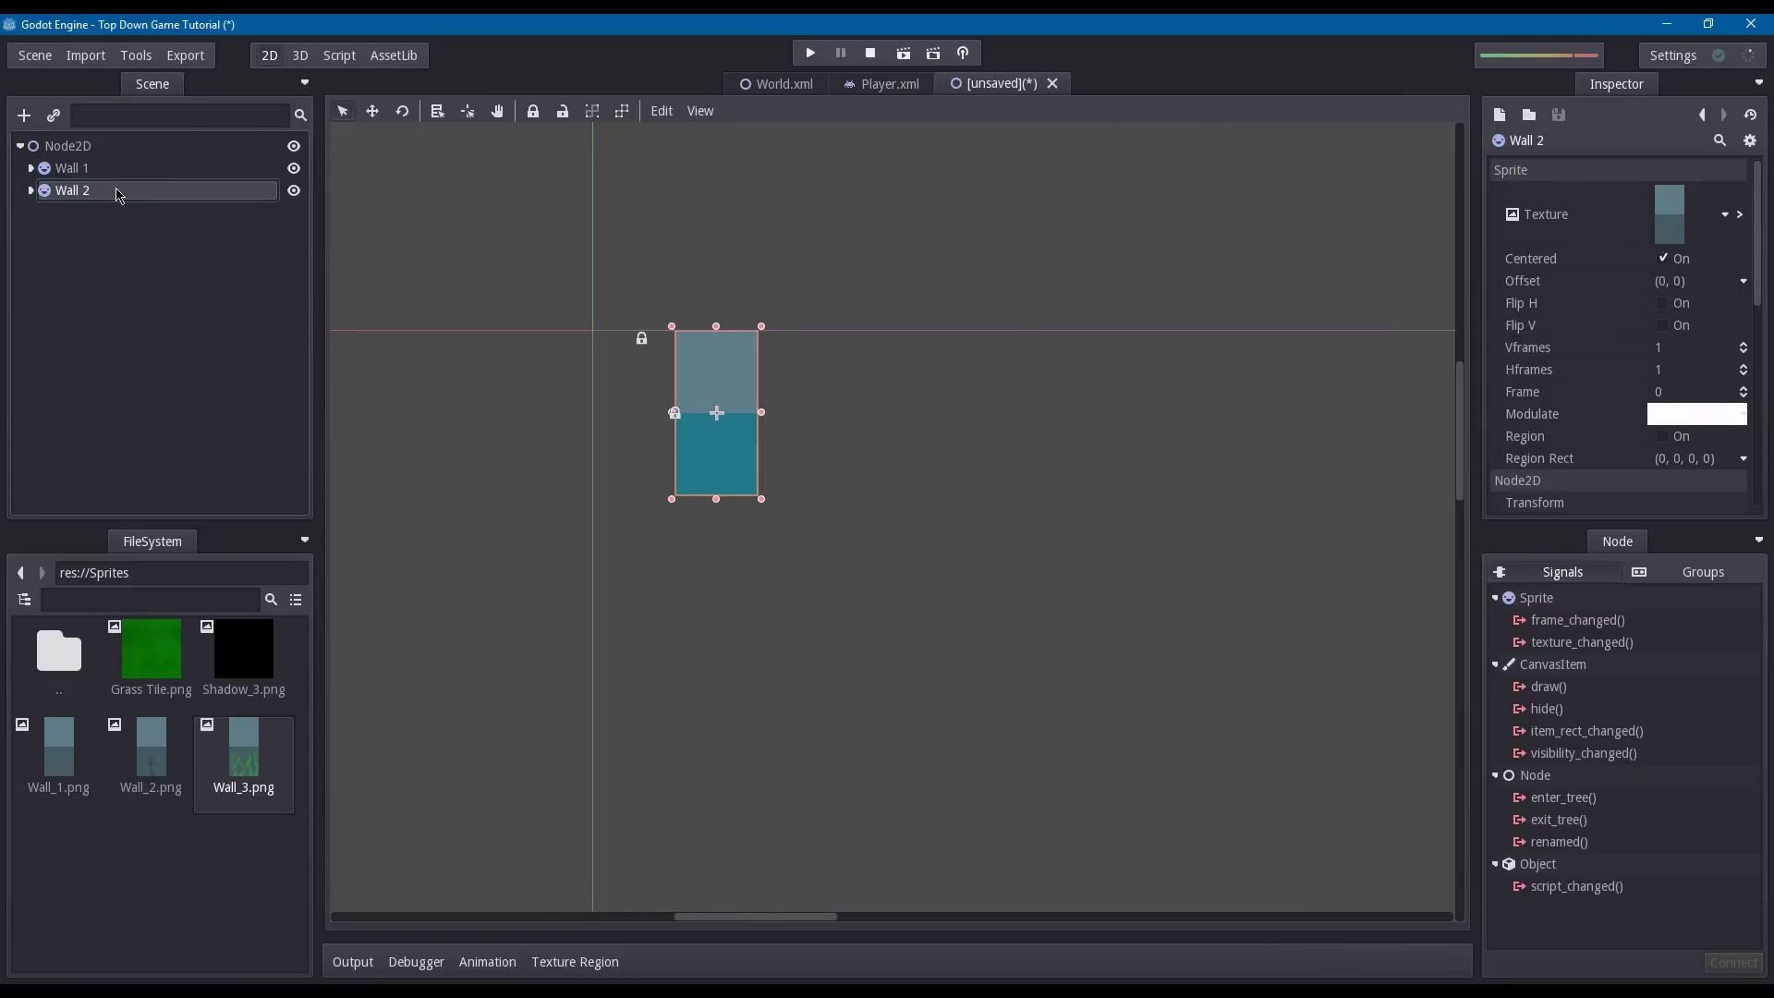
pyautogui.click(31, 191)
pyautogui.click(42, 213)
pyautogui.click(137, 235)
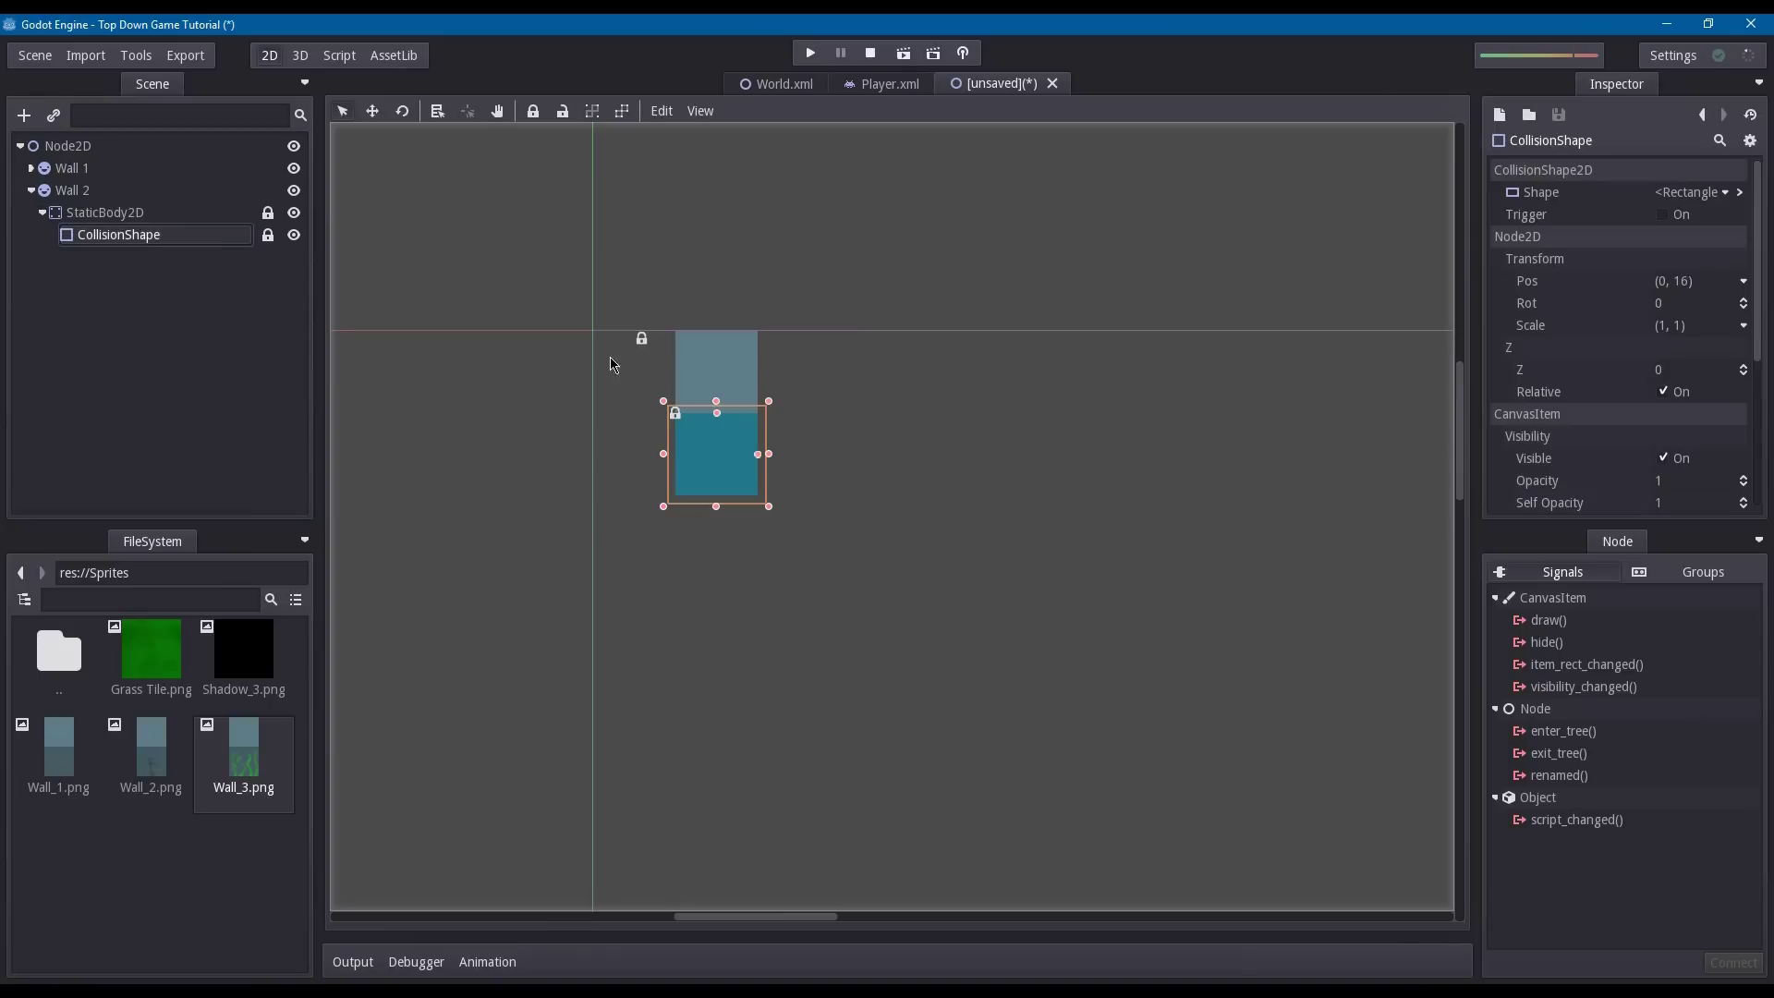
pyautogui.click(42, 212)
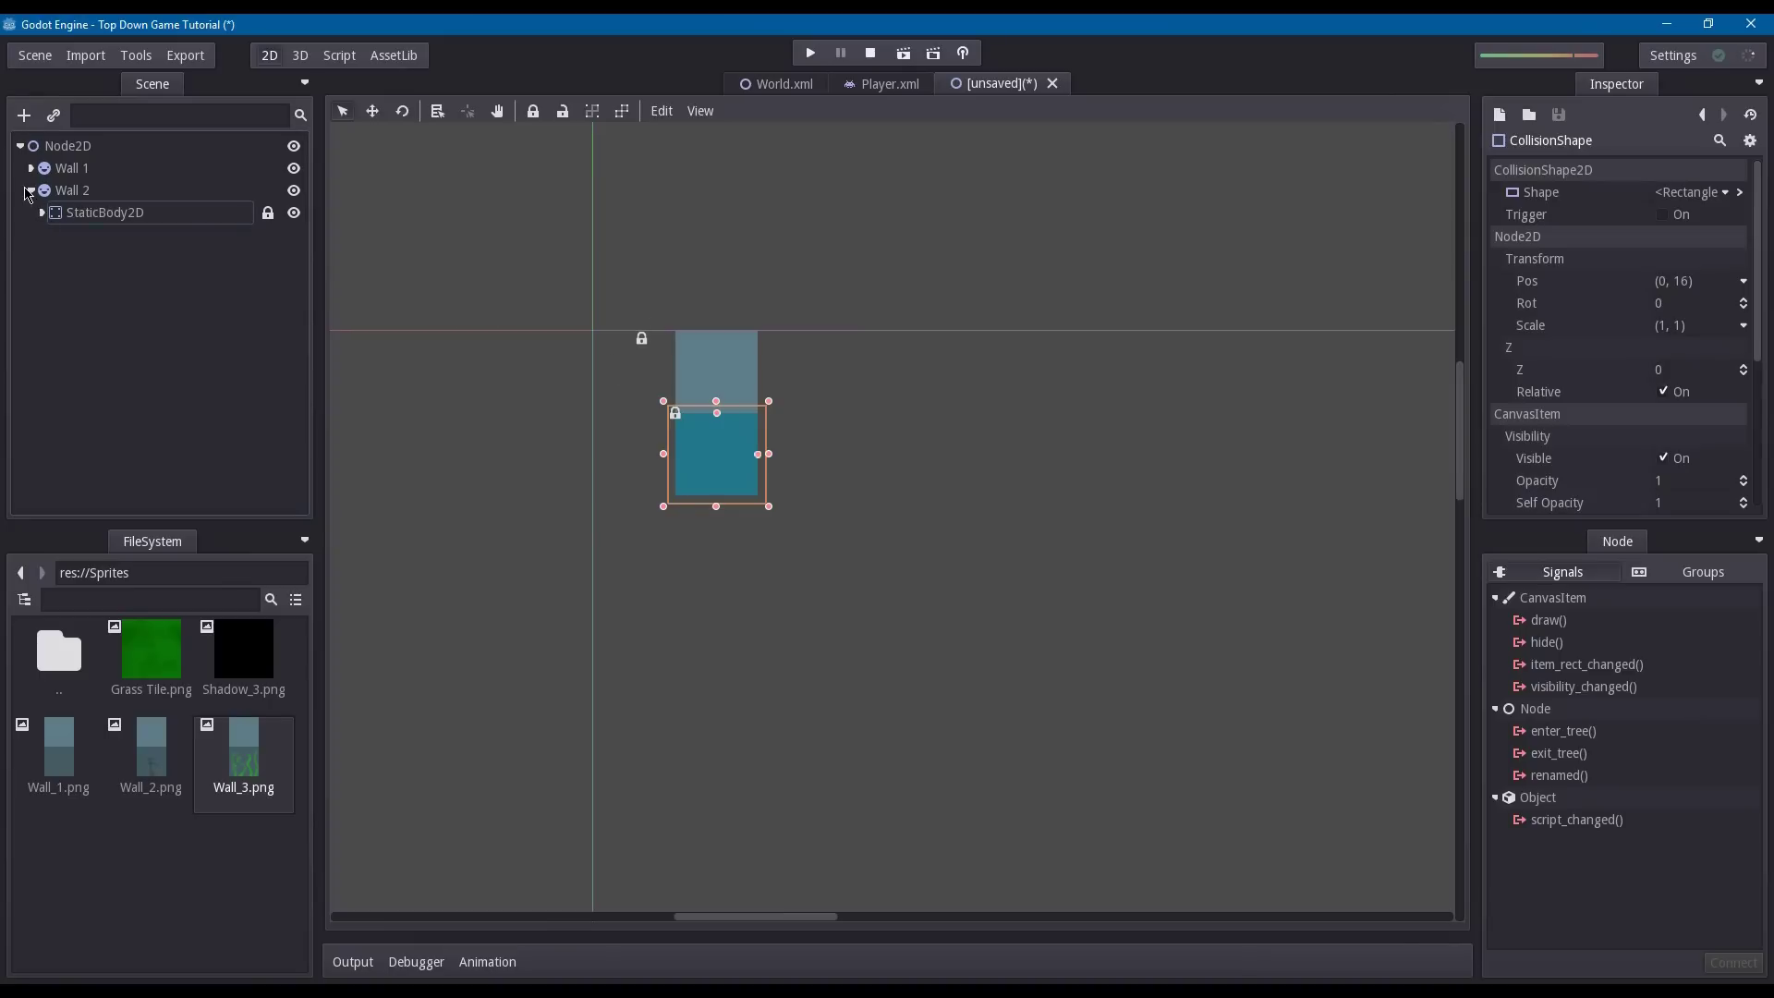
pyautogui.click(35, 191)
pyautogui.click(31, 192)
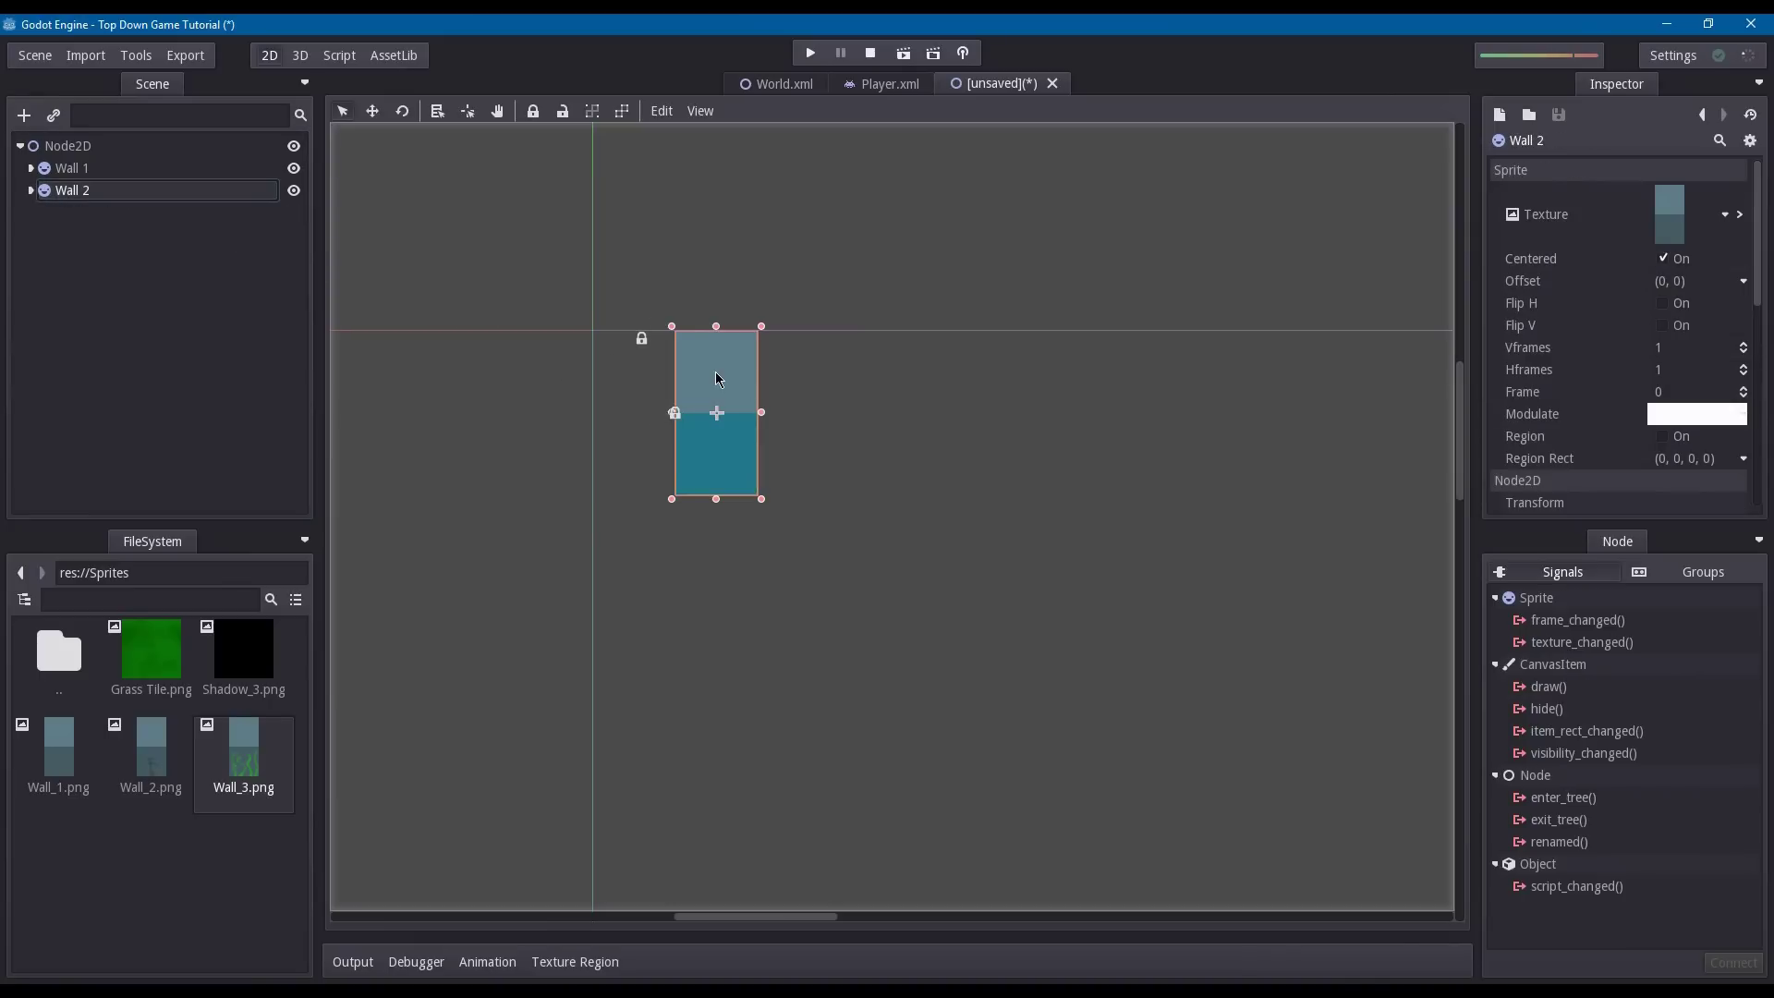
# - Move the Wall 2 sprite right, leaving a one-tile gap after Wall 1, and load Wall_2.png as its texture
pyautogui.moveTo(720, 381); pyautogui.dragTo(880, 366)
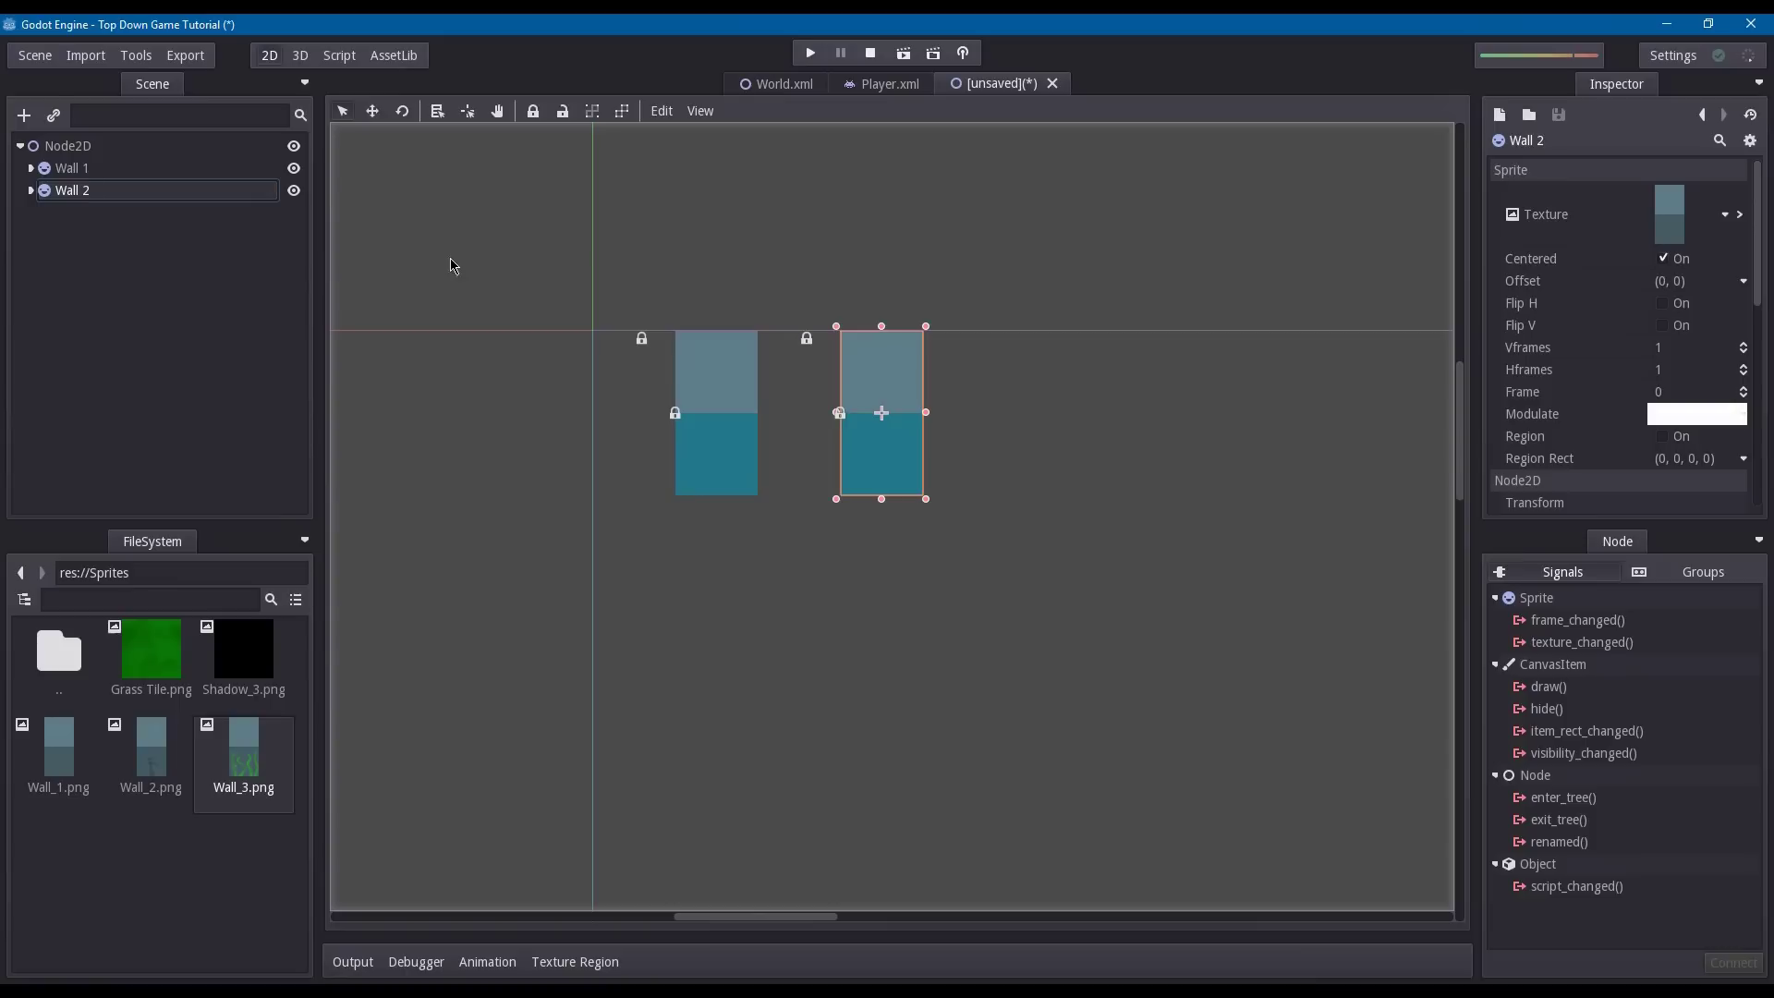
pyautogui.click(1682, 239)
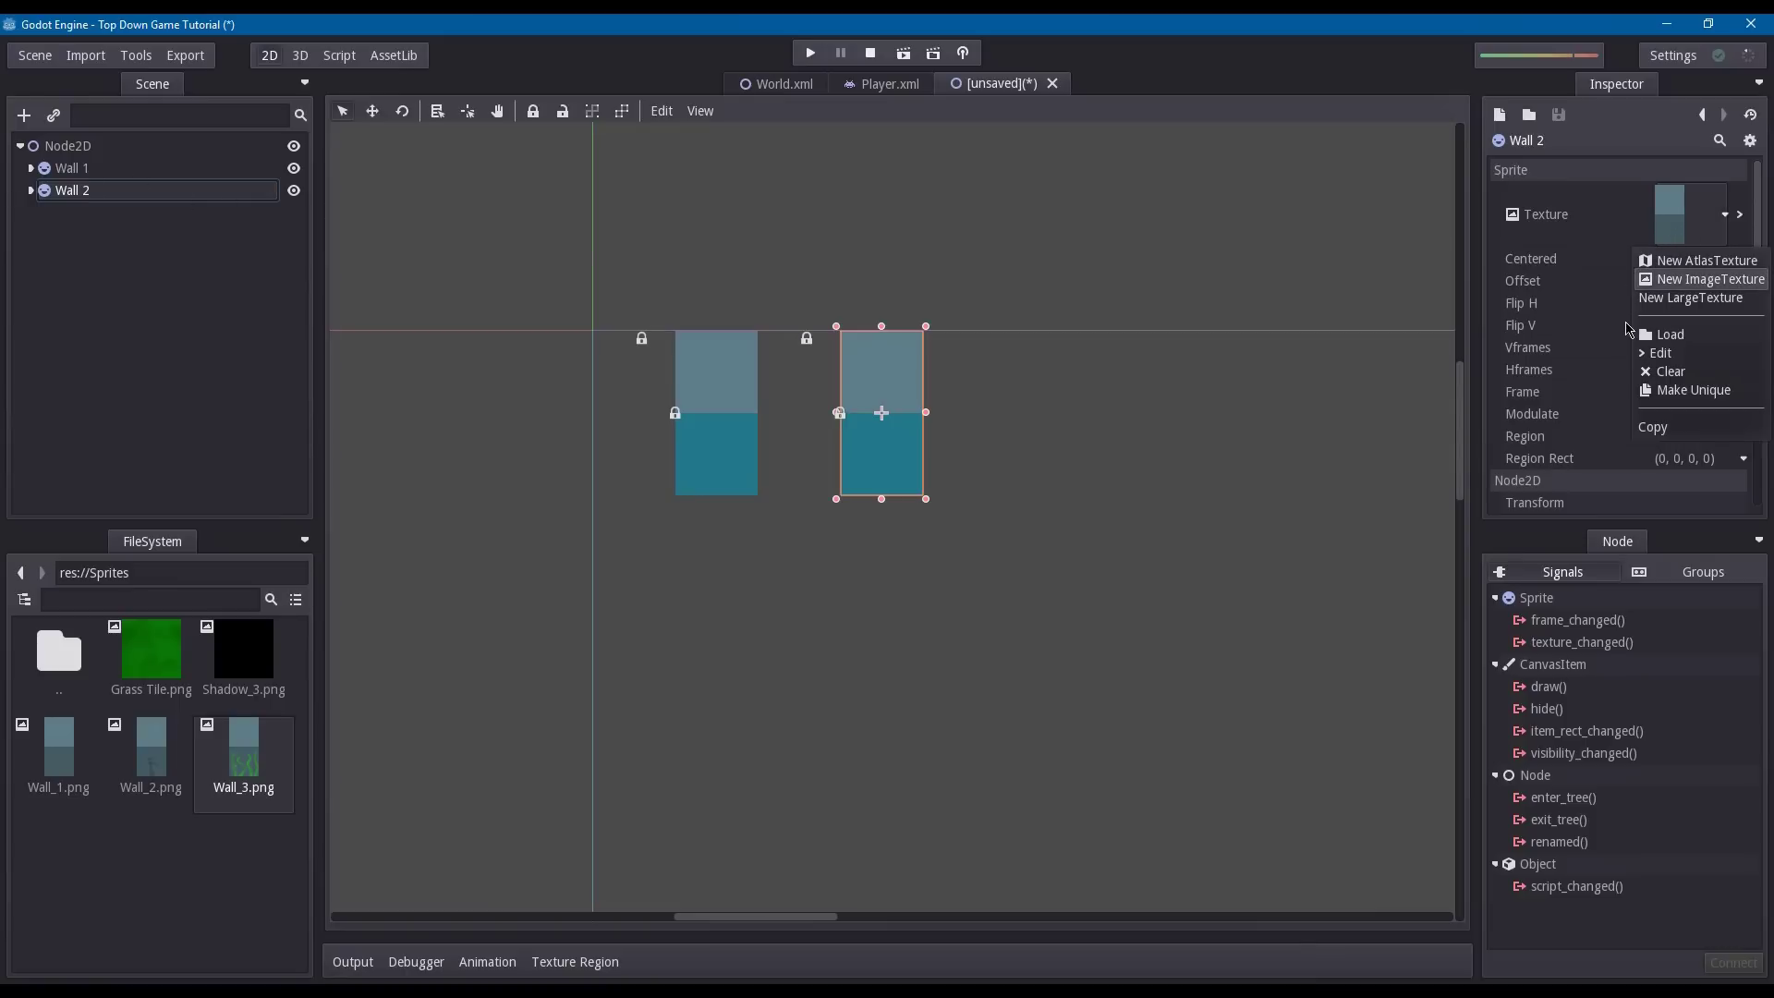
pyautogui.click(1654, 334)
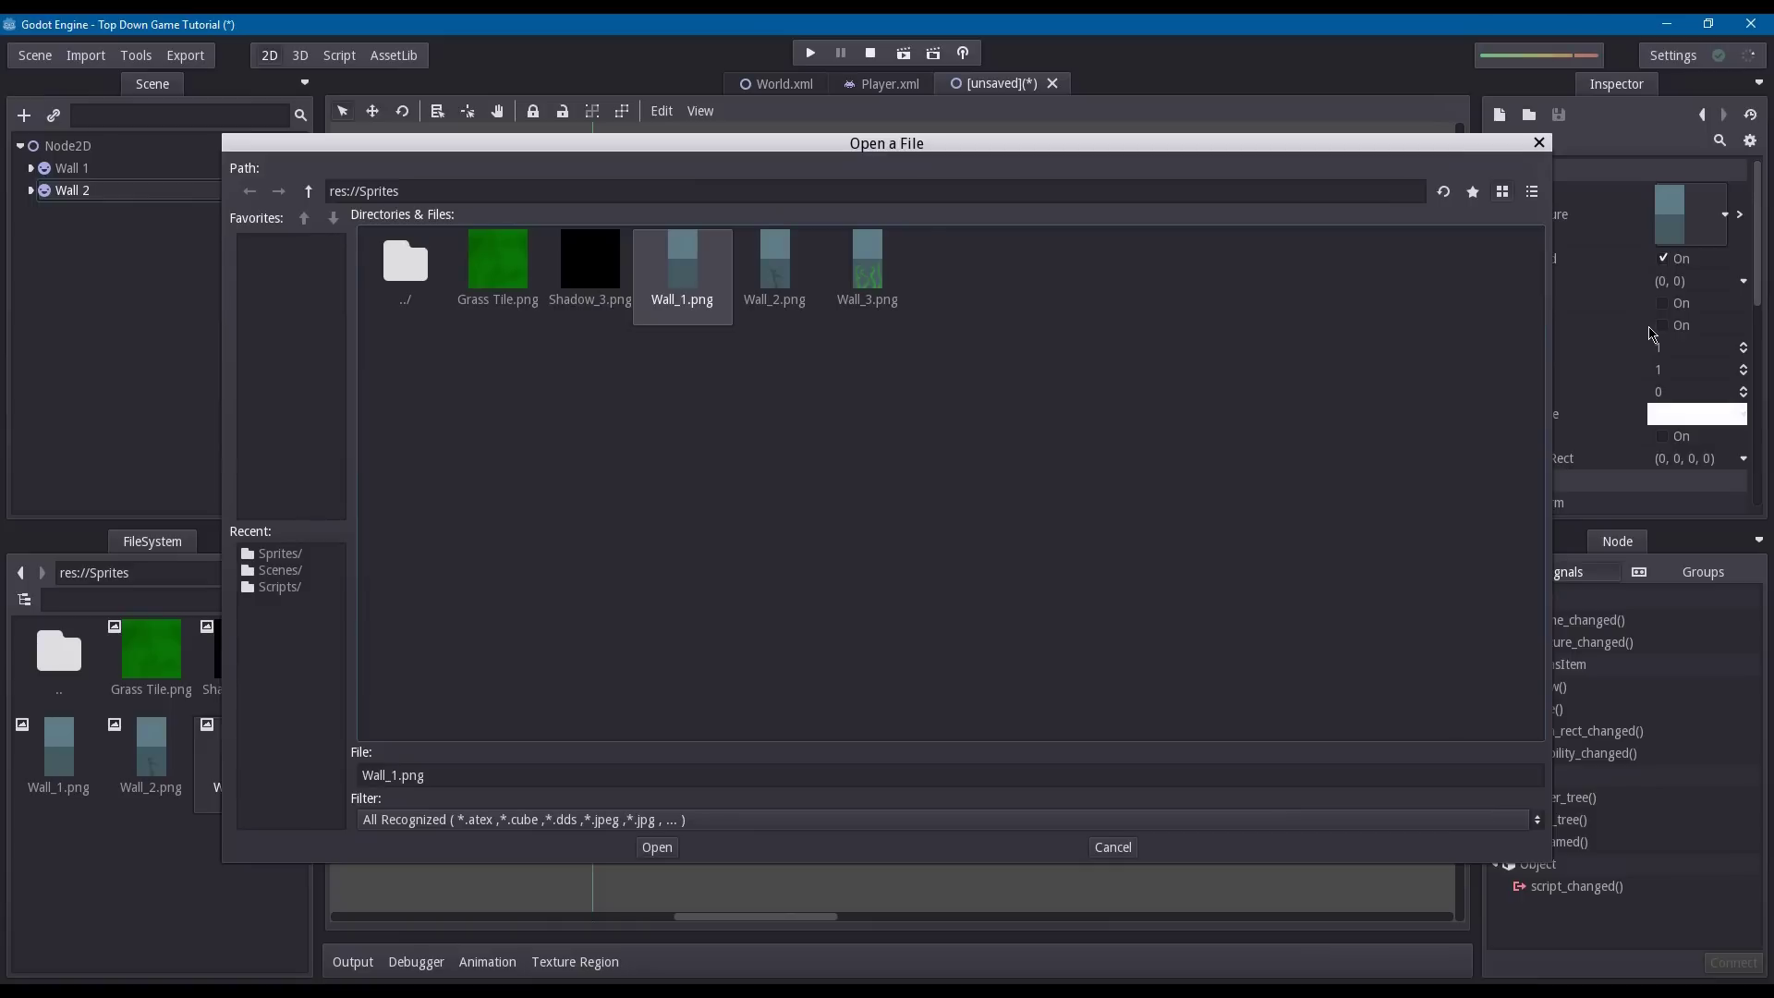
pyautogui.doubleClick(781, 264)
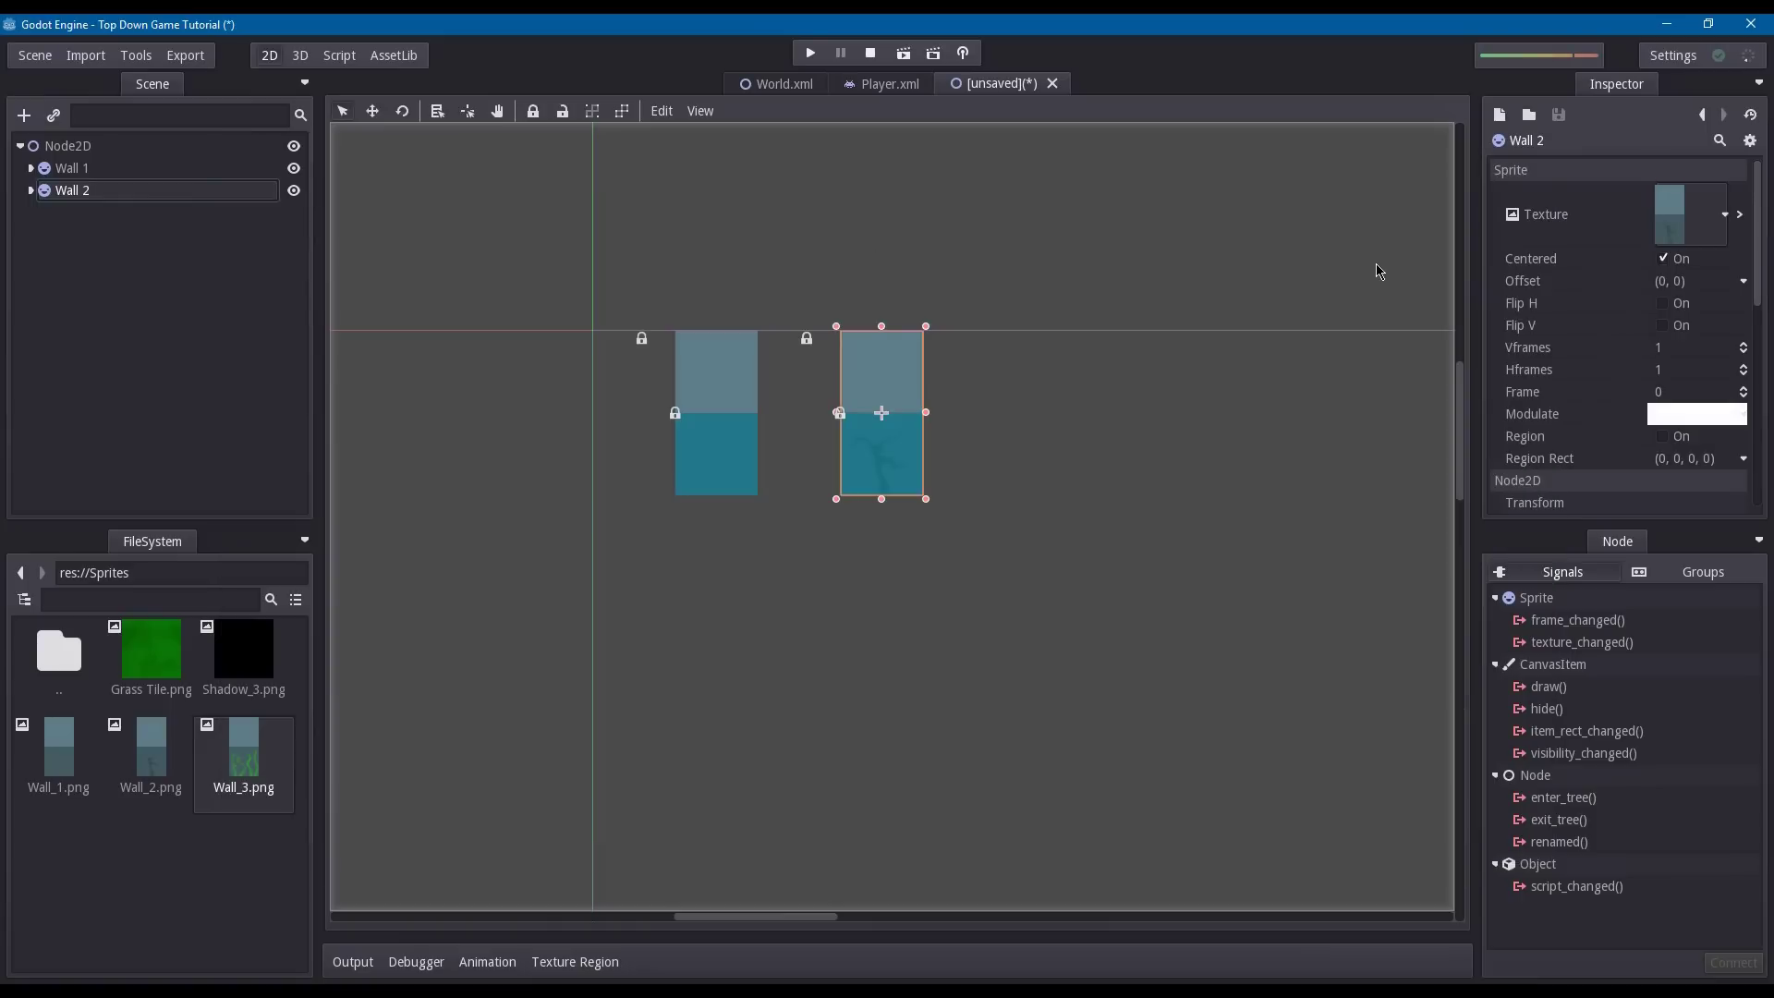
# - Turn off the Mipmaps and Filter flags of the Wall_2.png texture and return to Wall 2's properties
pyautogui.click(1740, 215)
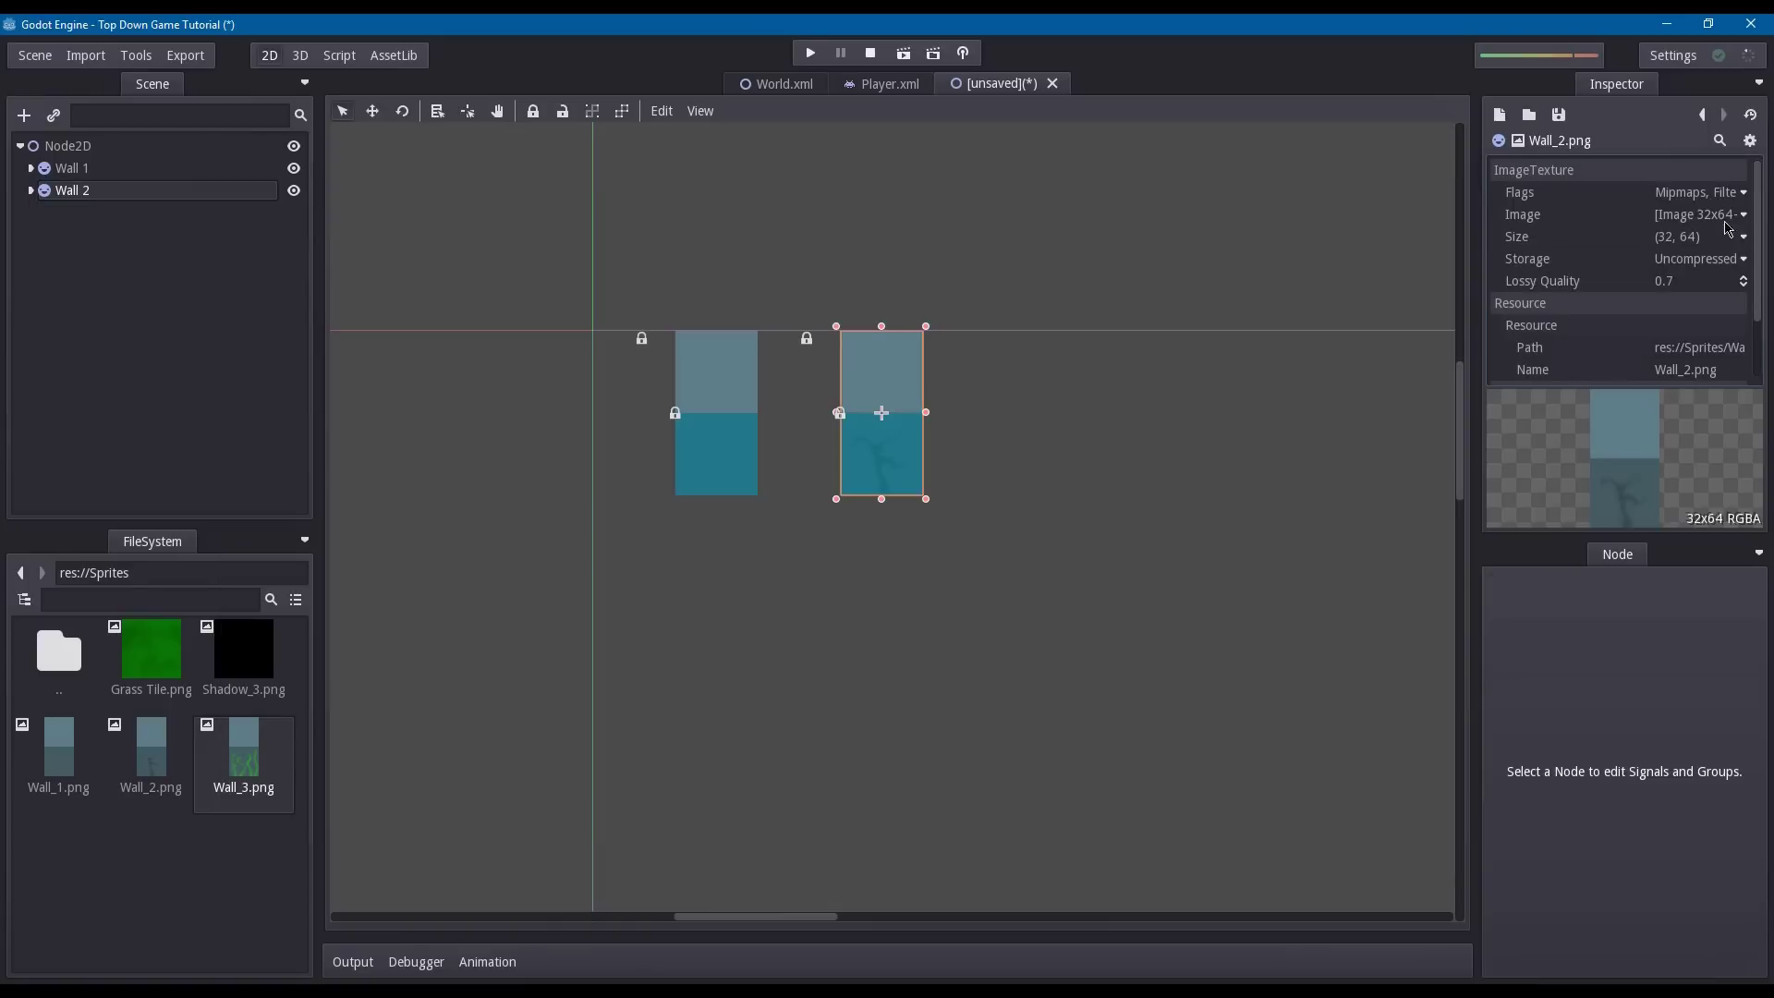
pyautogui.click(1716, 214)
pyautogui.click(1709, 195)
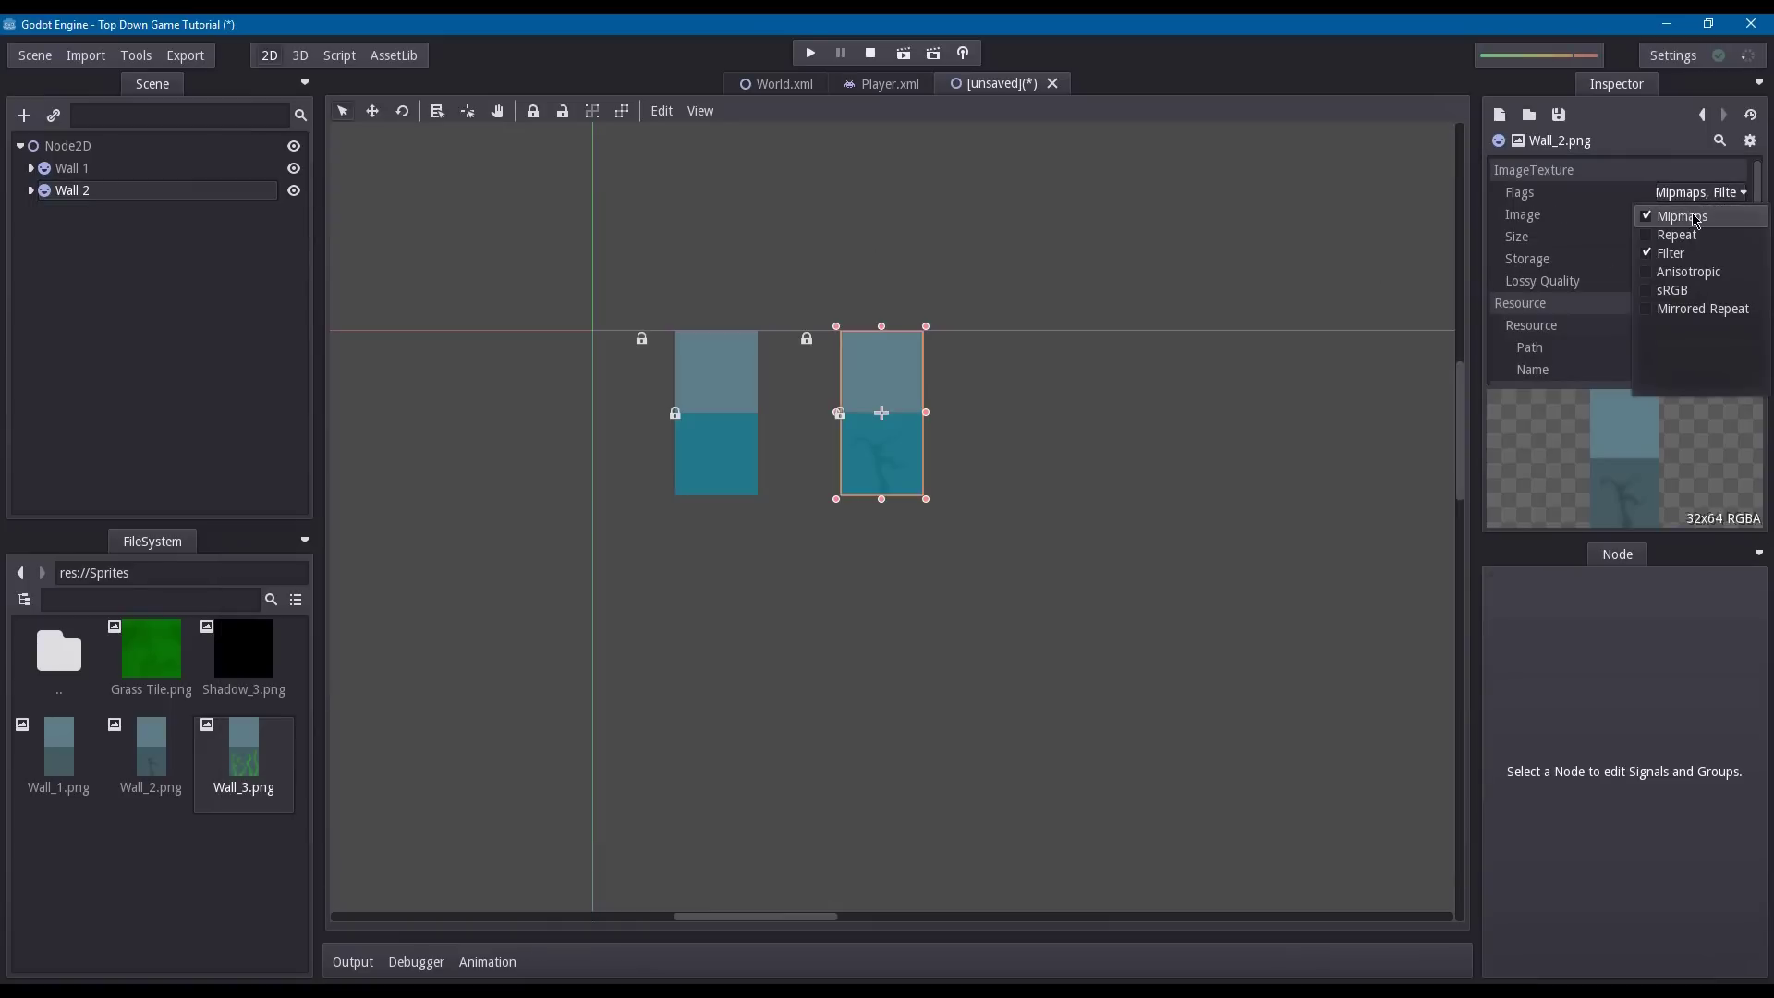
pyautogui.click(1679, 217)
pyautogui.click(1675, 255)
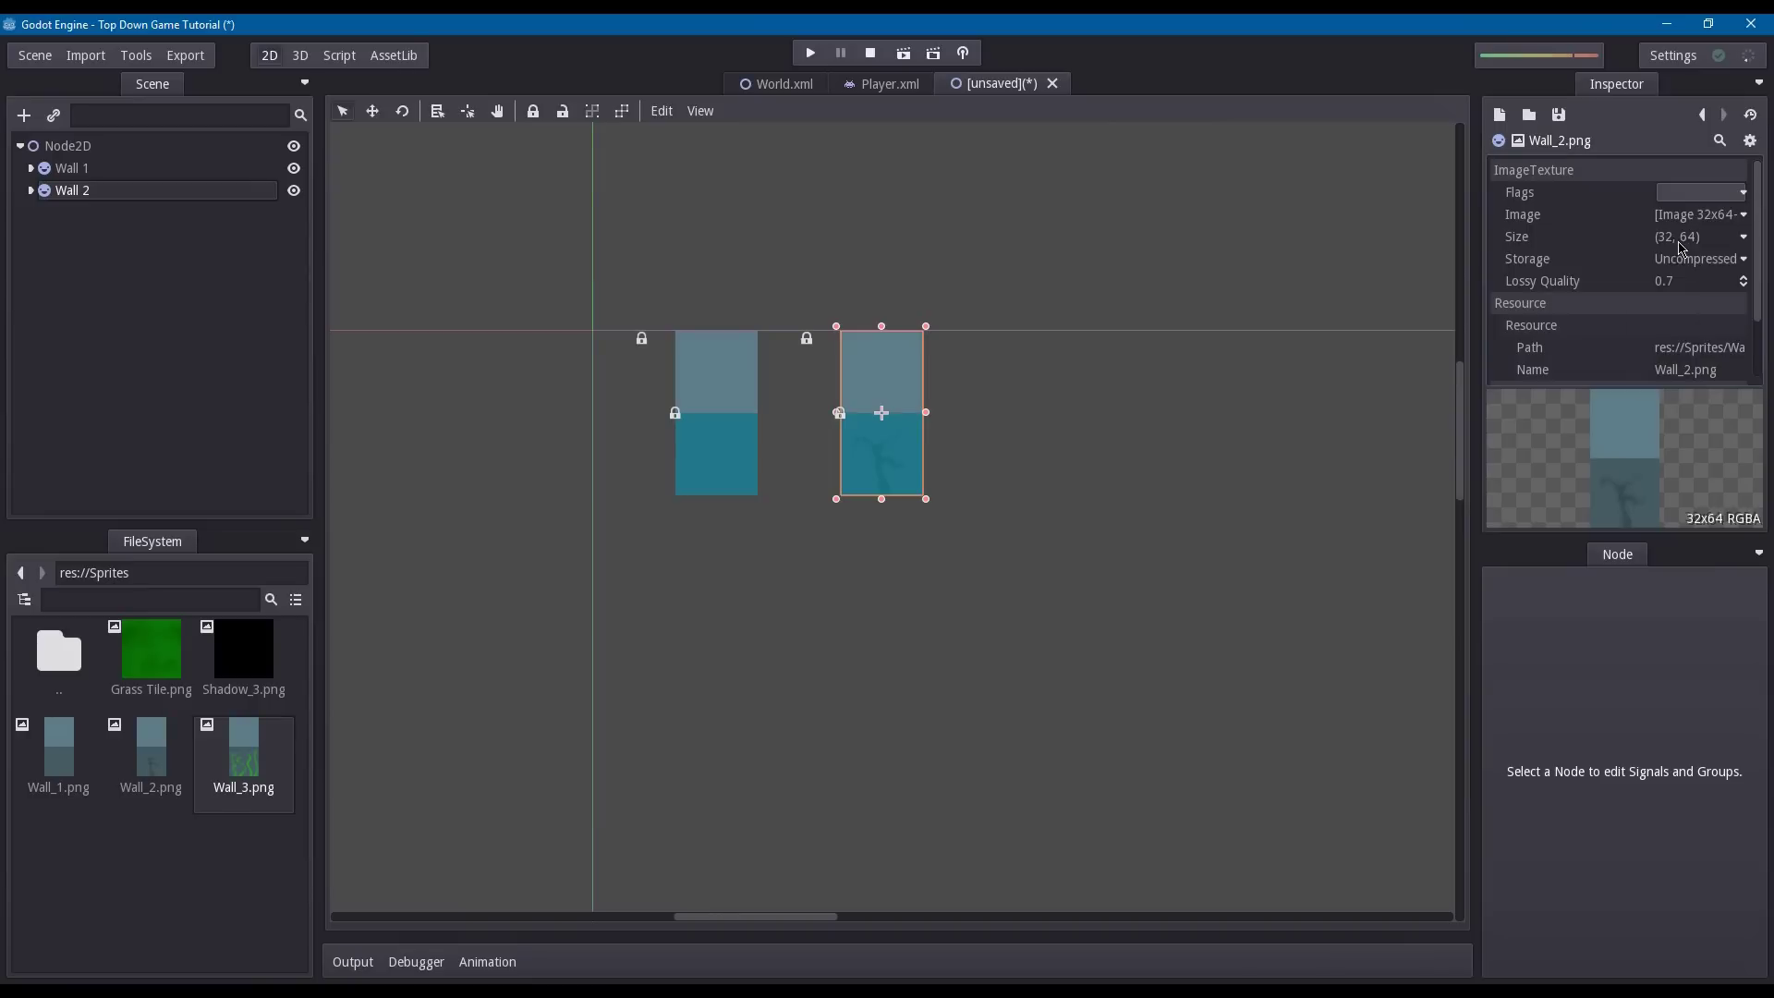
pyautogui.click(1705, 117)
# - Duplicate the Wall 2 node and rename the copy Wall 3
pyautogui.moveTo(1253, 268); pyautogui.dragTo(1225, 293, button='middle')
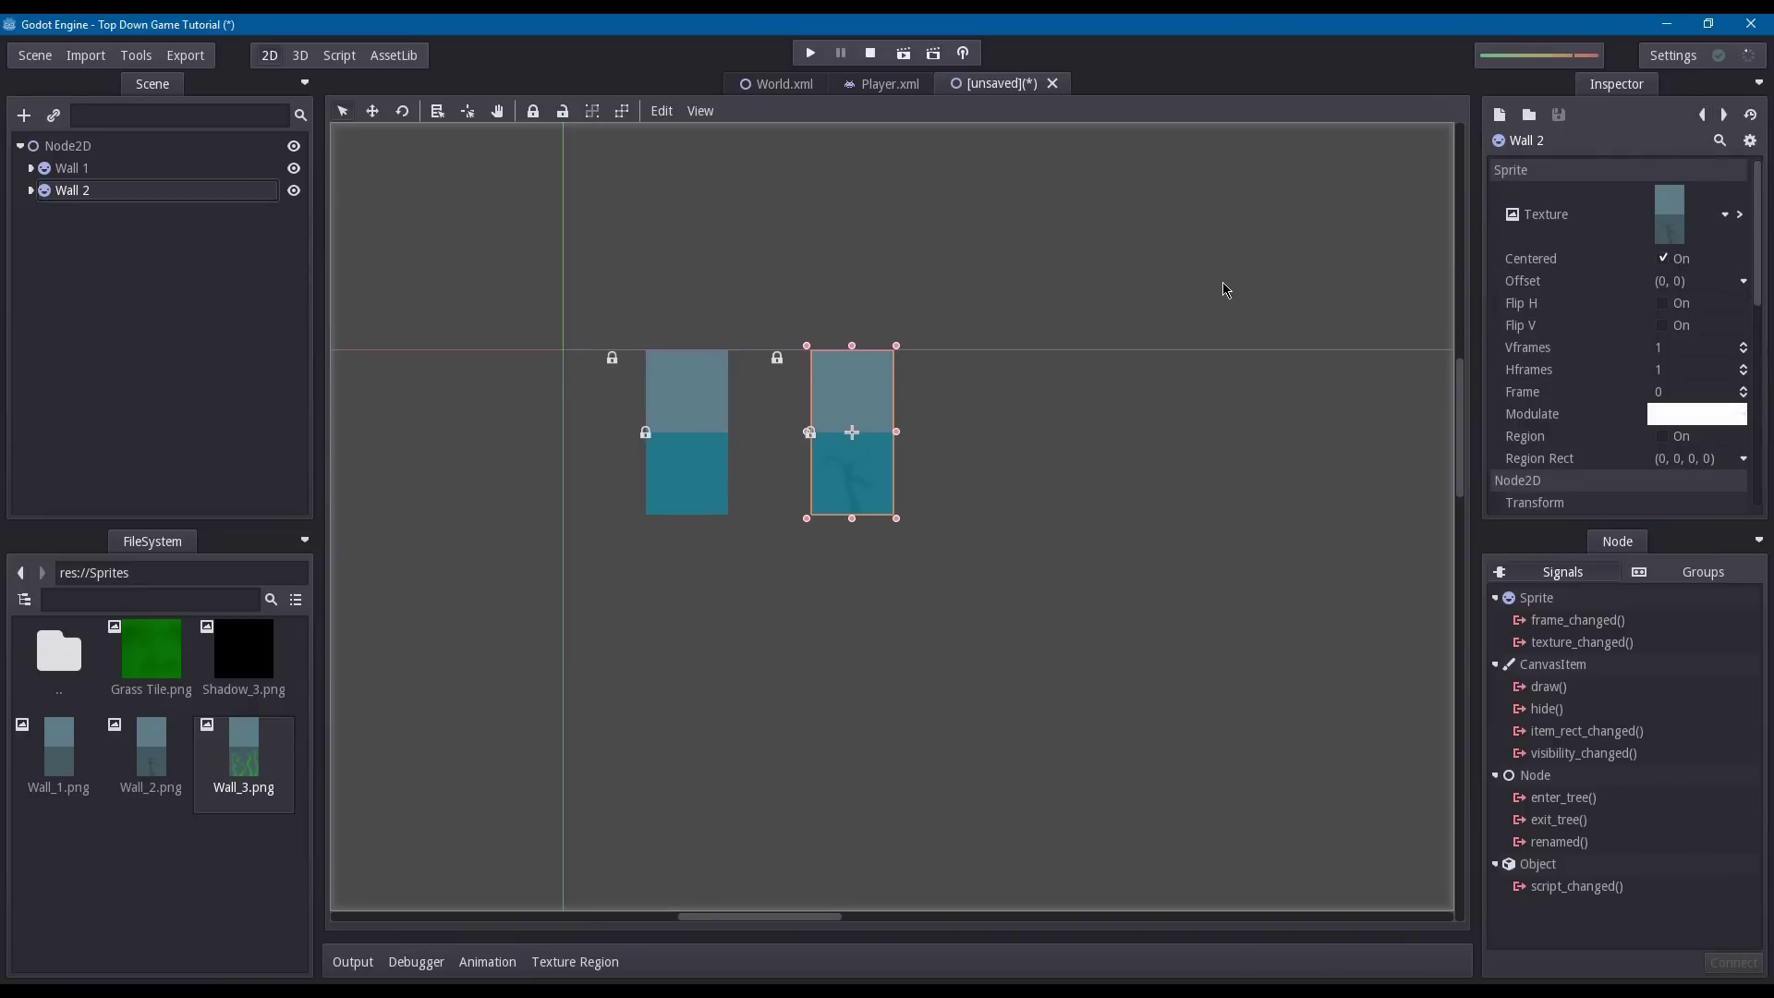
pyautogui.click(104, 190)
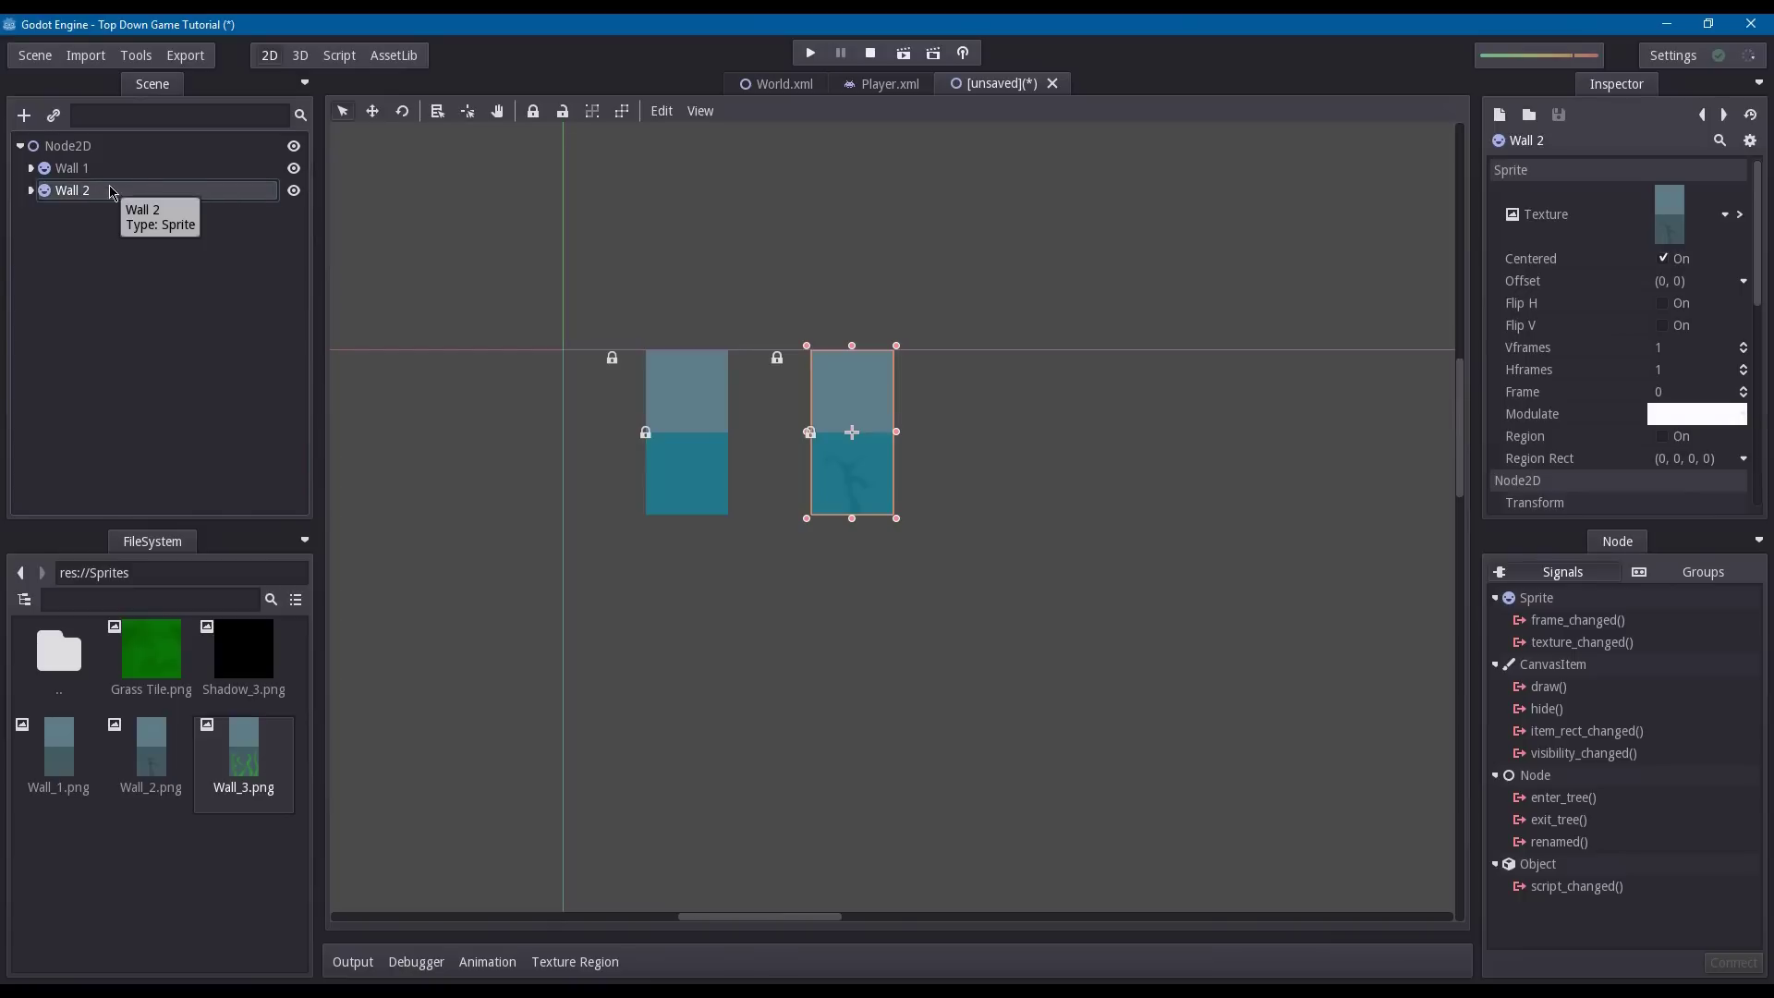
pyautogui.rightClick(128, 192)
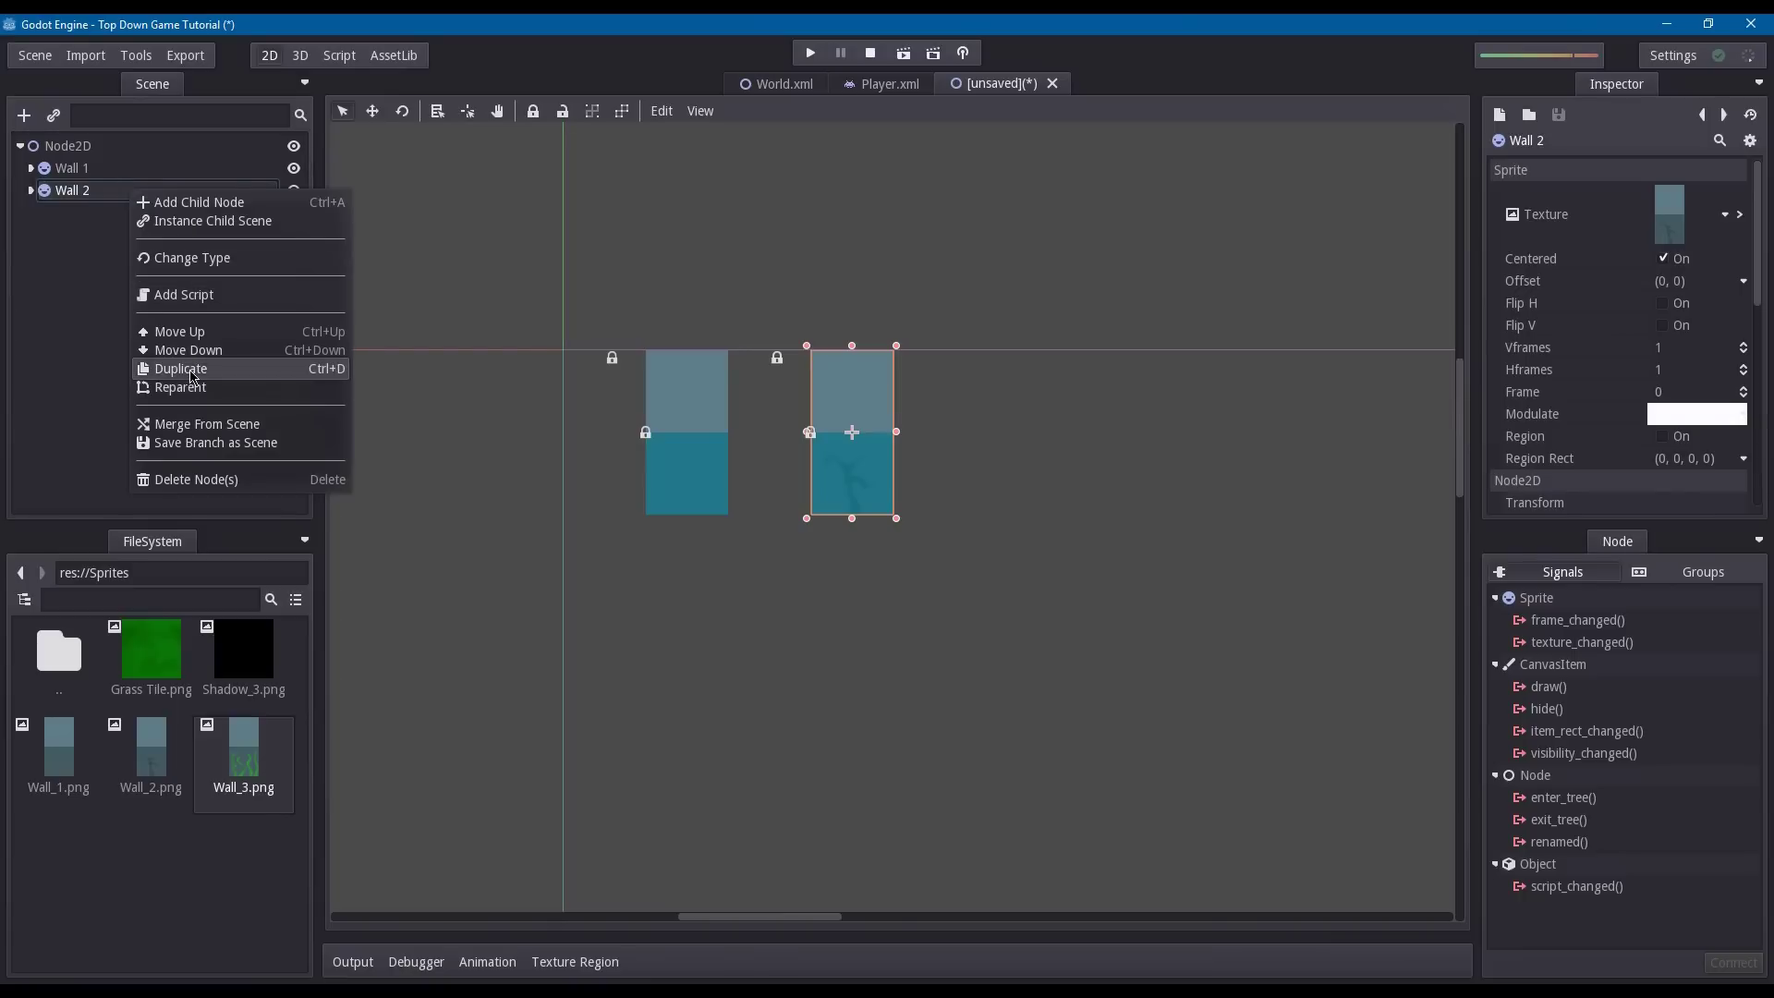
pyautogui.click(181, 369)
pyautogui.doubleClick(91, 212)
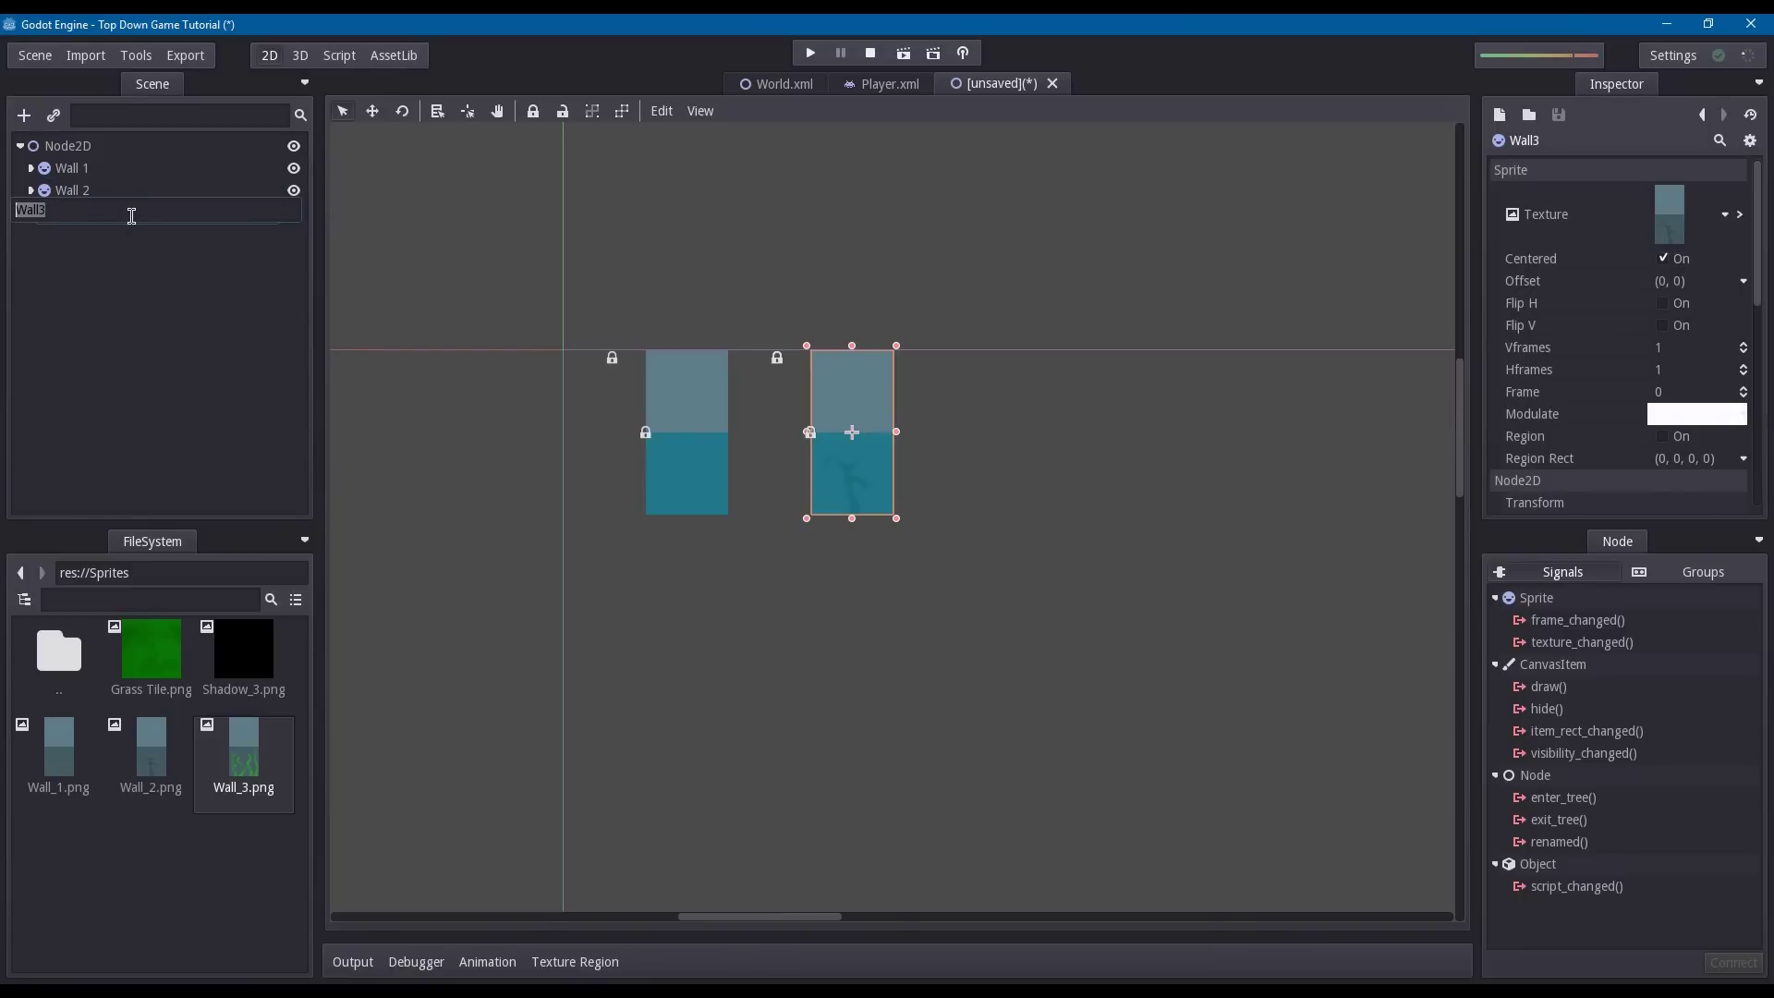
pyautogui.press('Right')
pyautogui.press('Return')
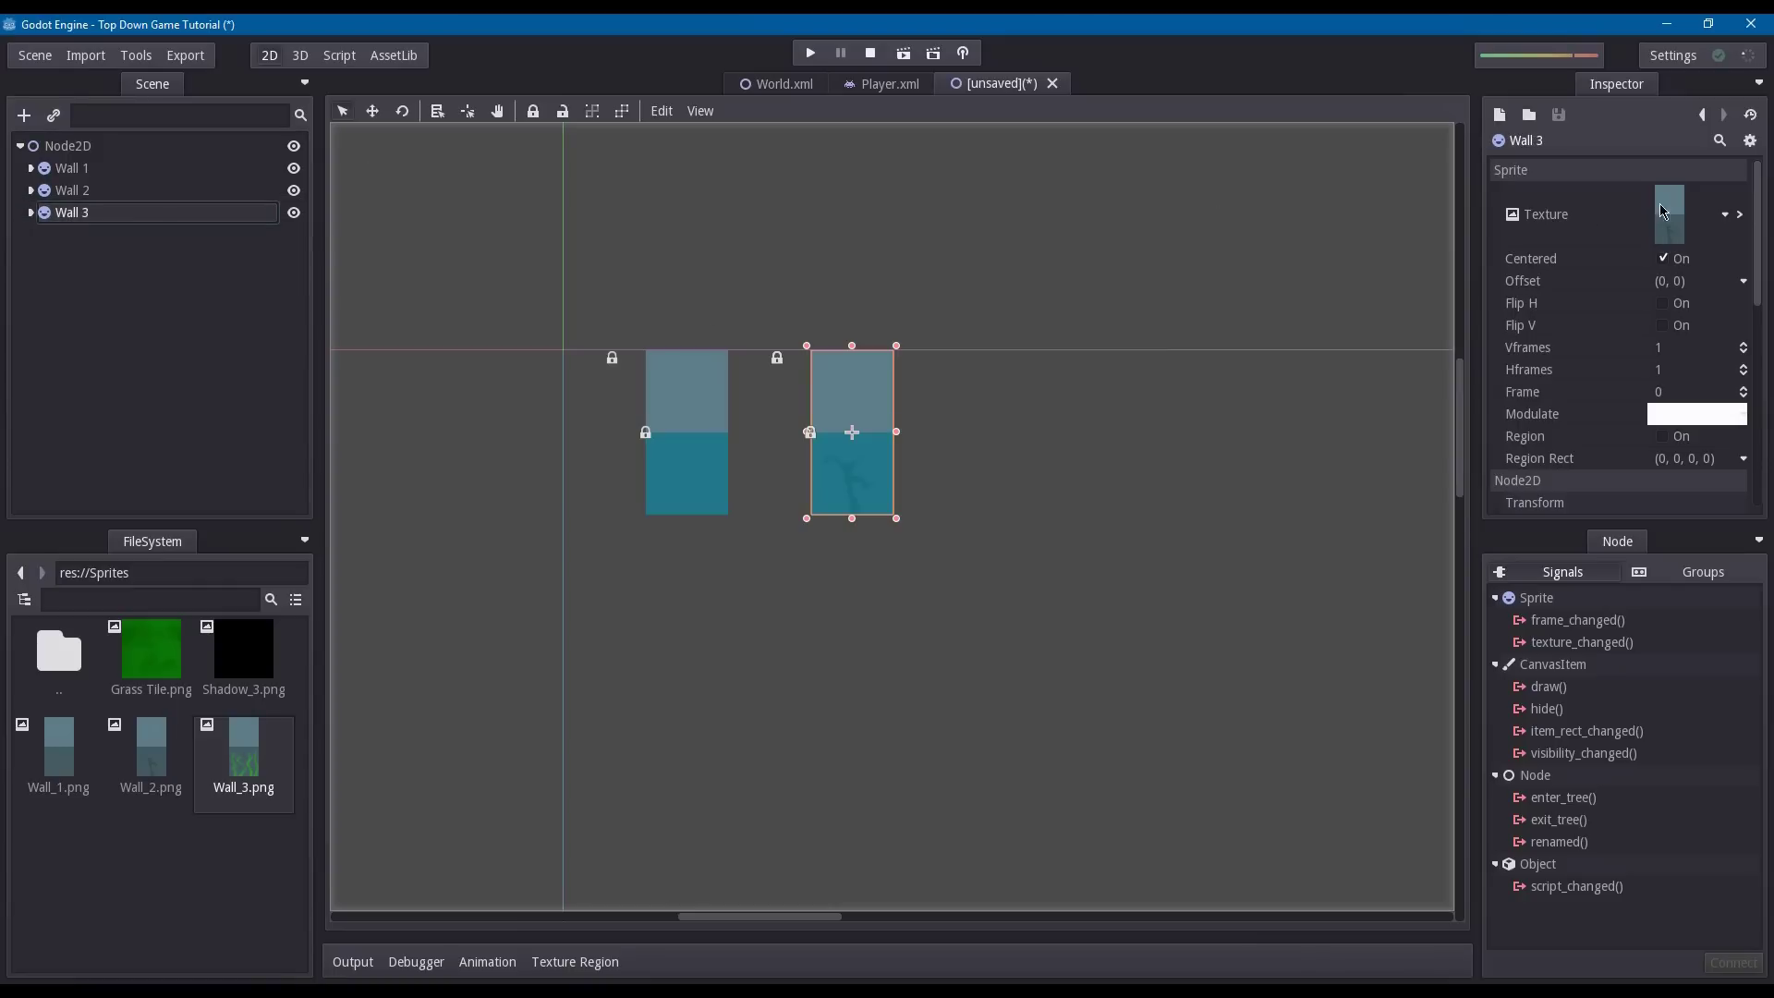
# - Load Wall_3.png as Wall 3's texture and move the sprite right, leaving a one-tile gap after Wall 2
pyautogui.click(1706, 211)
pyautogui.click(1663, 334)
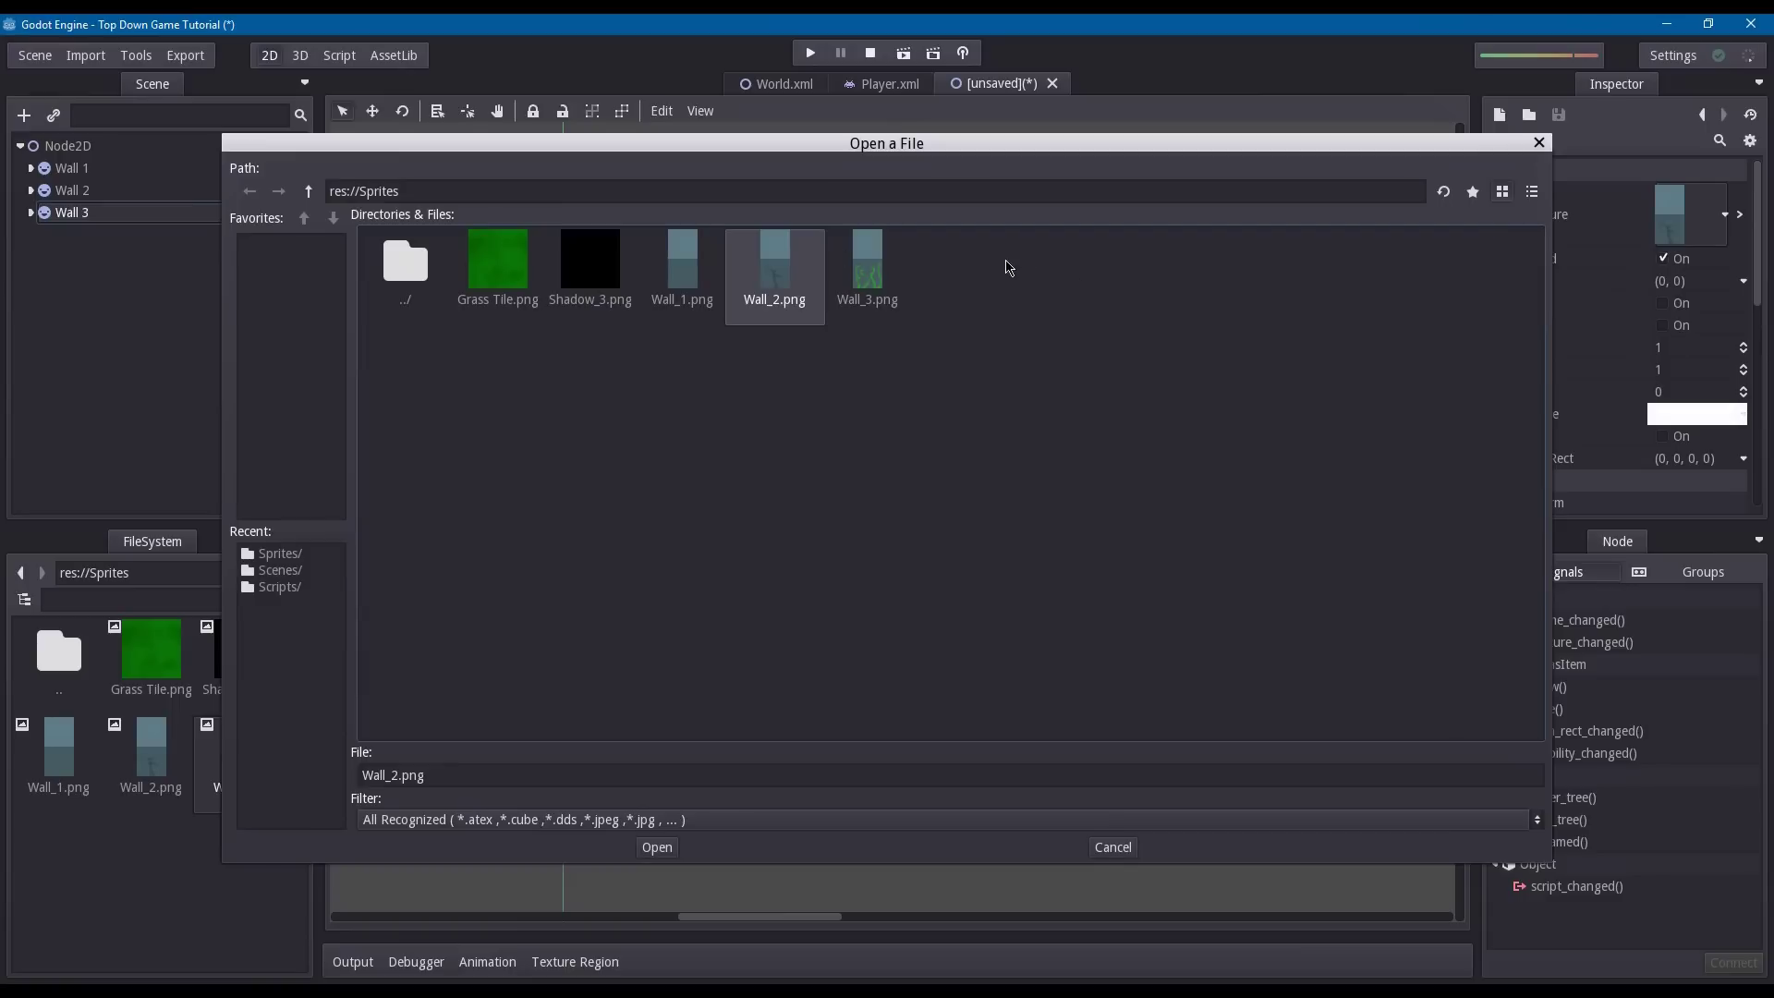
pyautogui.doubleClick(852, 288)
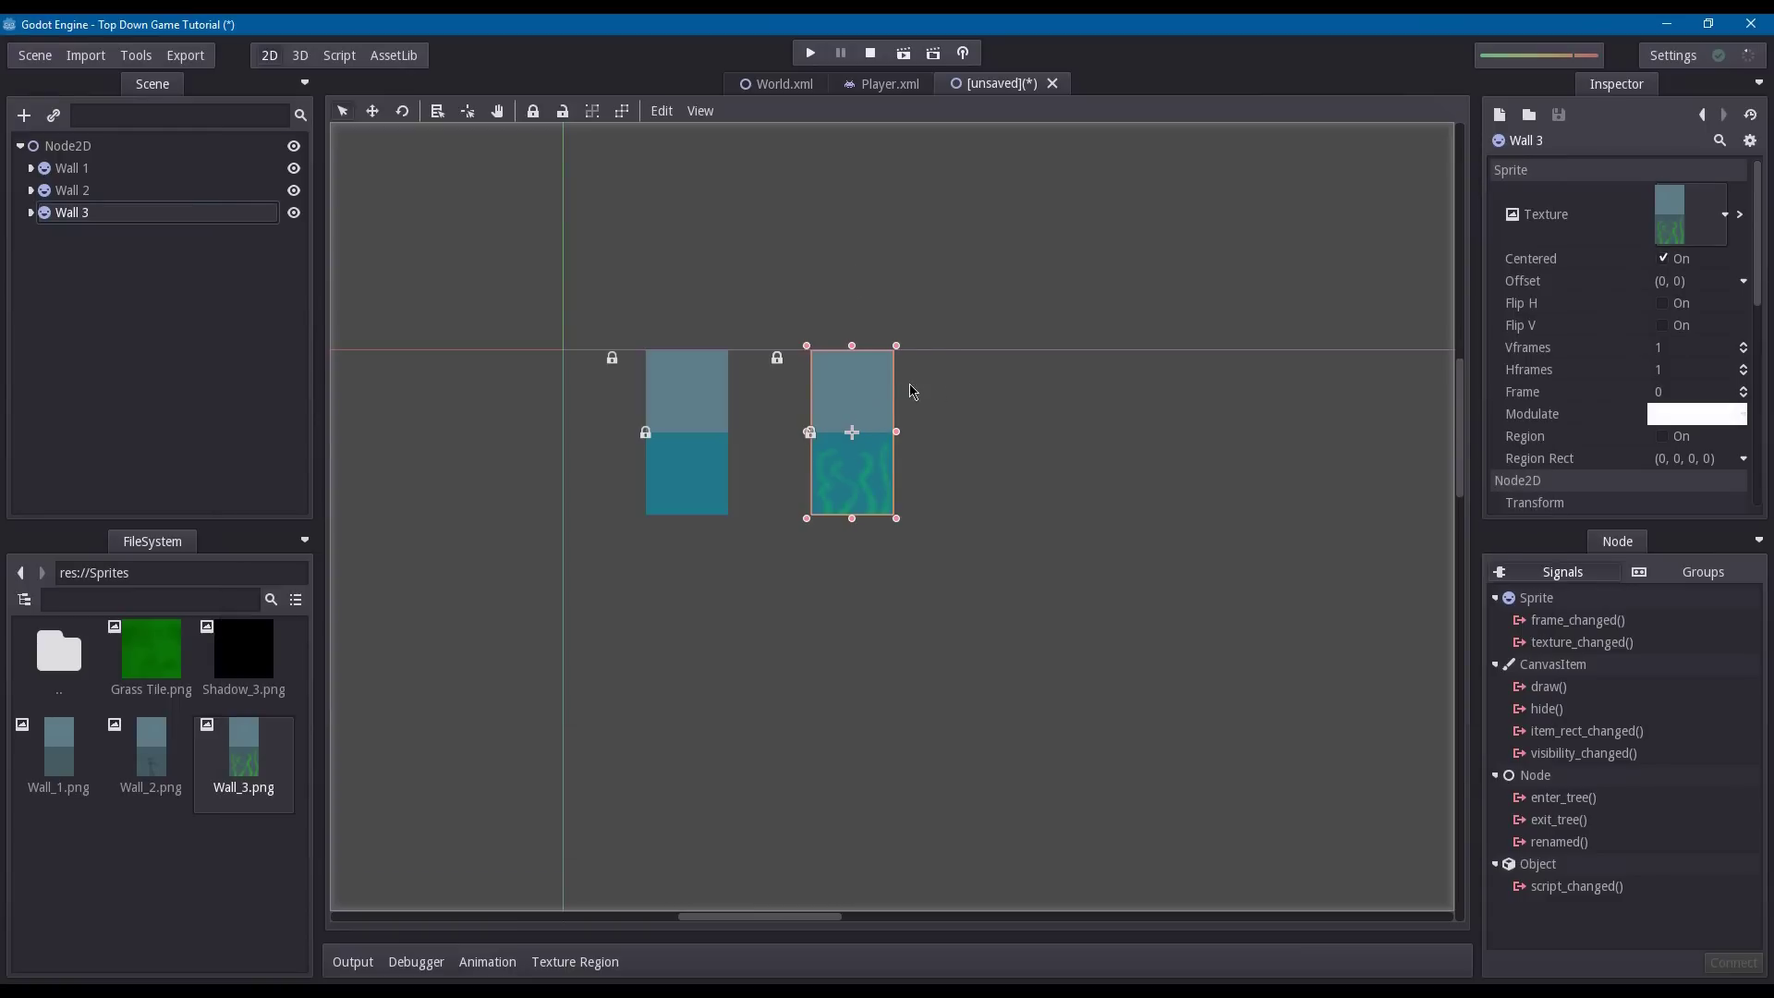
pyautogui.moveTo(913, 392); pyautogui.dragTo(1007, 392)
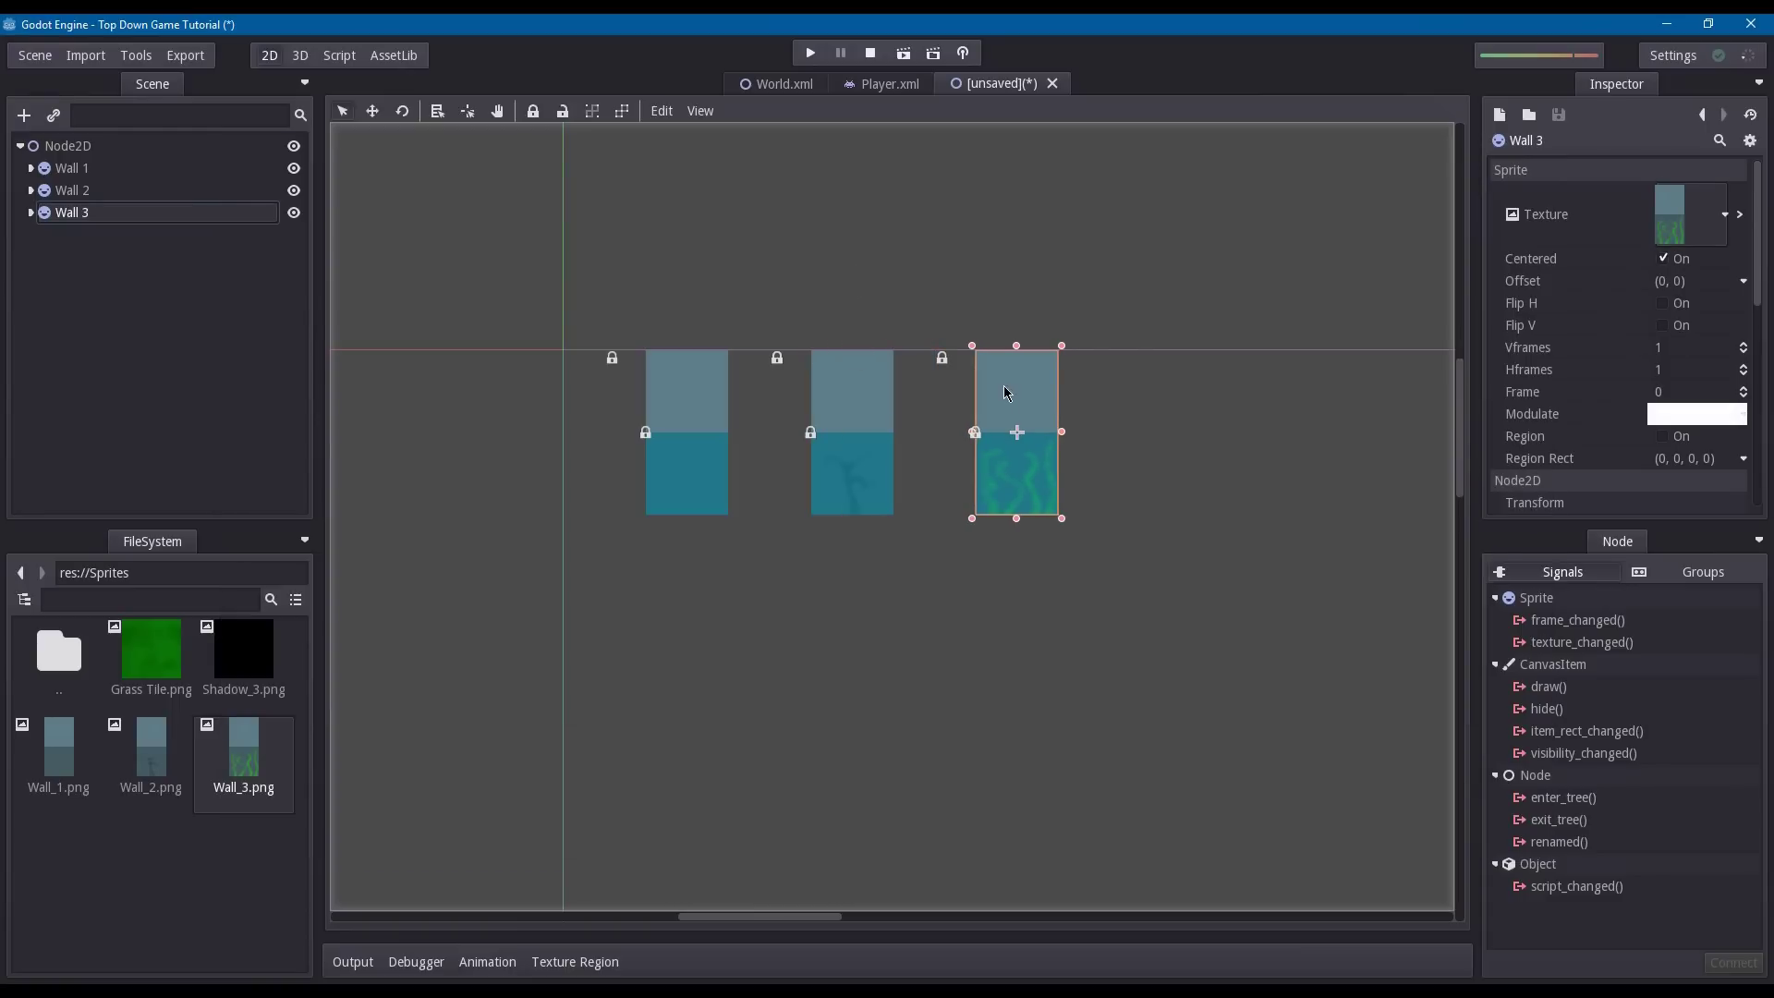
pyautogui.click(1120, 404)
pyautogui.moveTo(1117, 413); pyautogui.dragTo(1050, 416, button='middle')
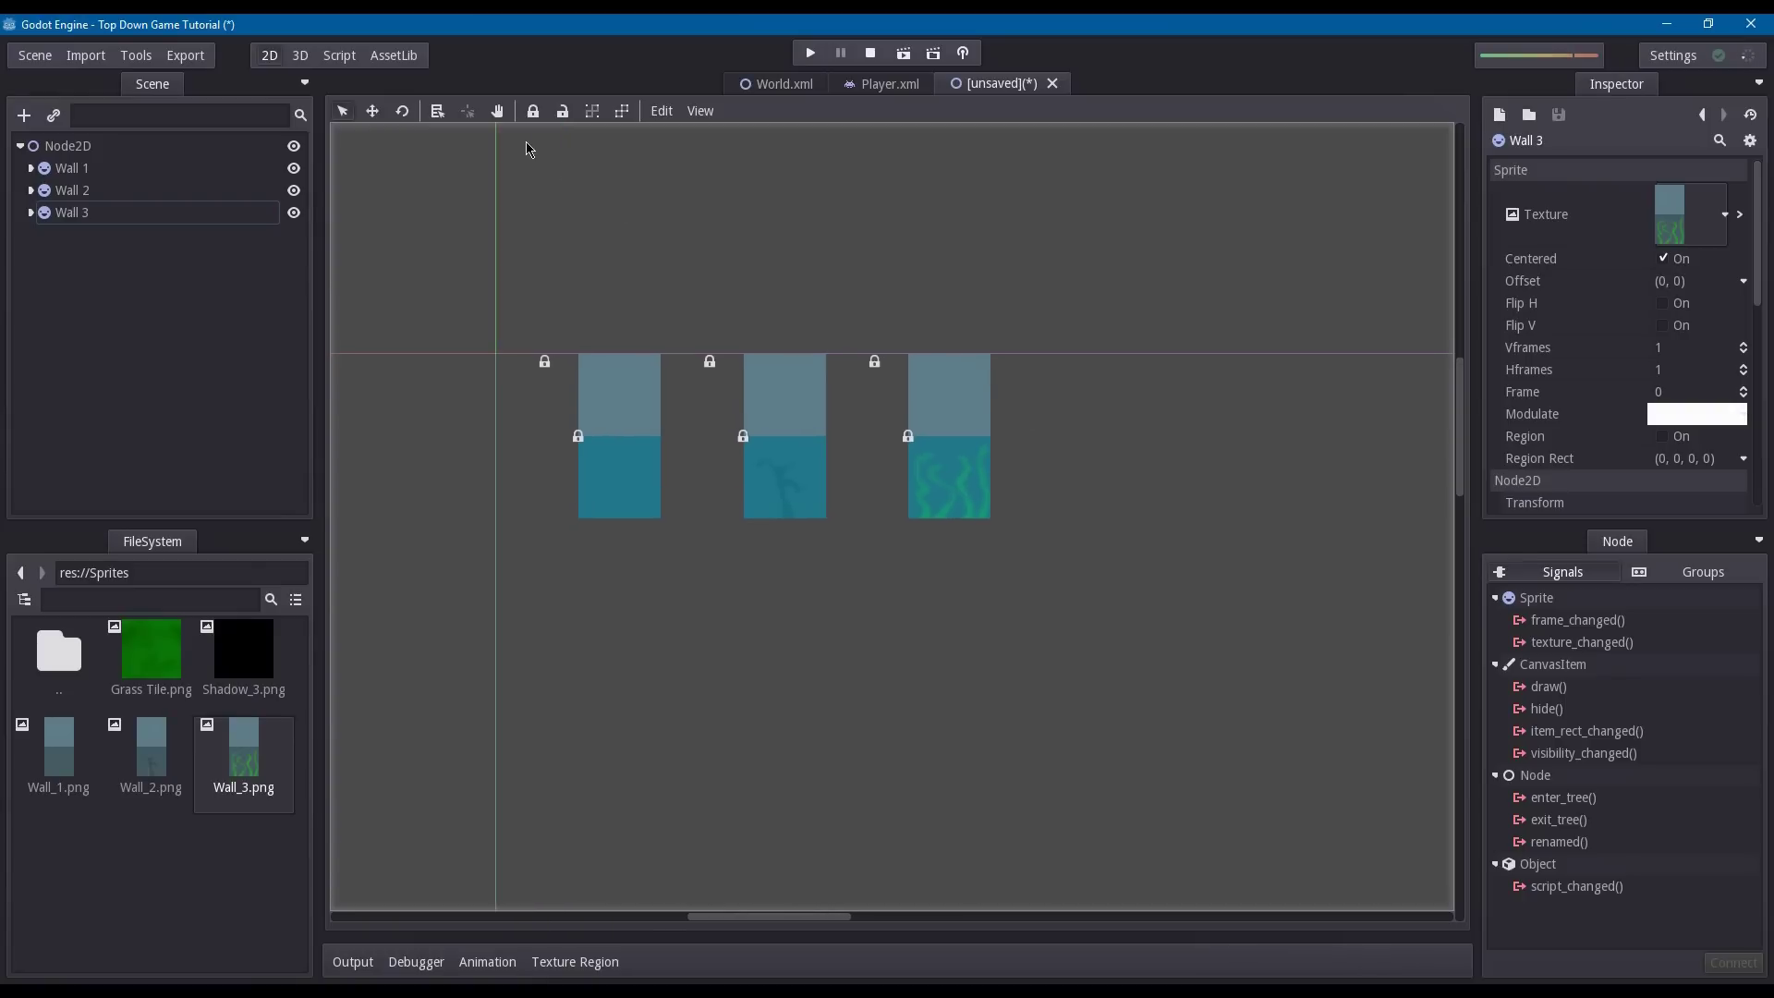
# - Save the scene as TilesetScene.xml in the res://Scenes folder
pyautogui.click(48, 55)
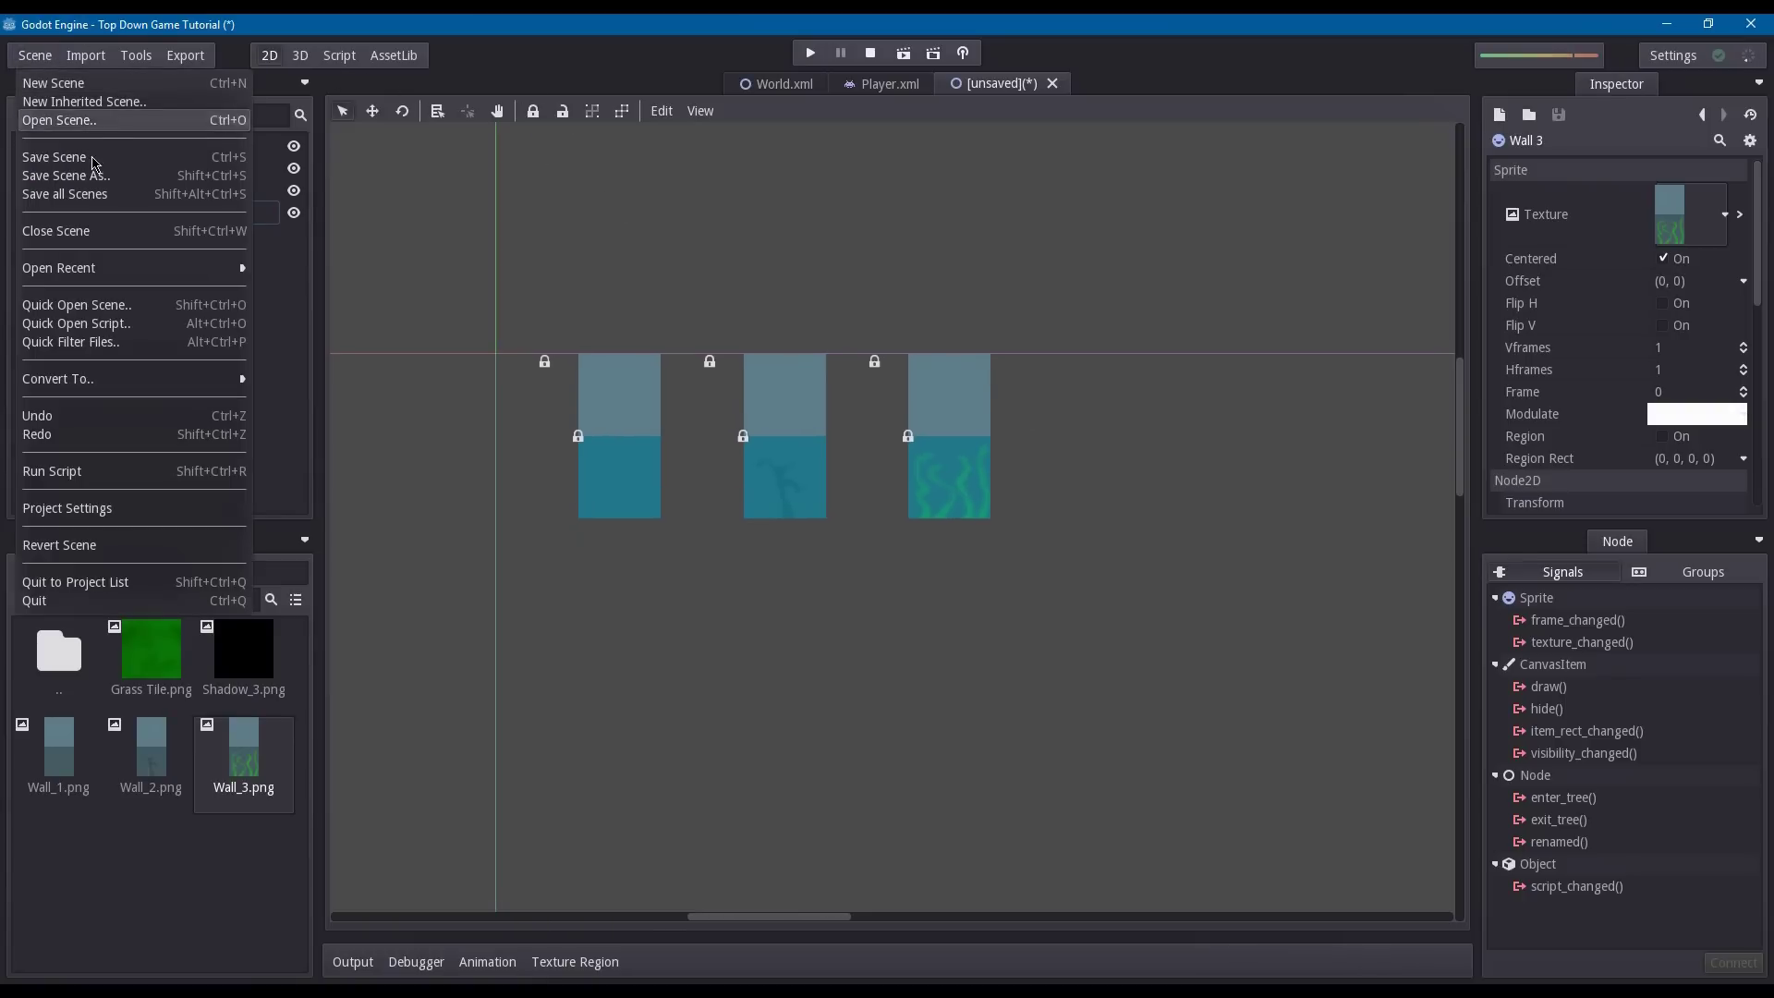
pyautogui.click(100, 176)
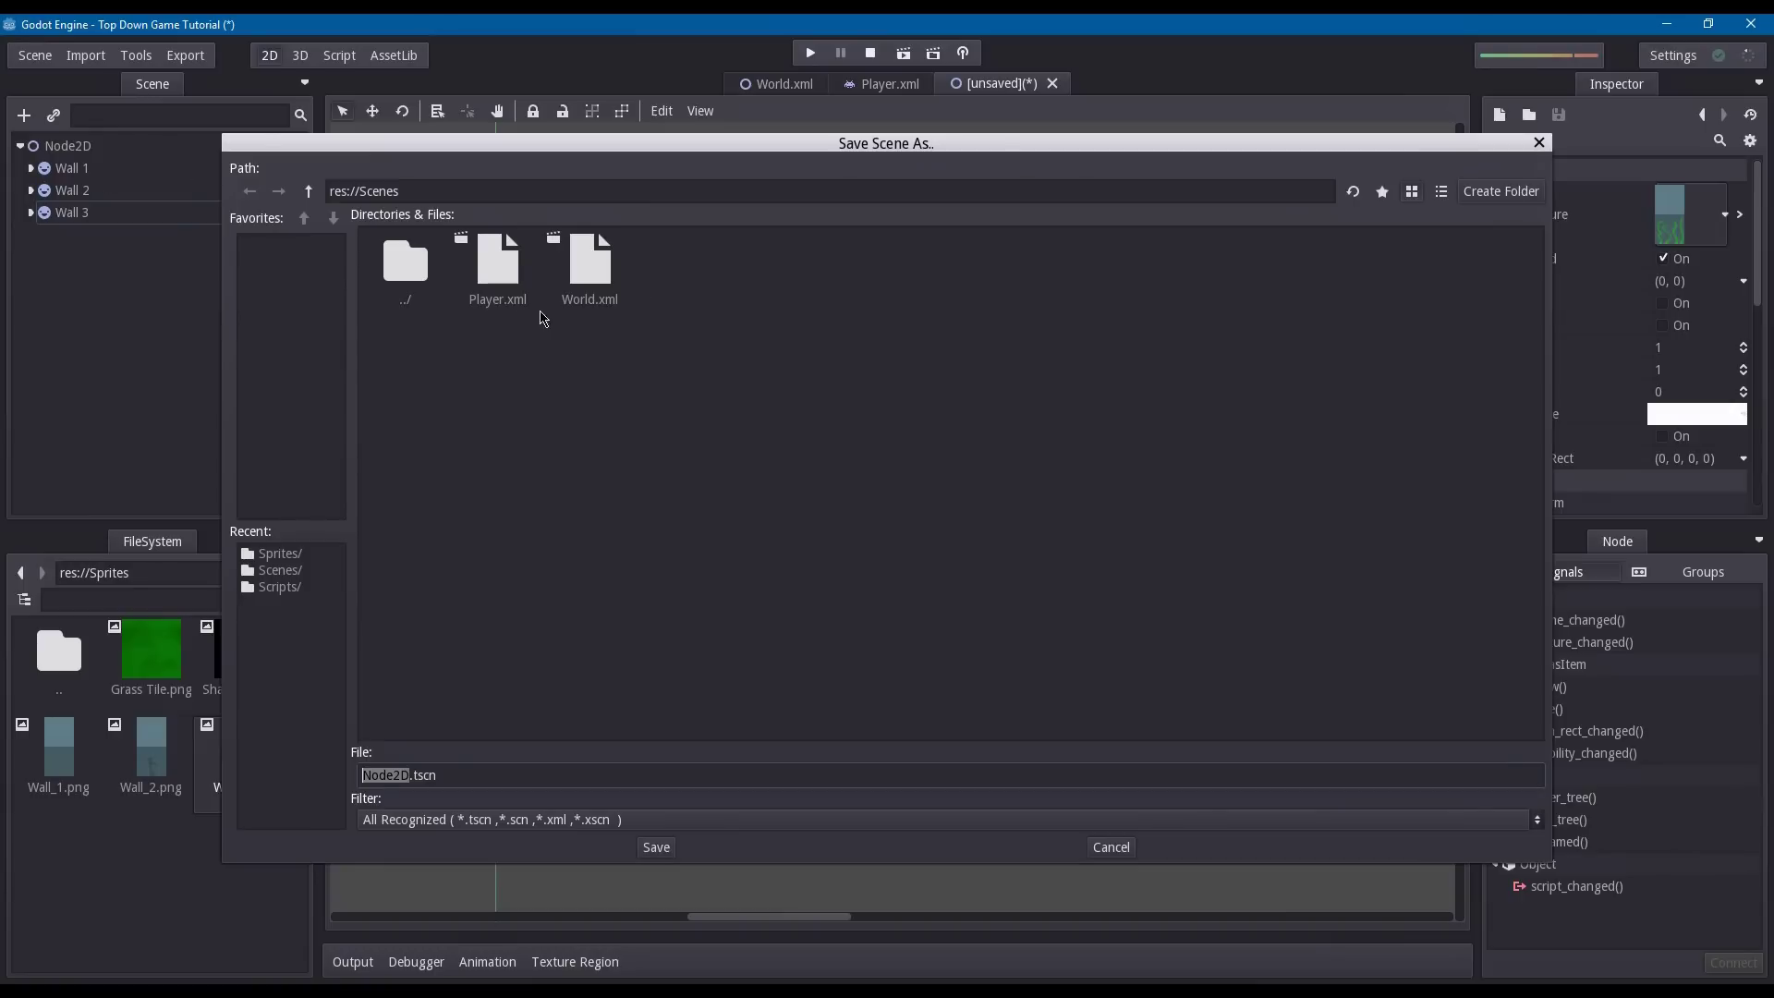
pyautogui.write('Ti')
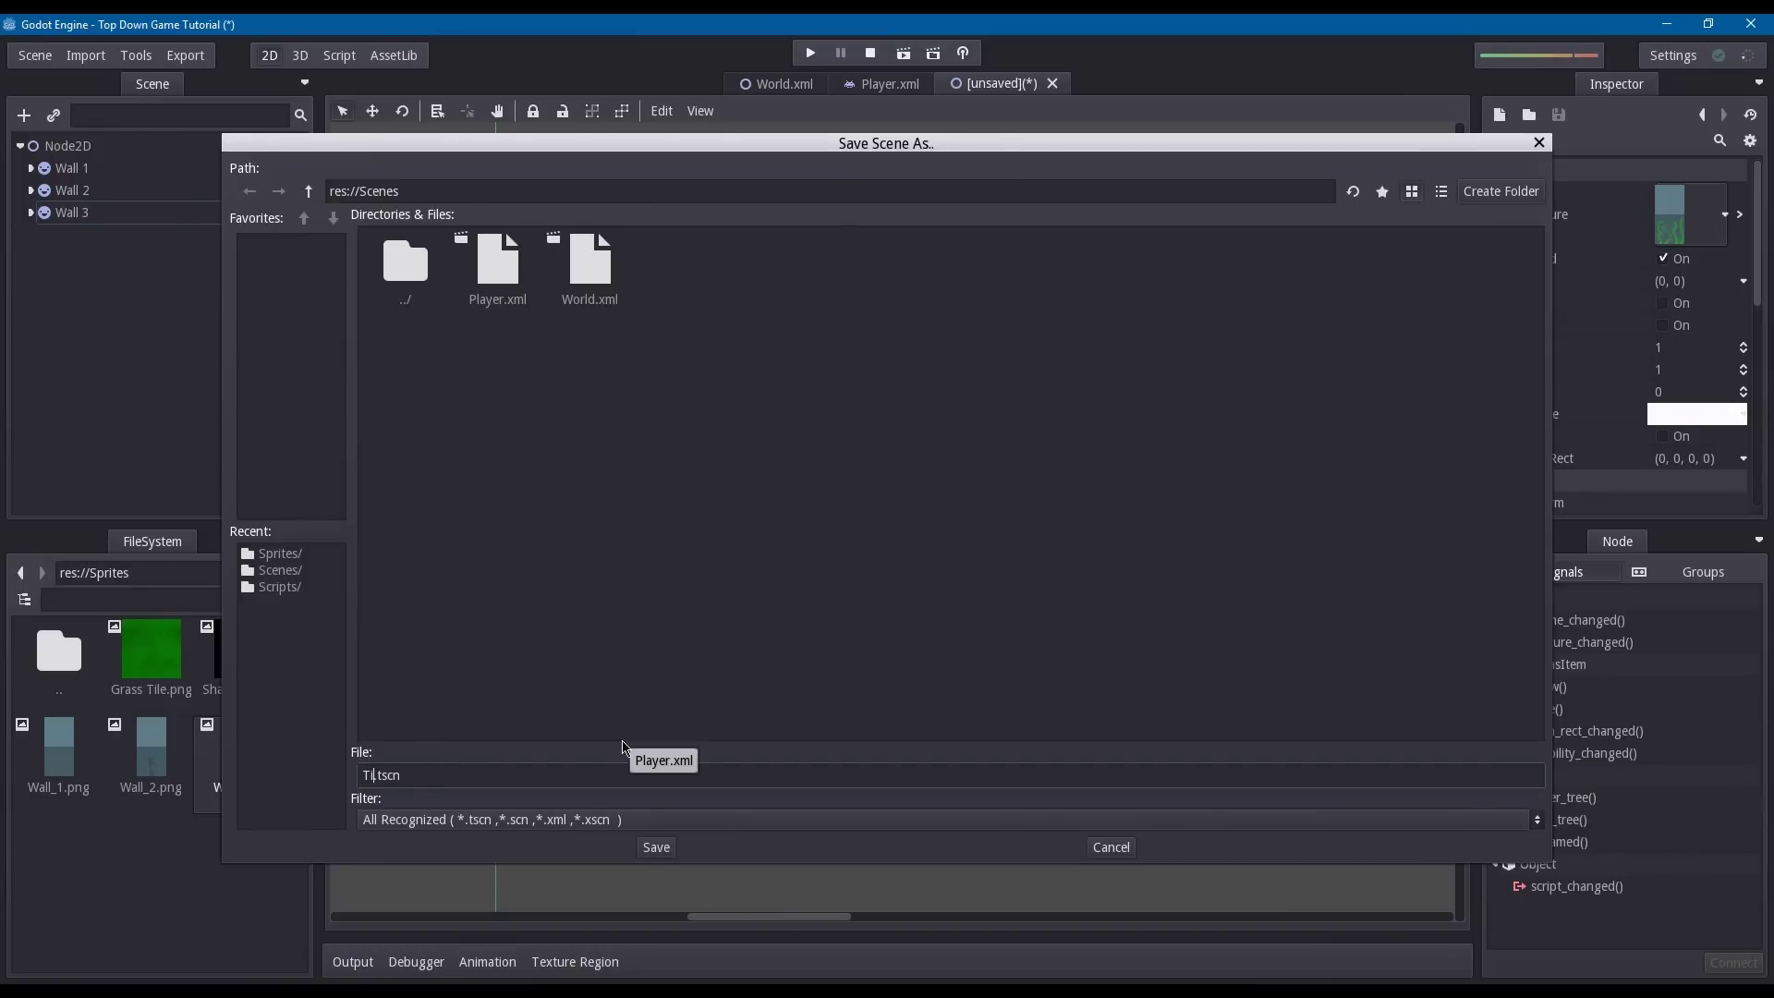
pyautogui.write('lesetScene.xml')
pyautogui.press('Return')
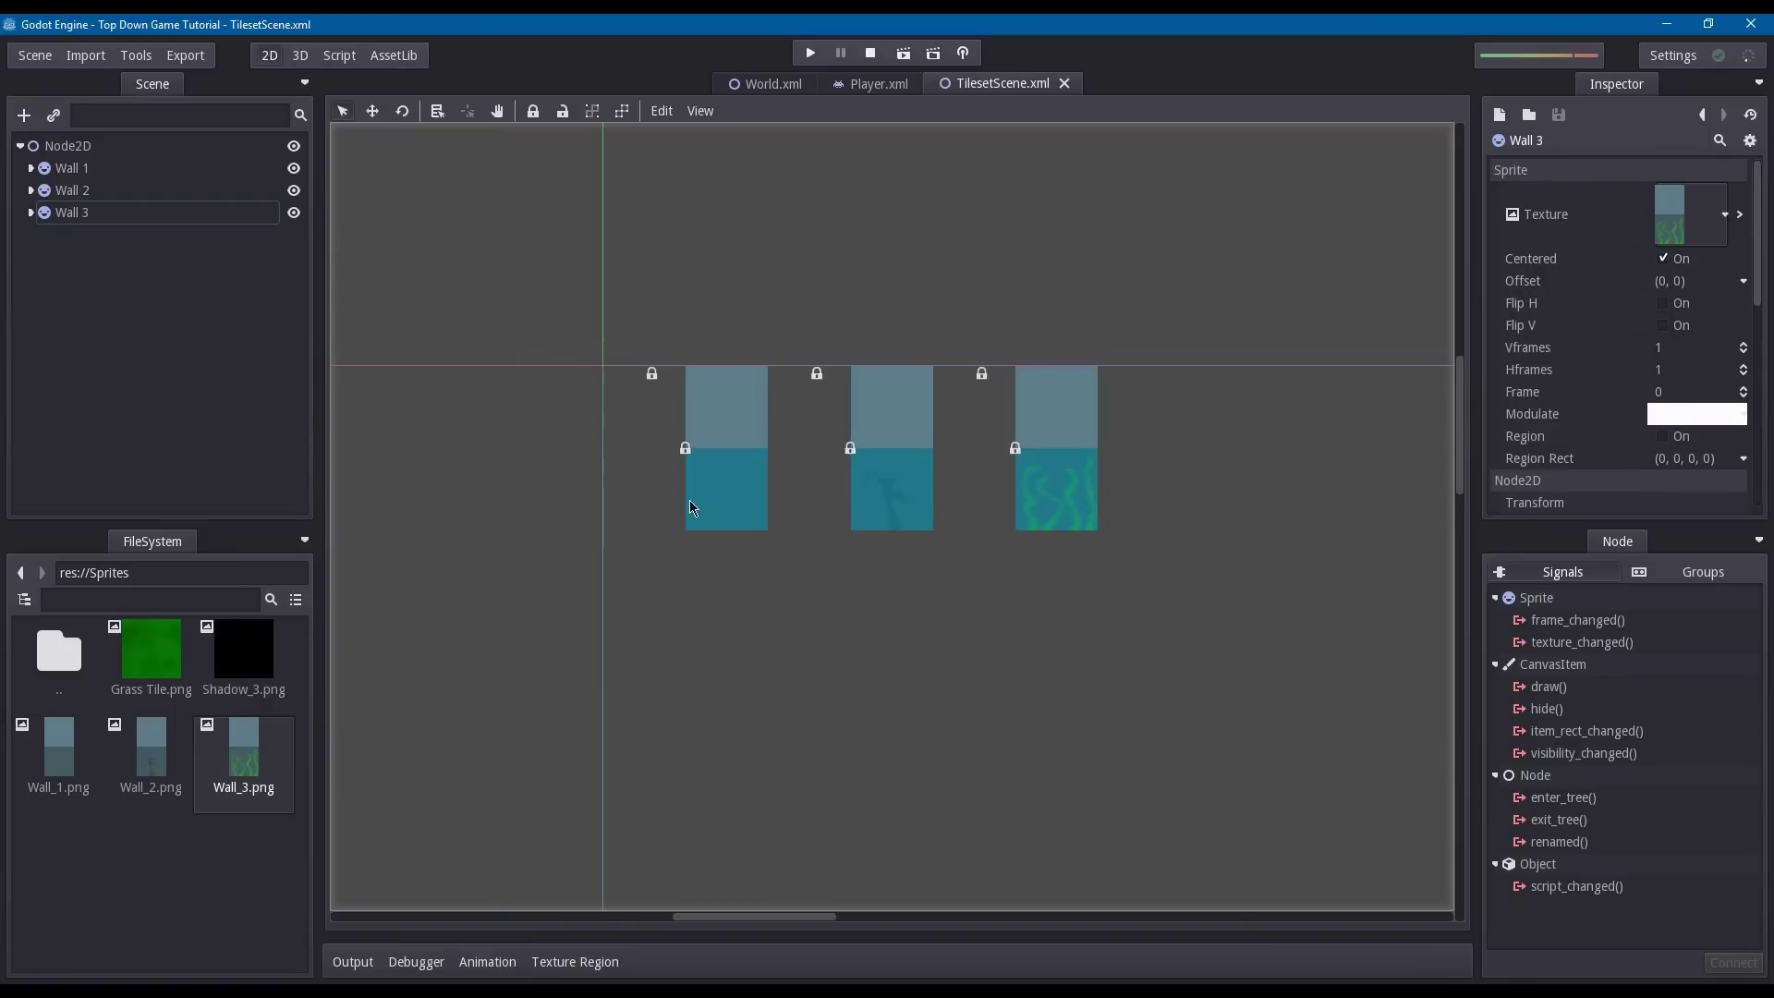
# - Convert the scene to a TileSet and export it as Tileset.xml in the res://Scenes folder
pyautogui.moveTo(1270, 510); pyautogui.dragTo(1247, 522, button='middle')
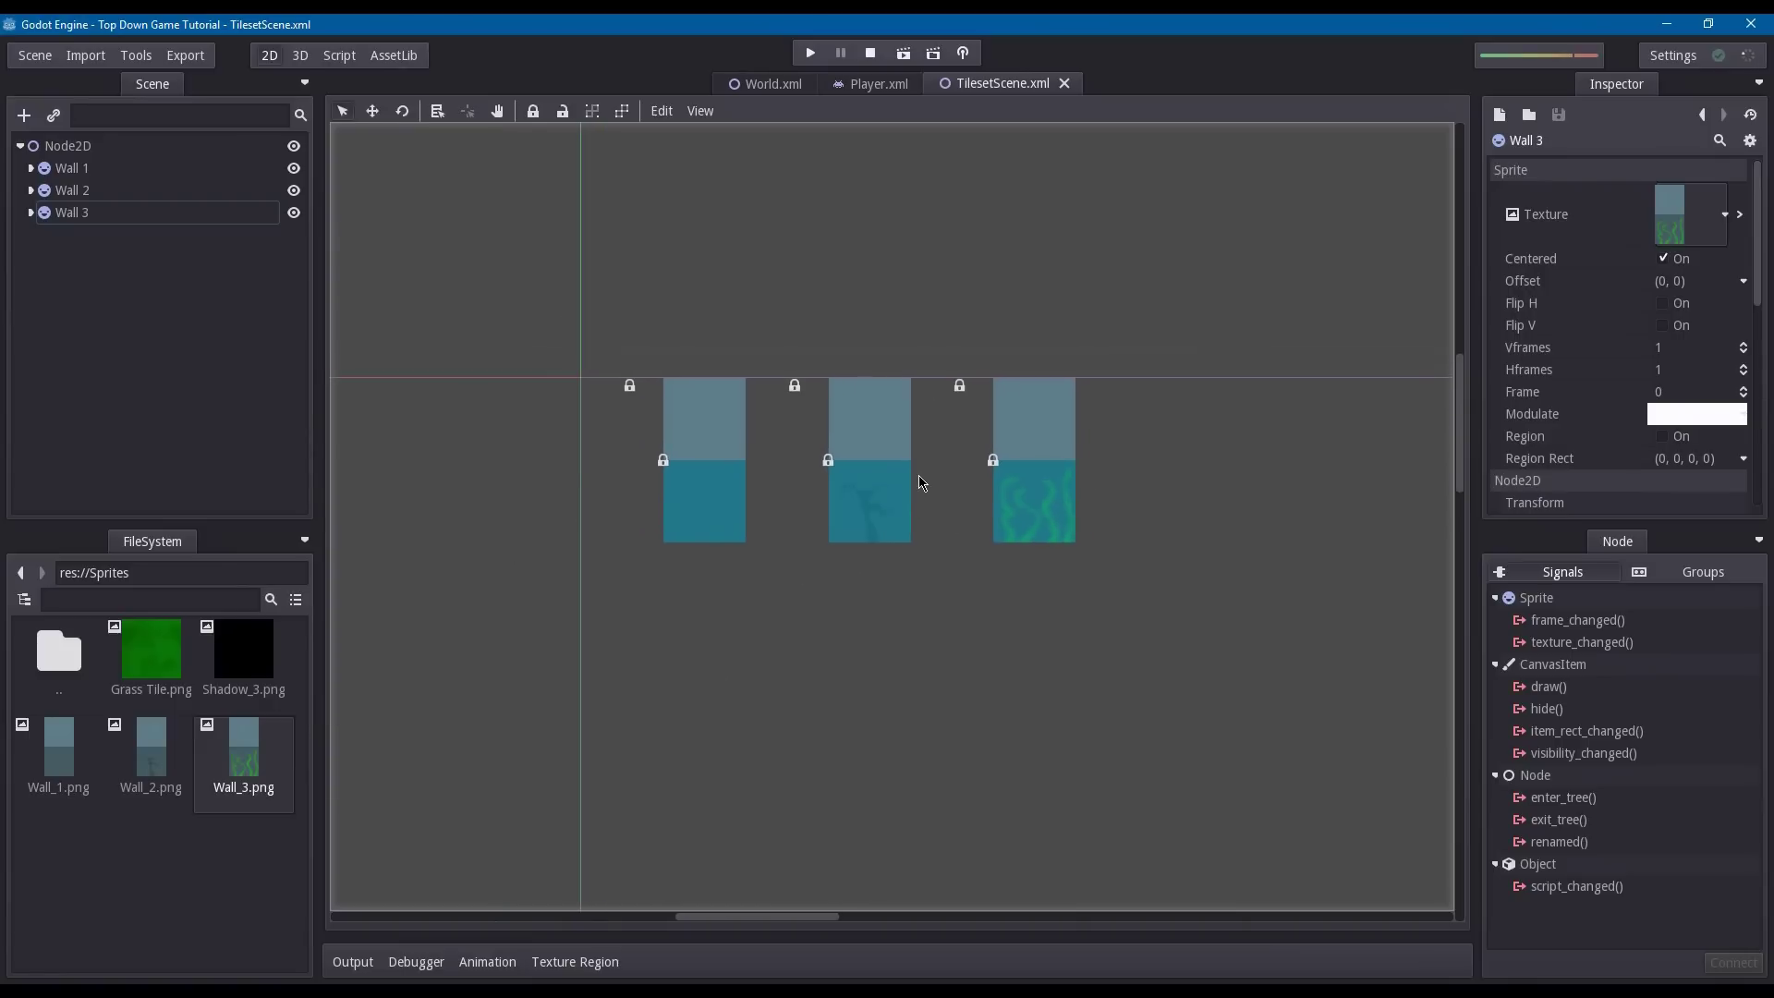
pyautogui.click(37, 57)
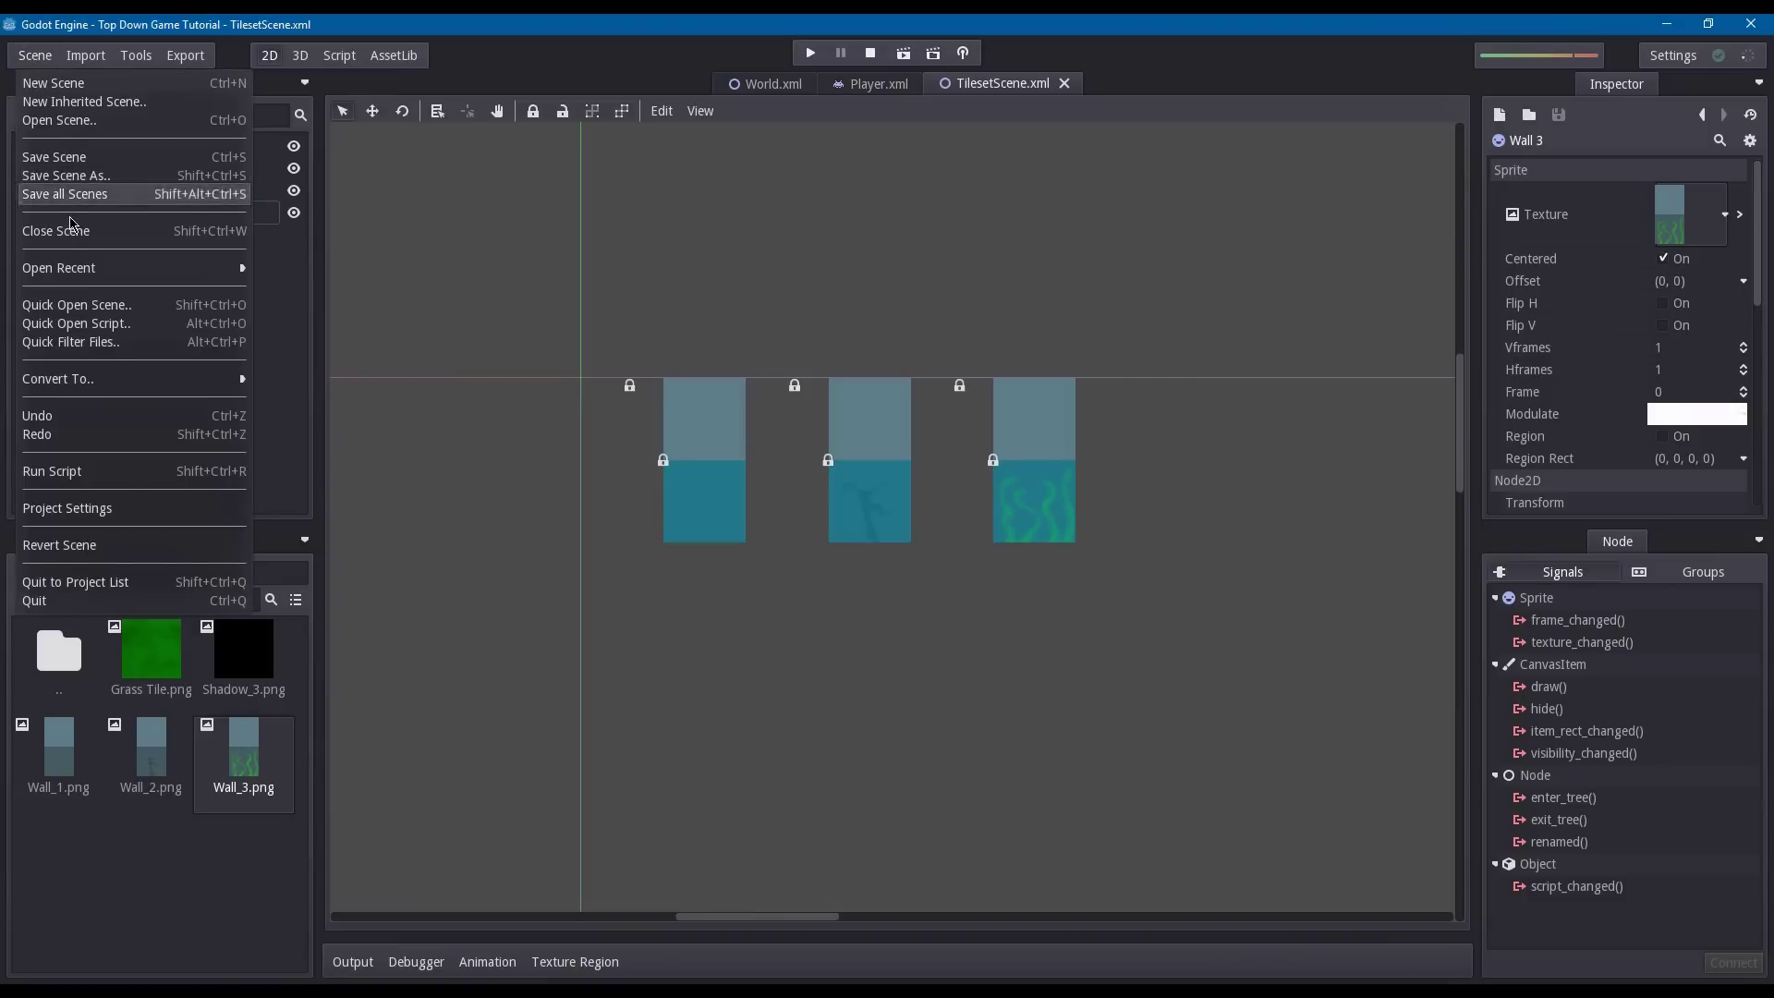
pyautogui.moveTo(118, 388)
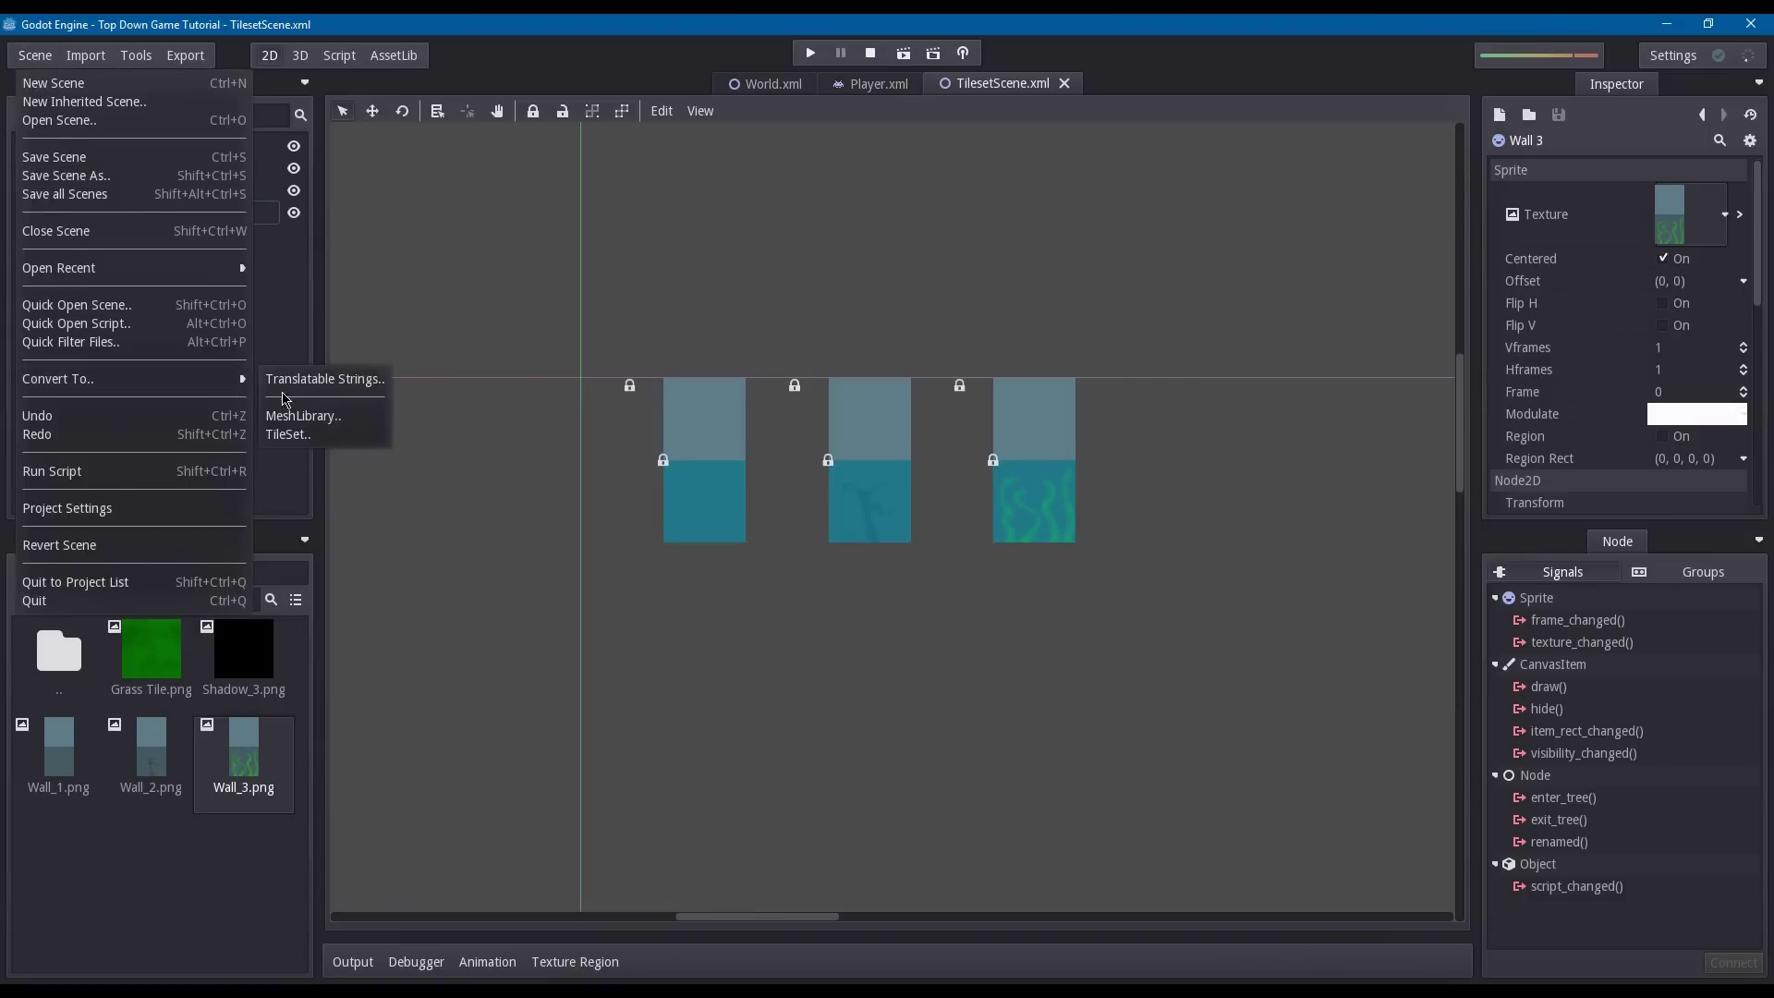
pyautogui.click(287, 432)
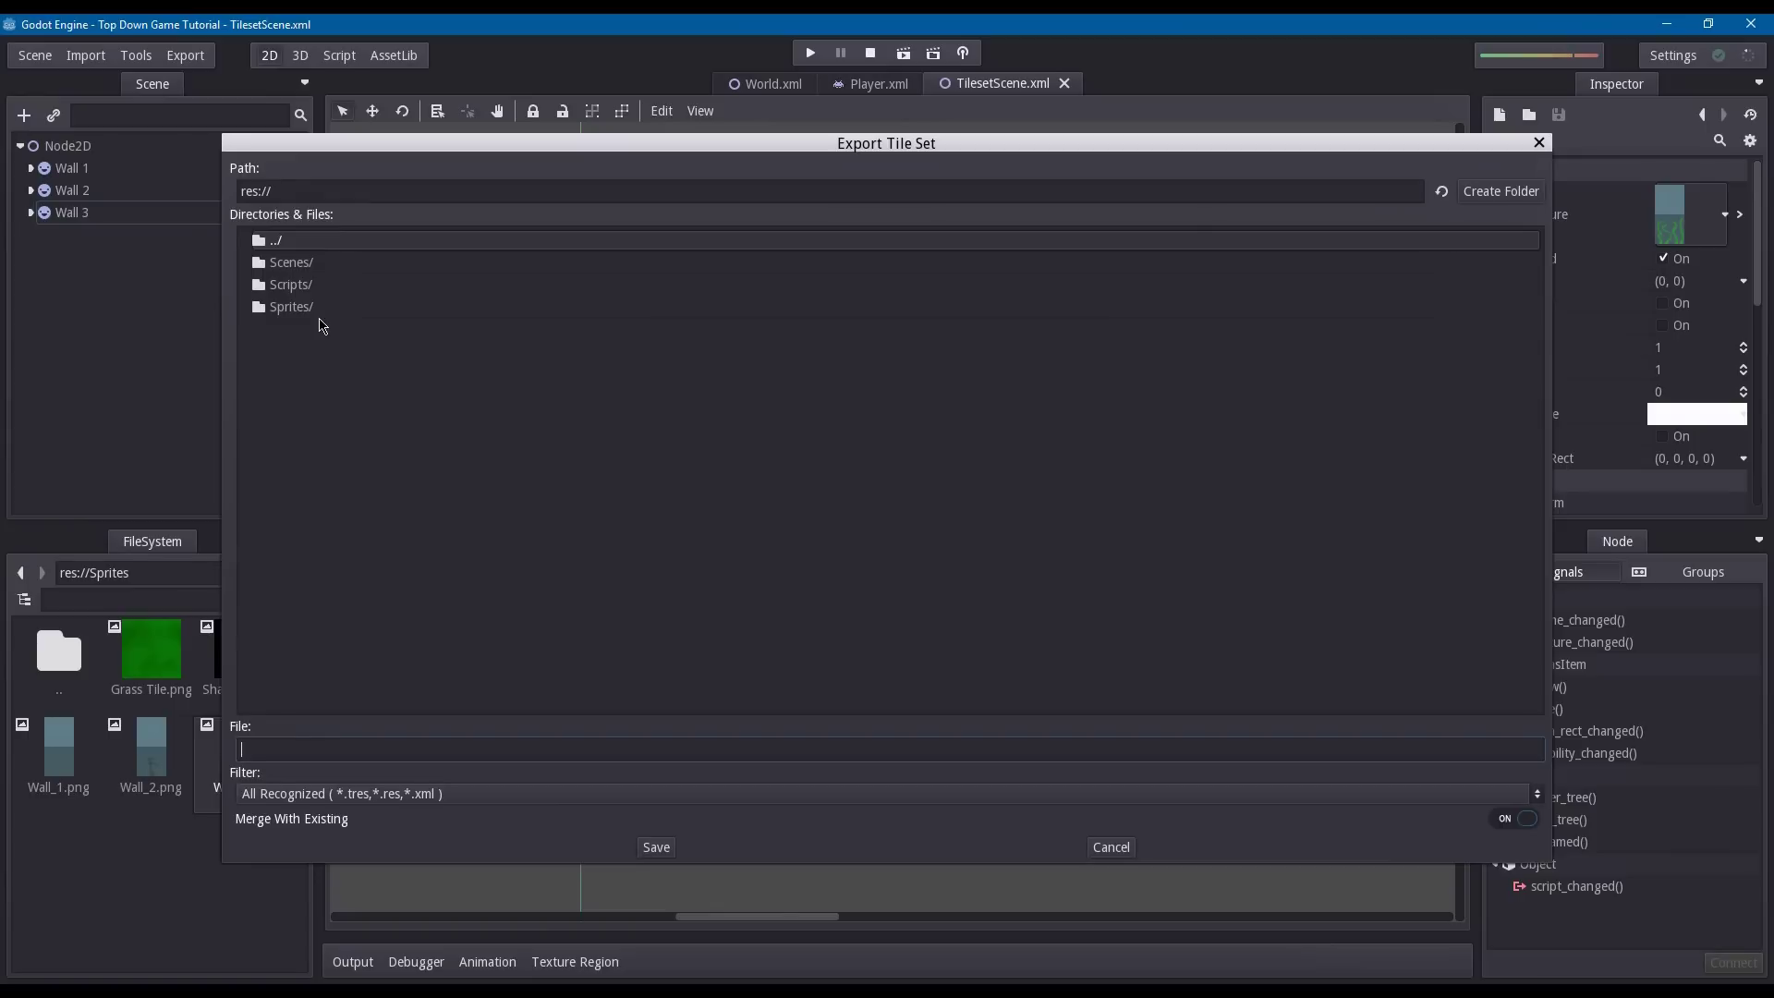
pyautogui.doubleClick(323, 271)
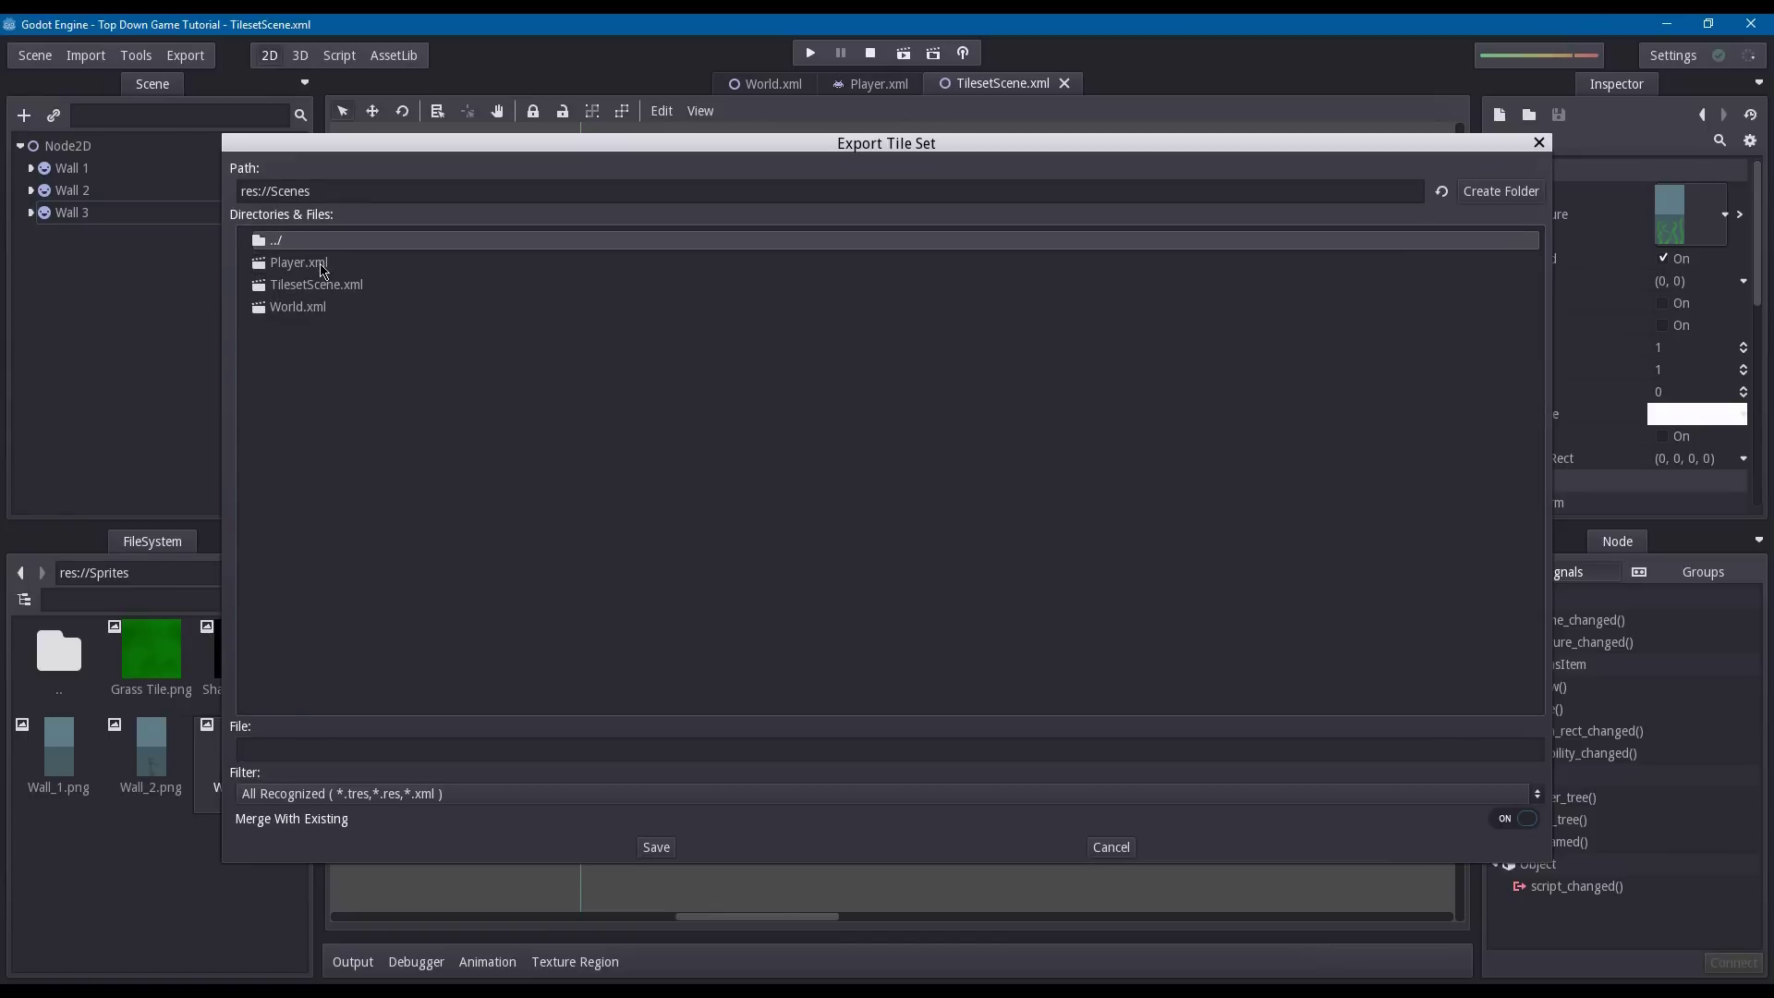
pyautogui.click(276, 746)
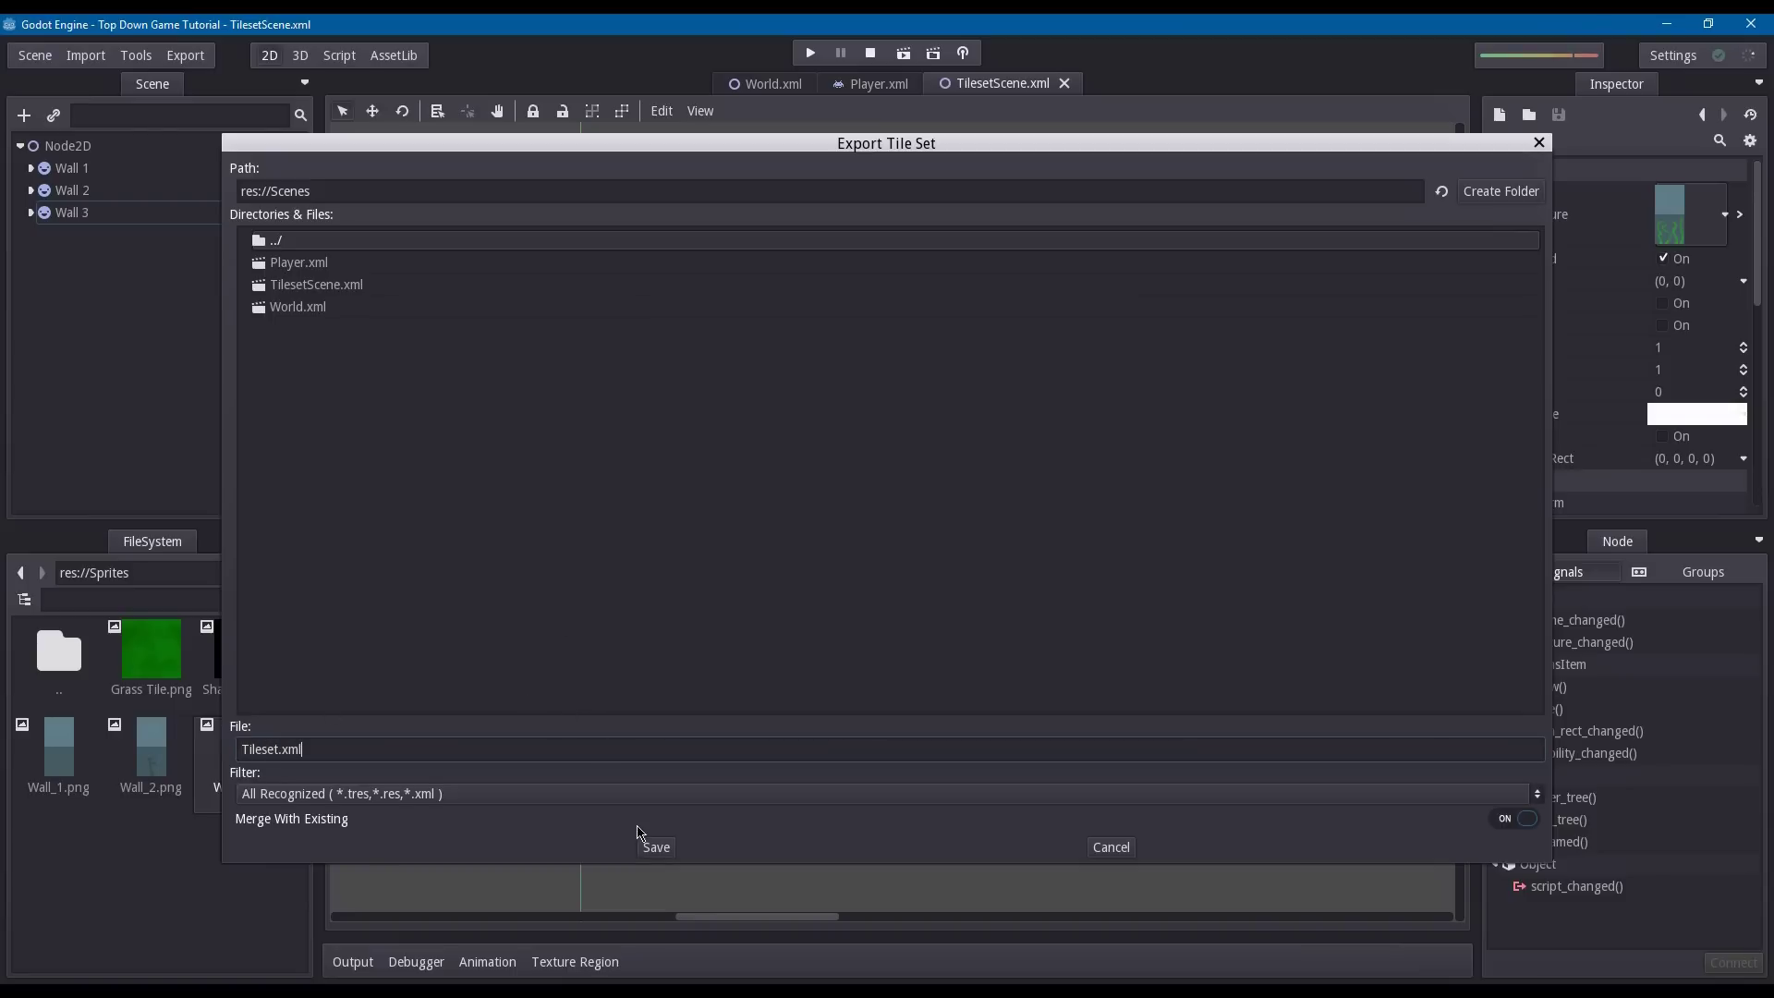
pyautogui.click(656, 847)
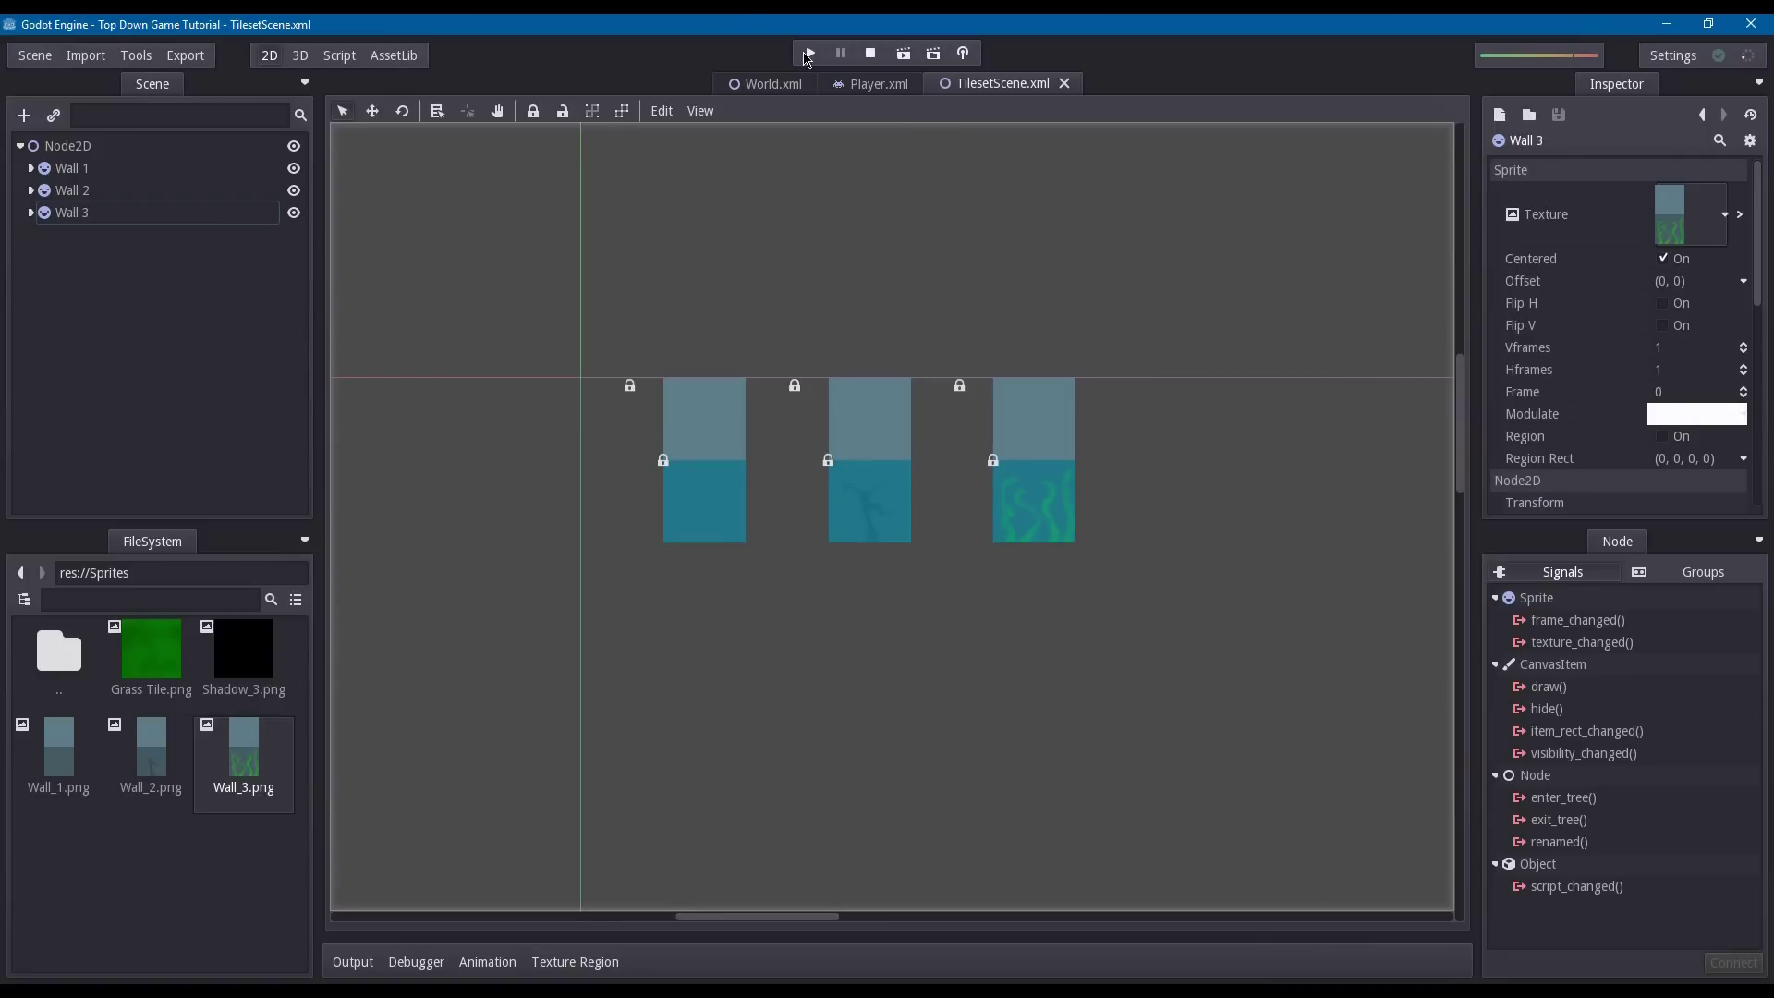
# - Add a TileMap node under World in the World.xml scene and place it above the Player node
pyautogui.click(767, 85)
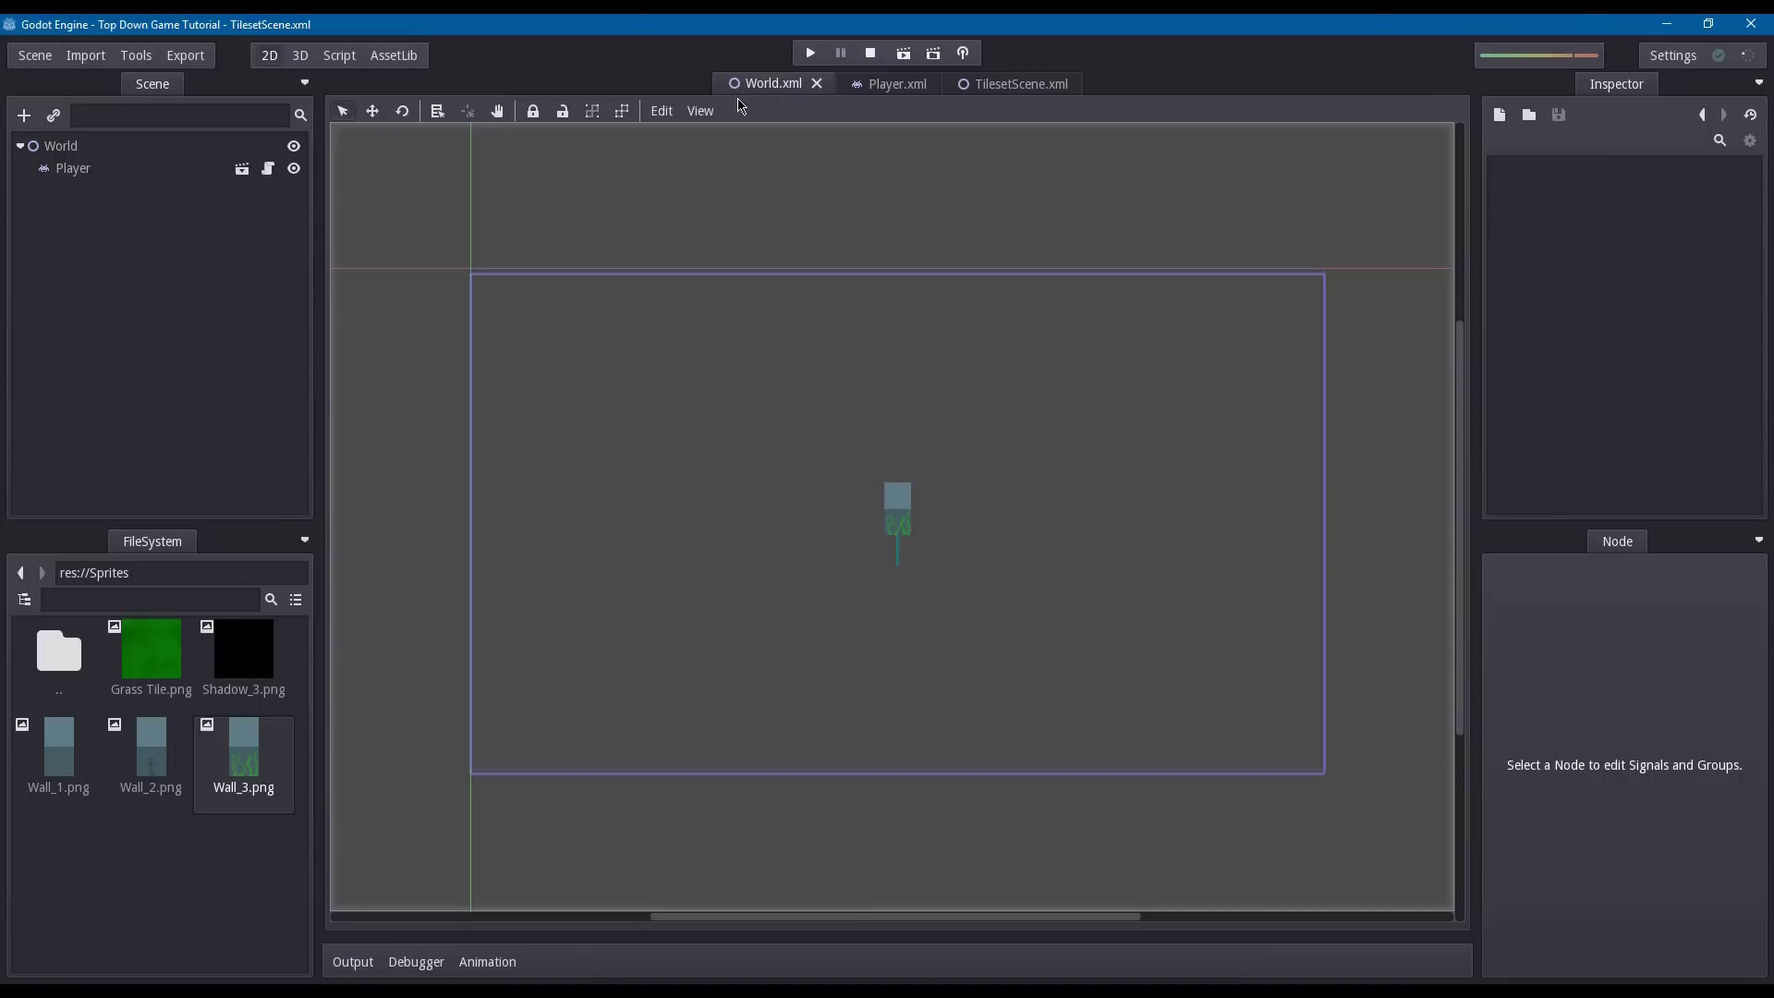
pyautogui.click(122, 153)
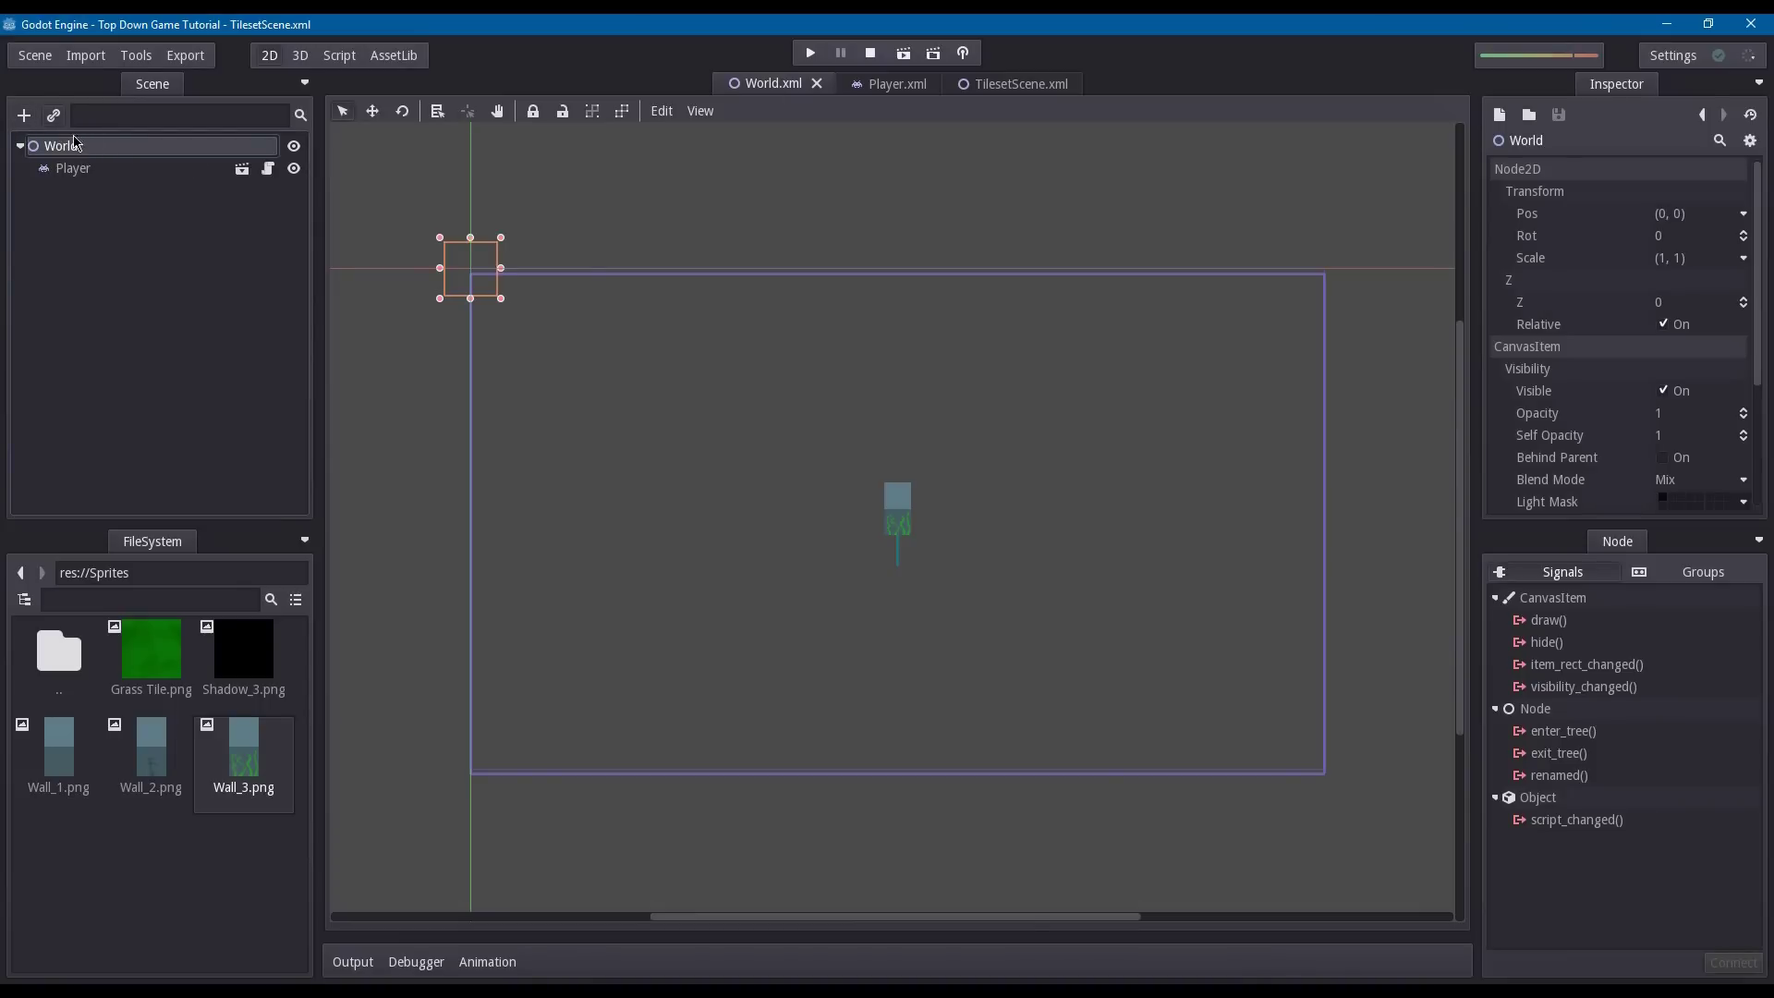
pyautogui.click(24, 117)
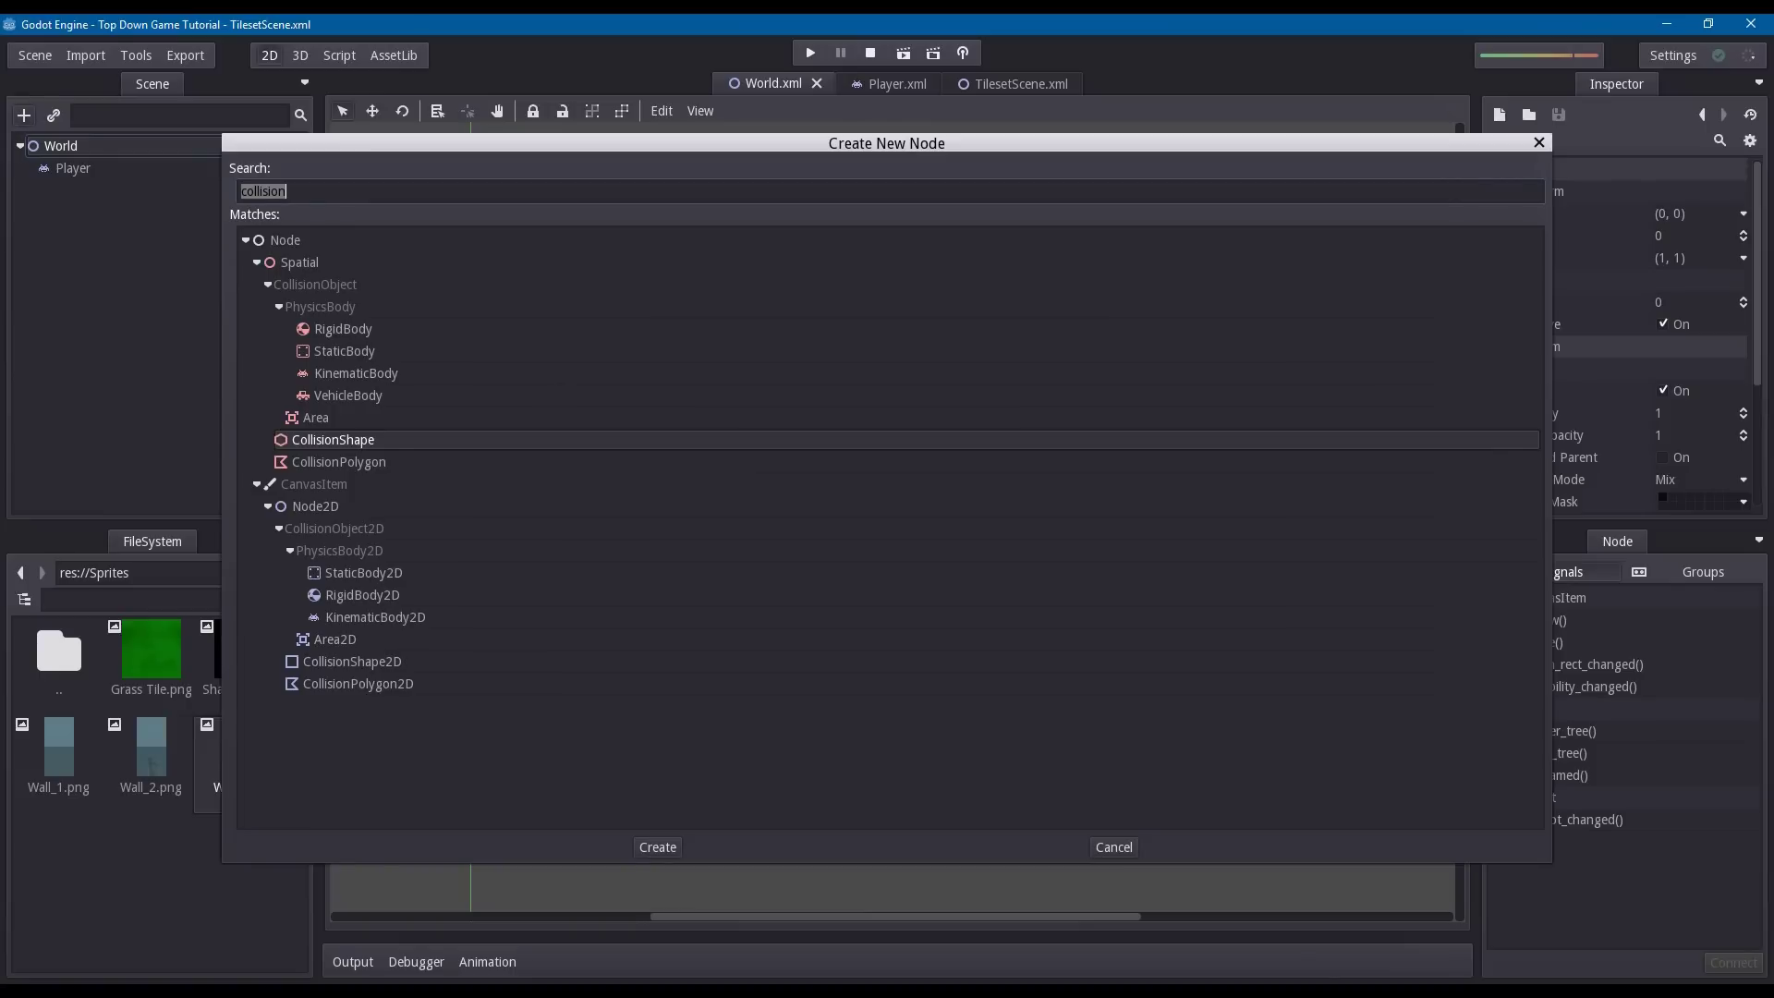
pyautogui.write('TileMap')
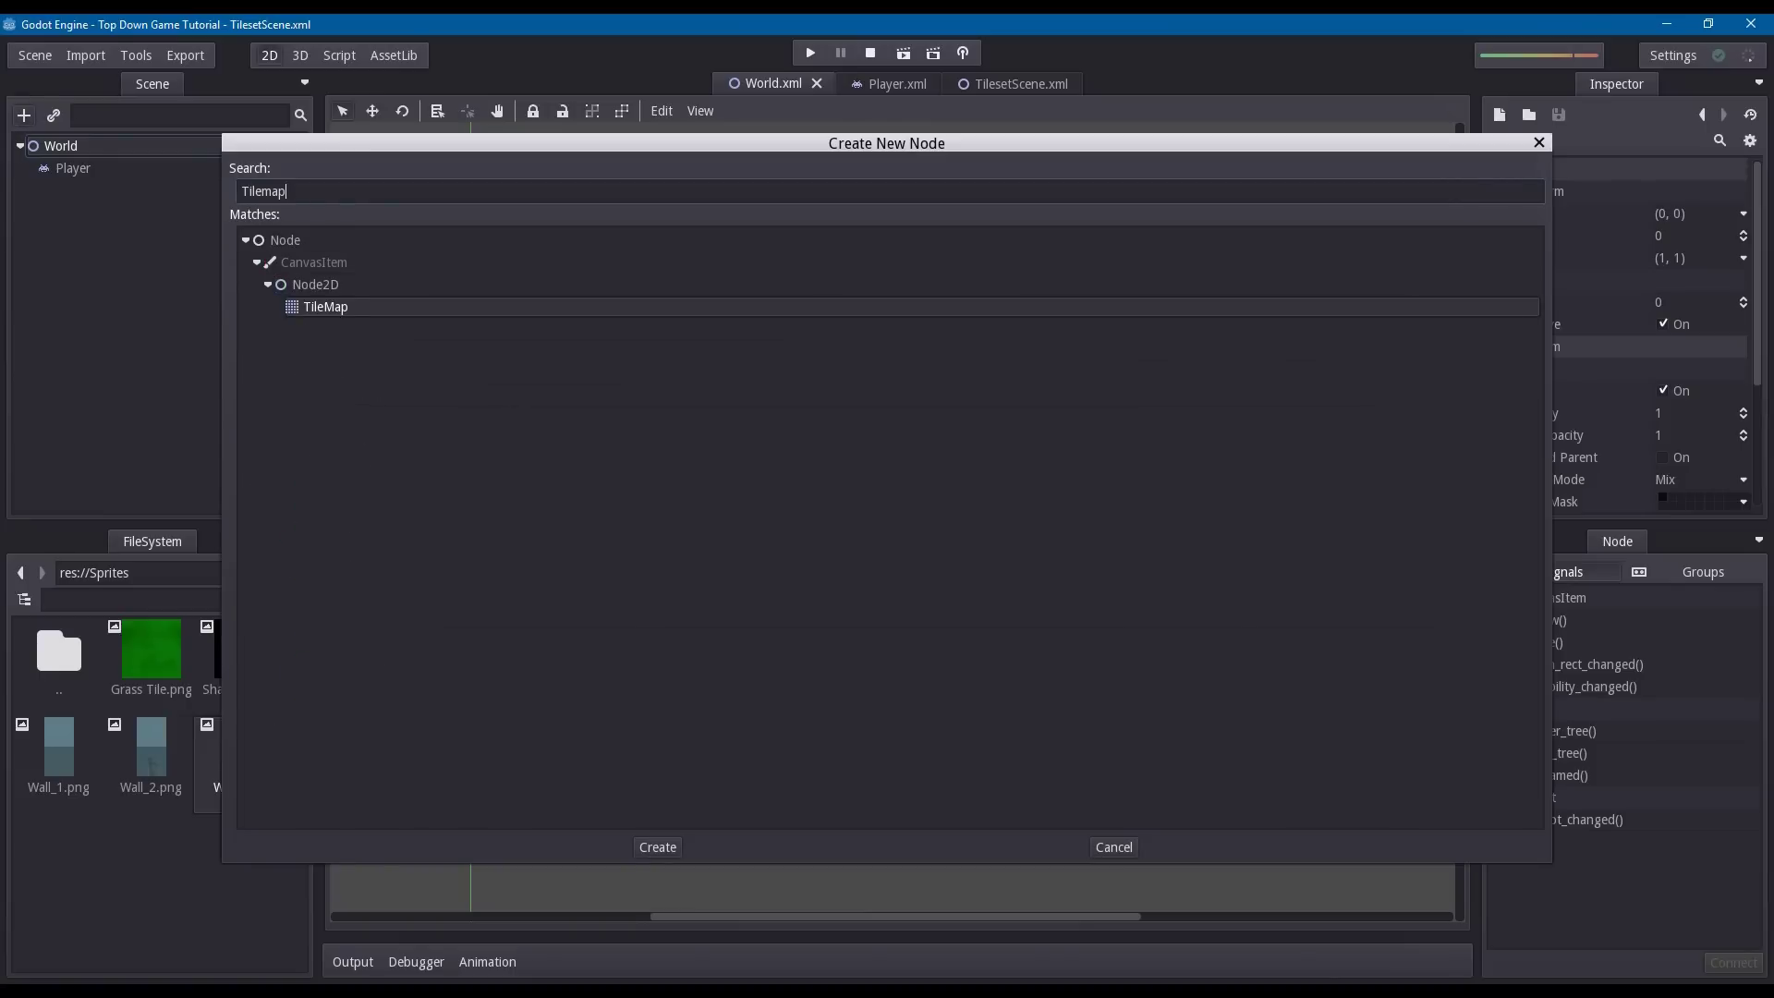
pyautogui.press('Return')
pyautogui.click(167, 193)
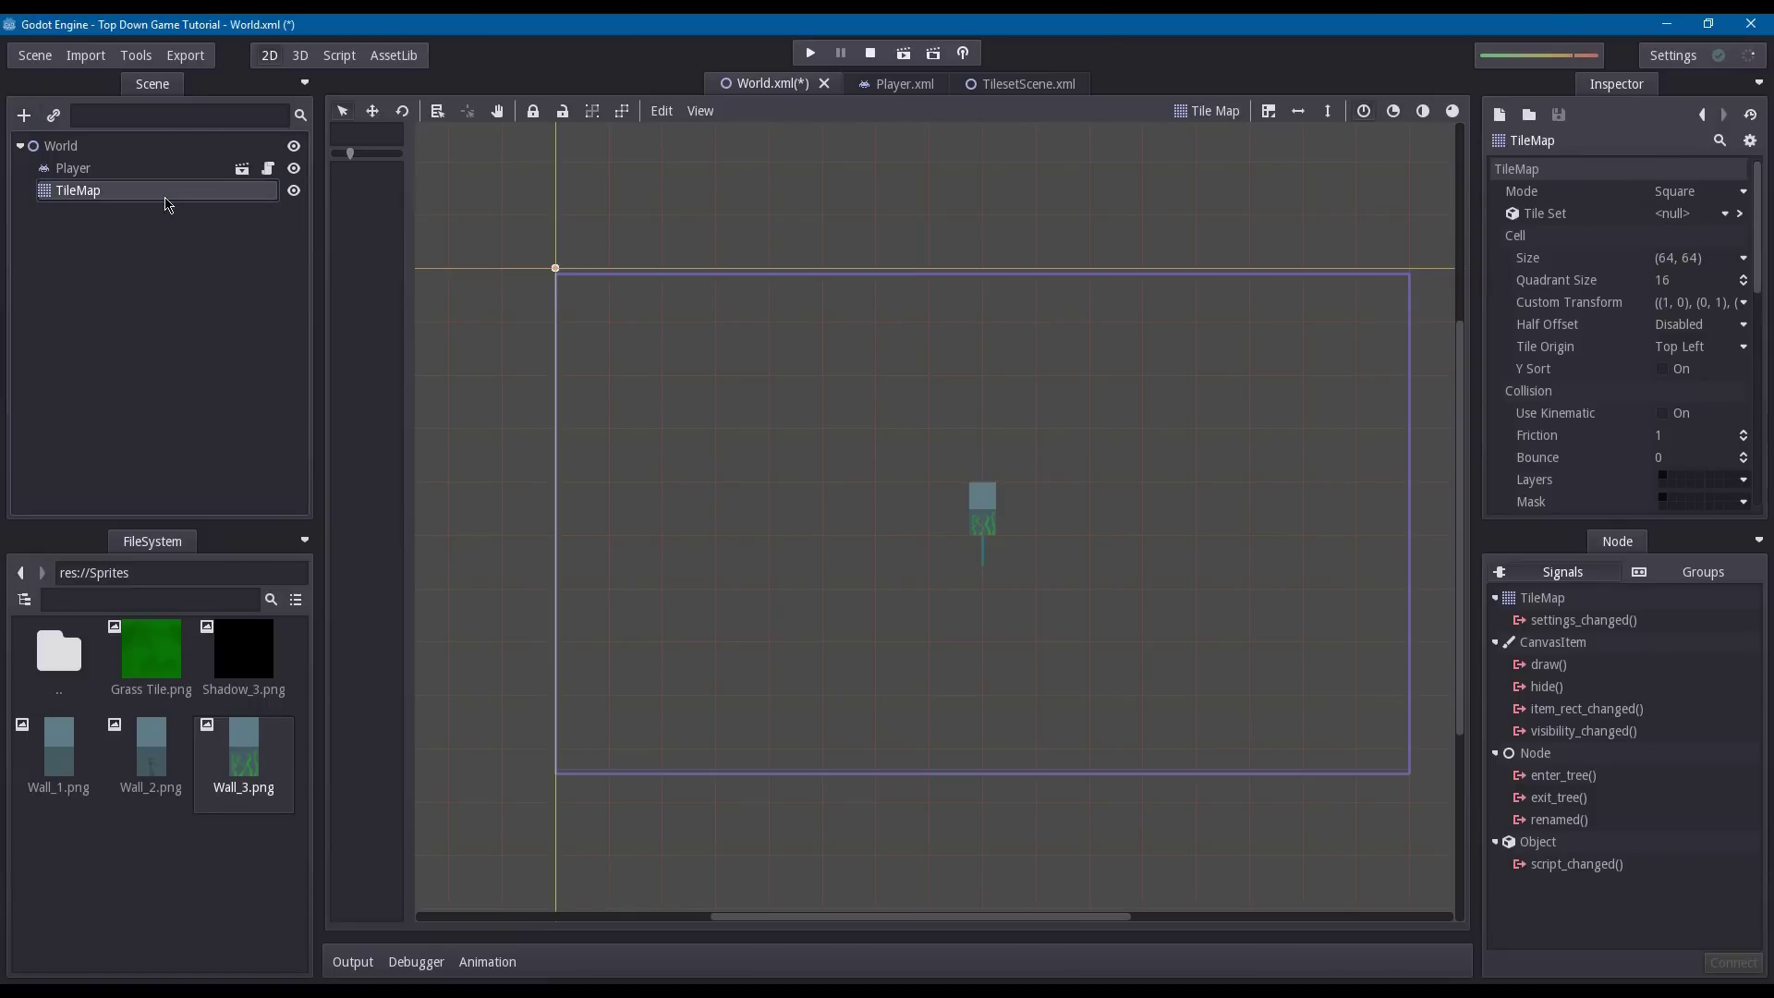
pyautogui.hotkey('ctrl', 'Up')
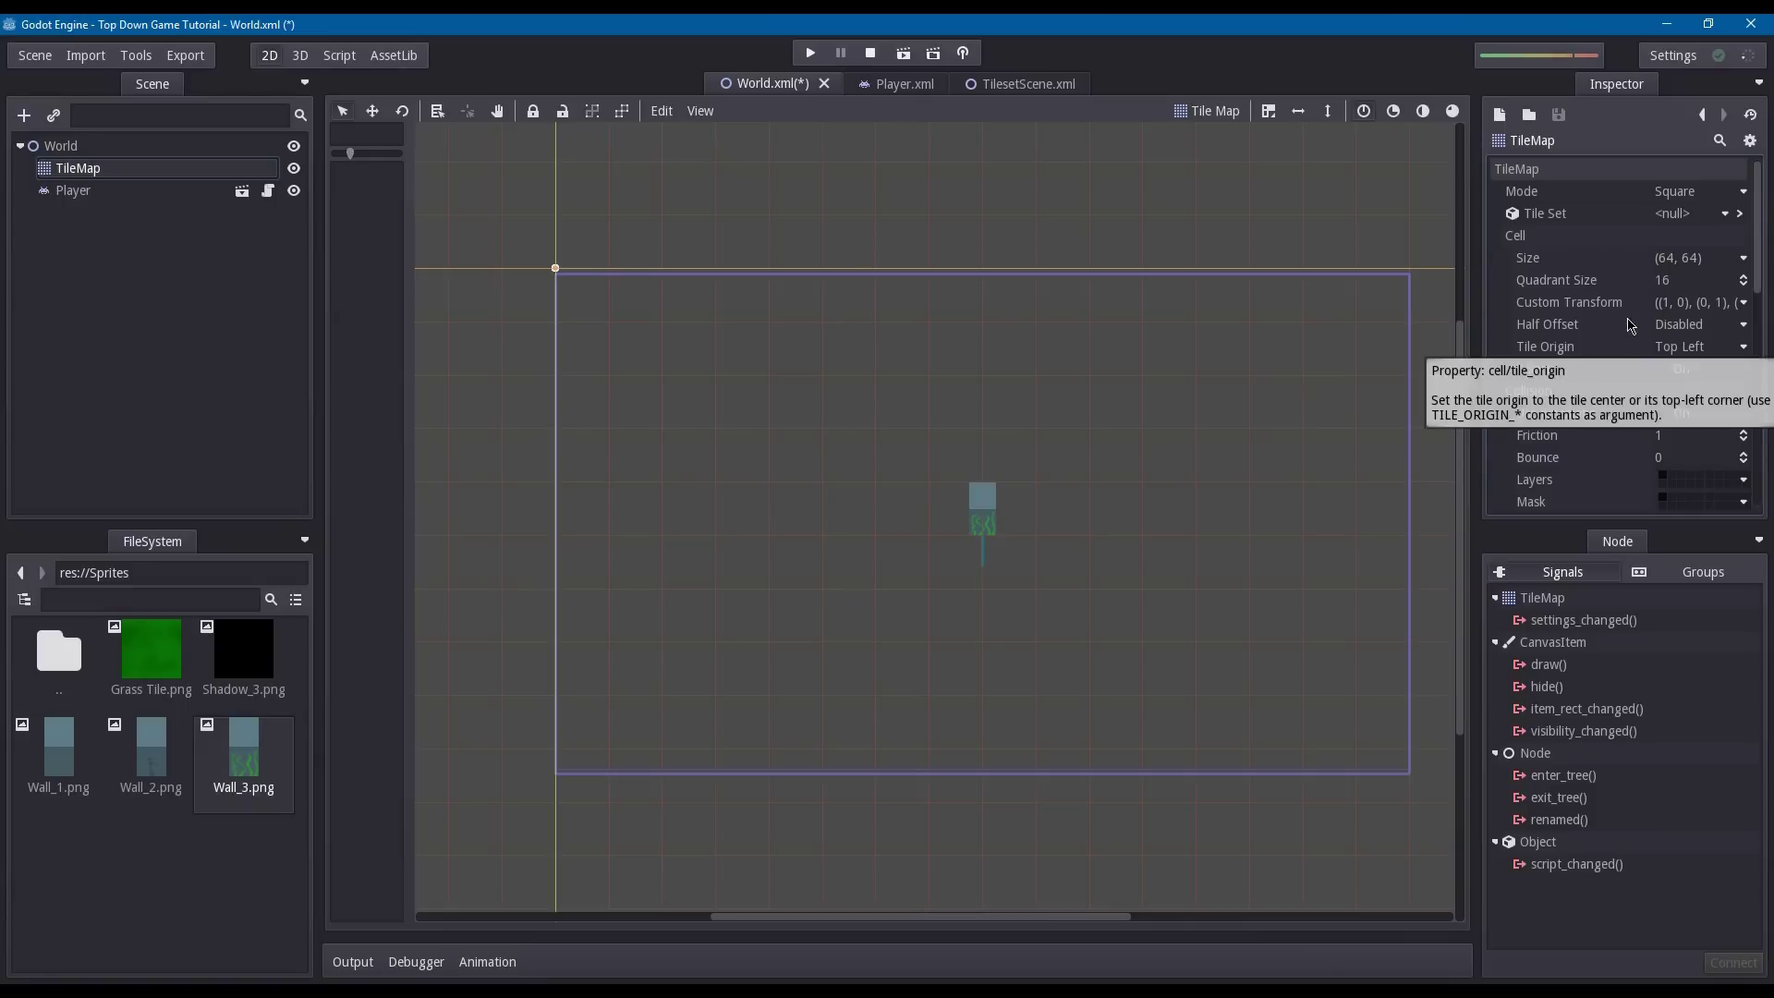
# - Set the TileMap's cell size to (32, 32)
pyautogui.click(1692, 259)
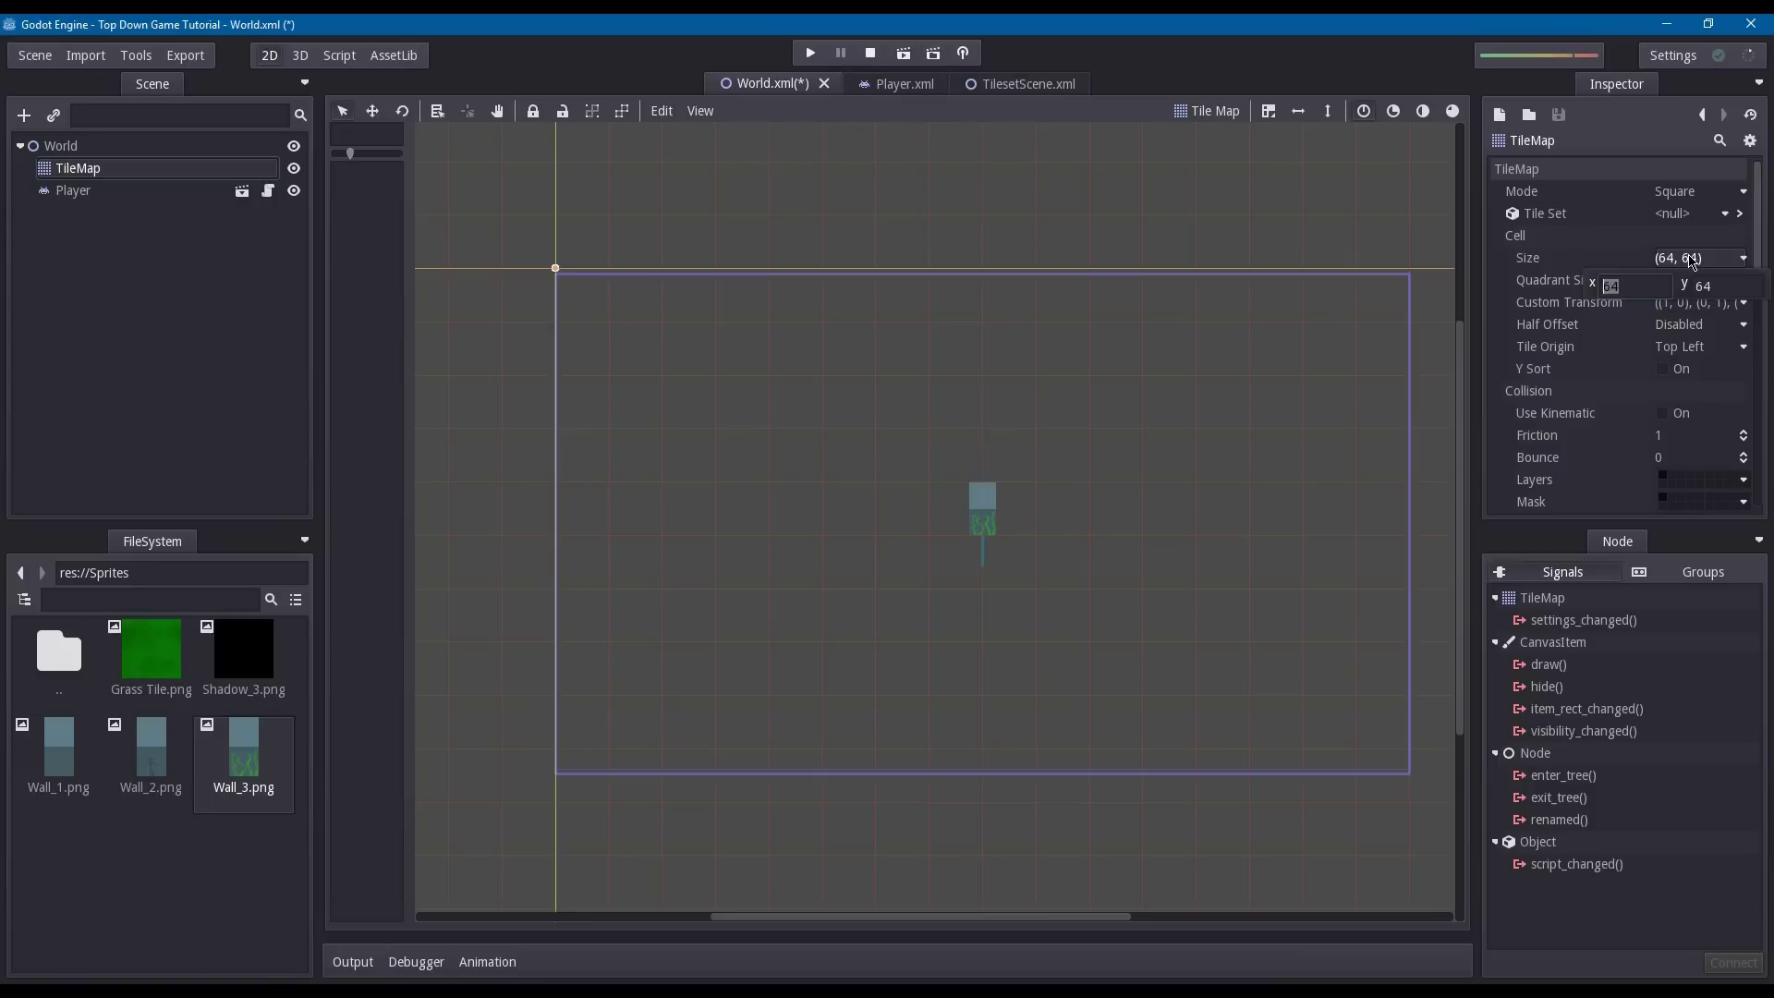
pyautogui.write('32')
pyautogui.press('Tab')
pyautogui.click(1562, 375)
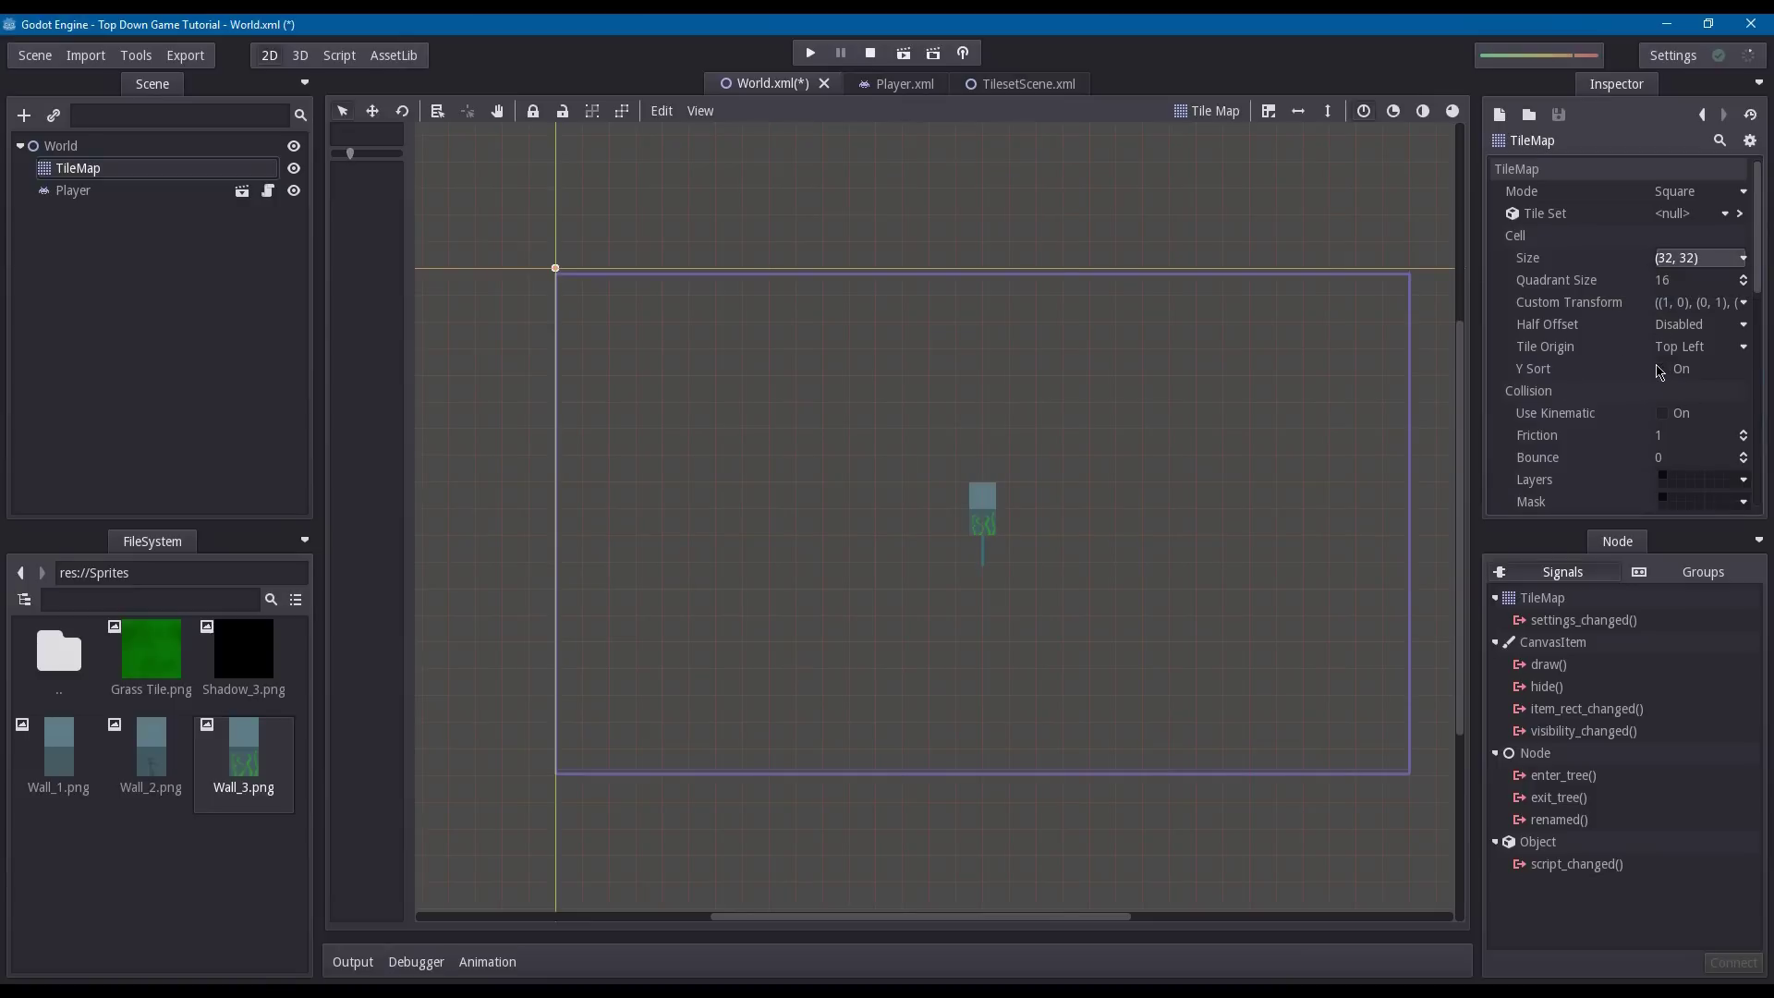
# - Turn on Y Sort for the TileMap and load Tileset.xml from res://Scenes as its tile set
pyautogui.click(1663, 370)
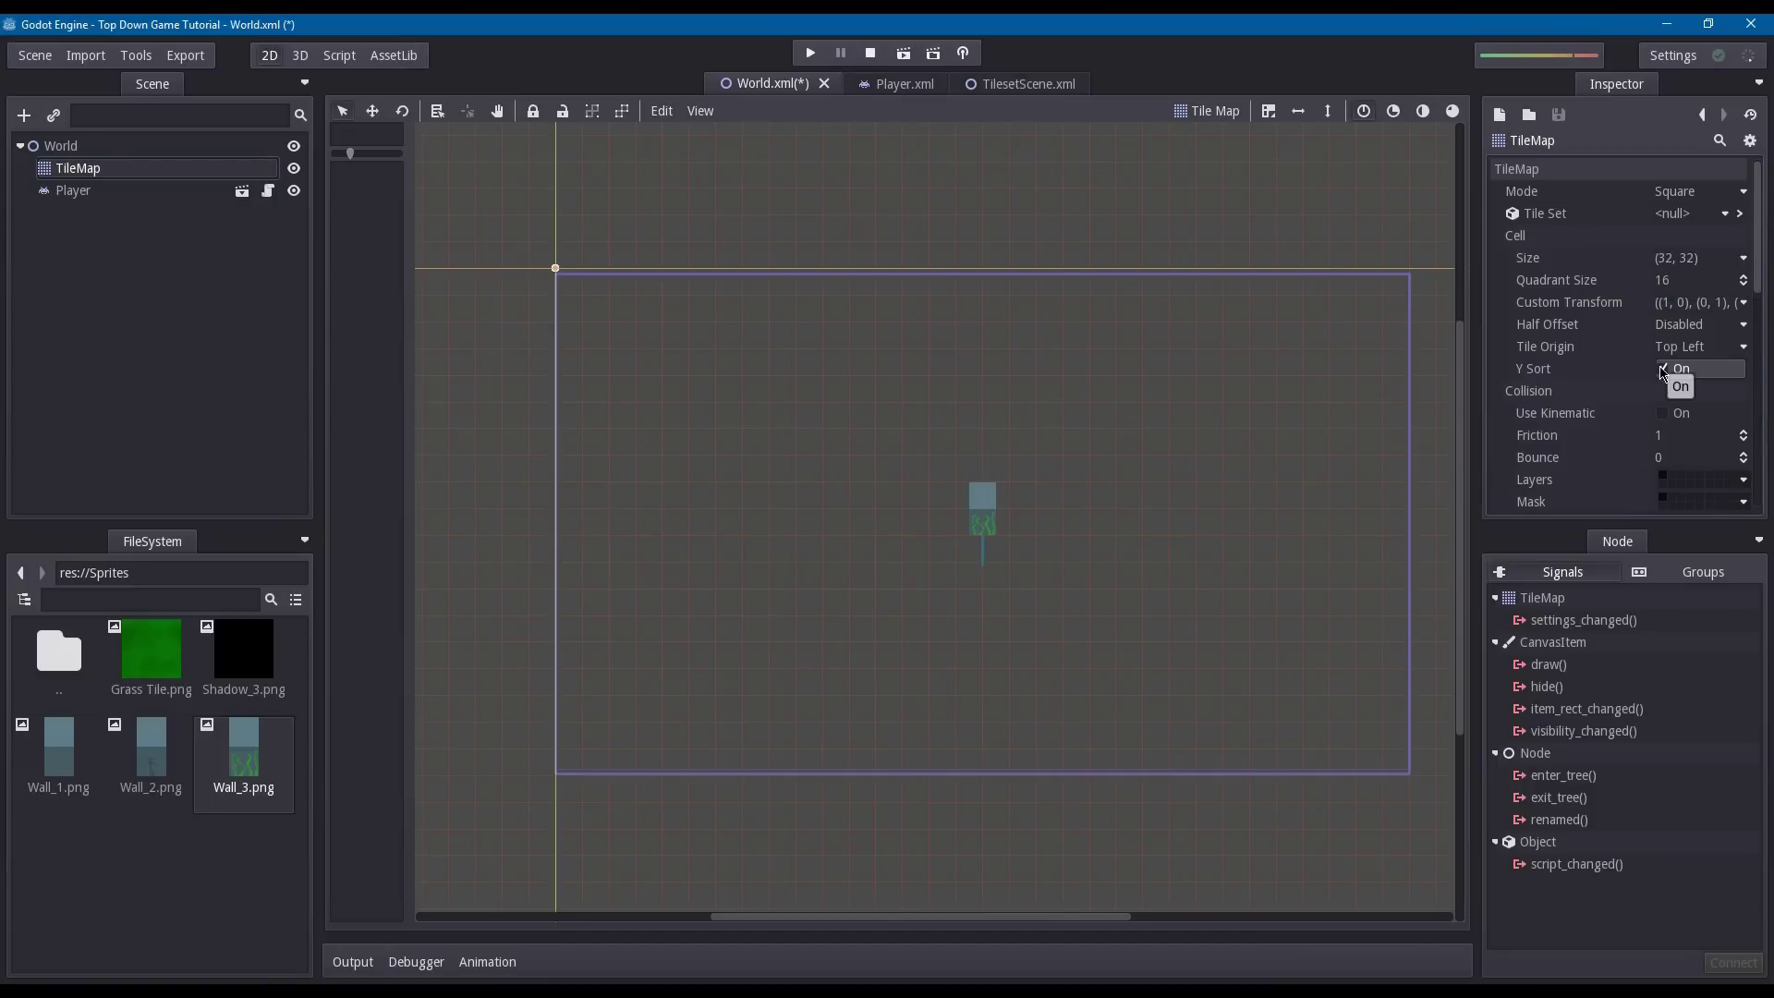
pyautogui.click(1694, 214)
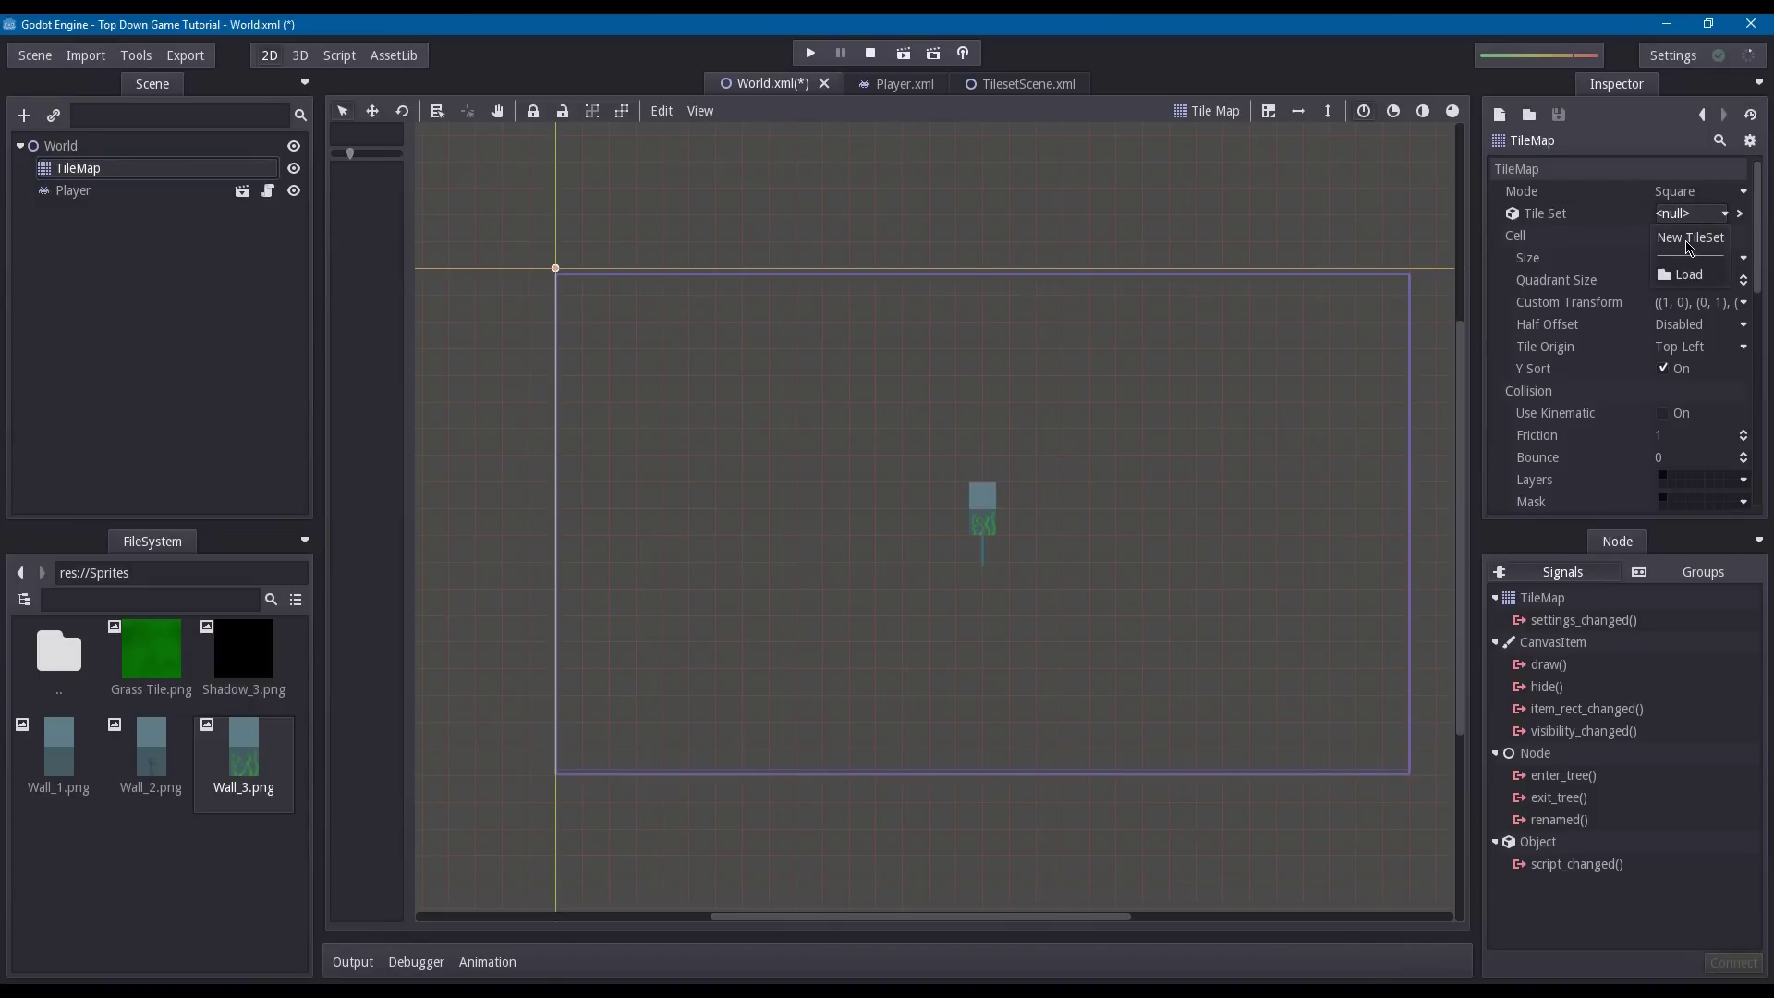
pyautogui.click(1687, 275)
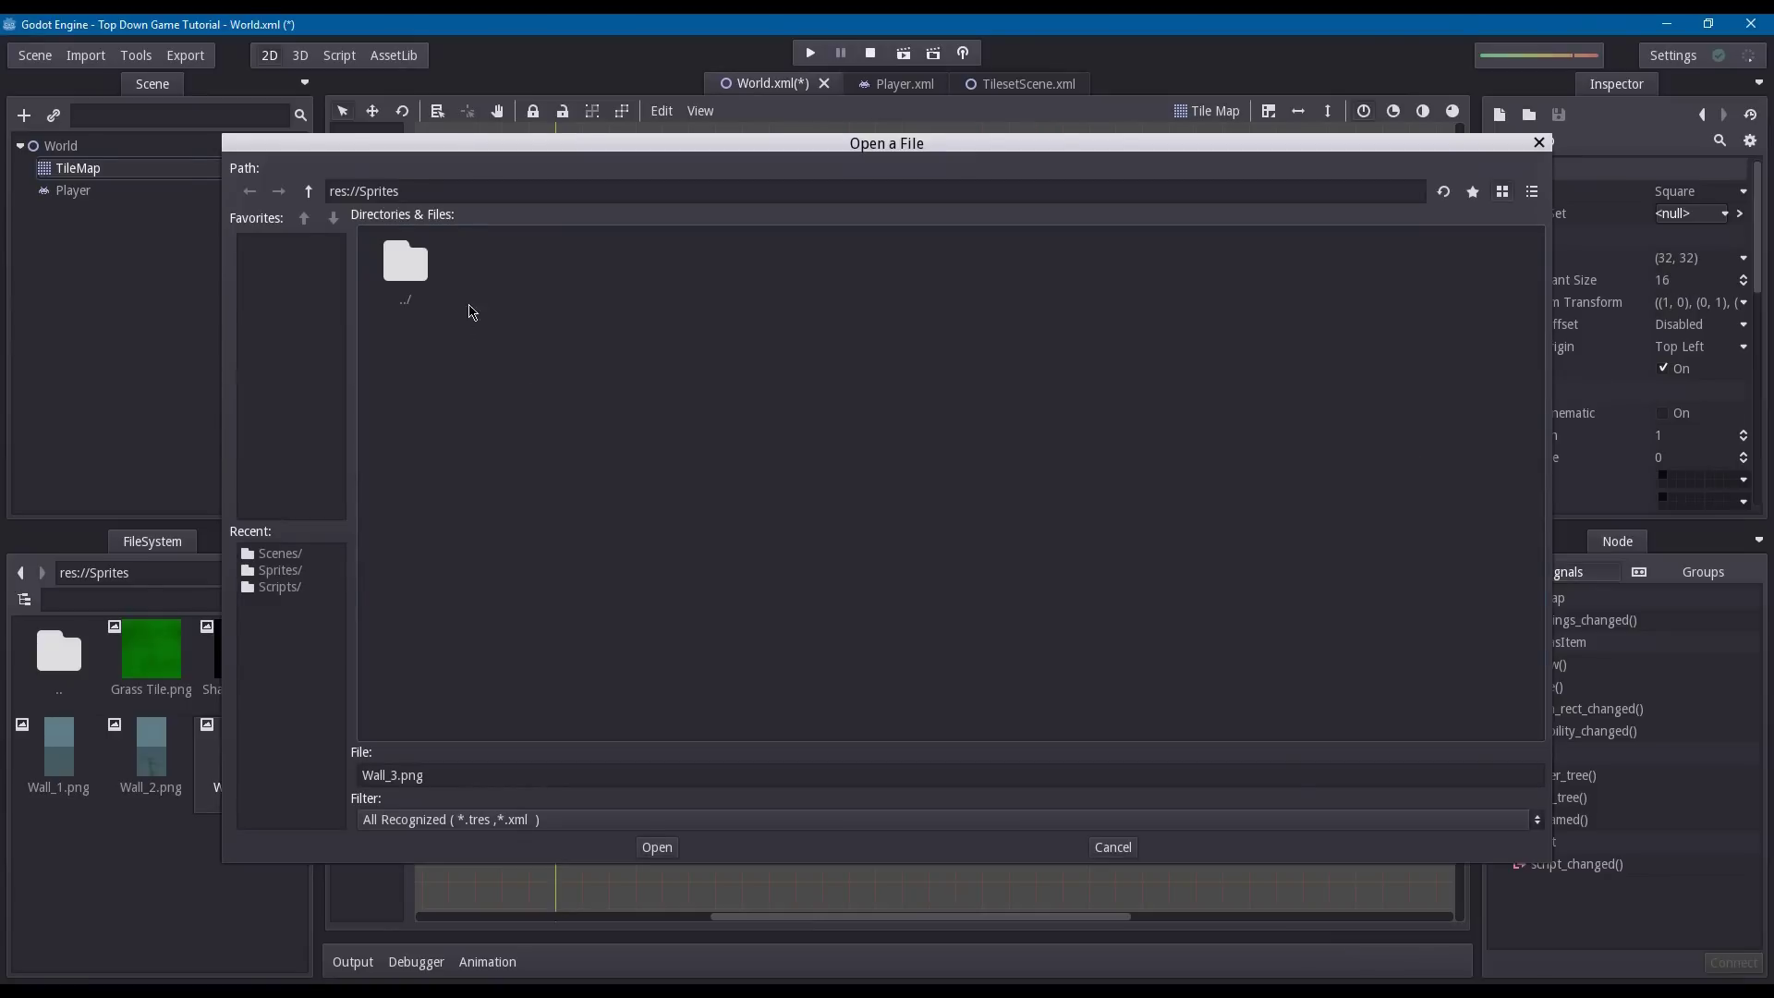
pyautogui.doubleClick(412, 259)
pyautogui.doubleClick(511, 270)
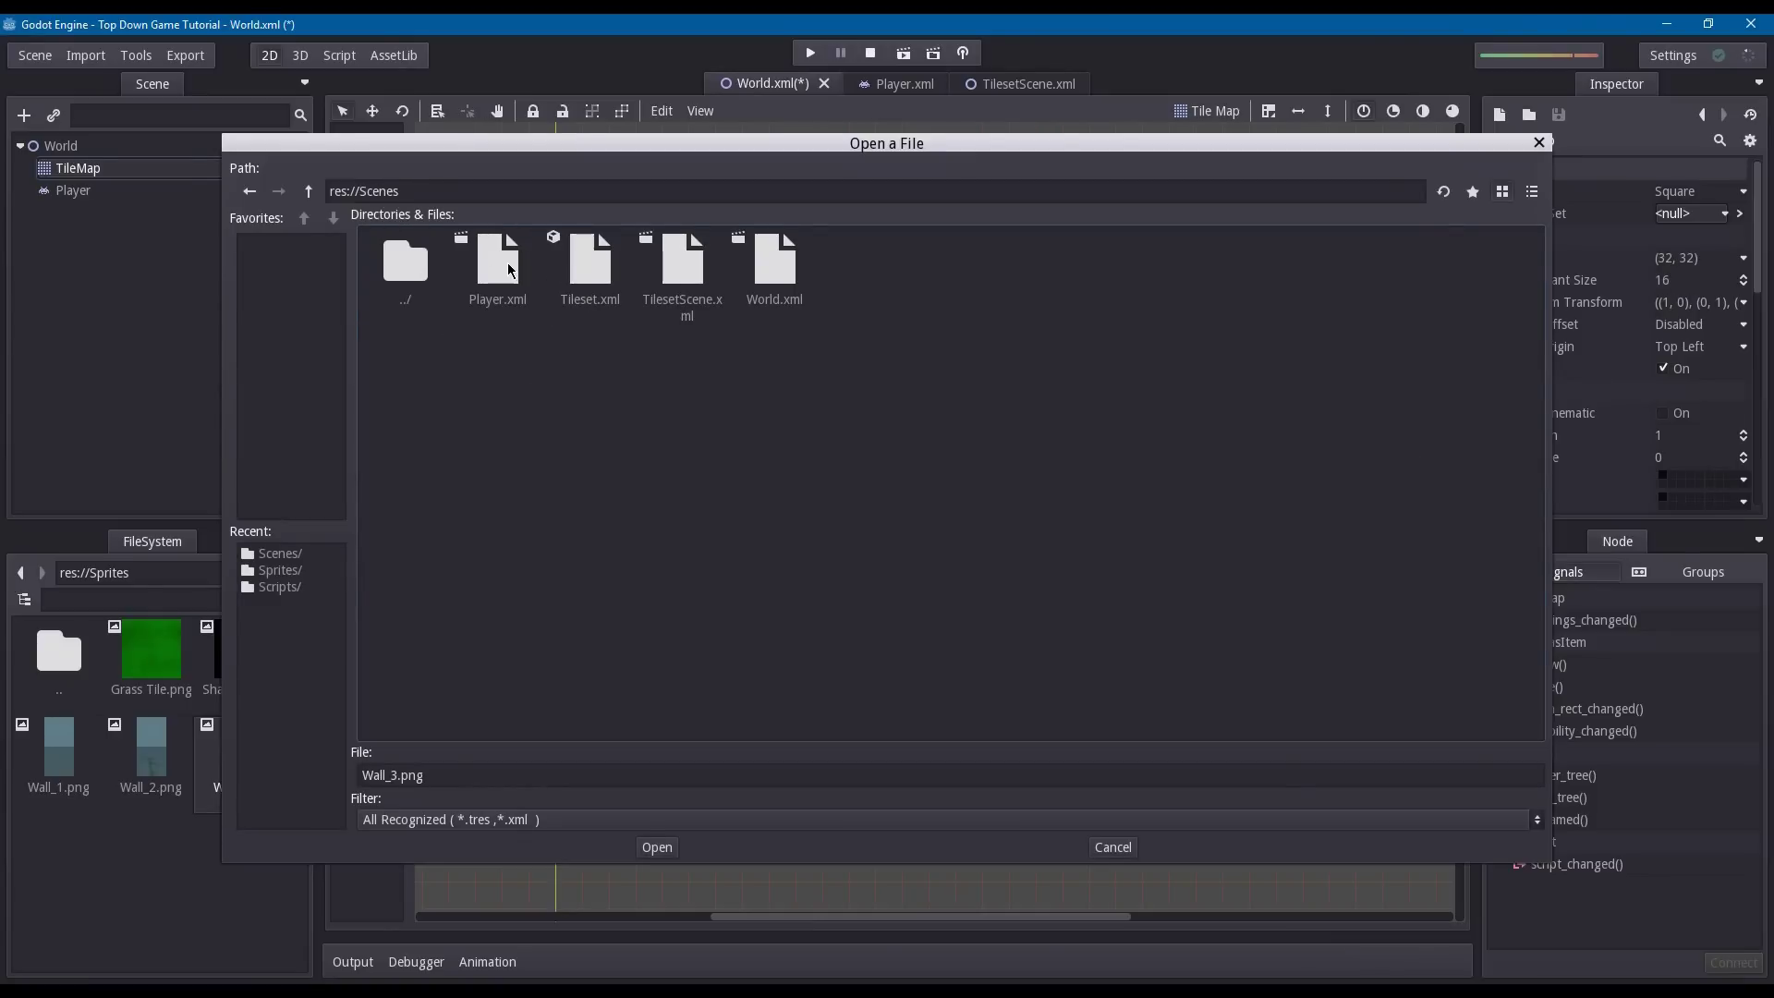
pyautogui.doubleClick(589, 276)
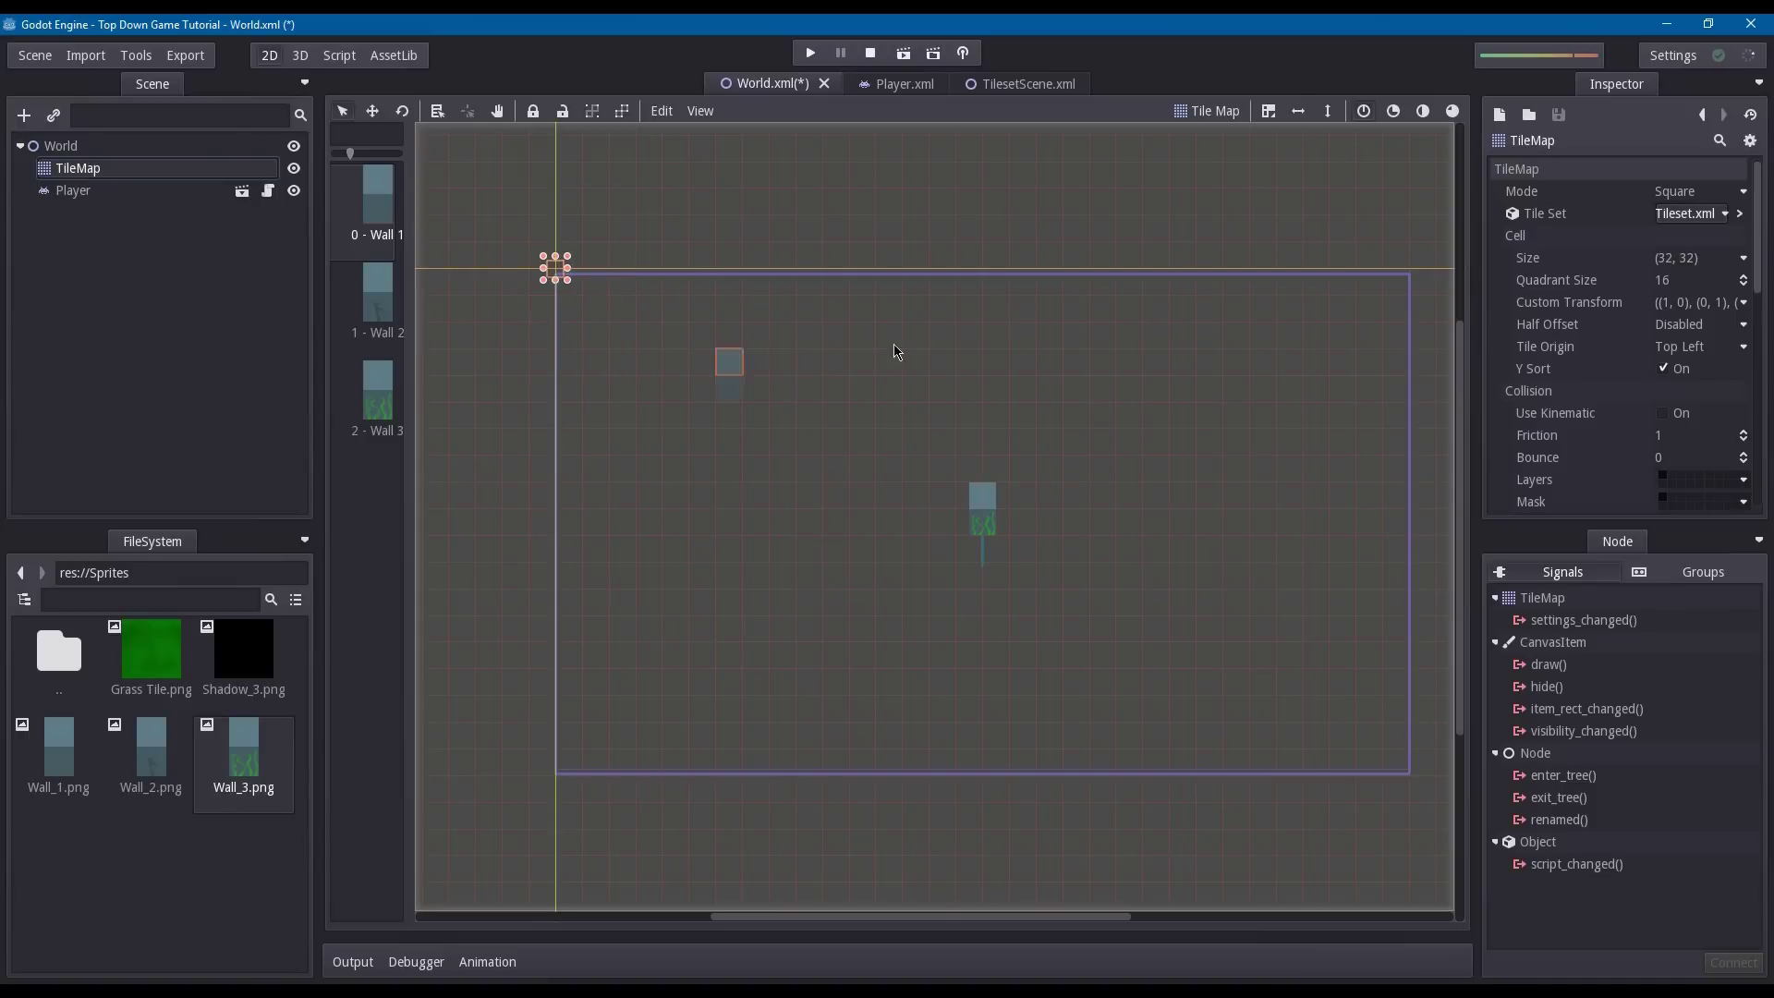
# - Try painting some Wall 1 tiles in the upper-left part of the World scene and erase them
pyautogui.moveTo(790, 354)
pyautogui.mouseDown()
pyautogui.moveTo(545, 441)
pyautogui.moveTo(711, 467)
pyautogui.moveTo(704, 442)
pyautogui.moveTo(670, 462)
pyautogui.mouseUp()
pyautogui.moveTo(669, 462)
pyautogui.mouseDown(button='right')
pyautogui.moveTo(515, 447)
pyautogui.moveTo(554, 463)
pyautogui.moveTo(566, 408)
pyautogui.moveTo(707, 444)
pyautogui.mouseUp(button='right')
pyautogui.moveTo(620, 372); pyautogui.dragTo(790, 359, button='right')
pyautogui.moveTo(965, 438); pyautogui.dragTo(918, 424, button='middle')
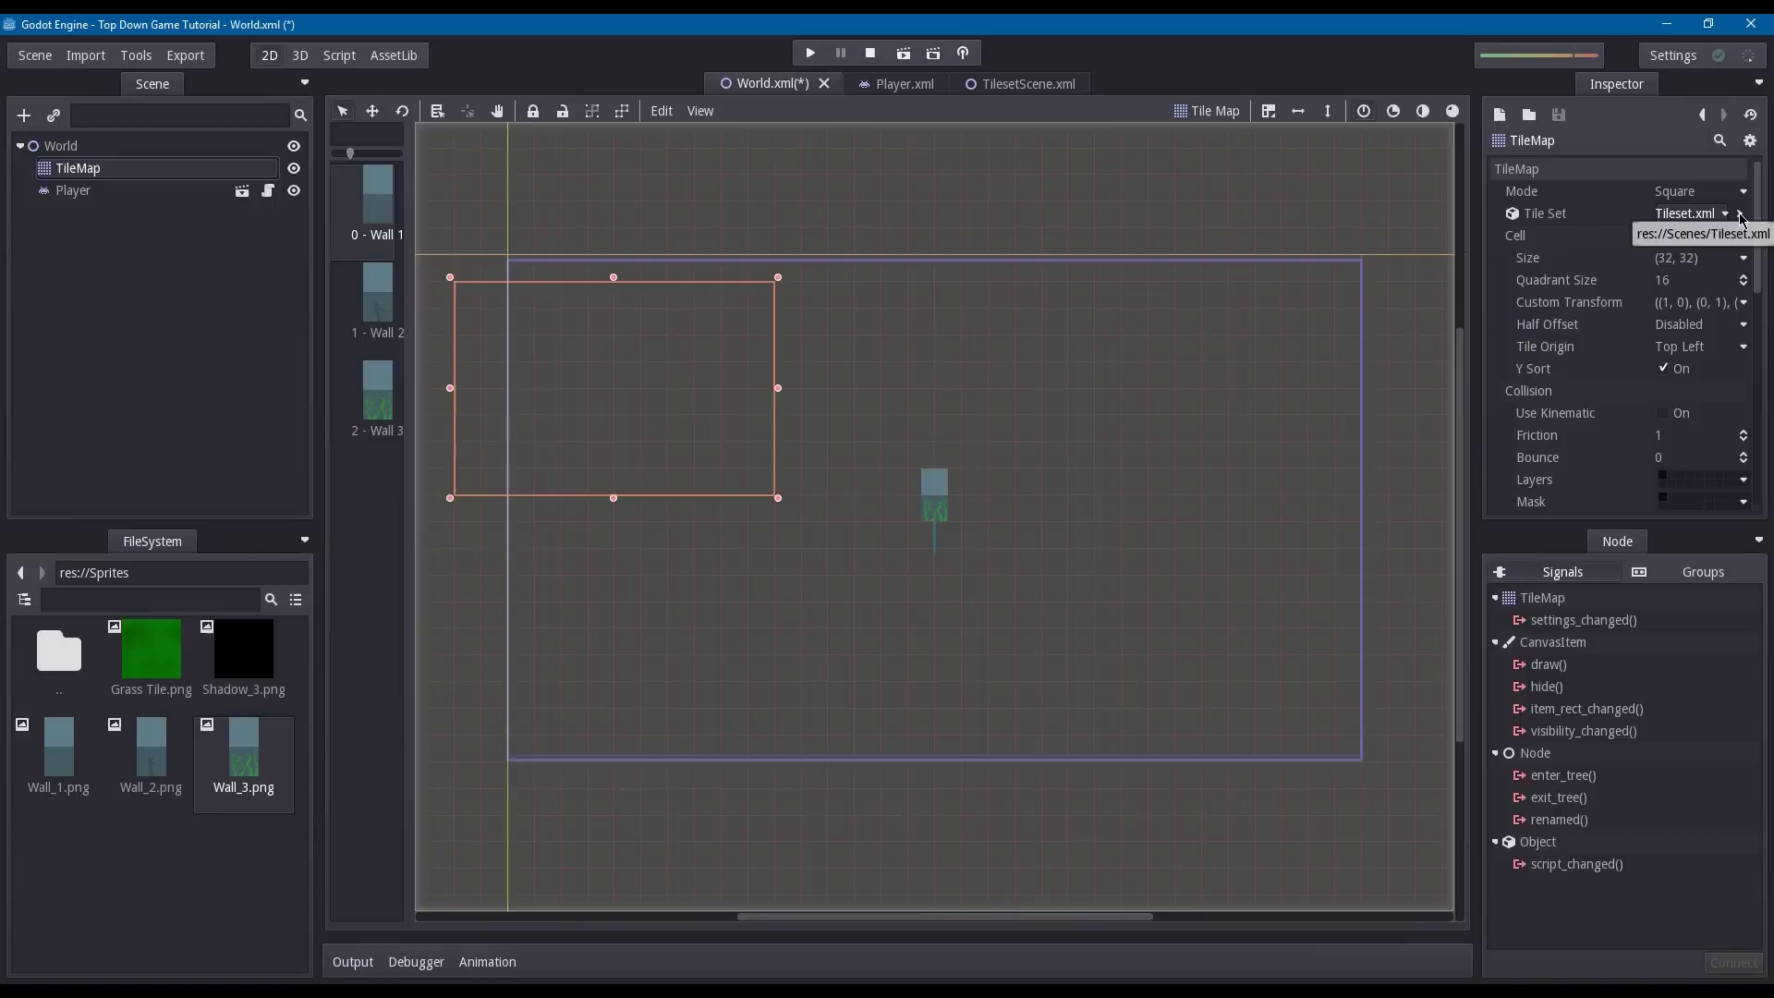
# - Open the Tileset.xml resource for editing and set Wall 1's Tex Offset to (0, -32)
pyautogui.click(1741, 215)
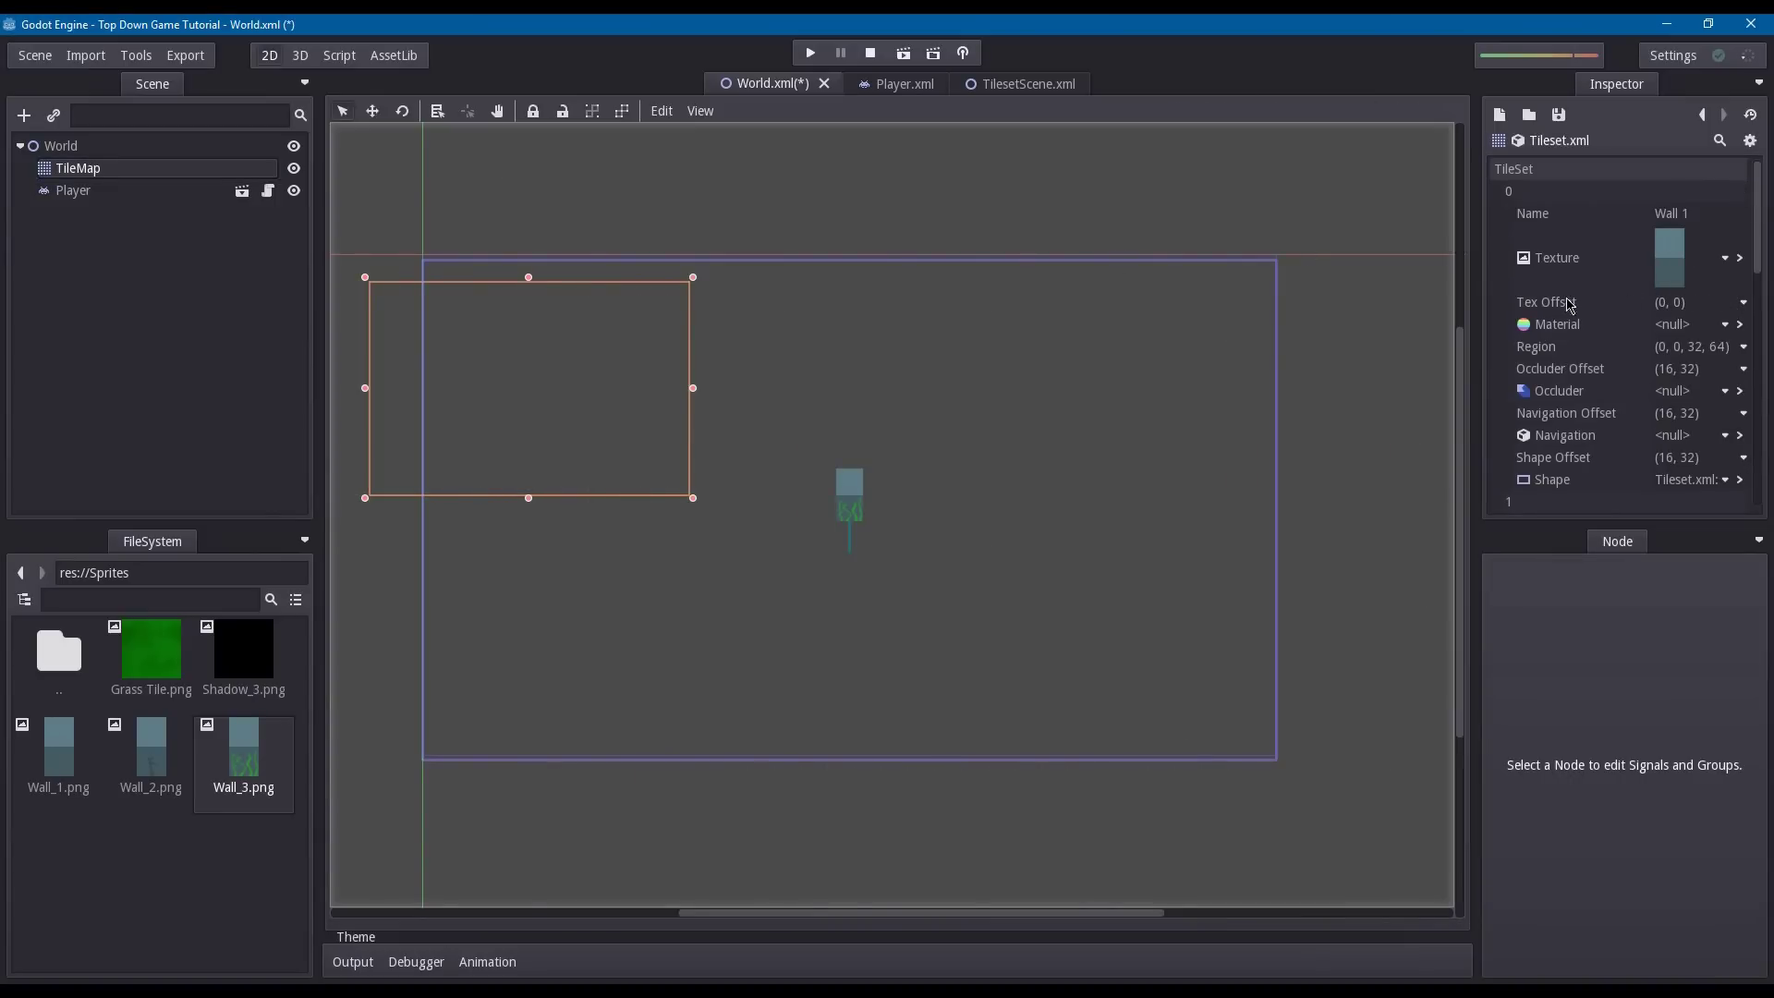
pyautogui.scroll(-2, 1564, 305)
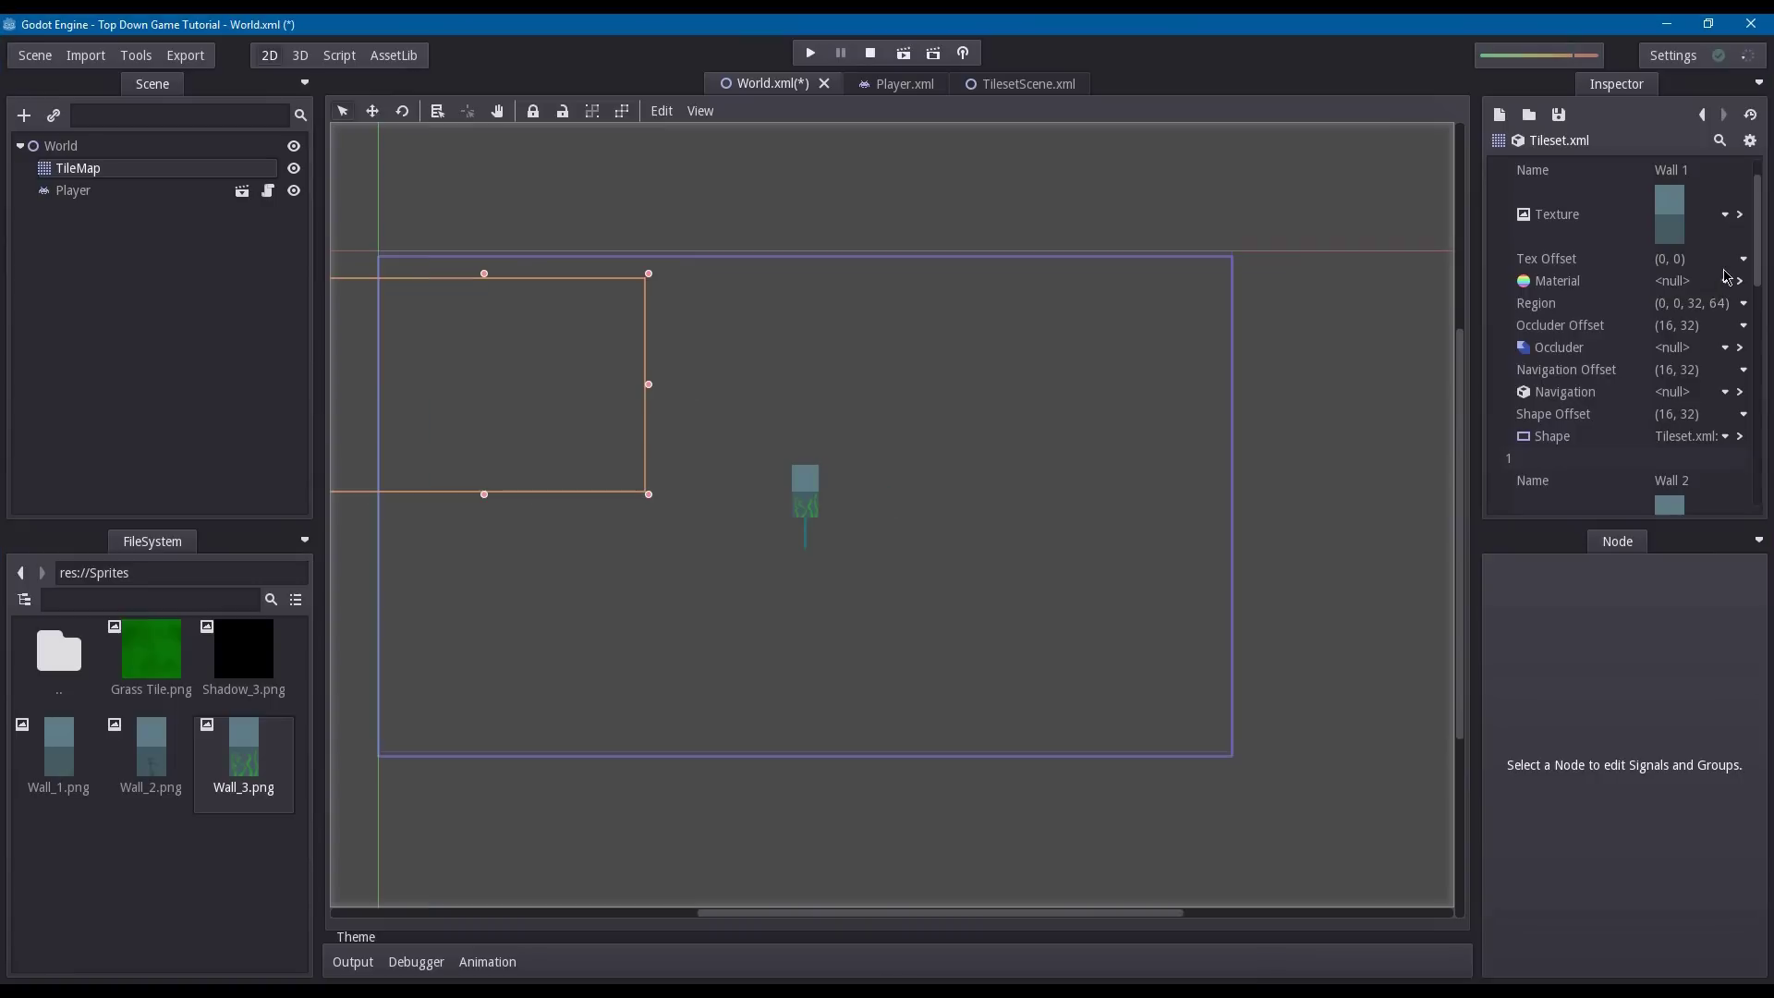
pyautogui.scroll(2, 1680, 243)
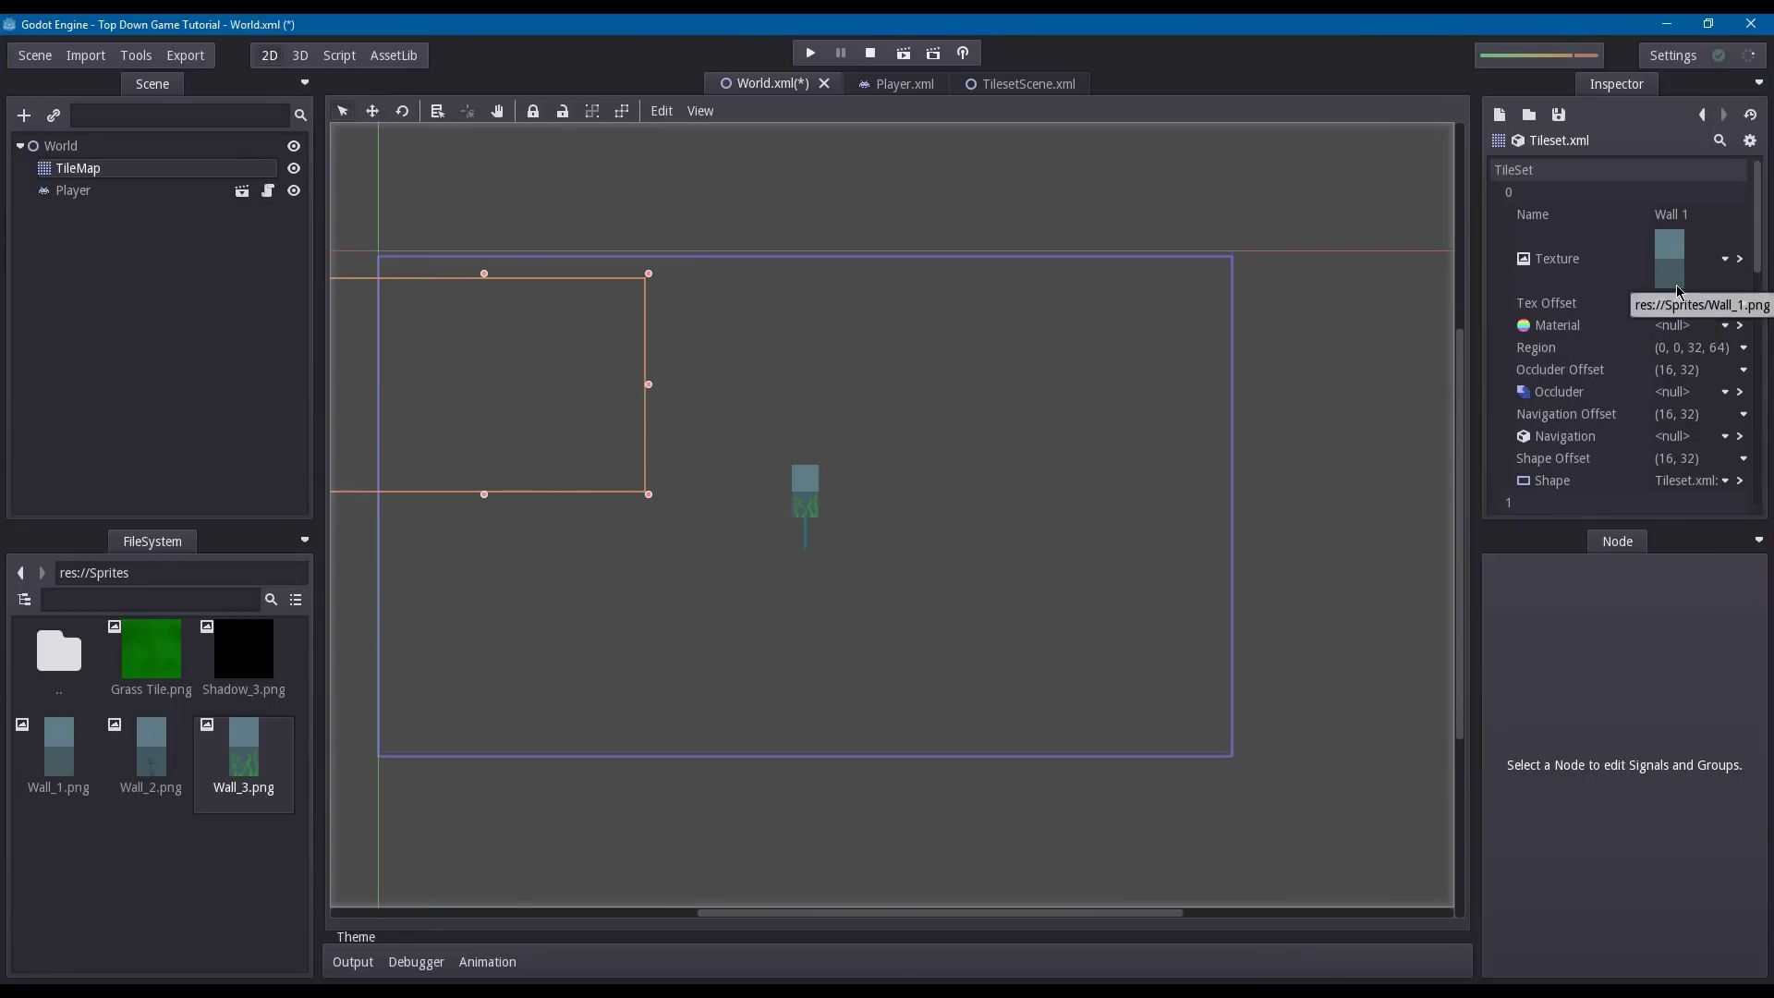
pyautogui.click(1685, 305)
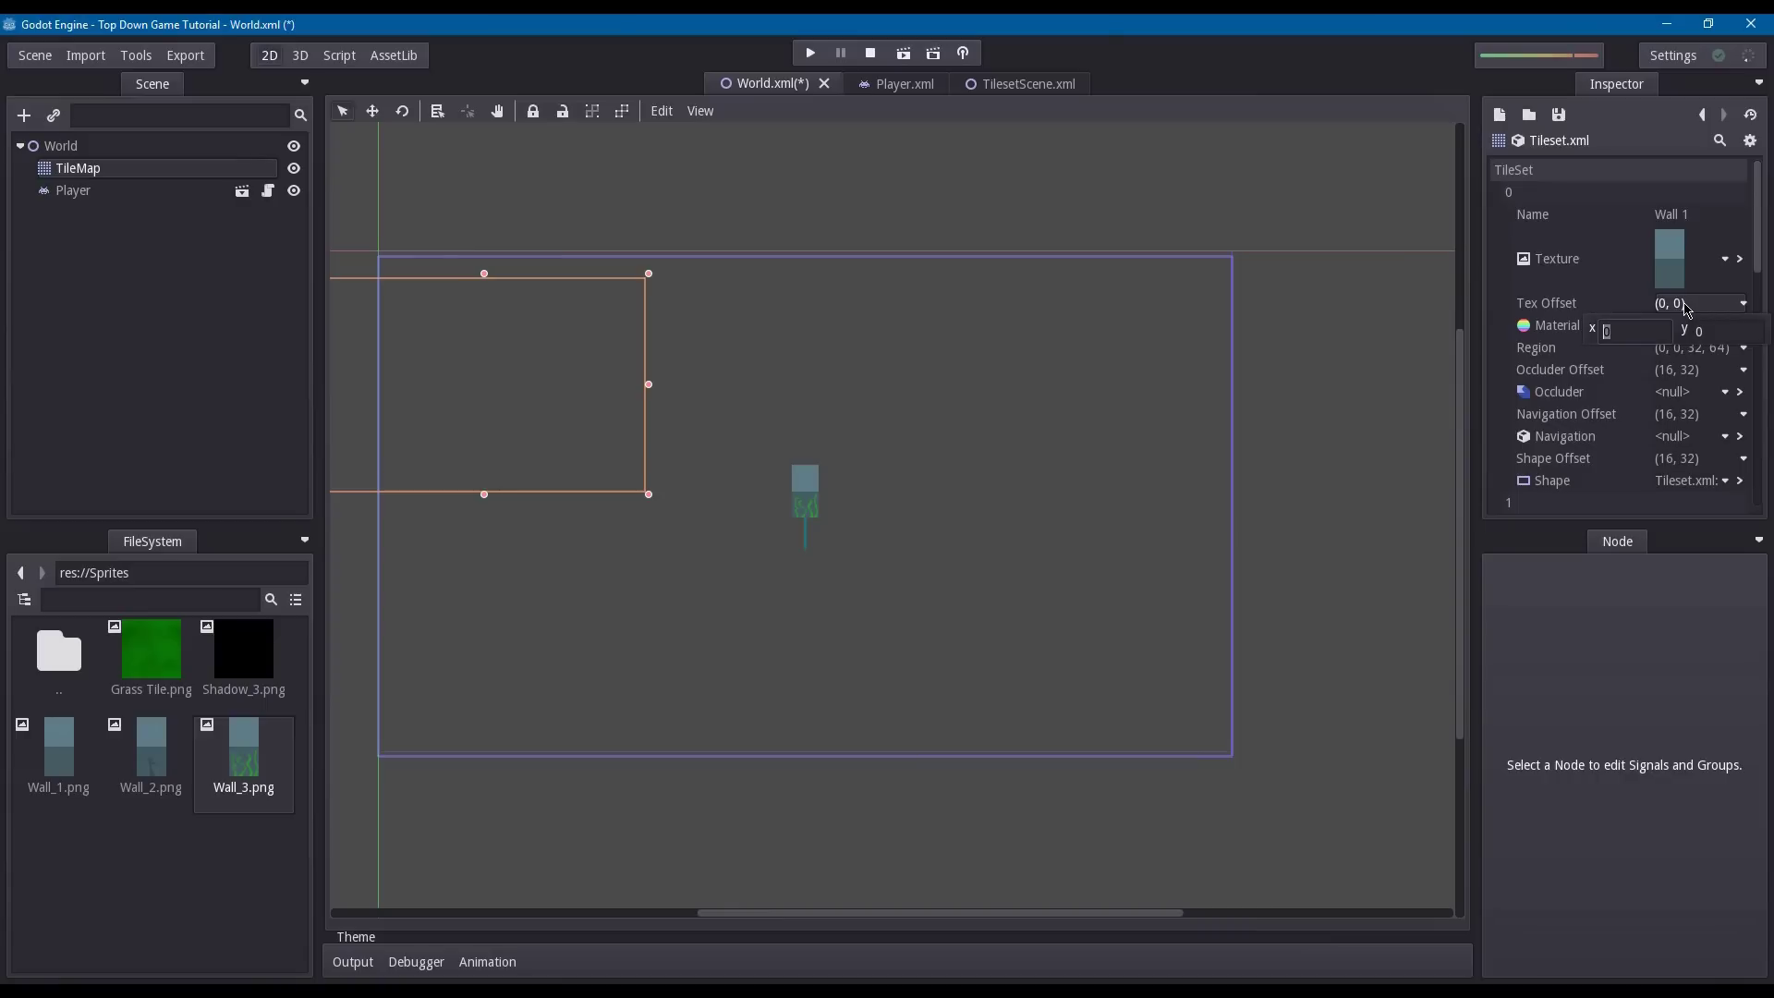
pyautogui.press('Tab')
pyautogui.click(1559, 302)
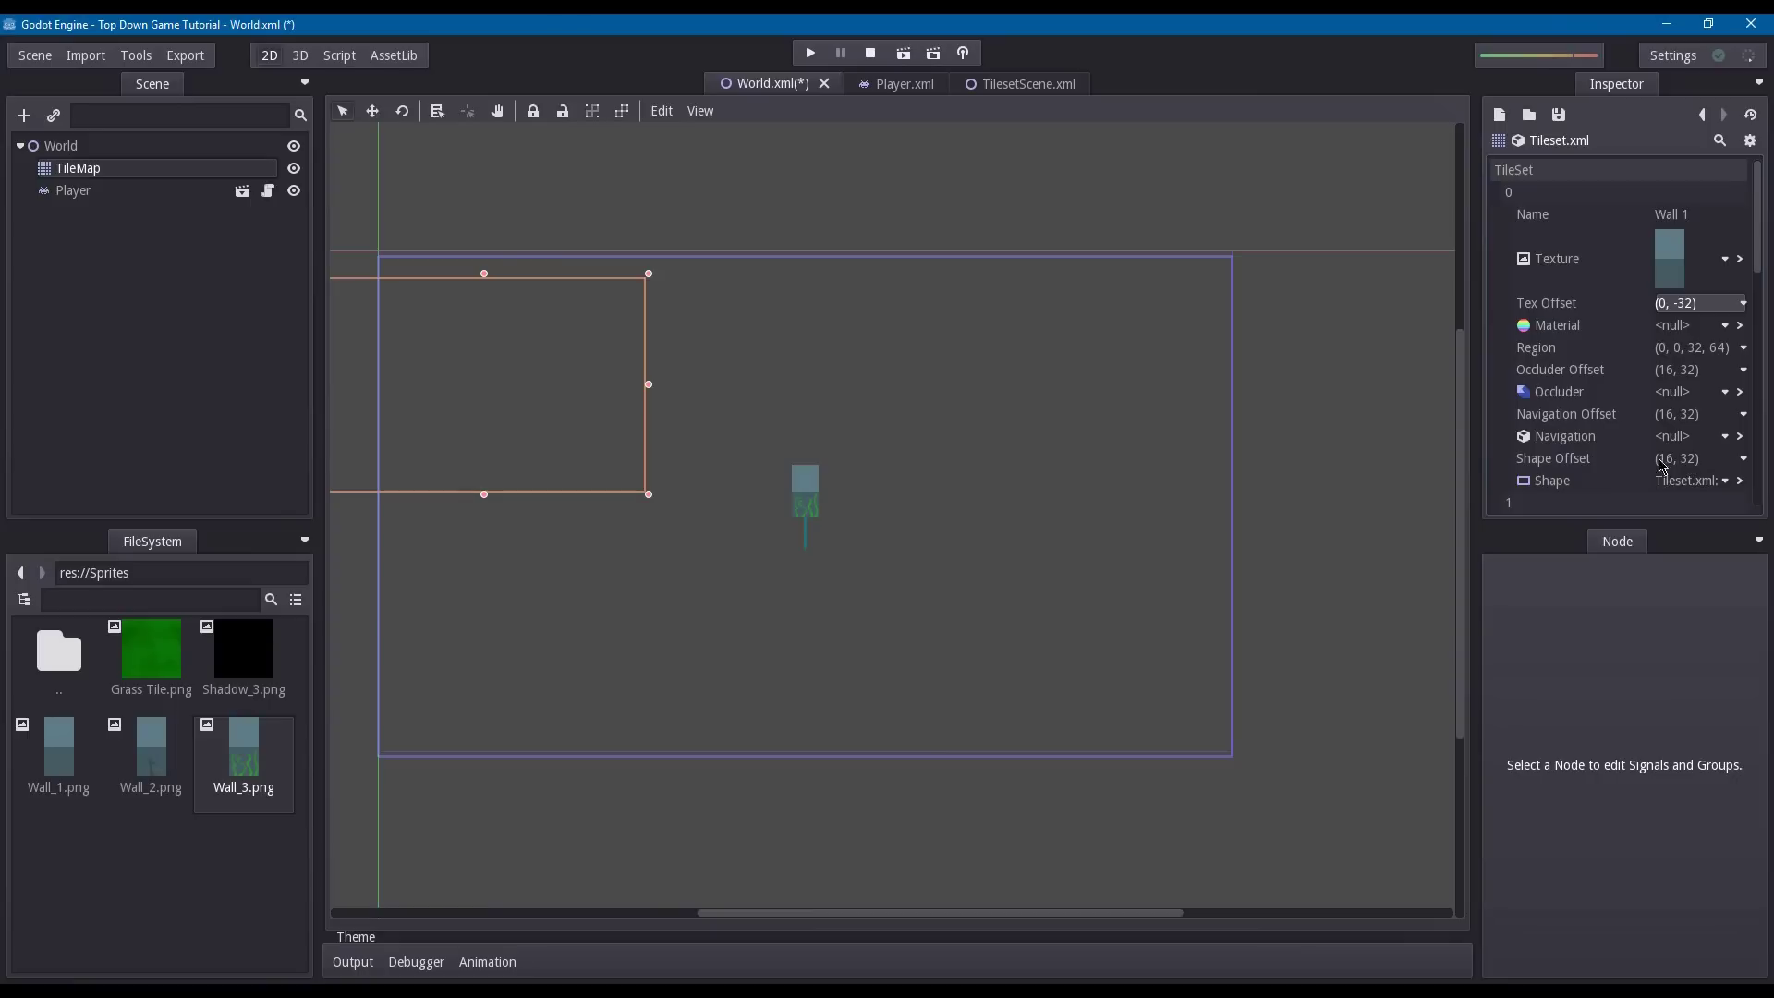
# - Set Wall 1's Shape Offset to (16, 16) in the tile set and return to the TileMap properties
pyautogui.click(1706, 465)
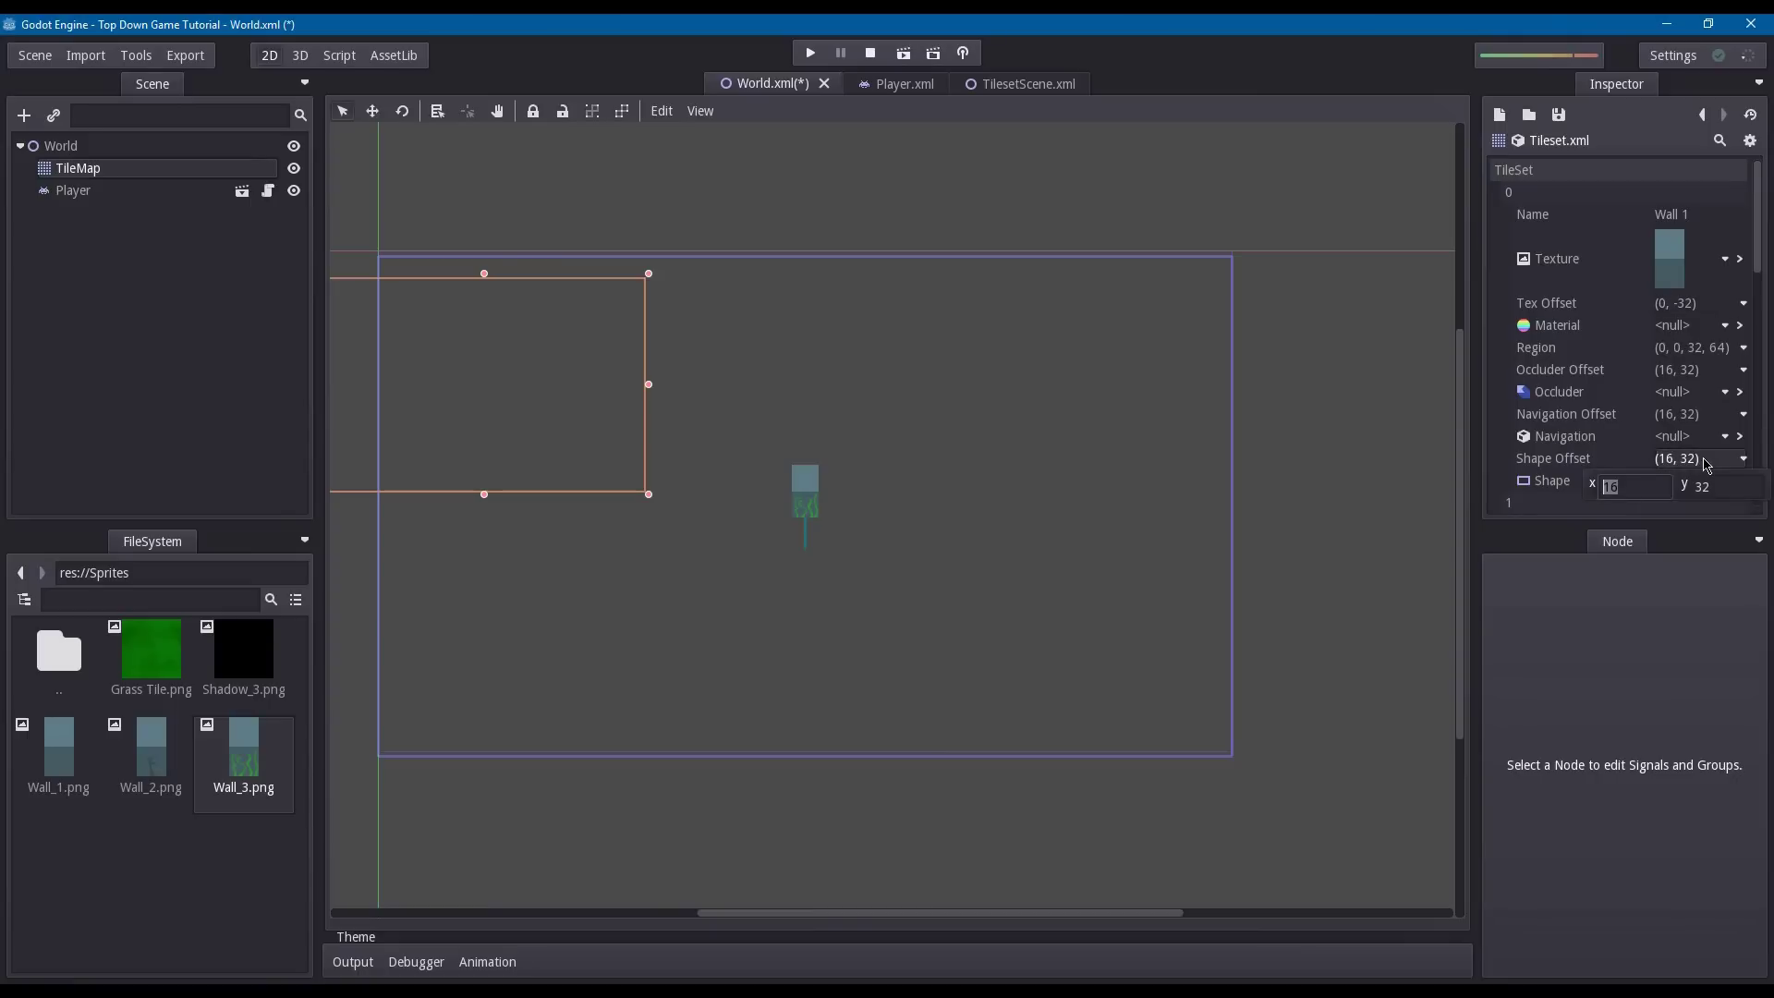
pyautogui.press('Tab')
pyautogui.write('16')
pyautogui.press('Return')
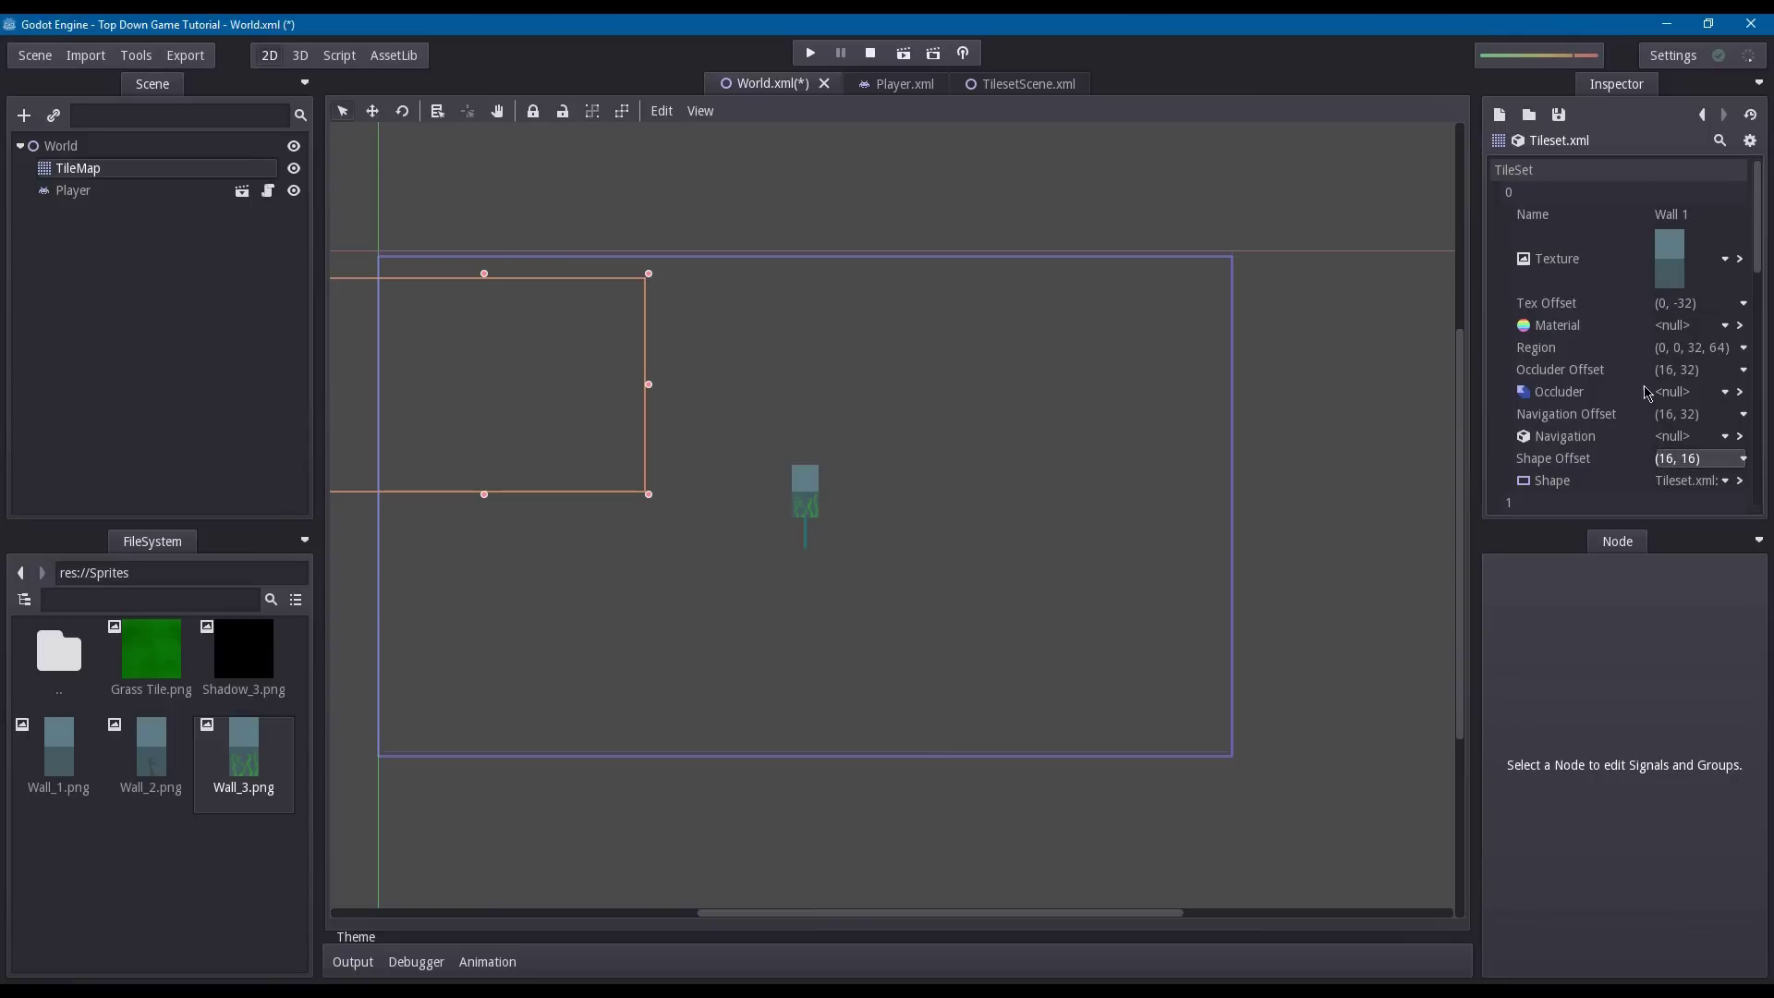
pyautogui.scroll(-4, 1647, 392)
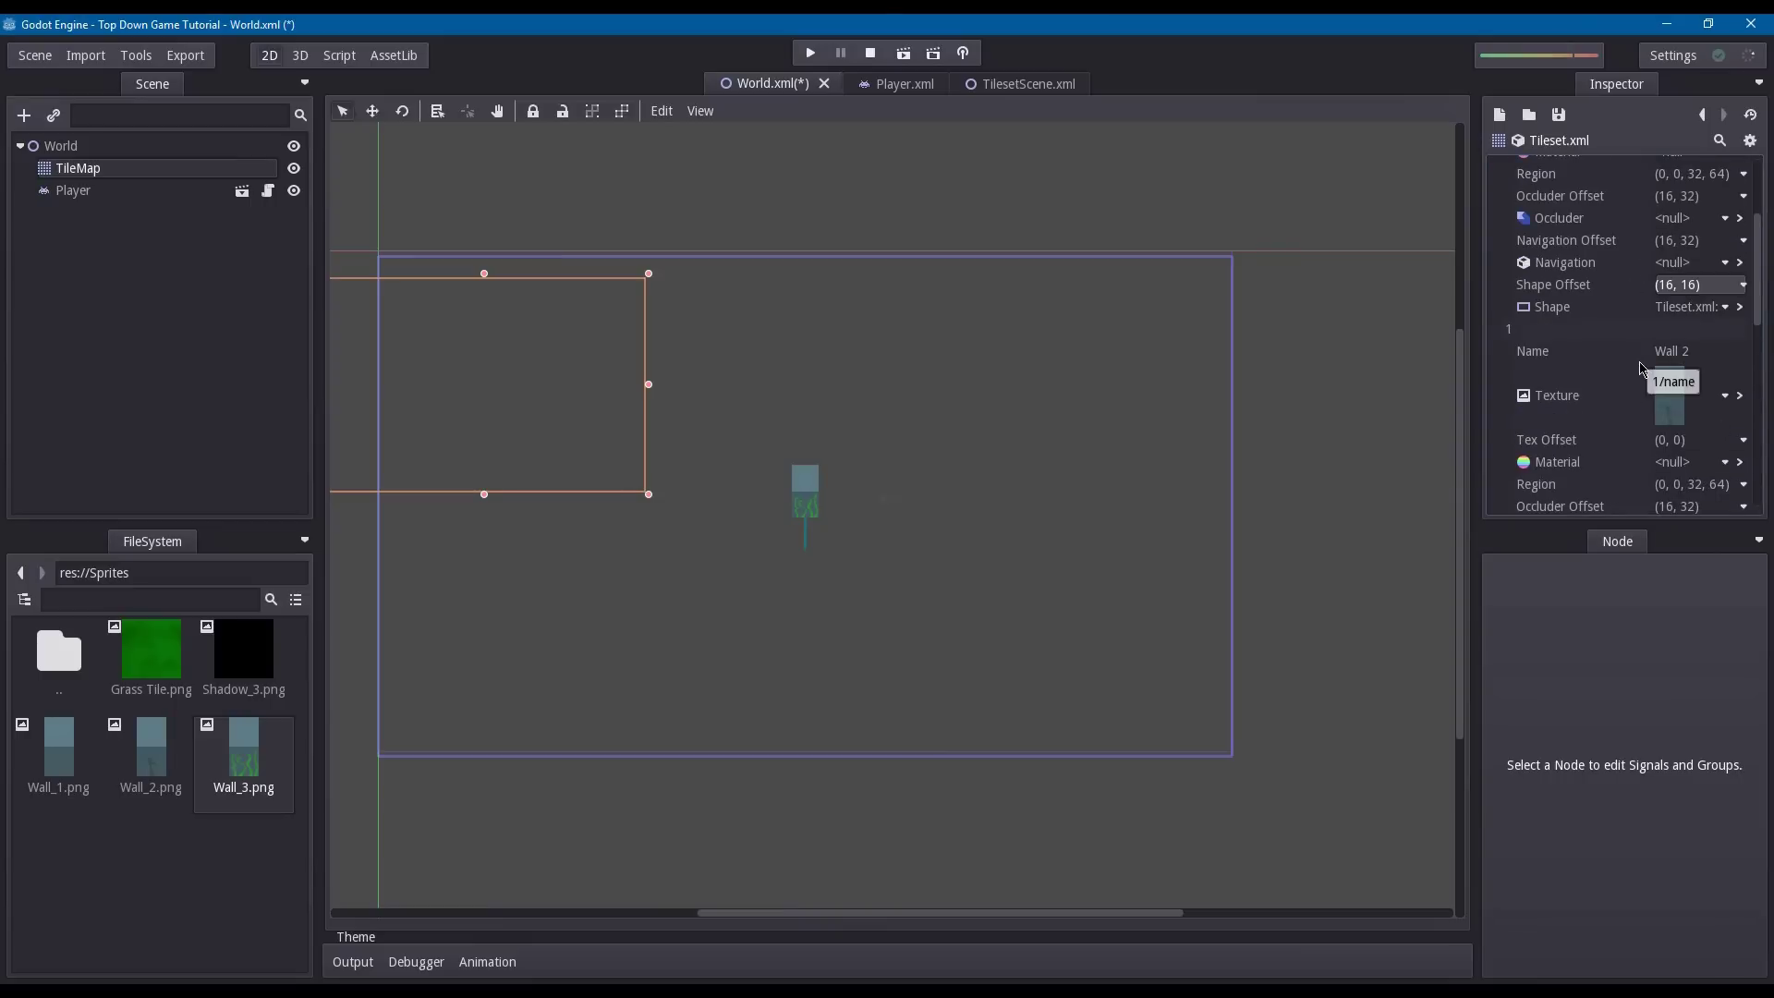
pyautogui.scroll(4, 1642, 370)
pyautogui.click(1714, 116)
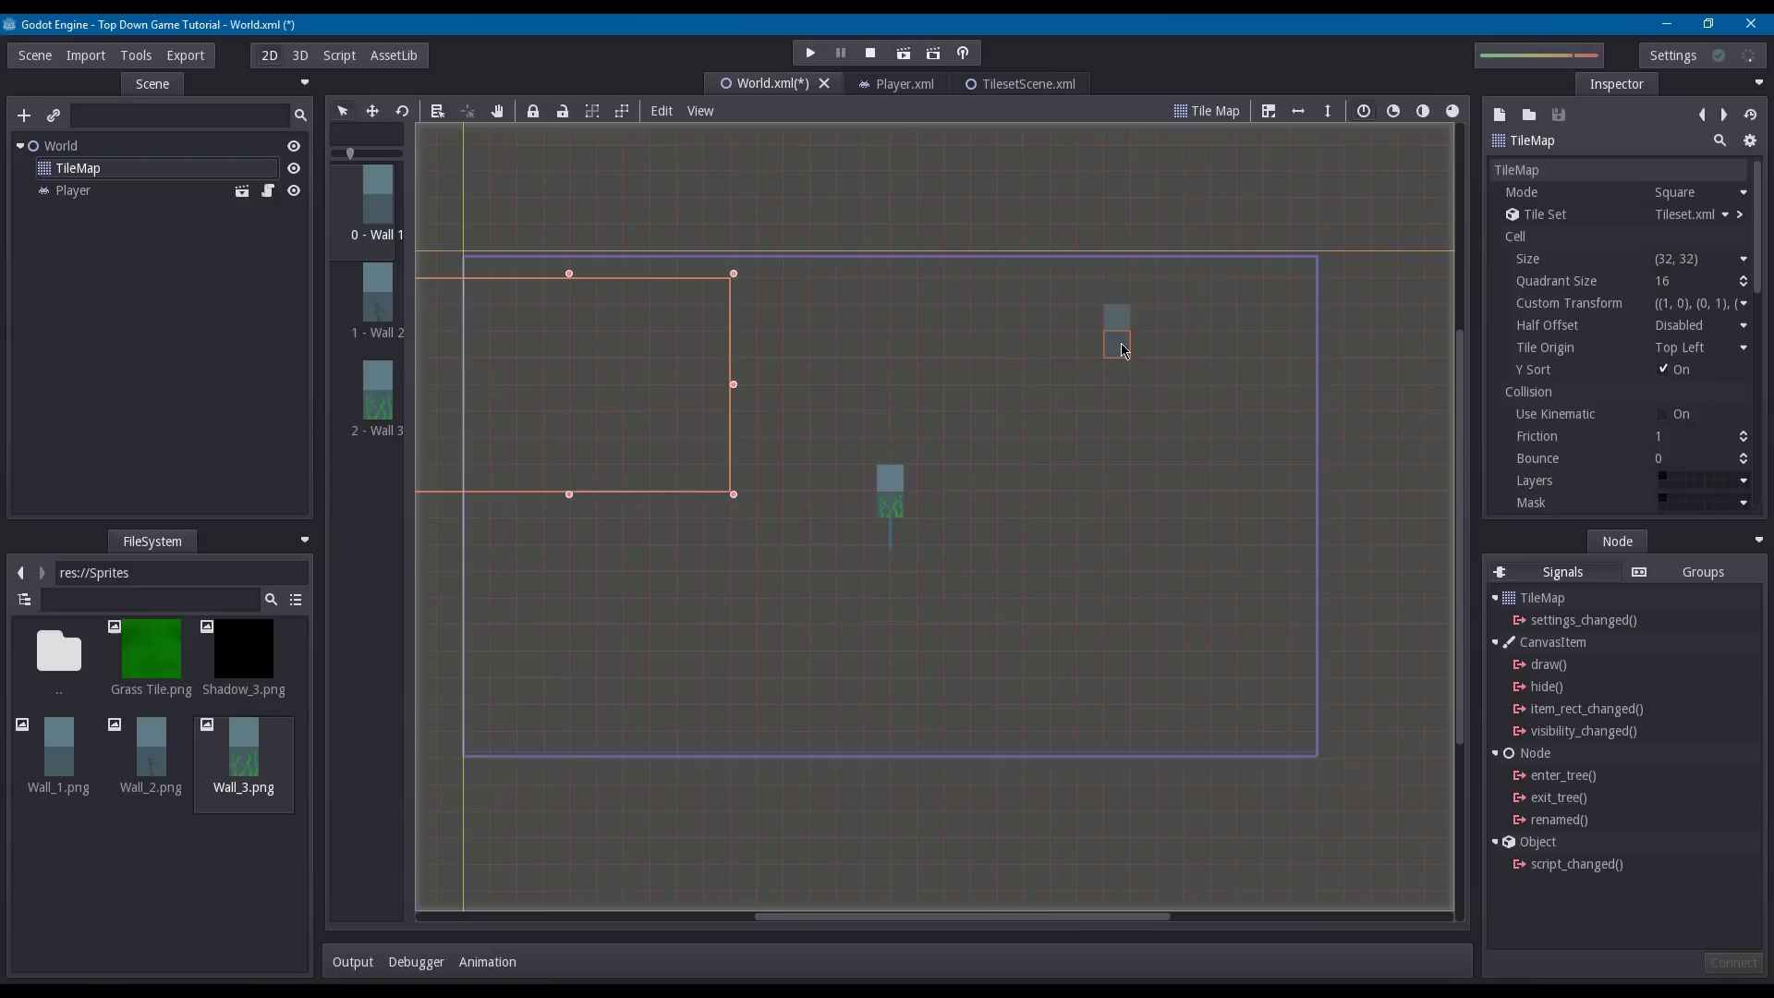
# - Paint a closed room of Wall 1 tiles around the player, with a small recess in its lower wall
pyautogui.moveTo(931, 436); pyautogui.dragTo(776, 440)
pyautogui.moveTo(986, 434)
pyautogui.mouseDown()
pyautogui.moveTo(962, 424)
pyautogui.moveTo(1010, 416)
pyautogui.moveTo(1014, 625)
pyautogui.moveTo(799, 665)
pyautogui.moveTo(742, 586)
pyautogui.moveTo(745, 412)
pyautogui.mouseUp()
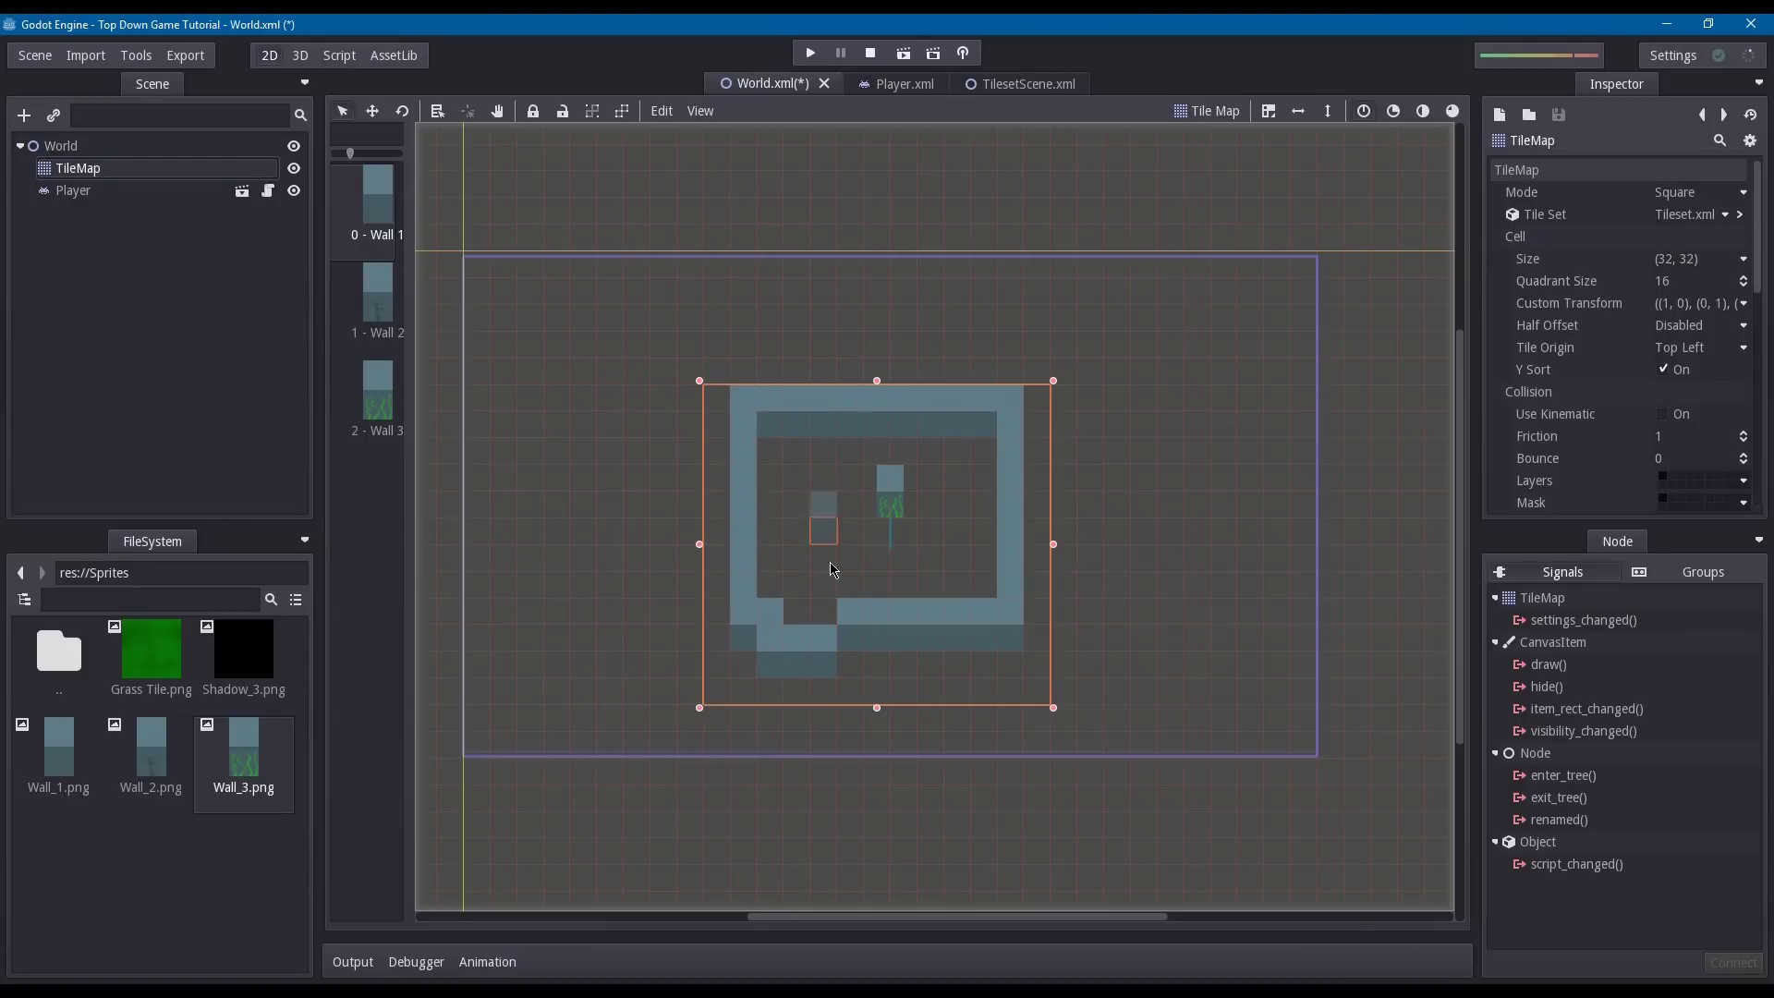
pyautogui.click(847, 664)
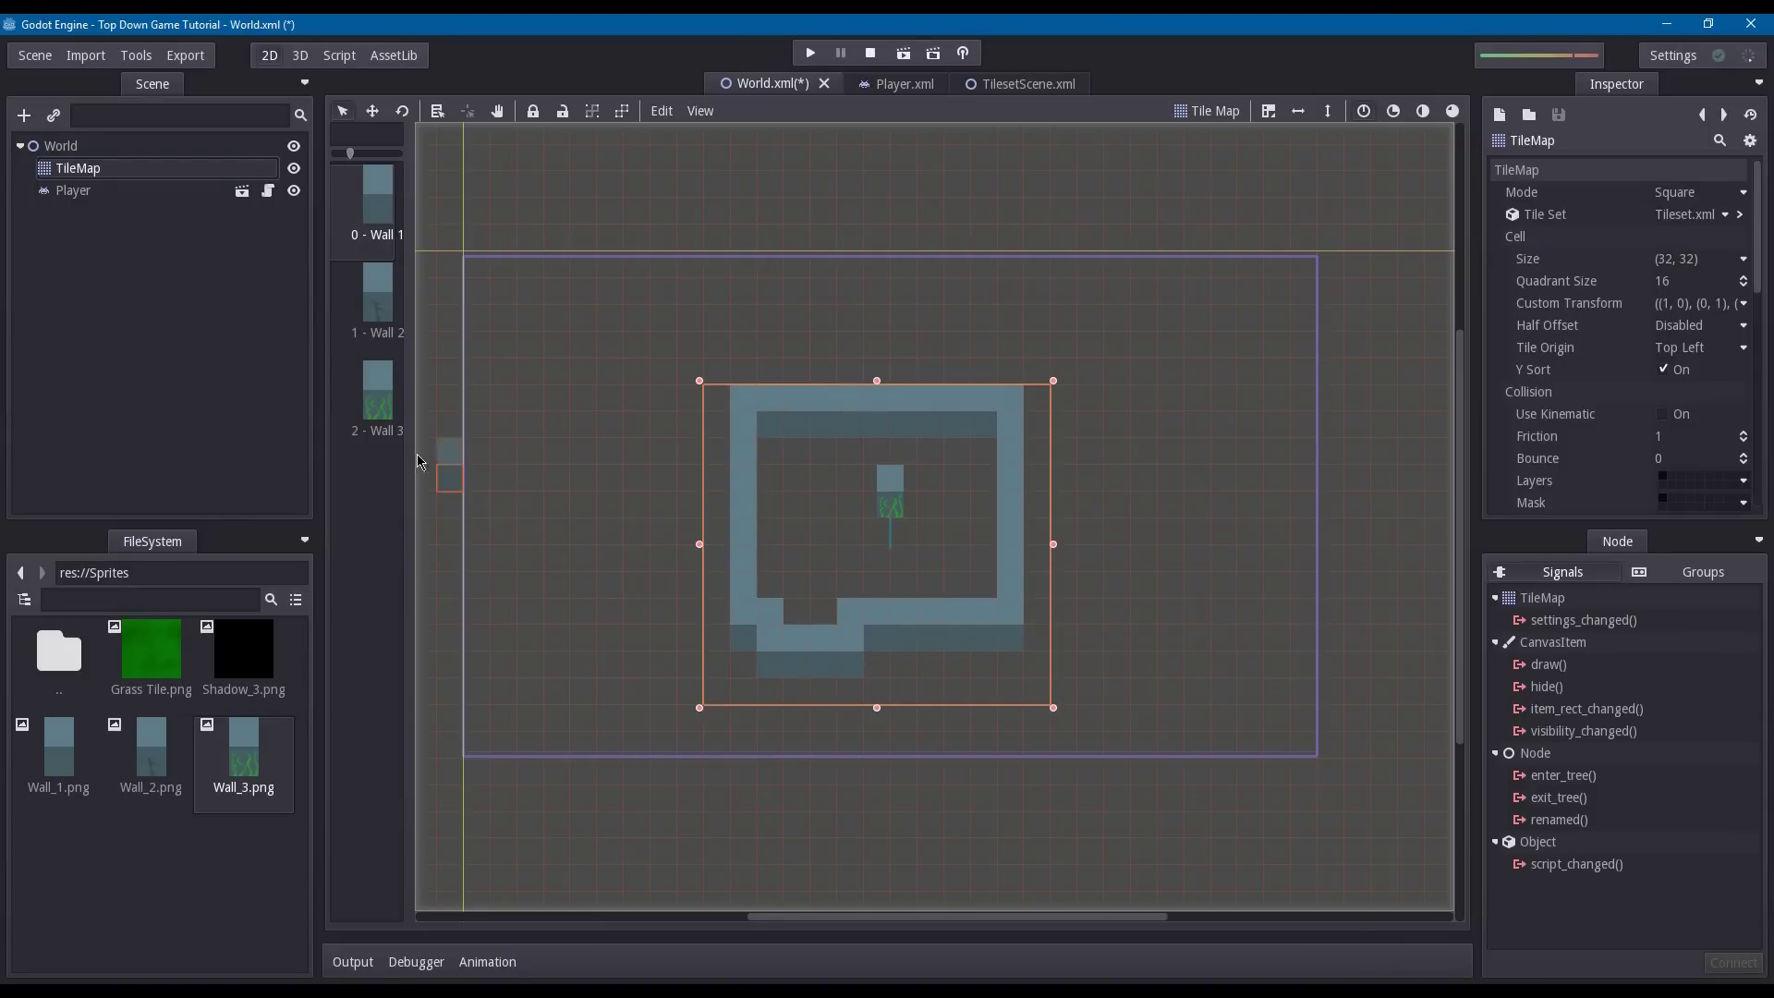
# - Vary the room by painting a few Wall 2 and Wall 3 tiles into its upper and lower walls
pyautogui.click(377, 296)
pyautogui.click(827, 462)
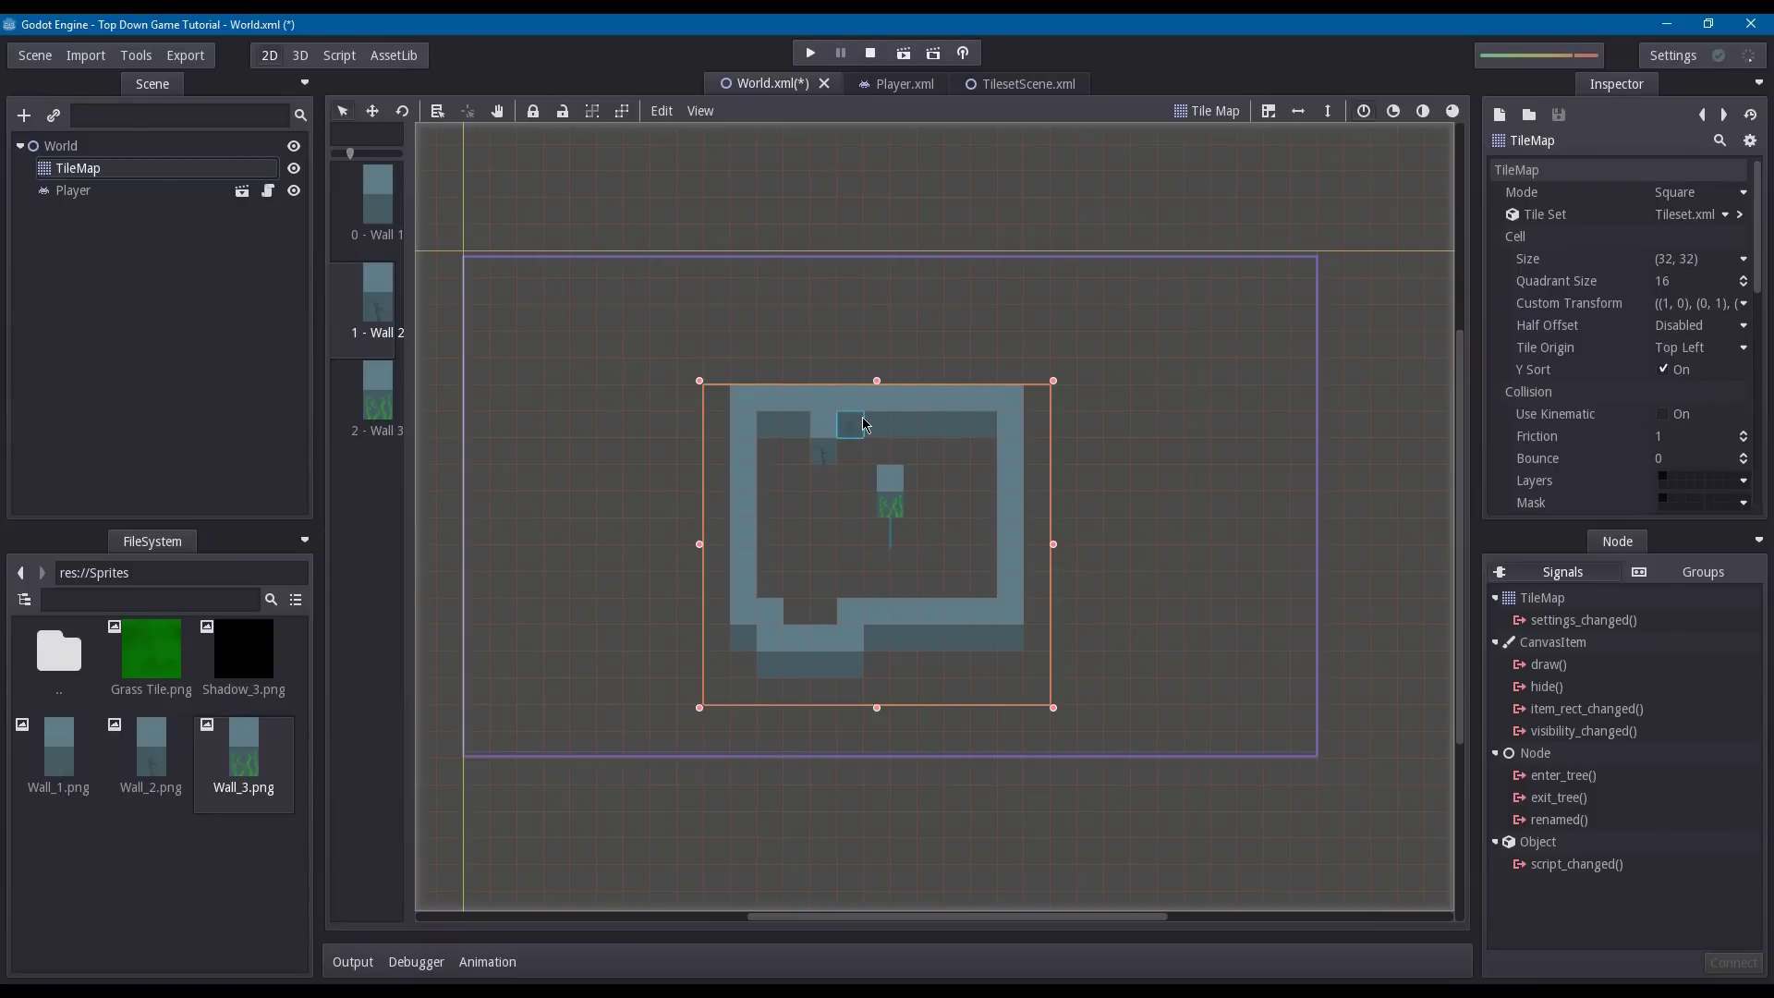
pyautogui.moveTo(859, 425); pyautogui.dragTo(937, 420)
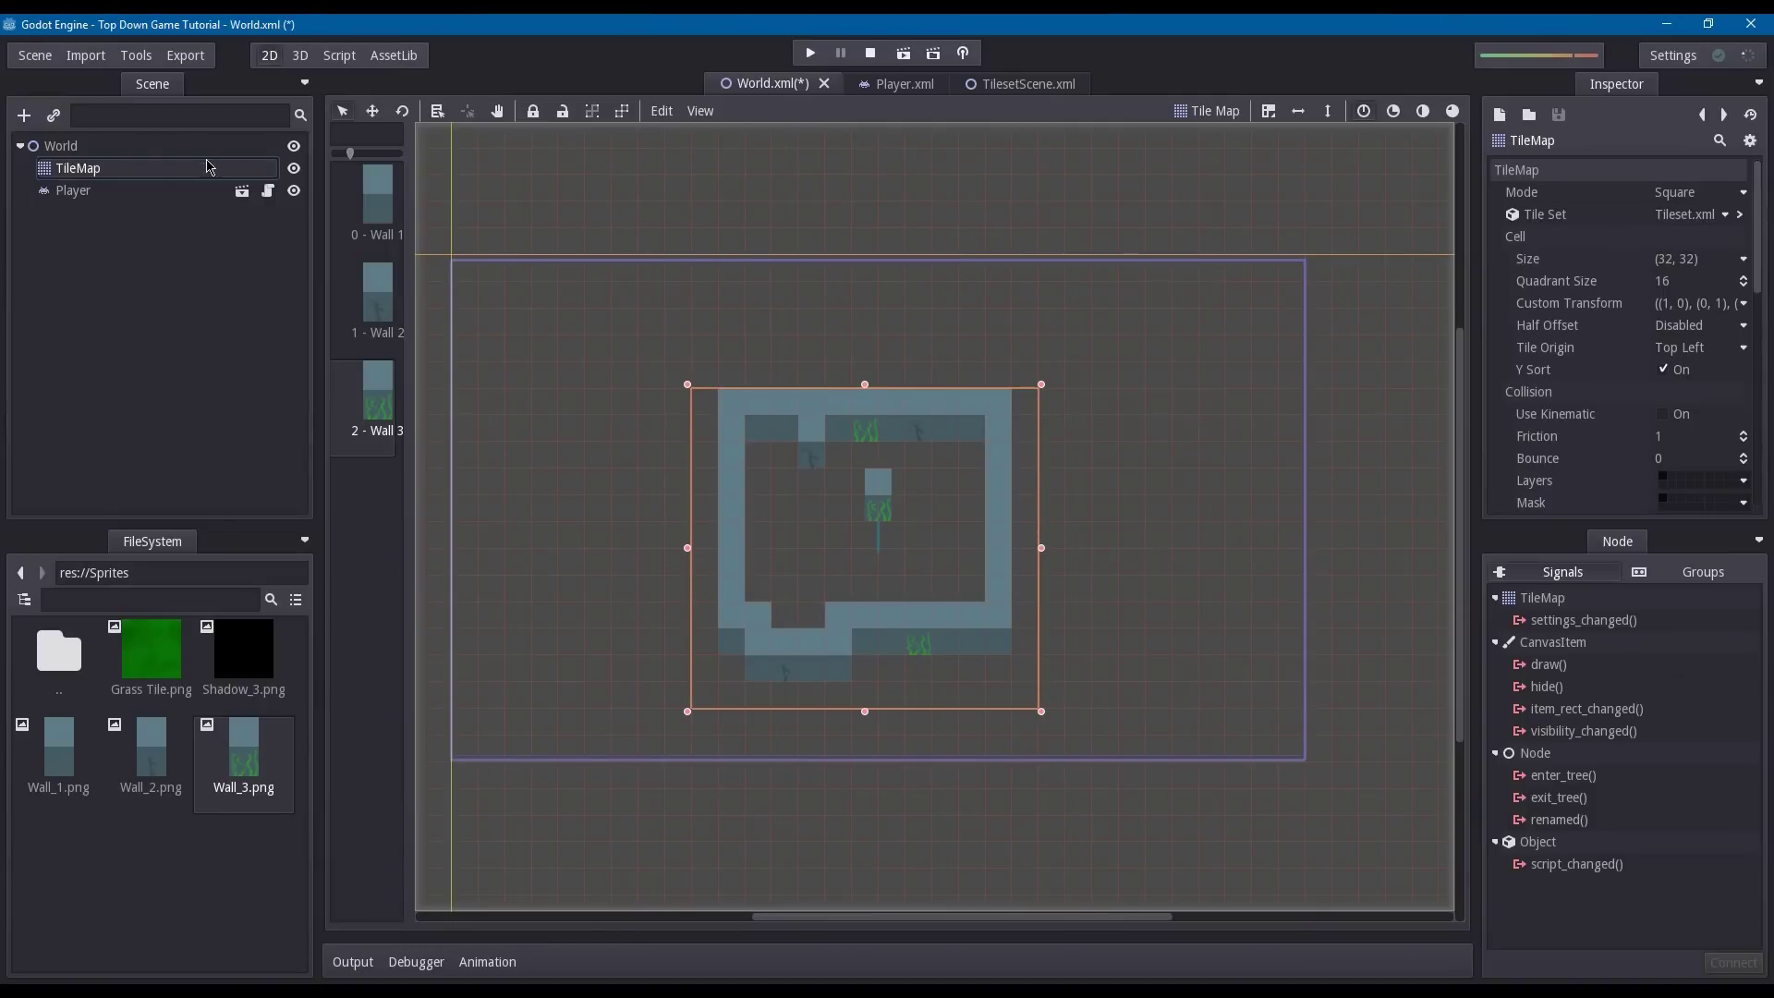
# - Make the Player node a child of the TileMap and collapse the TileMap branch
pyautogui.click(180, 148)
pyautogui.moveTo(1156, 456); pyautogui.dragTo(1441, 349, button='middle')
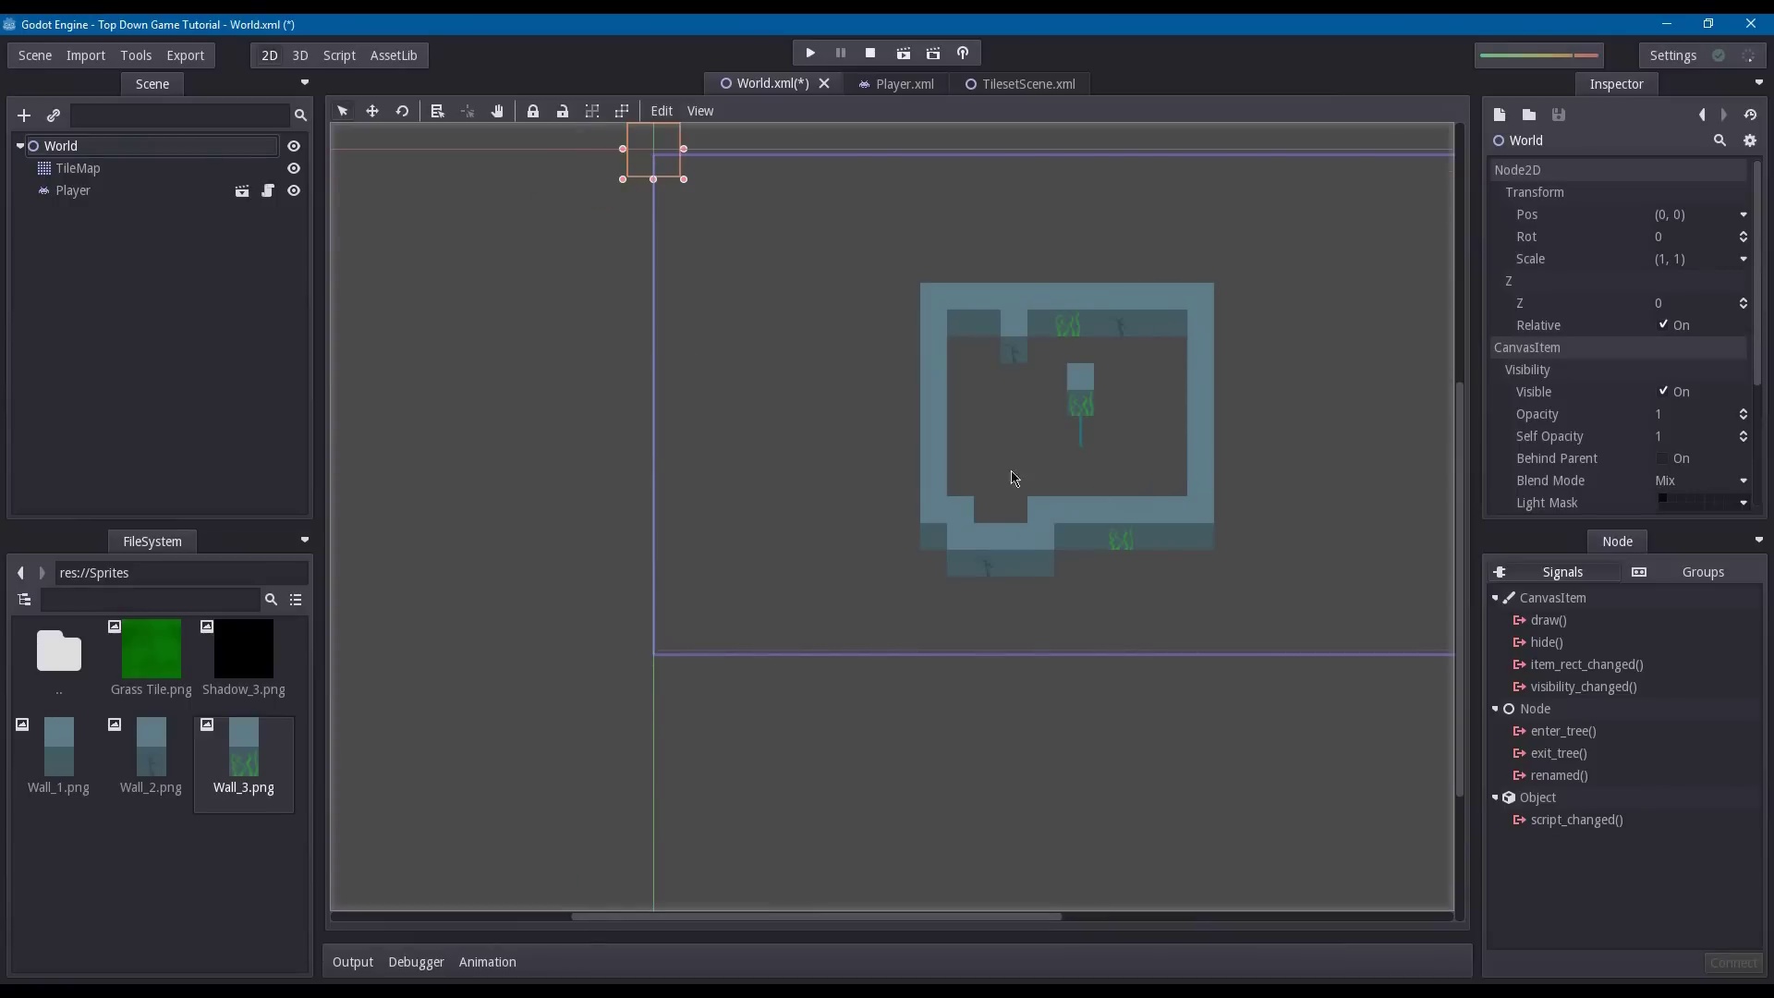
pyautogui.moveTo(1118, 364); pyautogui.dragTo(964, 395, button='middle')
pyautogui.click(148, 192)
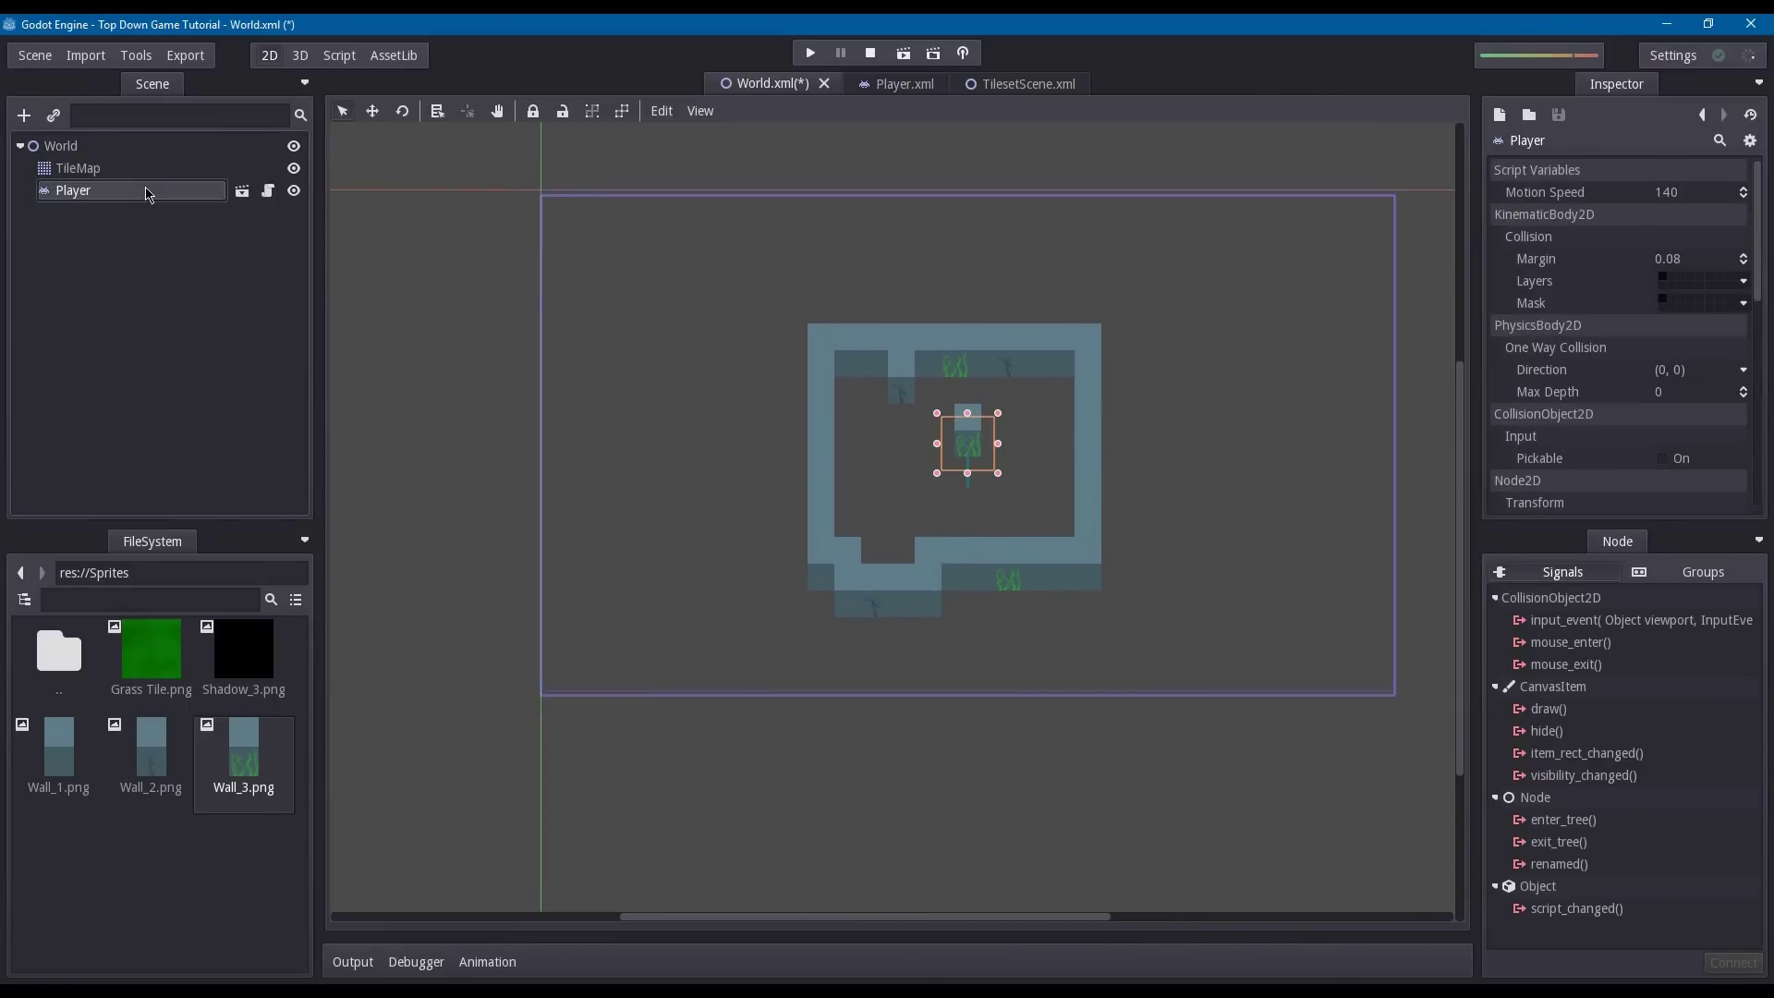
pyautogui.moveTo(118, 201); pyautogui.dragTo(116, 173)
pyautogui.click(32, 169)
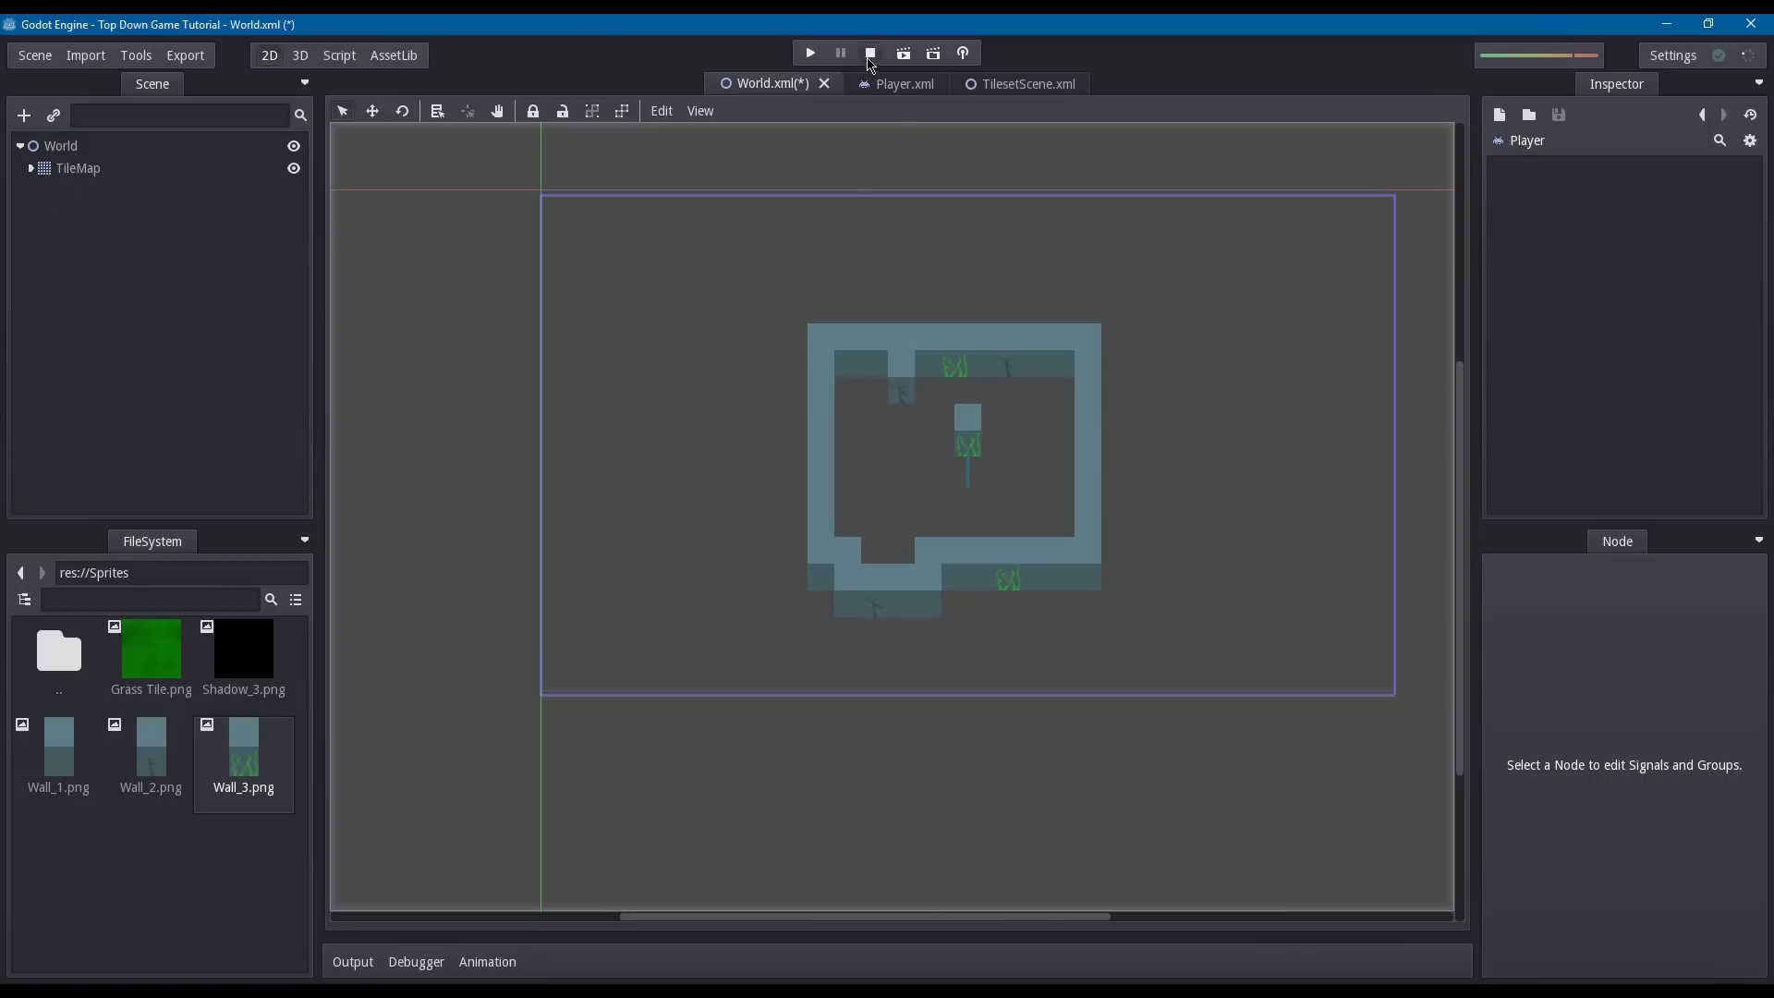
# - Run the game, move the player around the room to test wall collisions and Y sorting, and close the game window
pyautogui.click(810, 55)
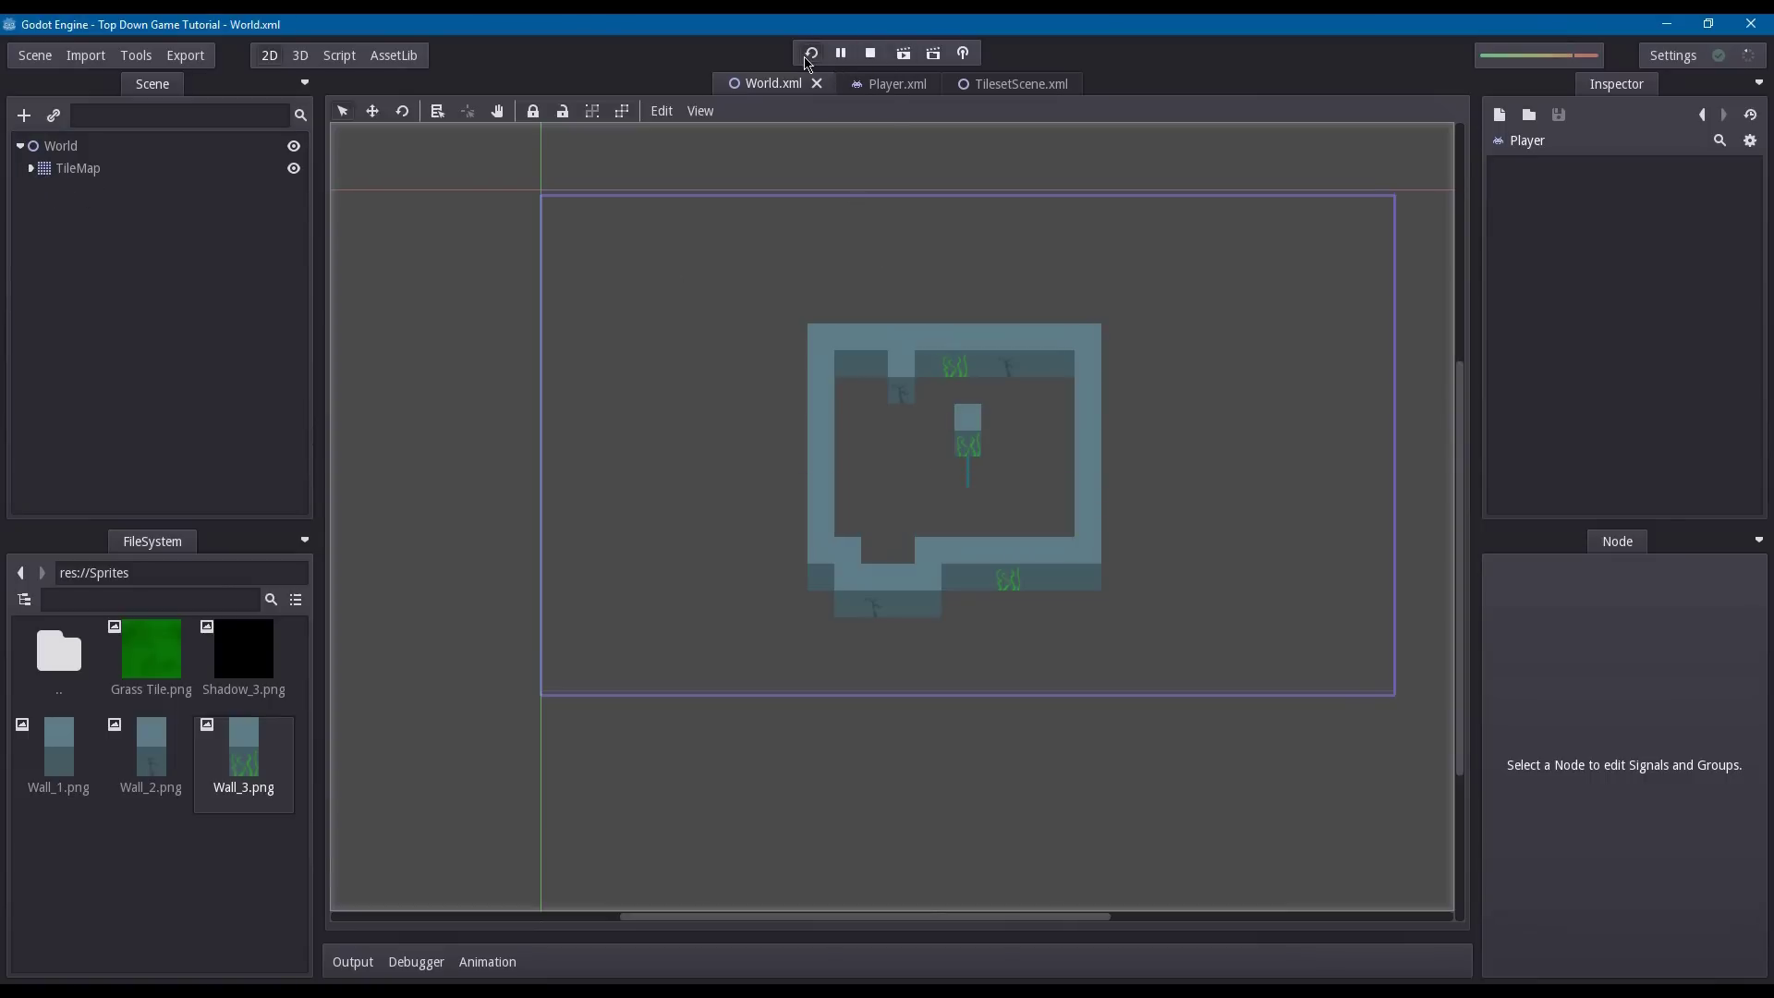
pyautogui.press('Left')
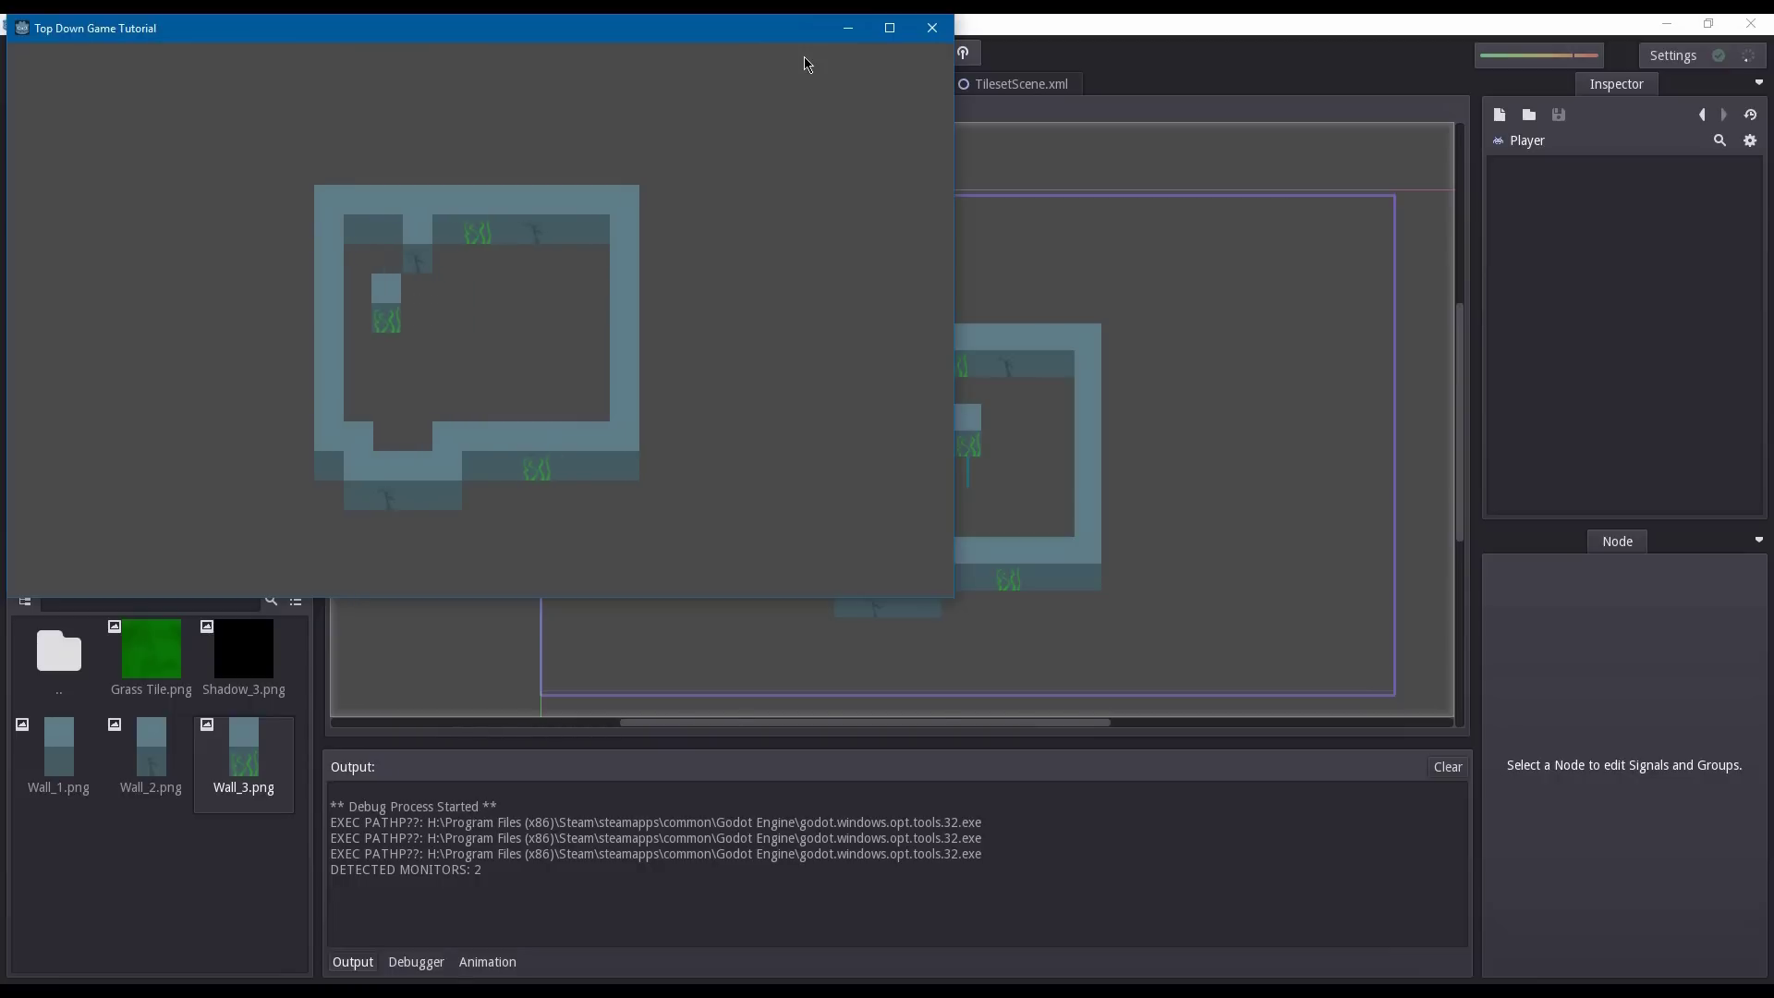
pyautogui.press('Up')
pyautogui.press('Up')
pyautogui.press('Right')
pyautogui.press('Down')
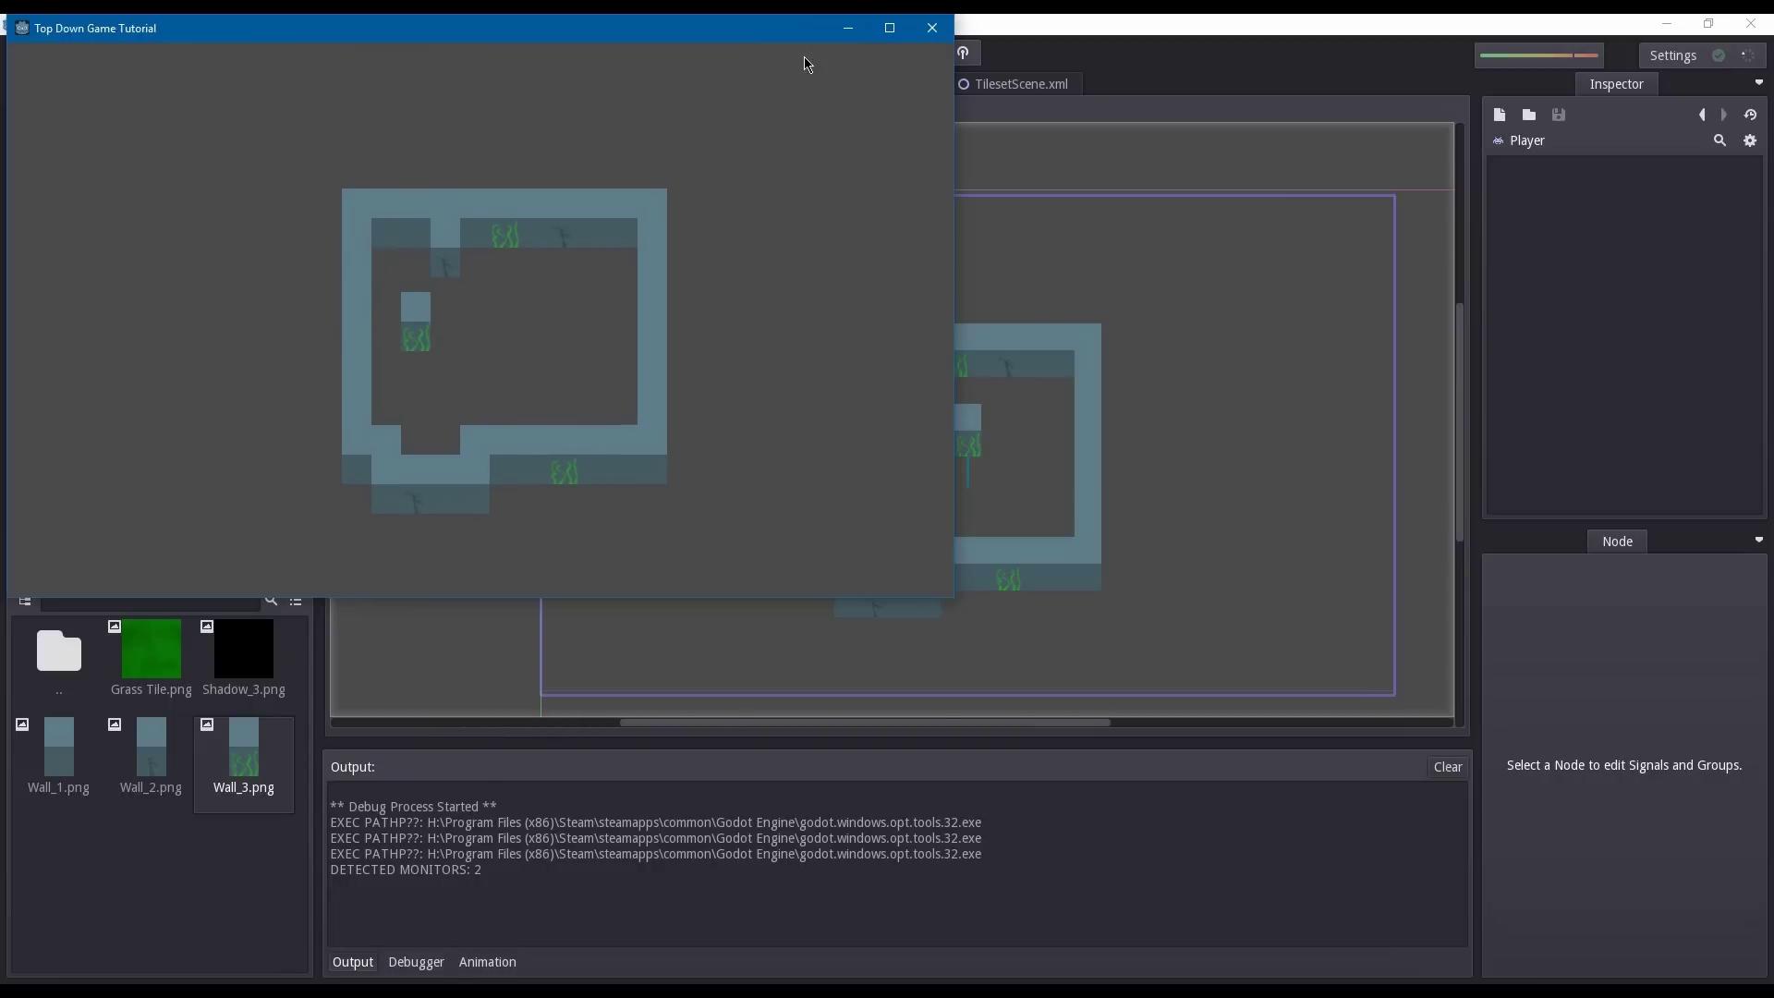
pyautogui.press('Down')
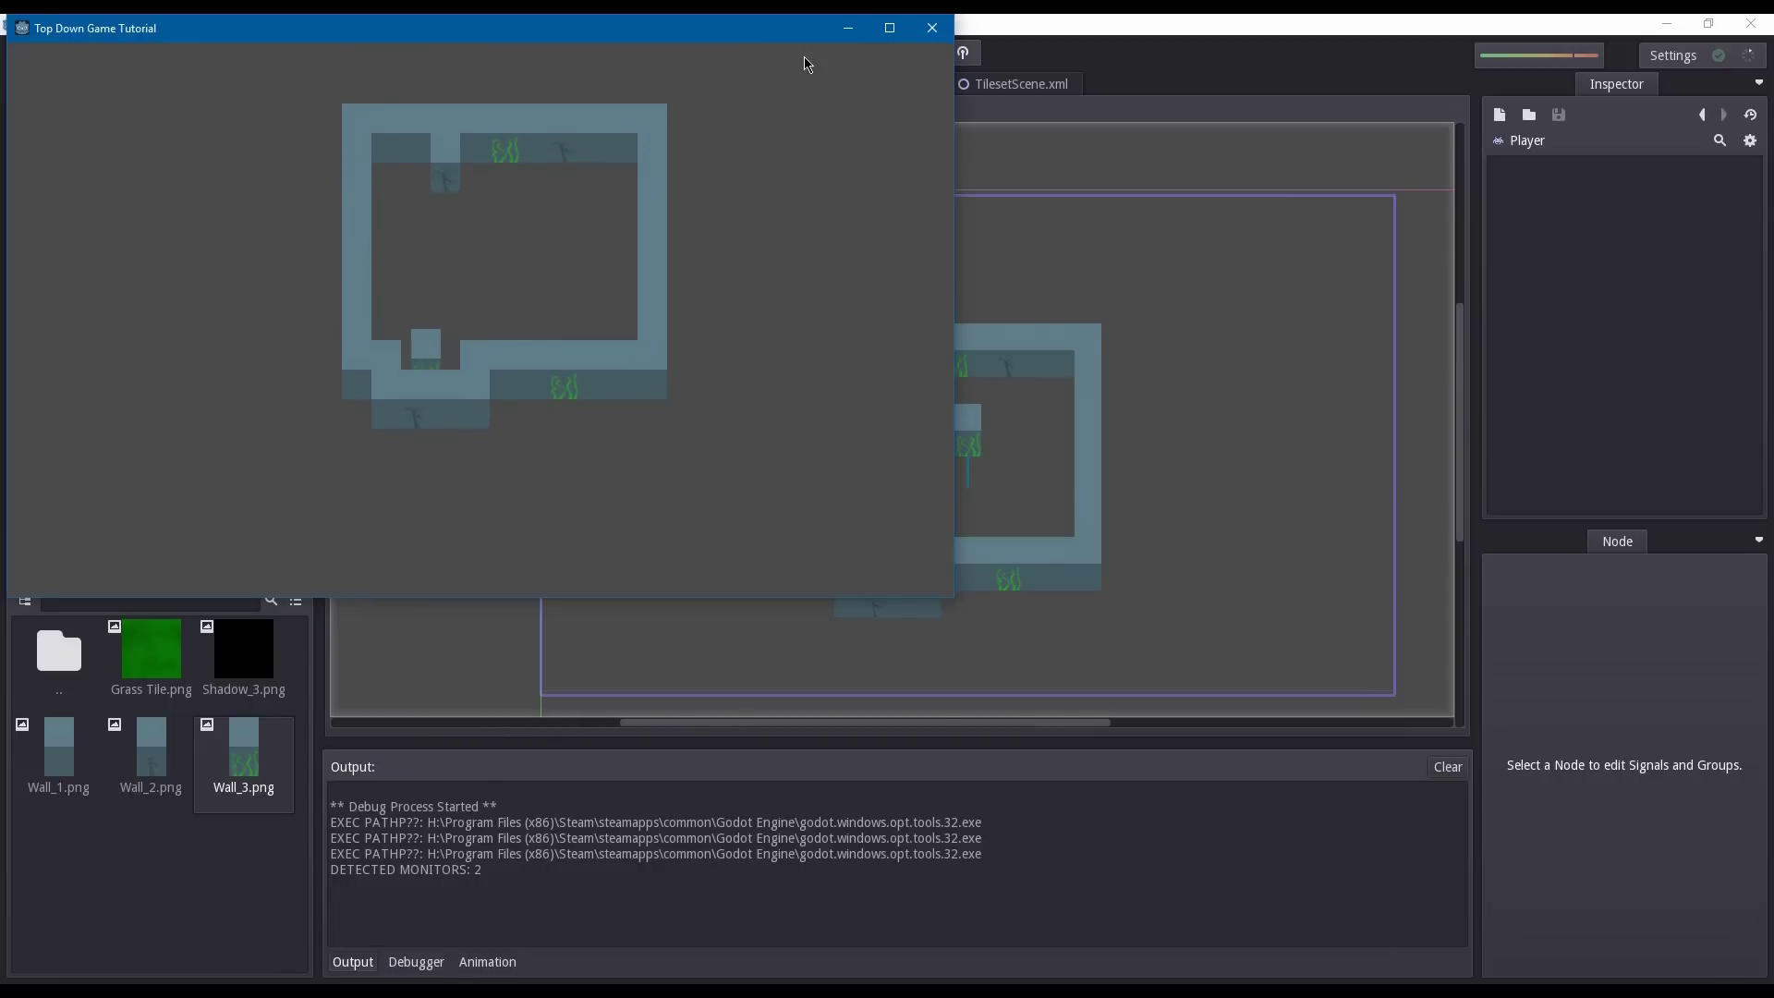
pyautogui.press('Right')
pyautogui.press('Up')
pyautogui.press('Down')
pyautogui.press('Left')
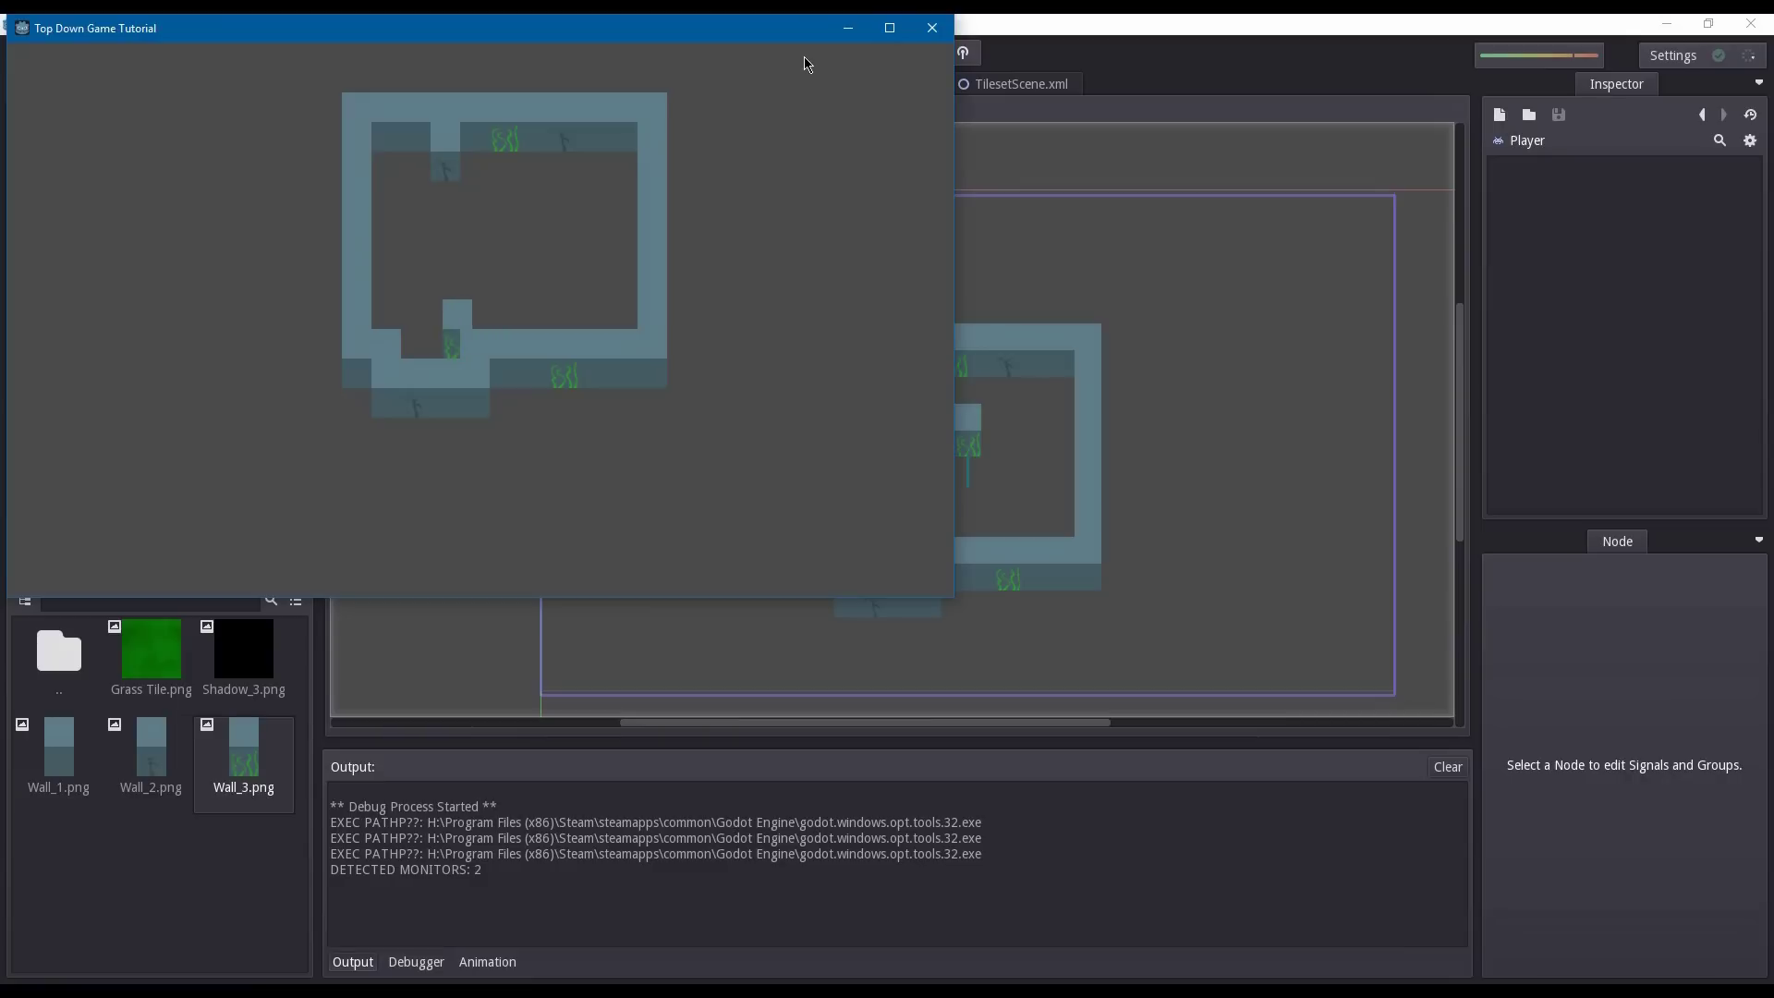
pyautogui.press('Up')
pyautogui.press('Up')
pyautogui.press('Left')
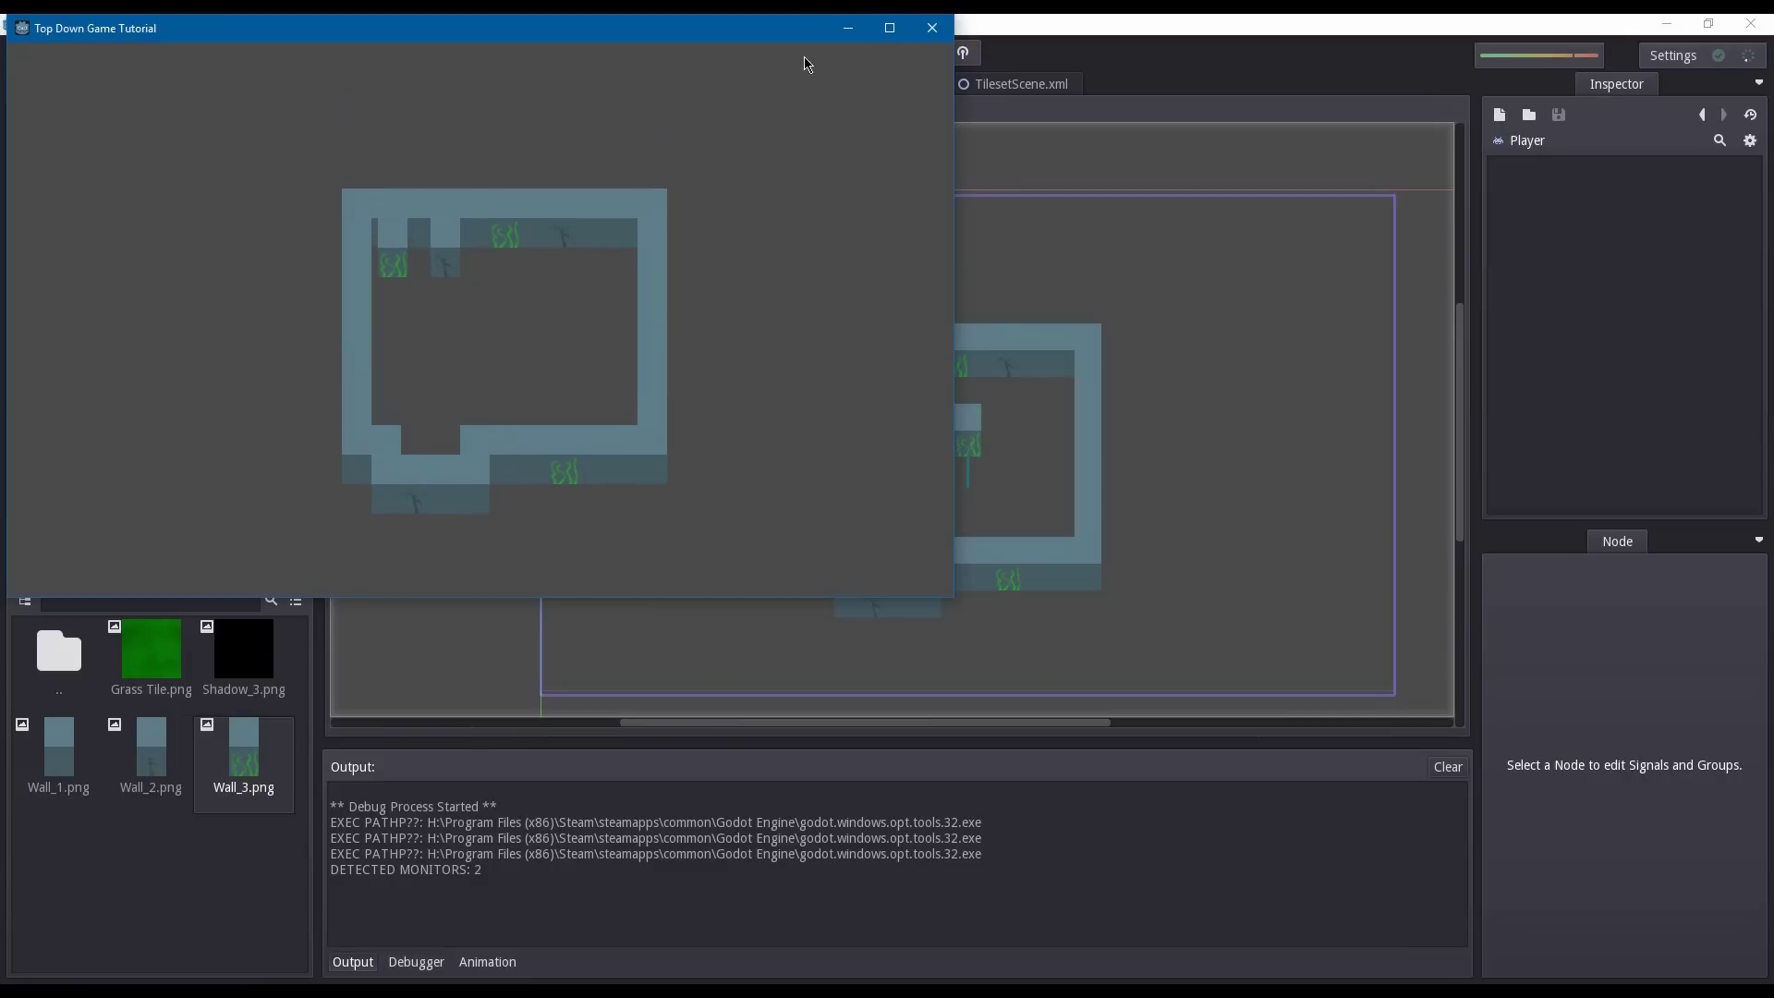
pyautogui.press('Down')
pyautogui.press('Right')
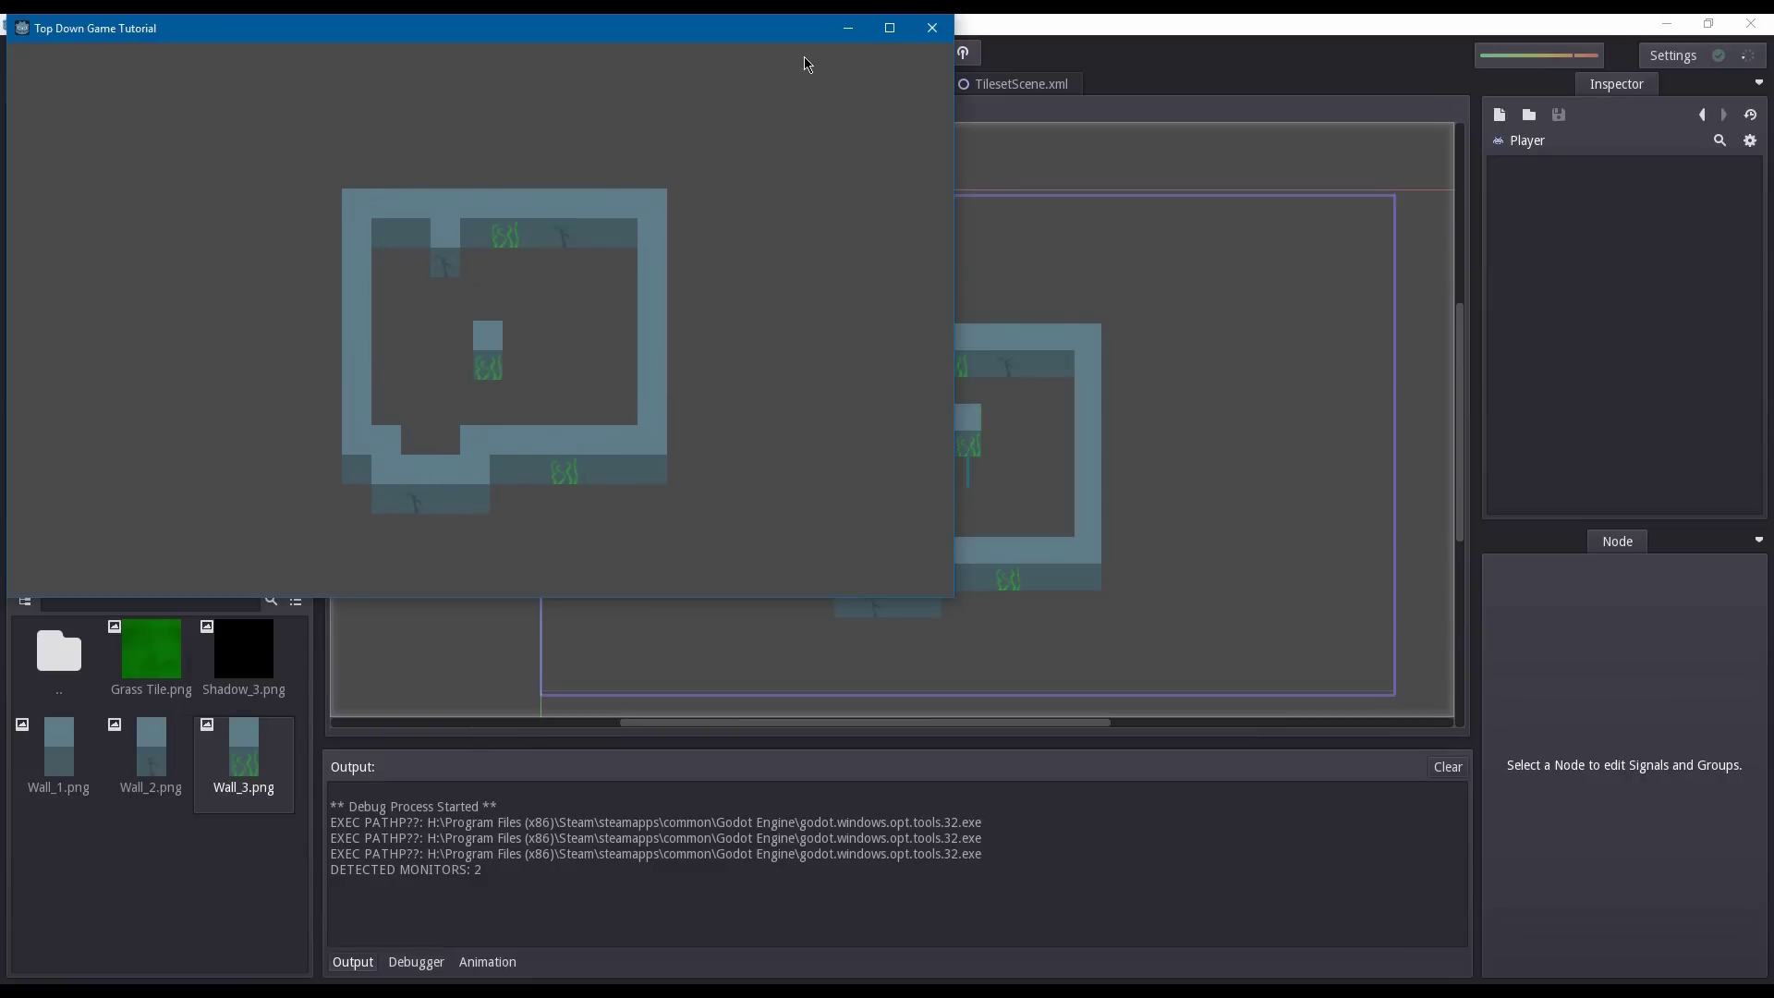
pyautogui.press('Down')
pyautogui.press('Right')
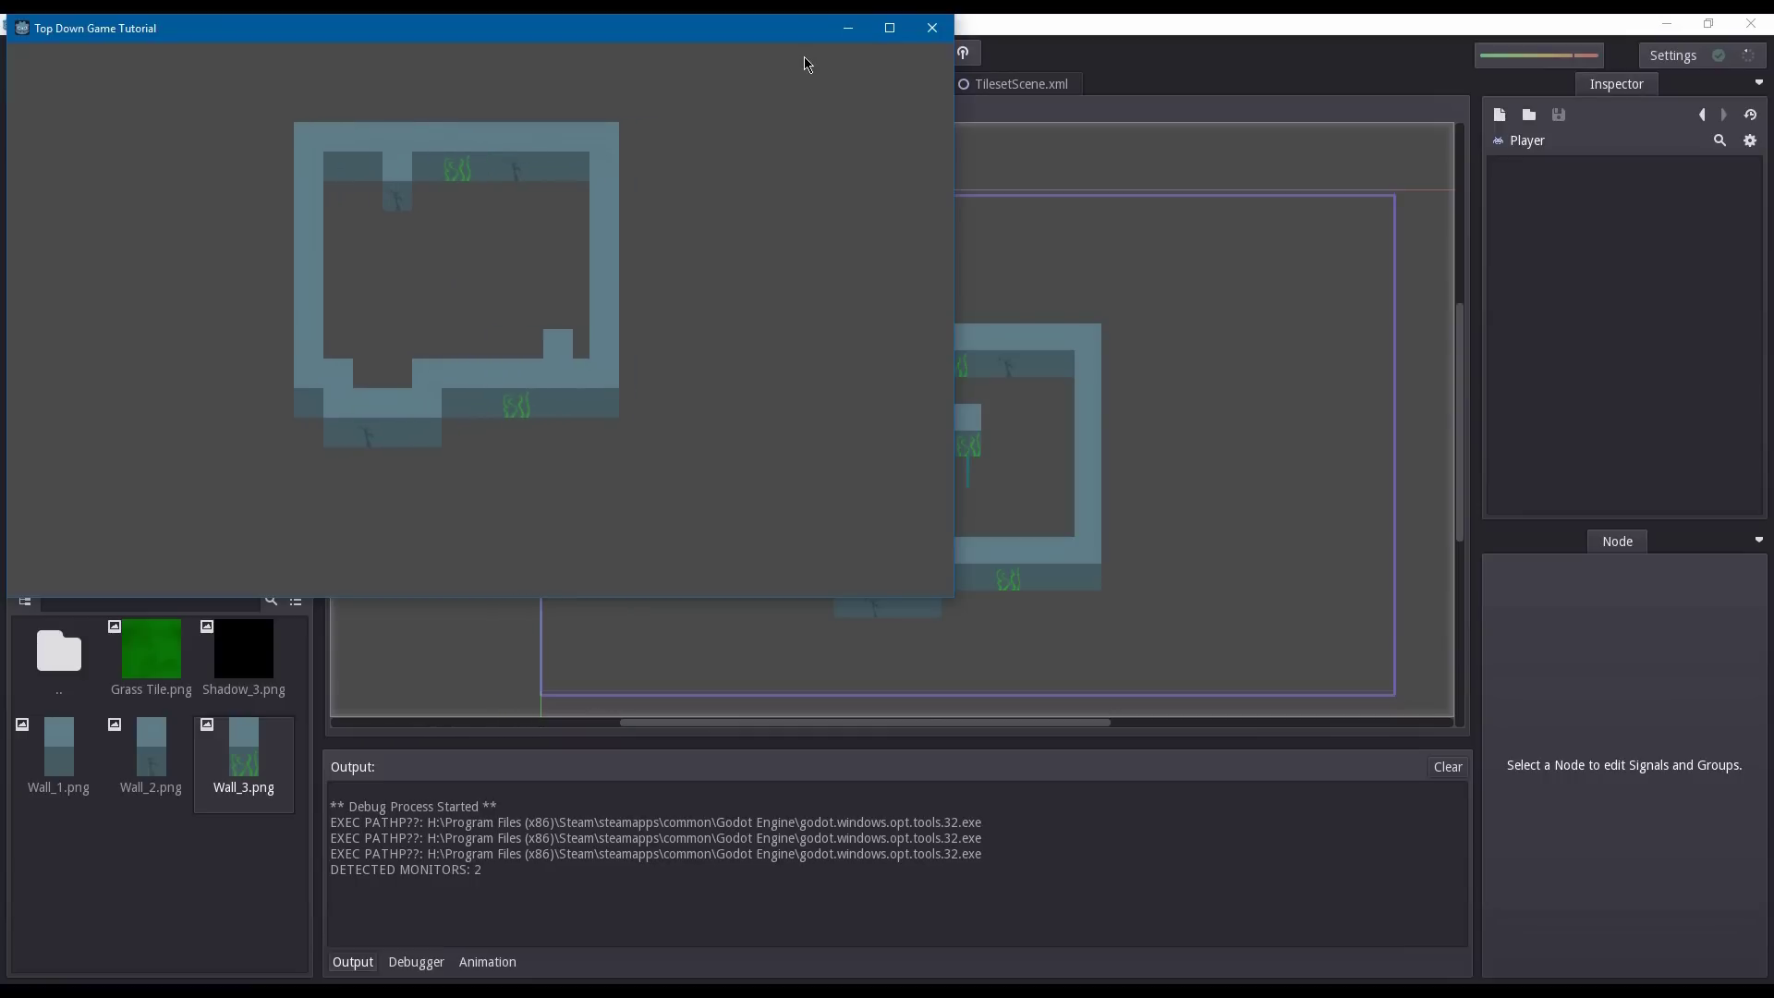
pyautogui.press('Left')
pyautogui.press('Left')
pyautogui.press('Up')
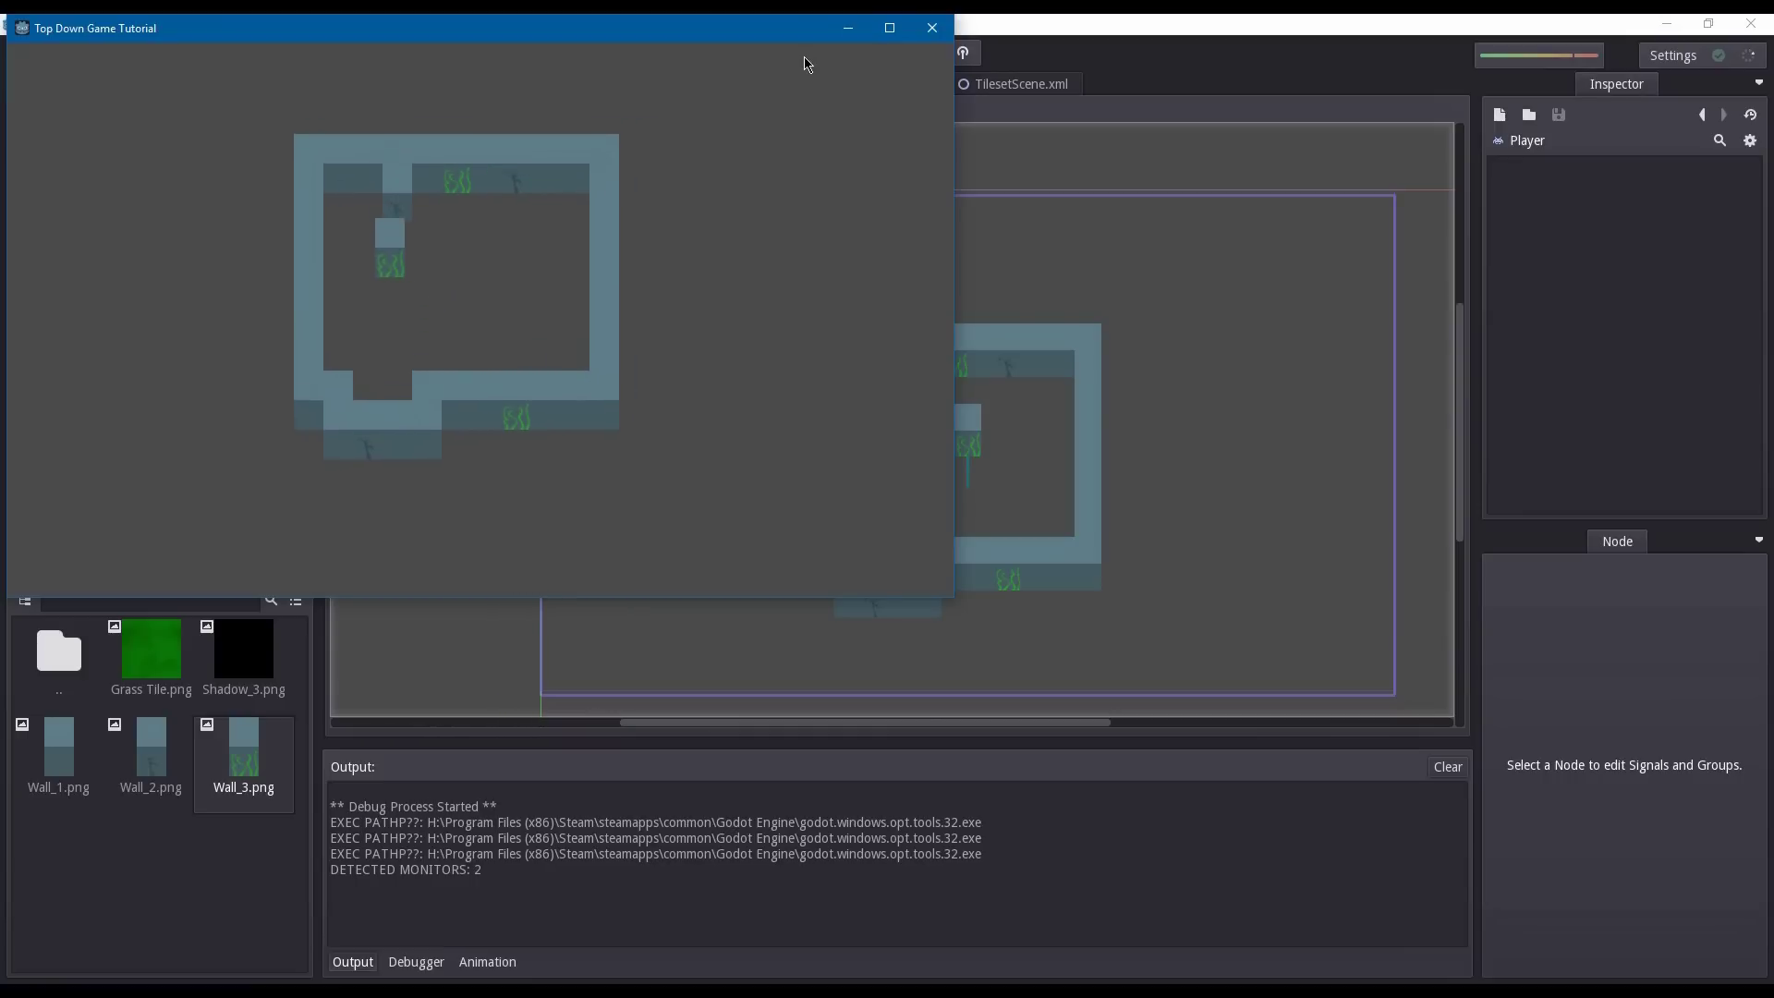
pyautogui.press('Right')
pyautogui.press('Up')
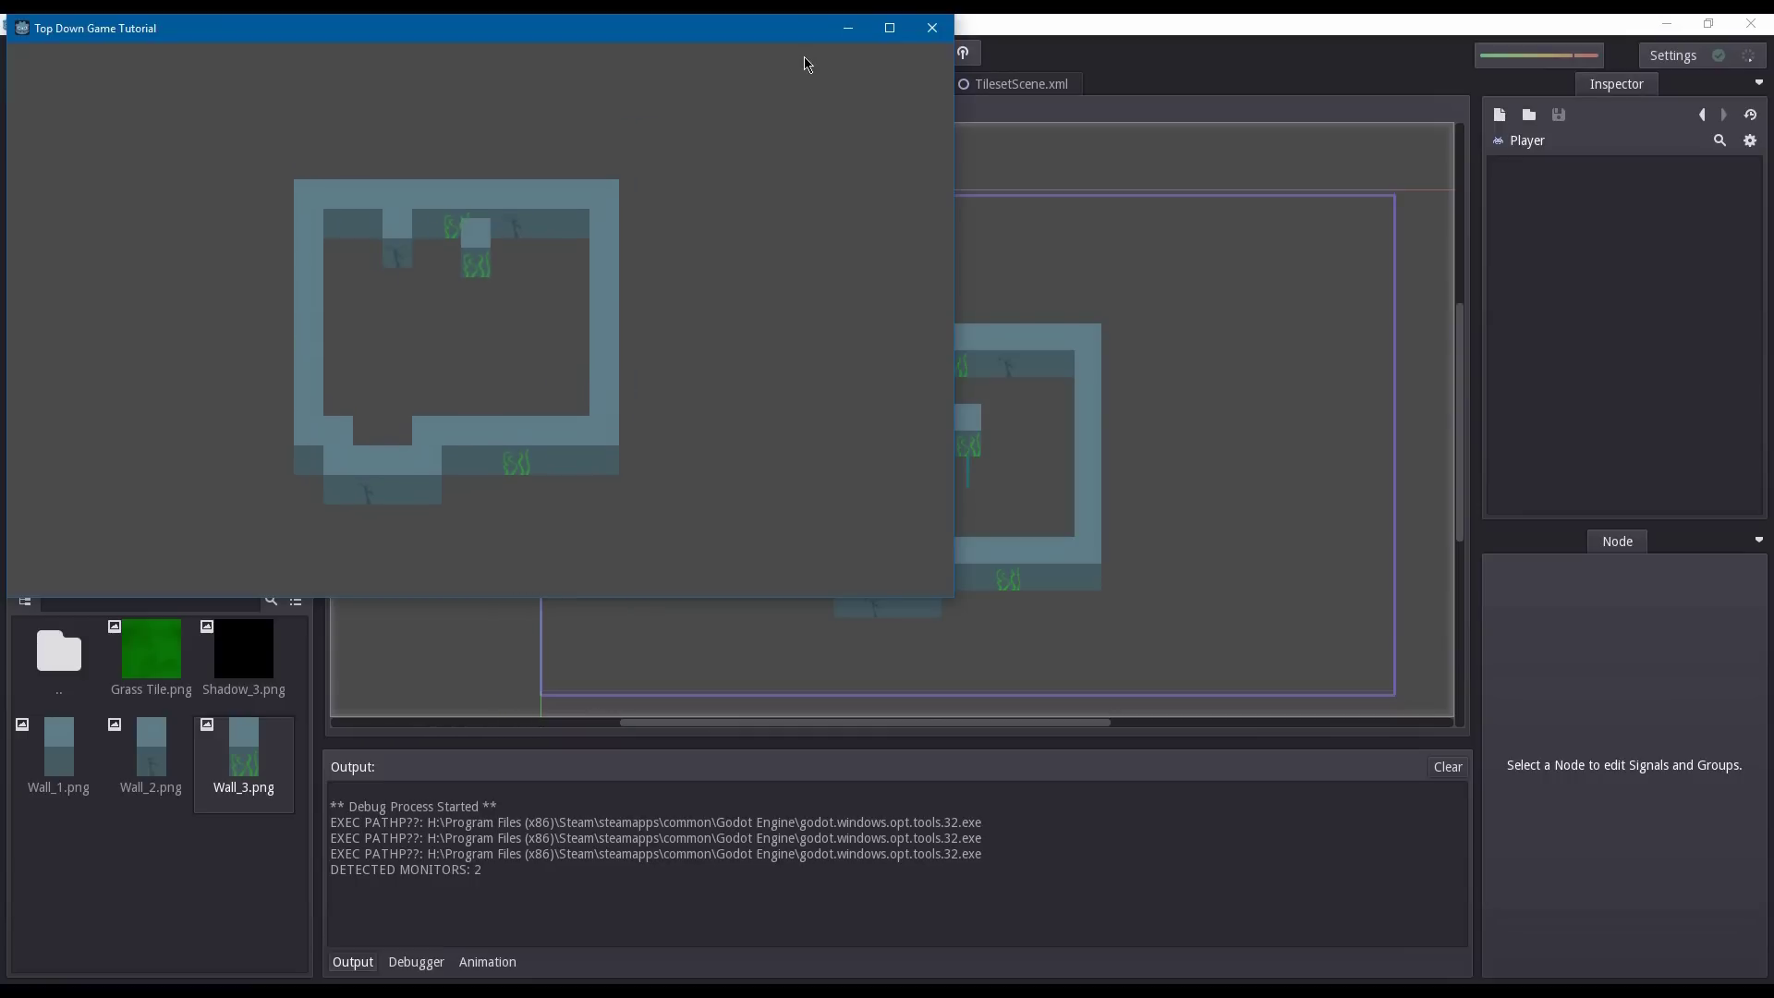
pyautogui.hotkey('alt', 'F4')
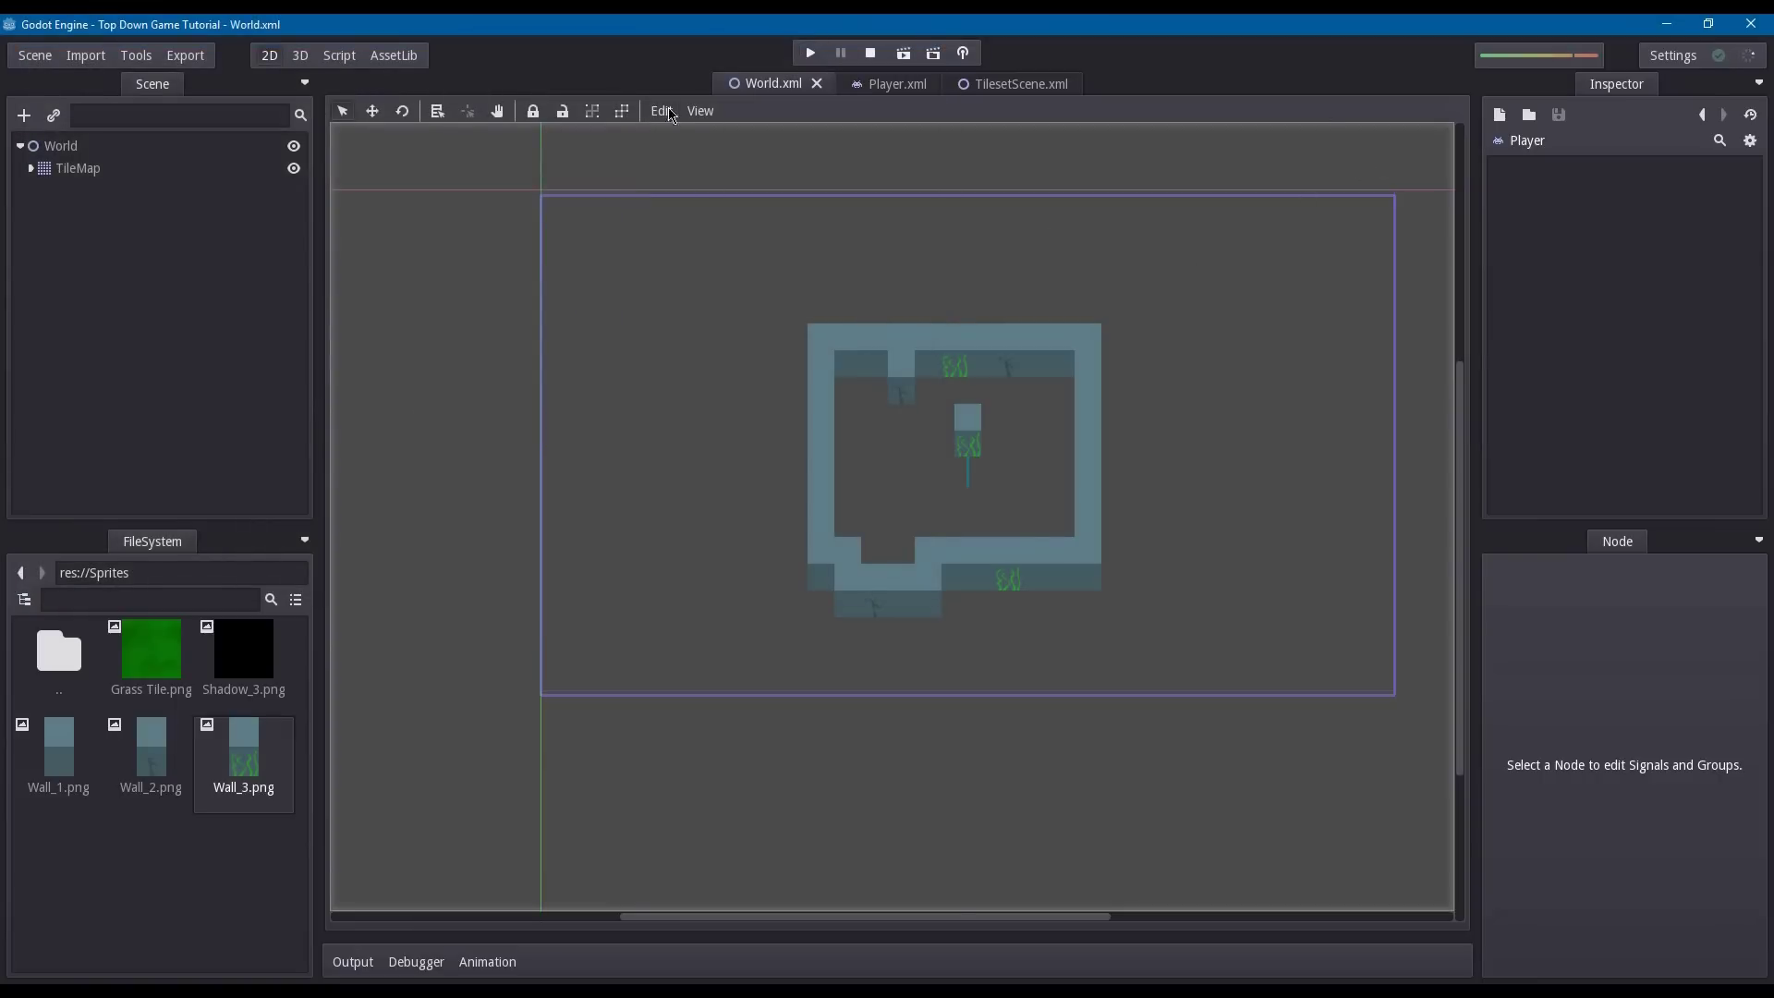
# - Create a new empty scene
pyautogui.click(35, 56)
pyautogui.click(93, 84)
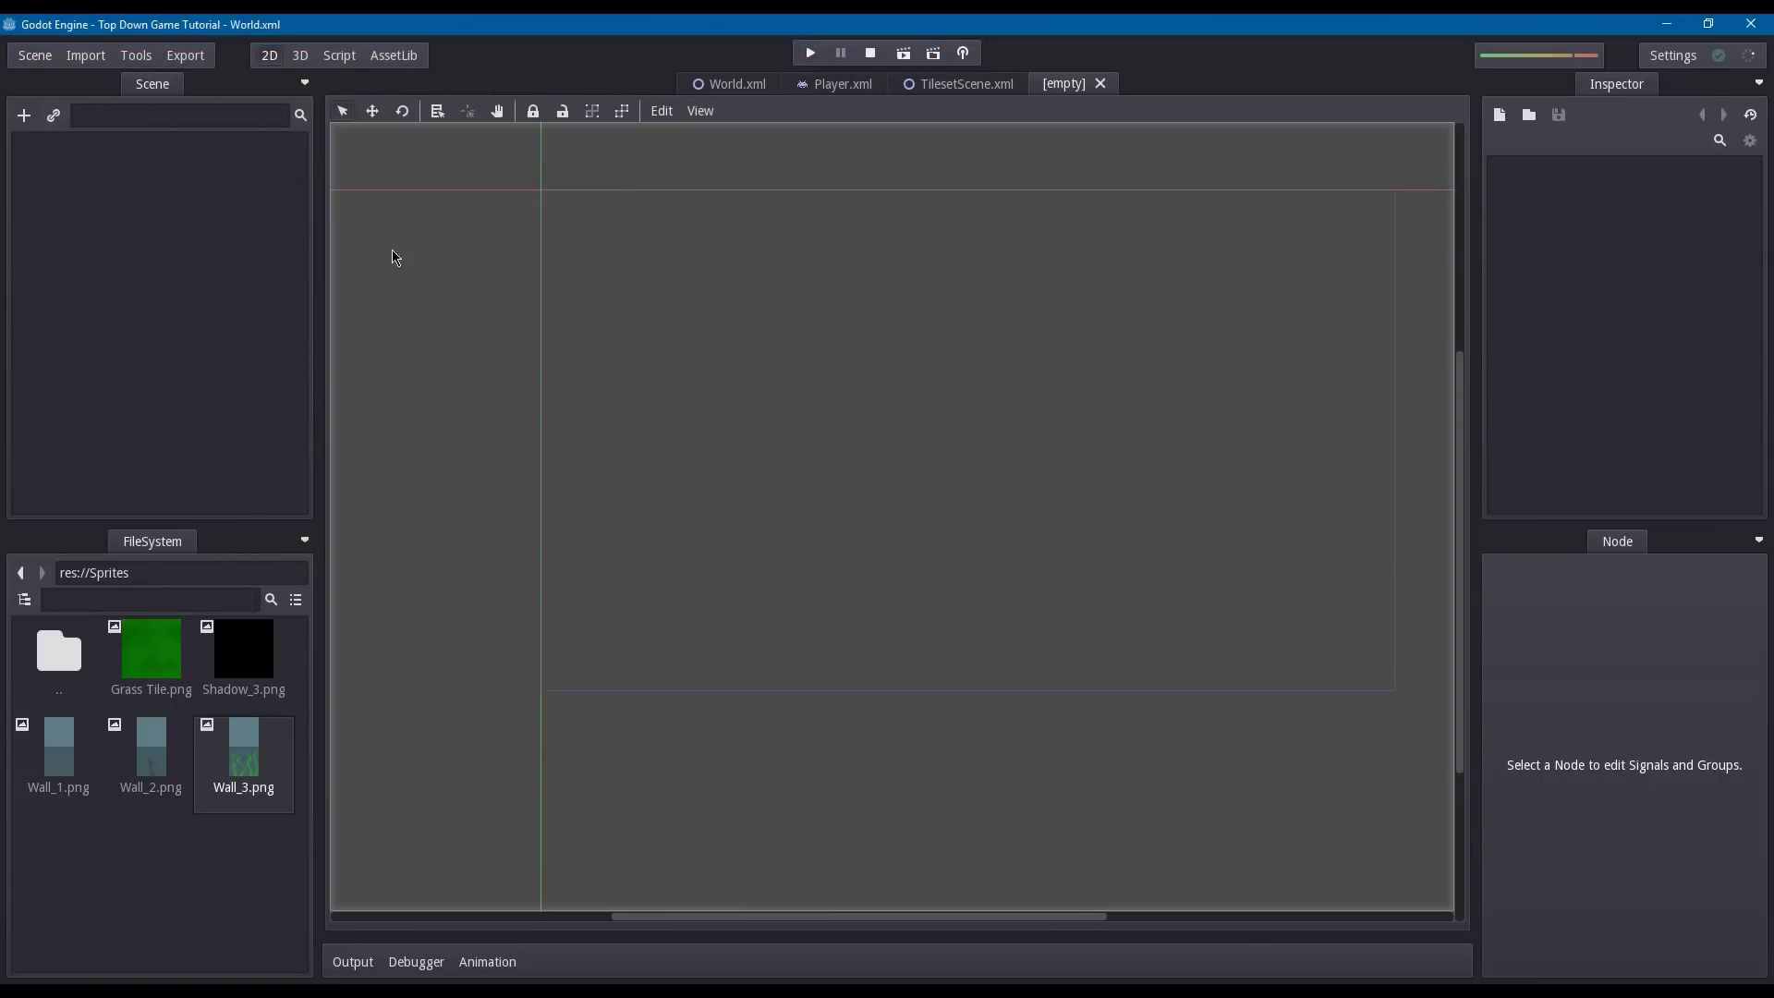
pyautogui.moveTo(962, 251); pyautogui.dragTo(821, 290, button='middle')
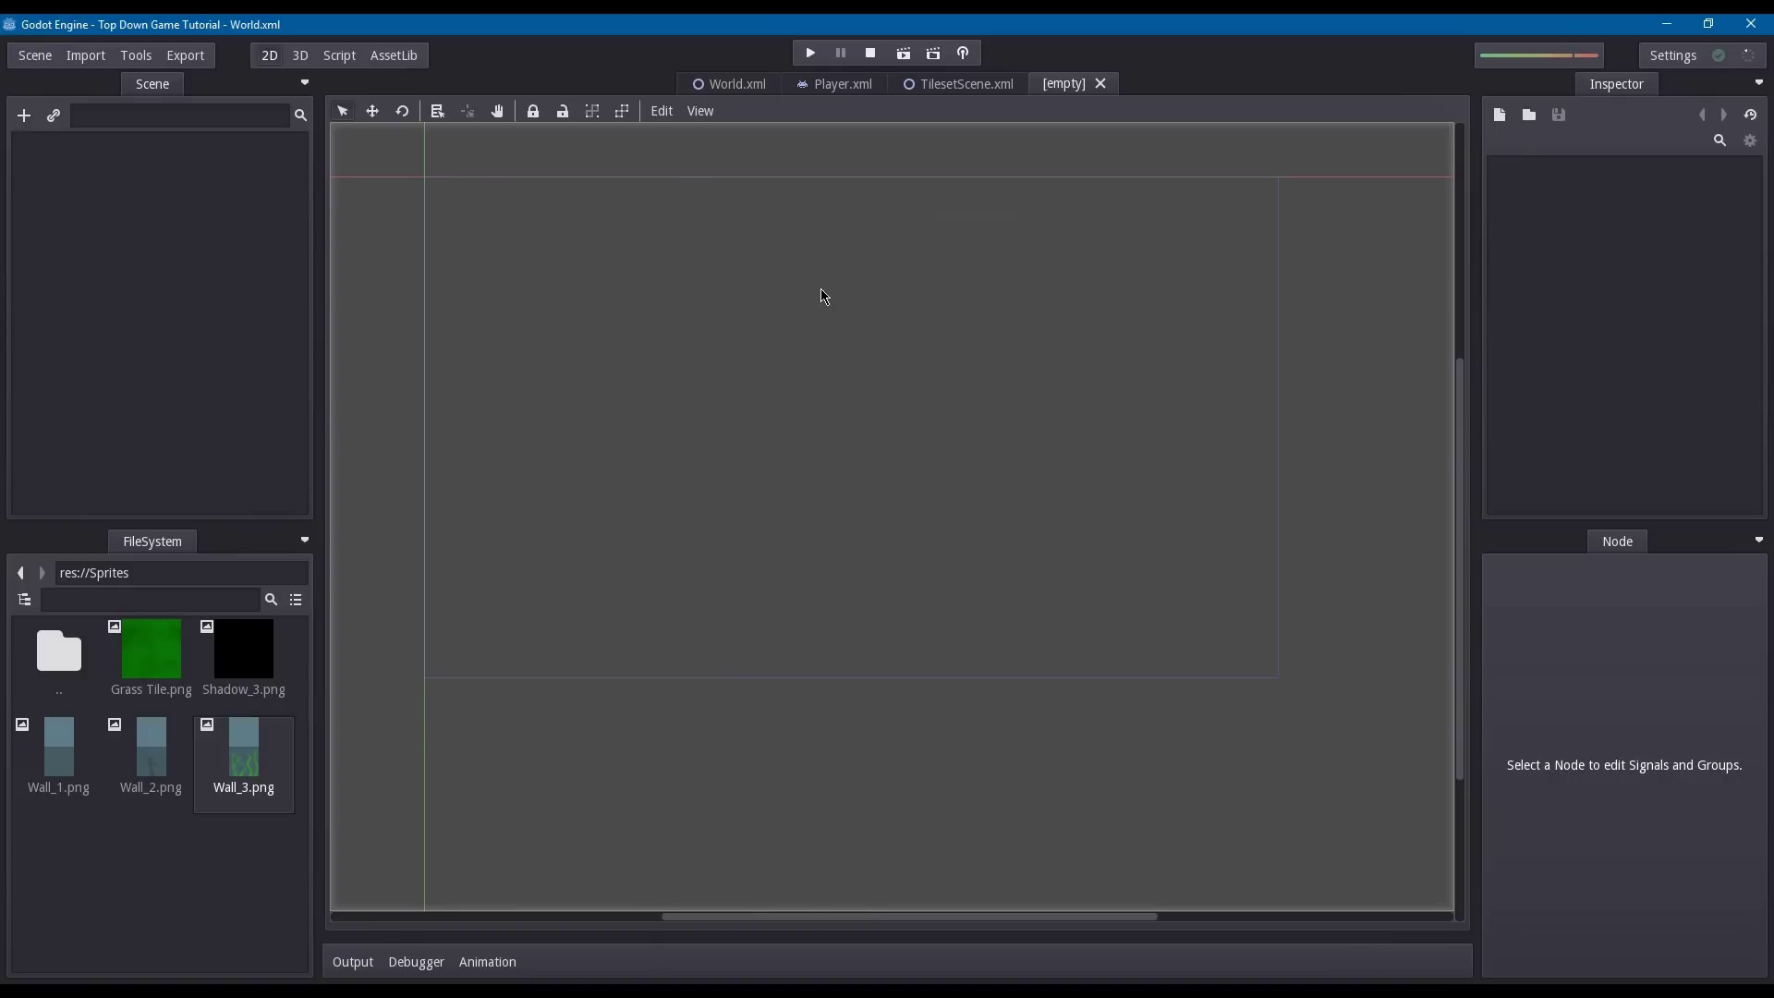
# - Set up the empty scene with a Node2D root and a Sprite child, and rename the sprite Grass
pyautogui.click(24, 127)
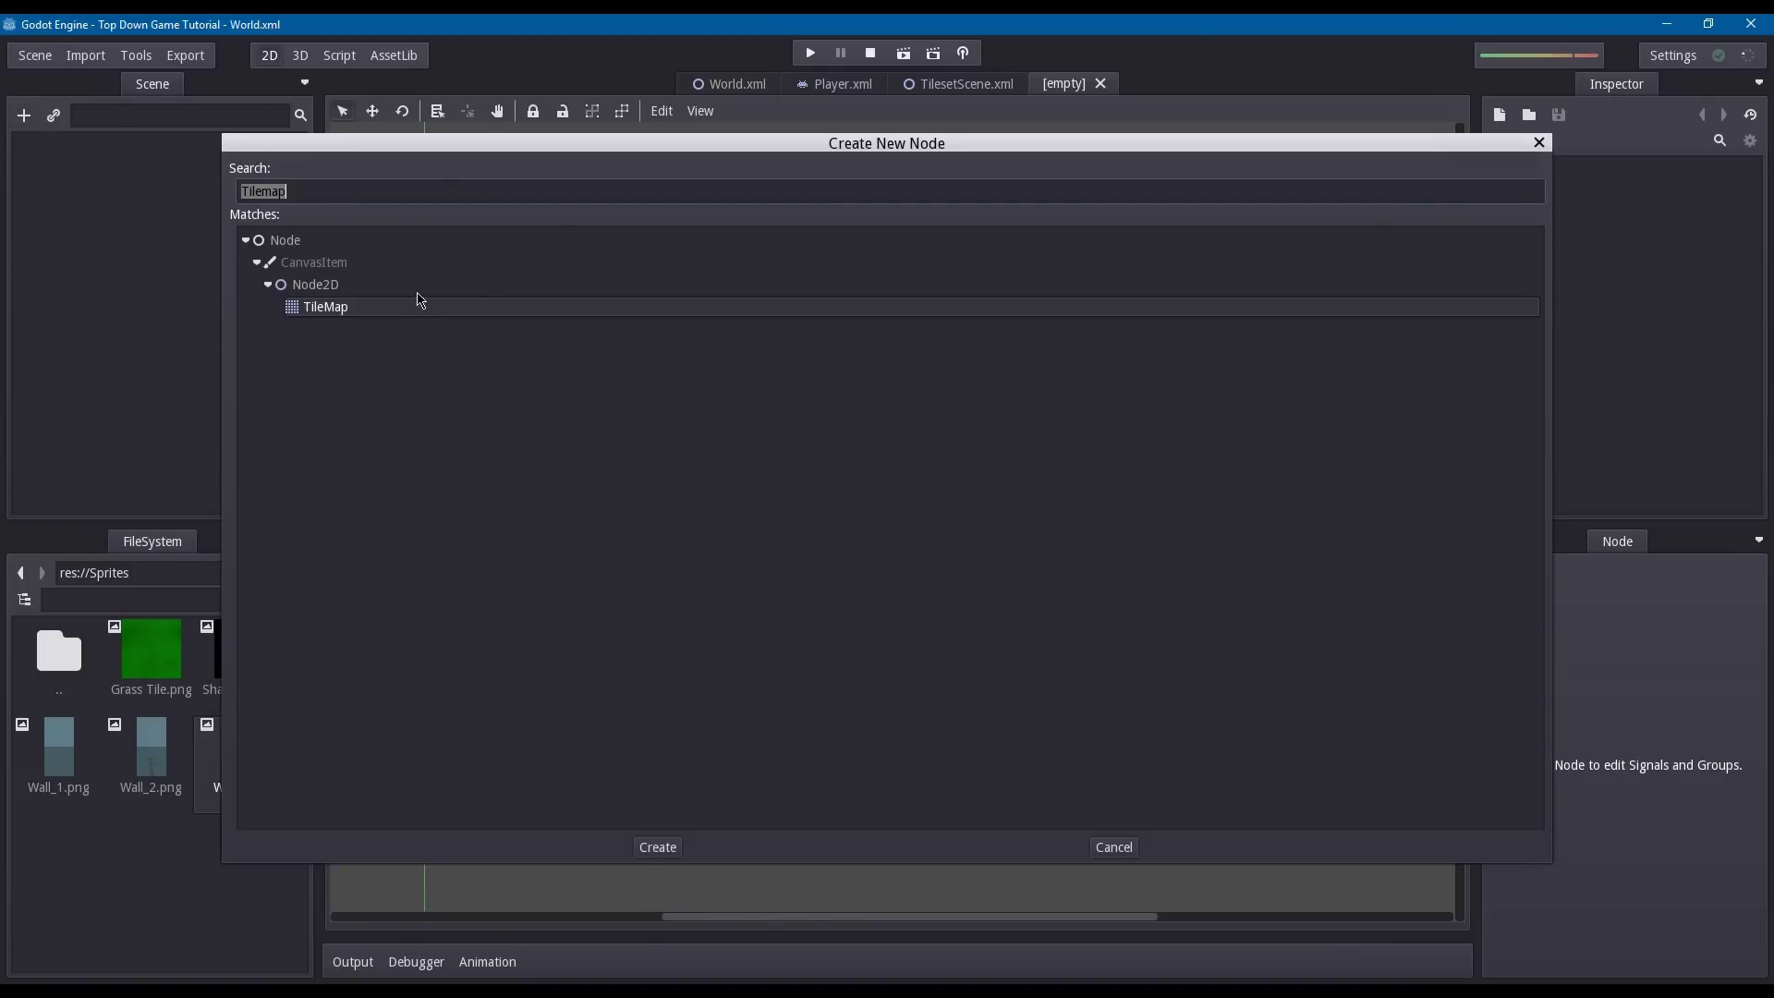
pyautogui.write('sp')
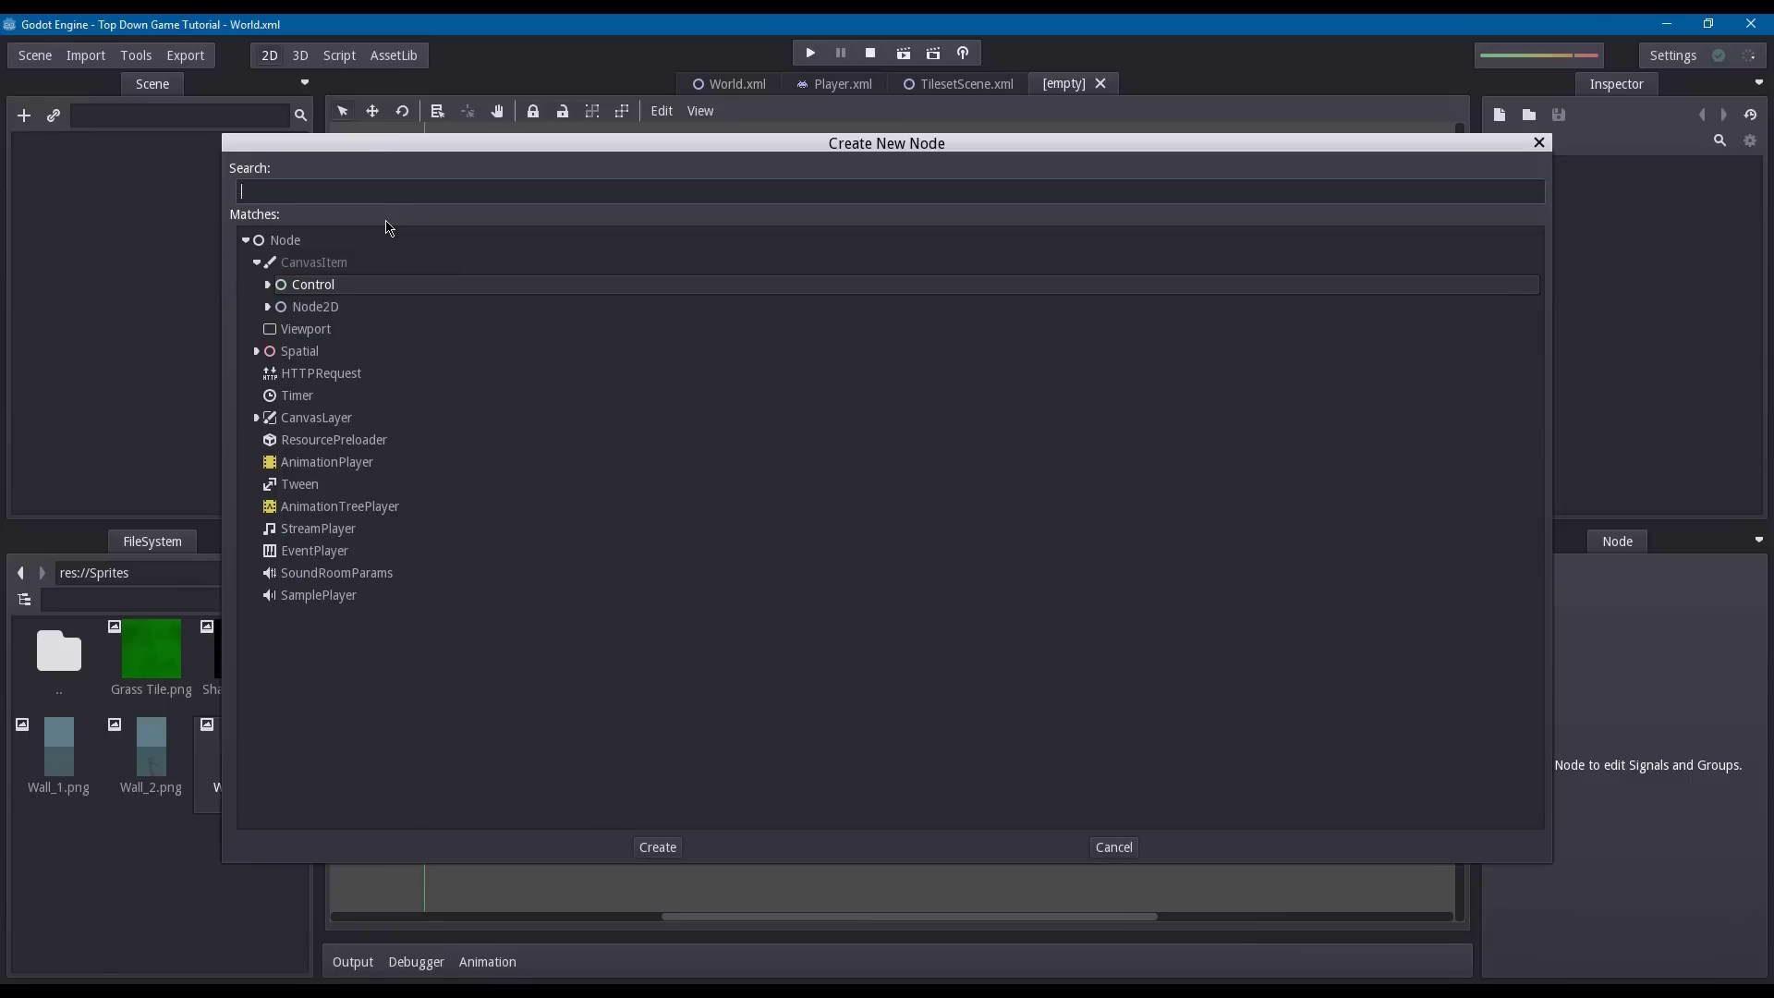
pyautogui.write('rites')
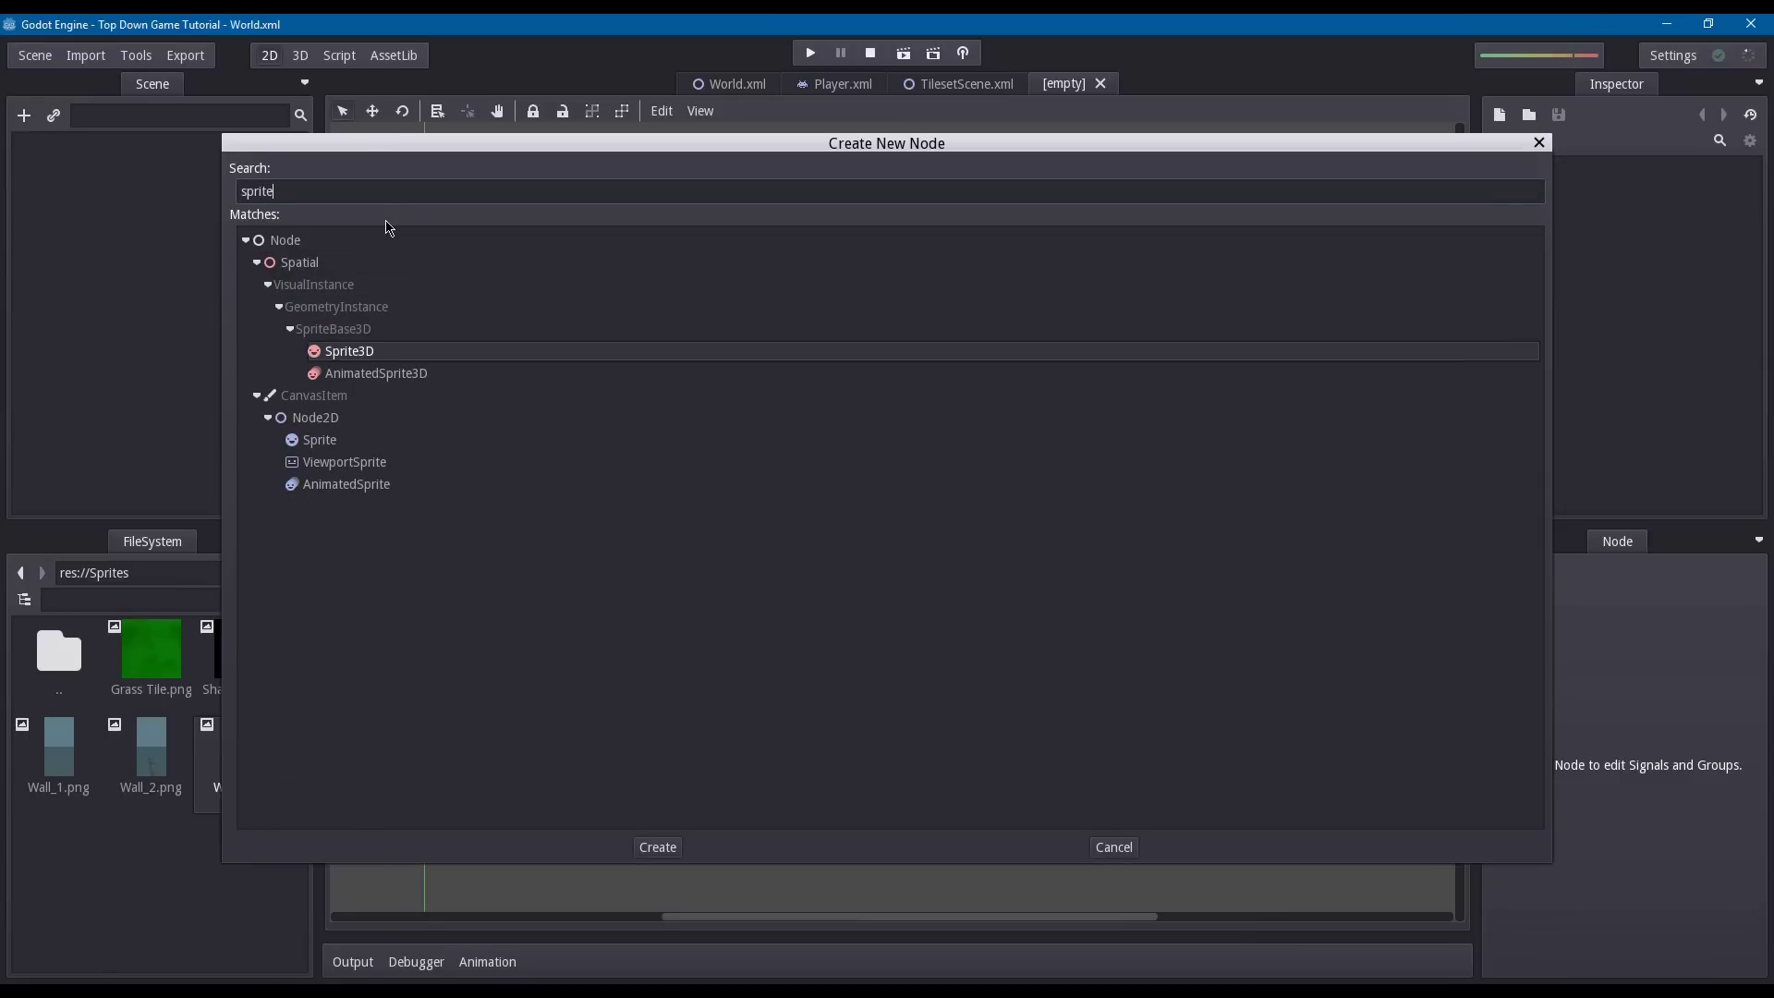
pyautogui.press('BackSpace')
pyautogui.press('Down')
pyautogui.press('Down')
pyautogui.press('Down')
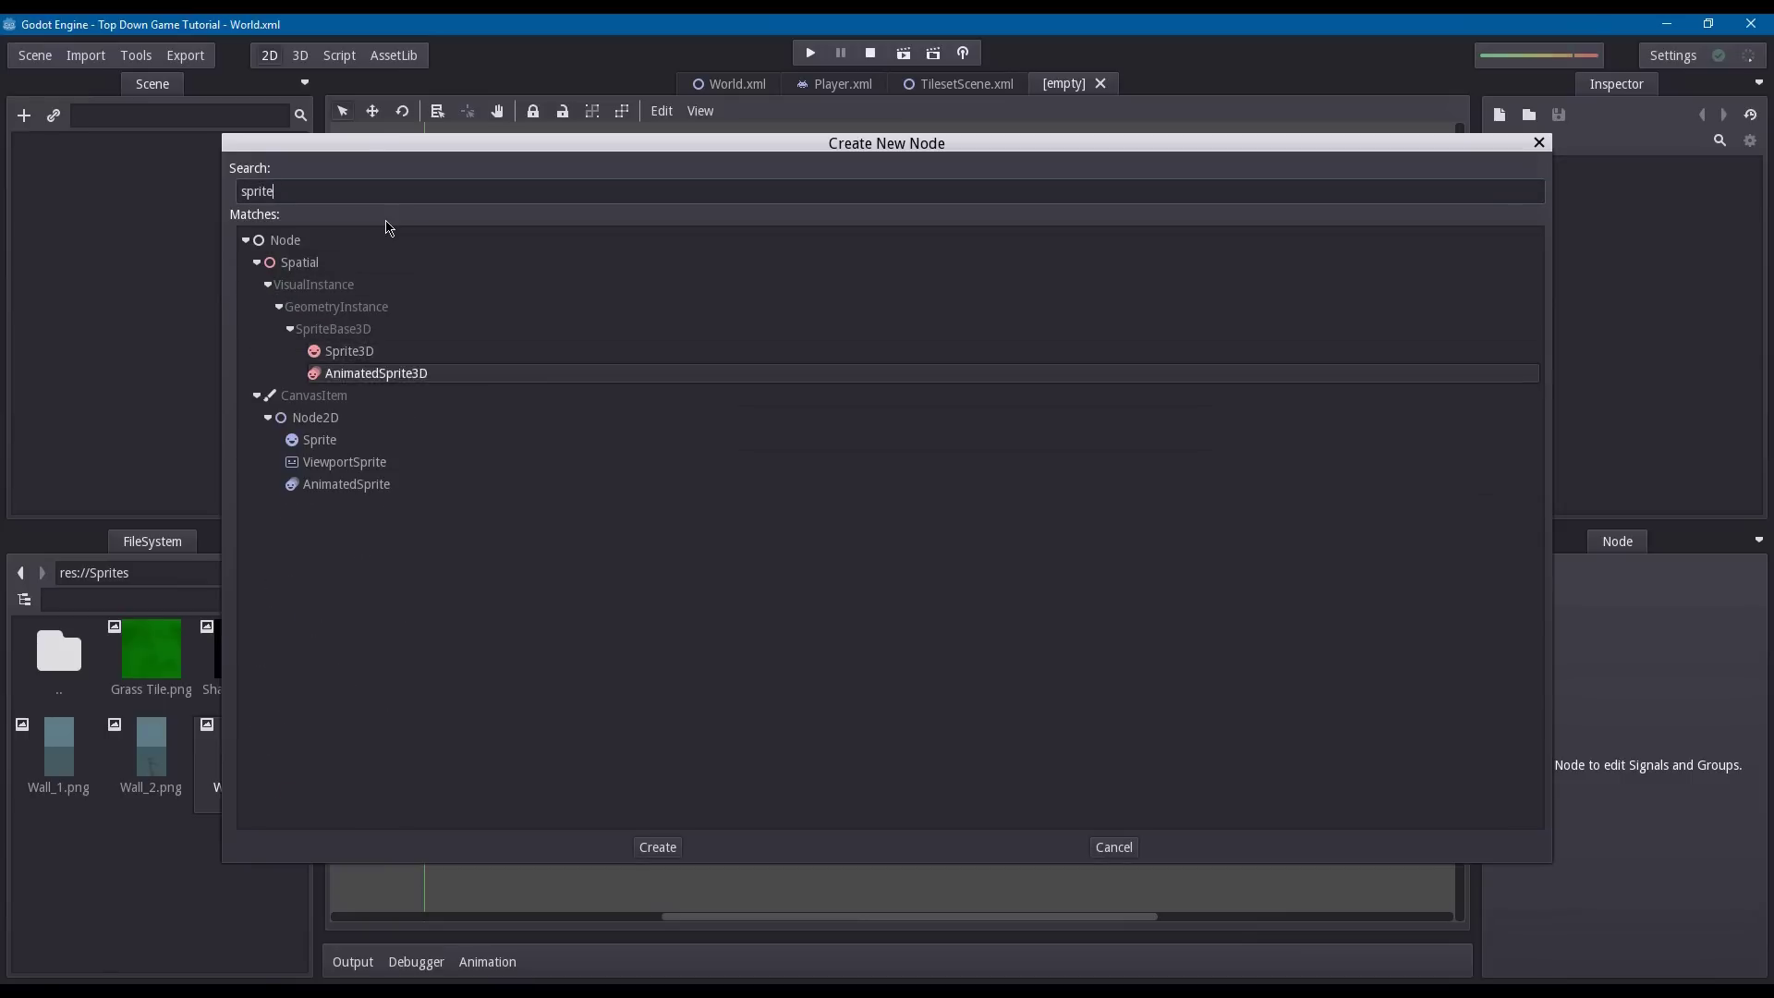
pyautogui.press('Return')
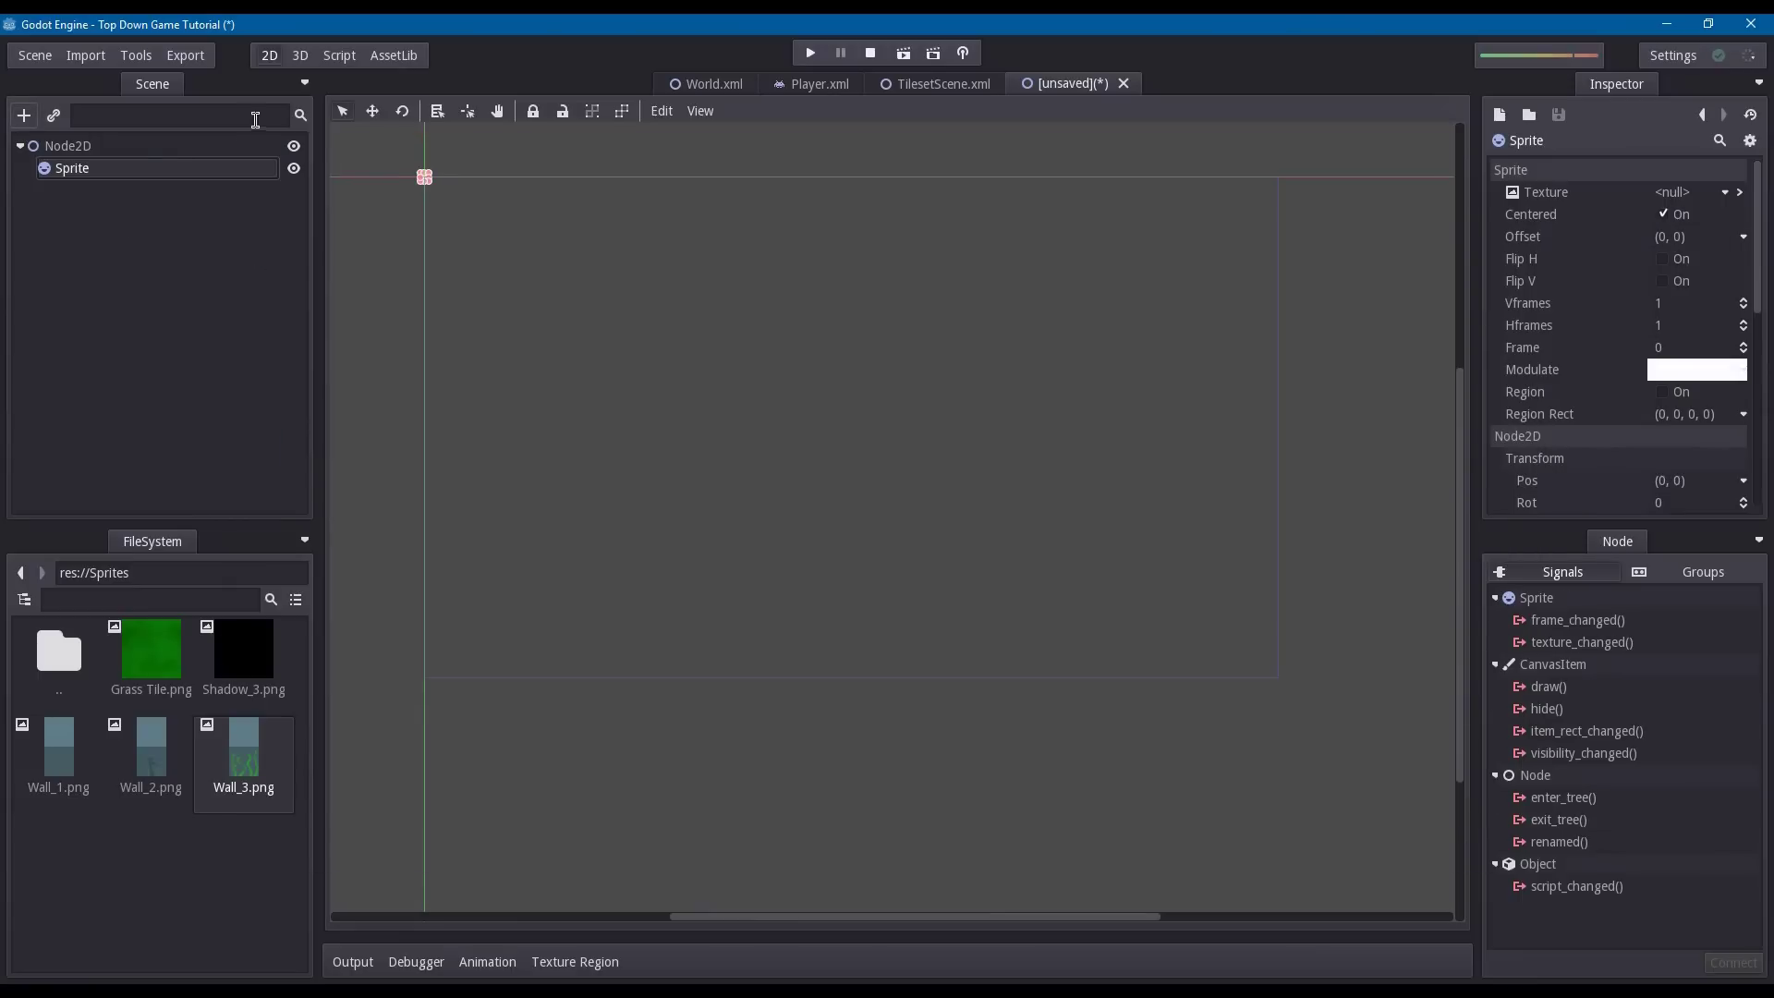
pyautogui.doubleClick(185, 167)
pyautogui.write('Grass')
pyautogui.press('Return')
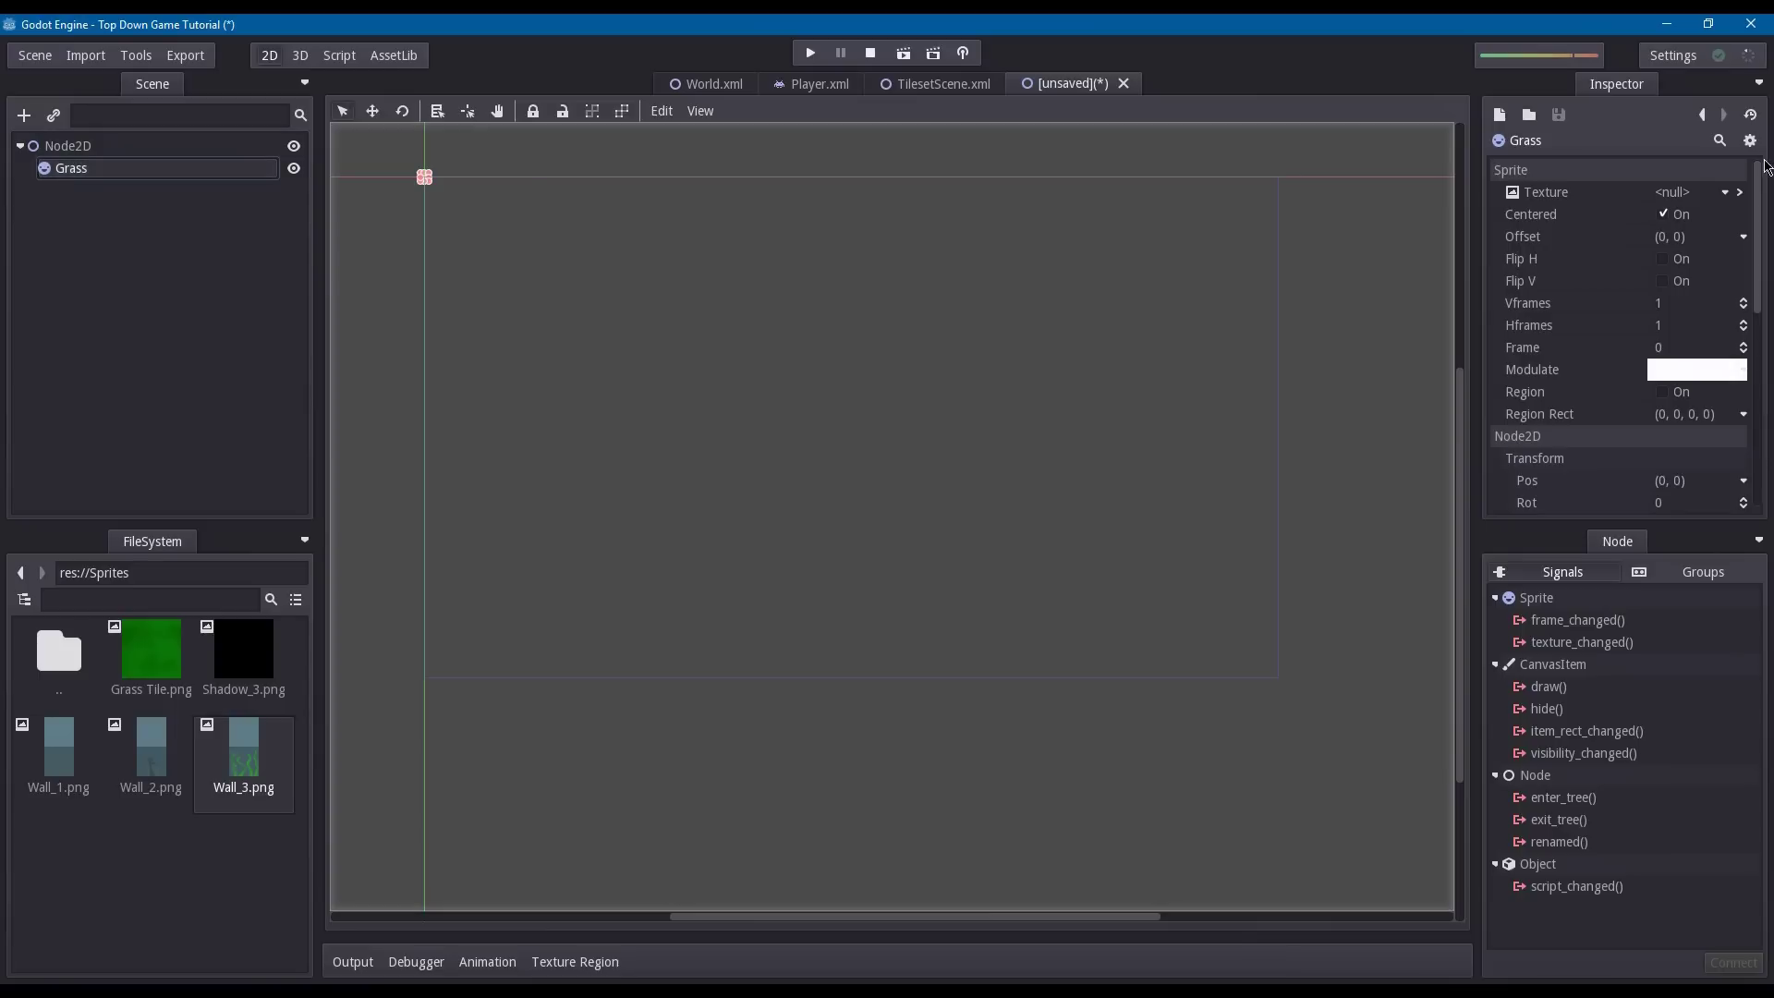
# - Load Grass Tile.png from the Sprites folder as the Grass sprite's texture
pyautogui.click(1692, 202)
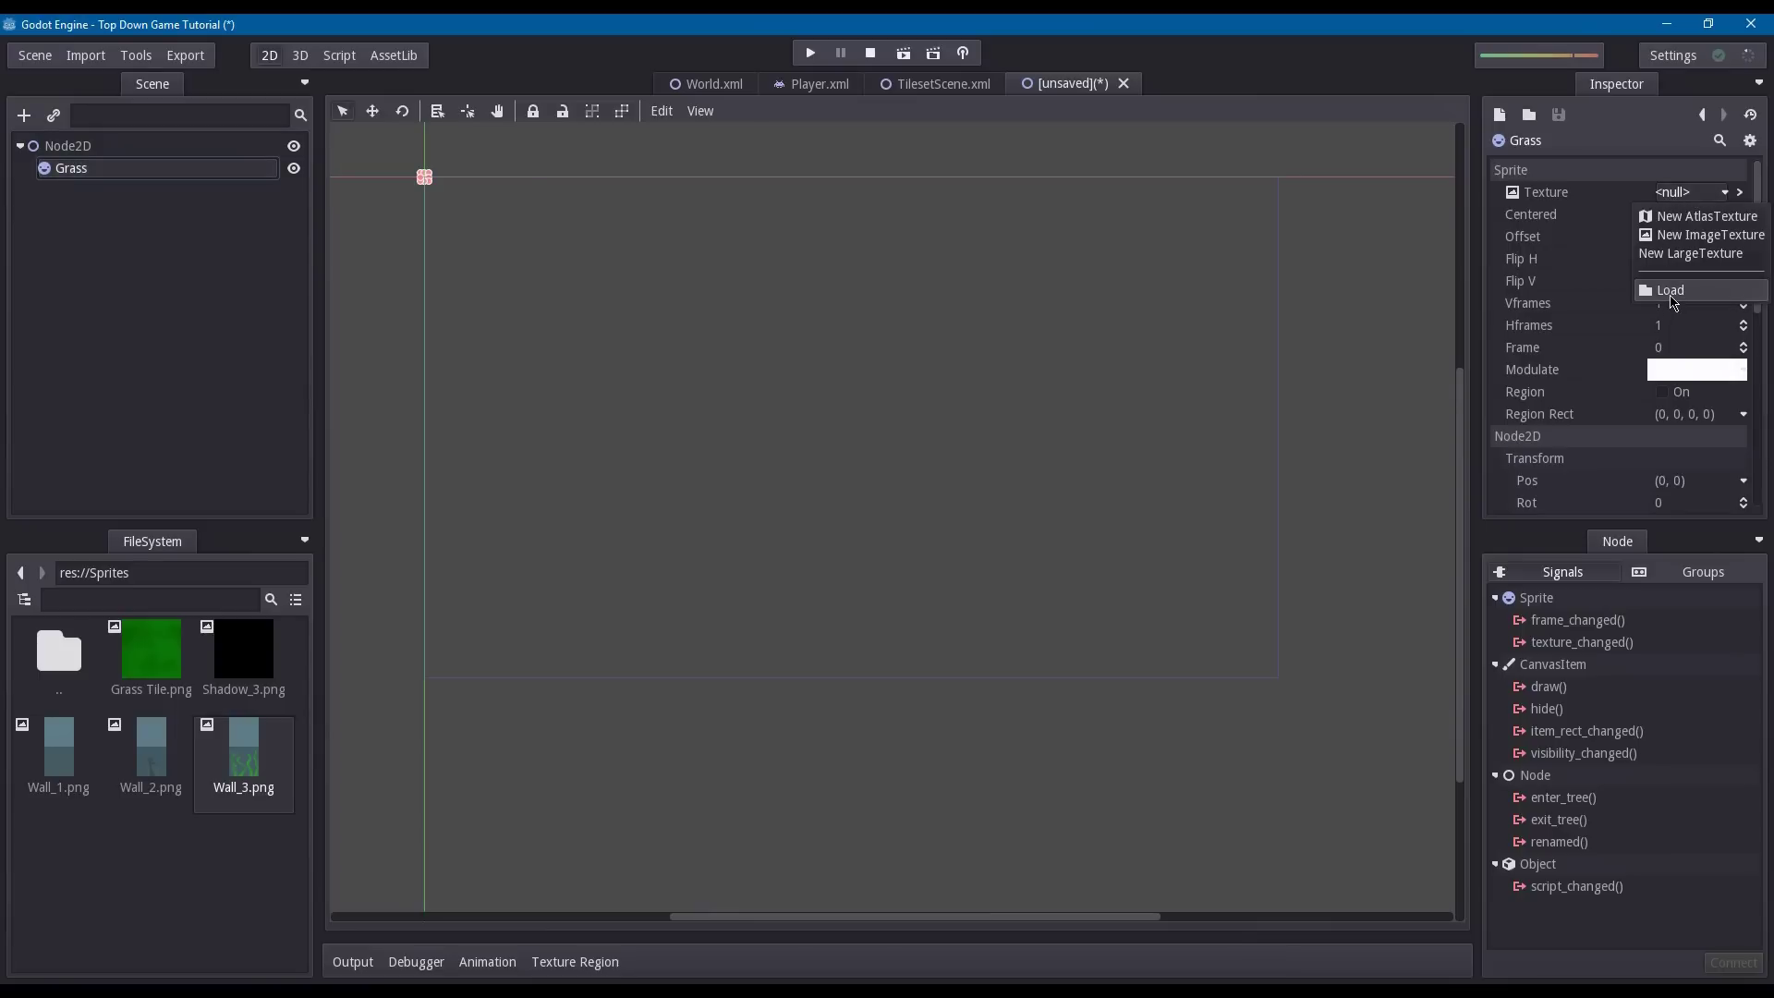
pyautogui.click(1671, 301)
pyautogui.doubleClick(444, 261)
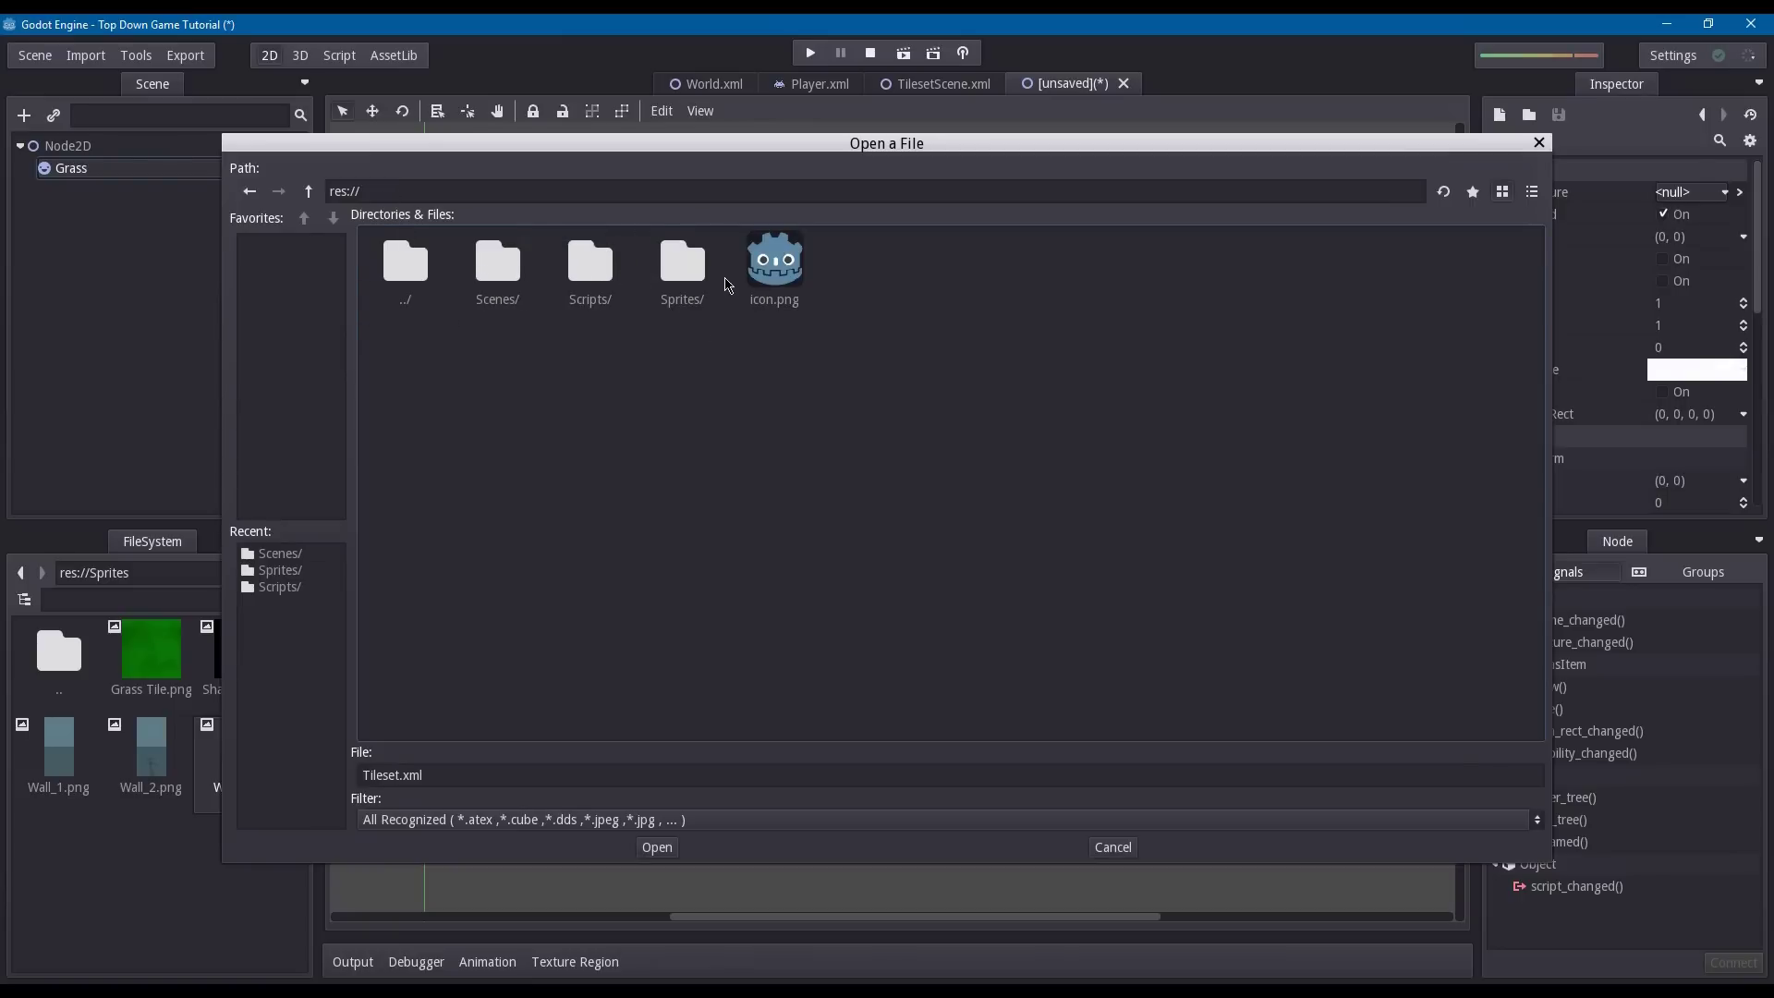
pyautogui.doubleClick(688, 276)
pyautogui.doubleClick(495, 272)
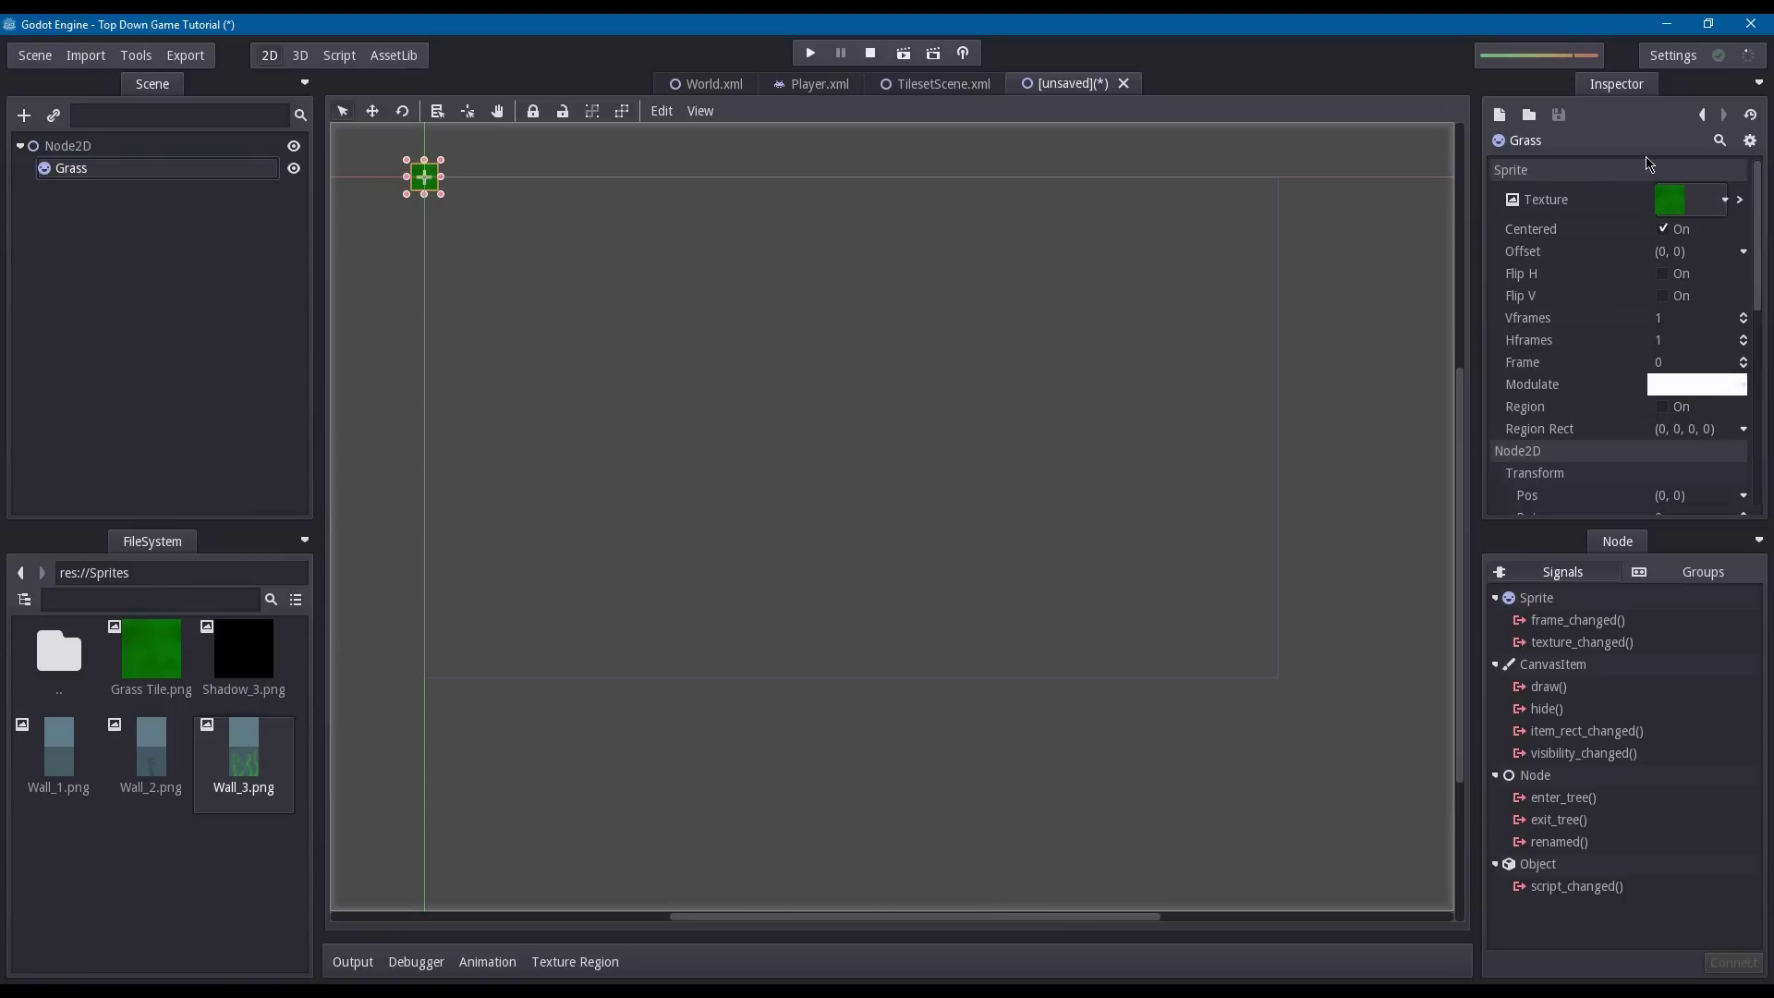
# - Turn off the Mipmaps and Filter flags of the grass texture and return to the Grass sprite's properties
pyautogui.click(1741, 200)
pyautogui.click(1701, 192)
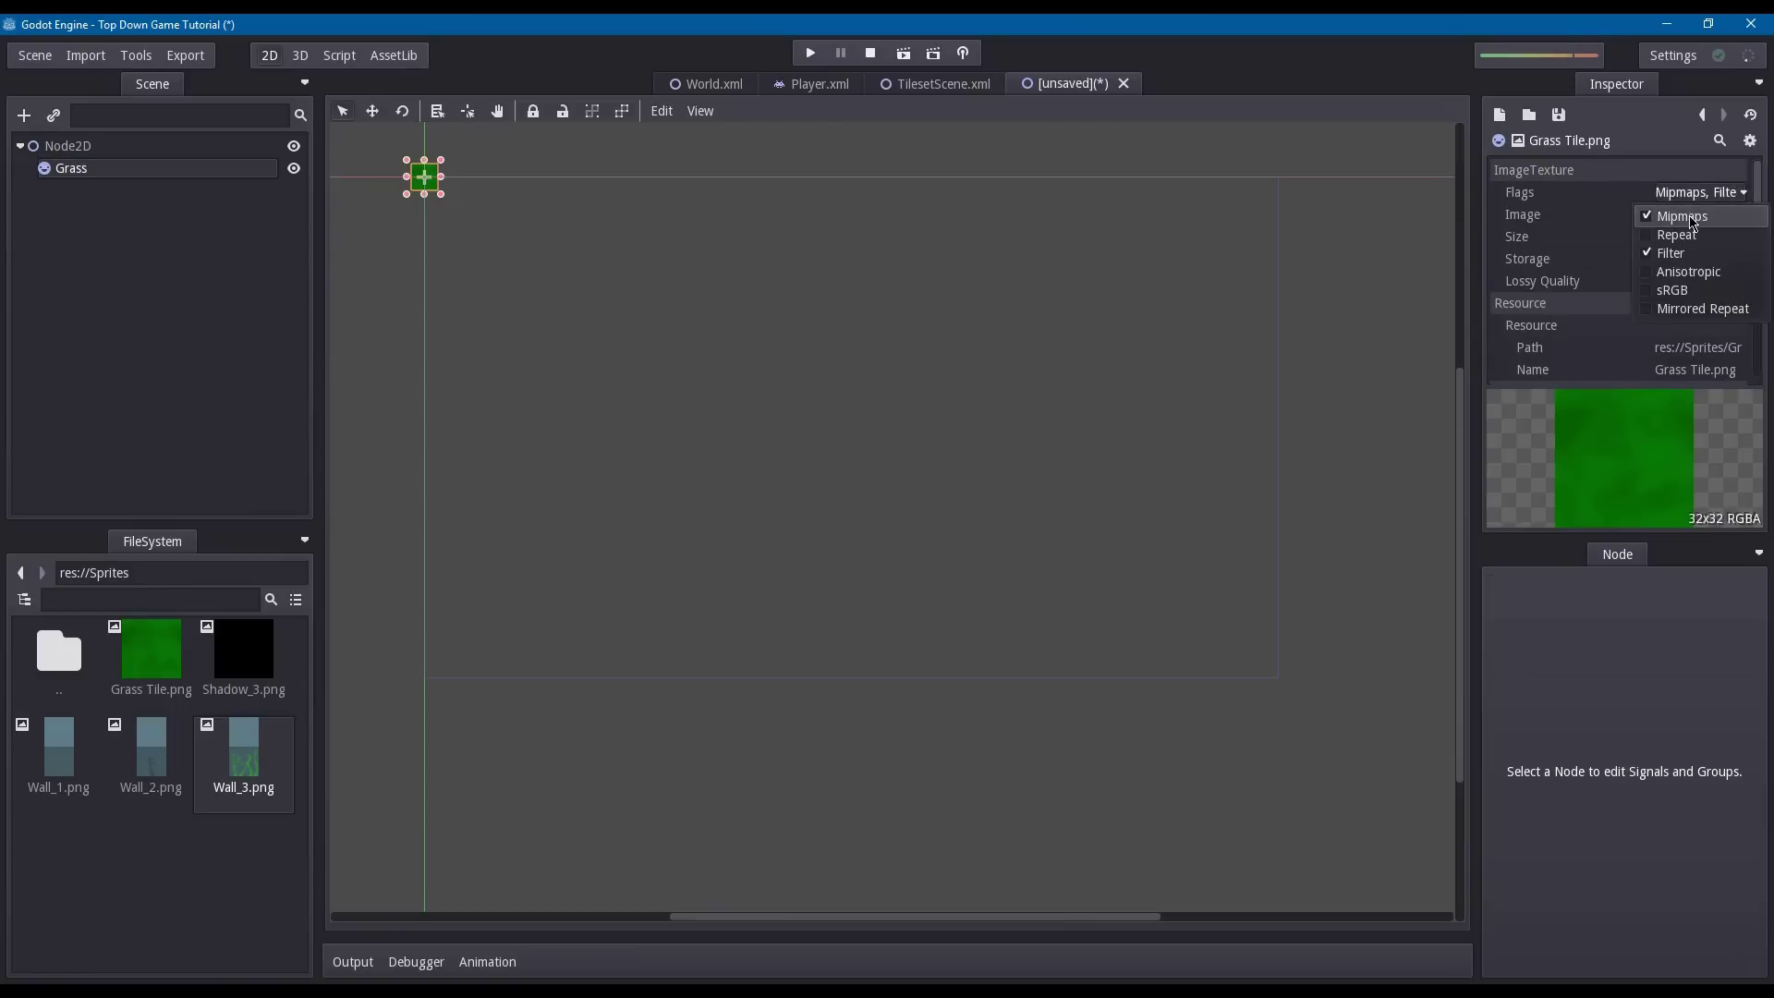
pyautogui.click(1672, 217)
pyautogui.click(1681, 257)
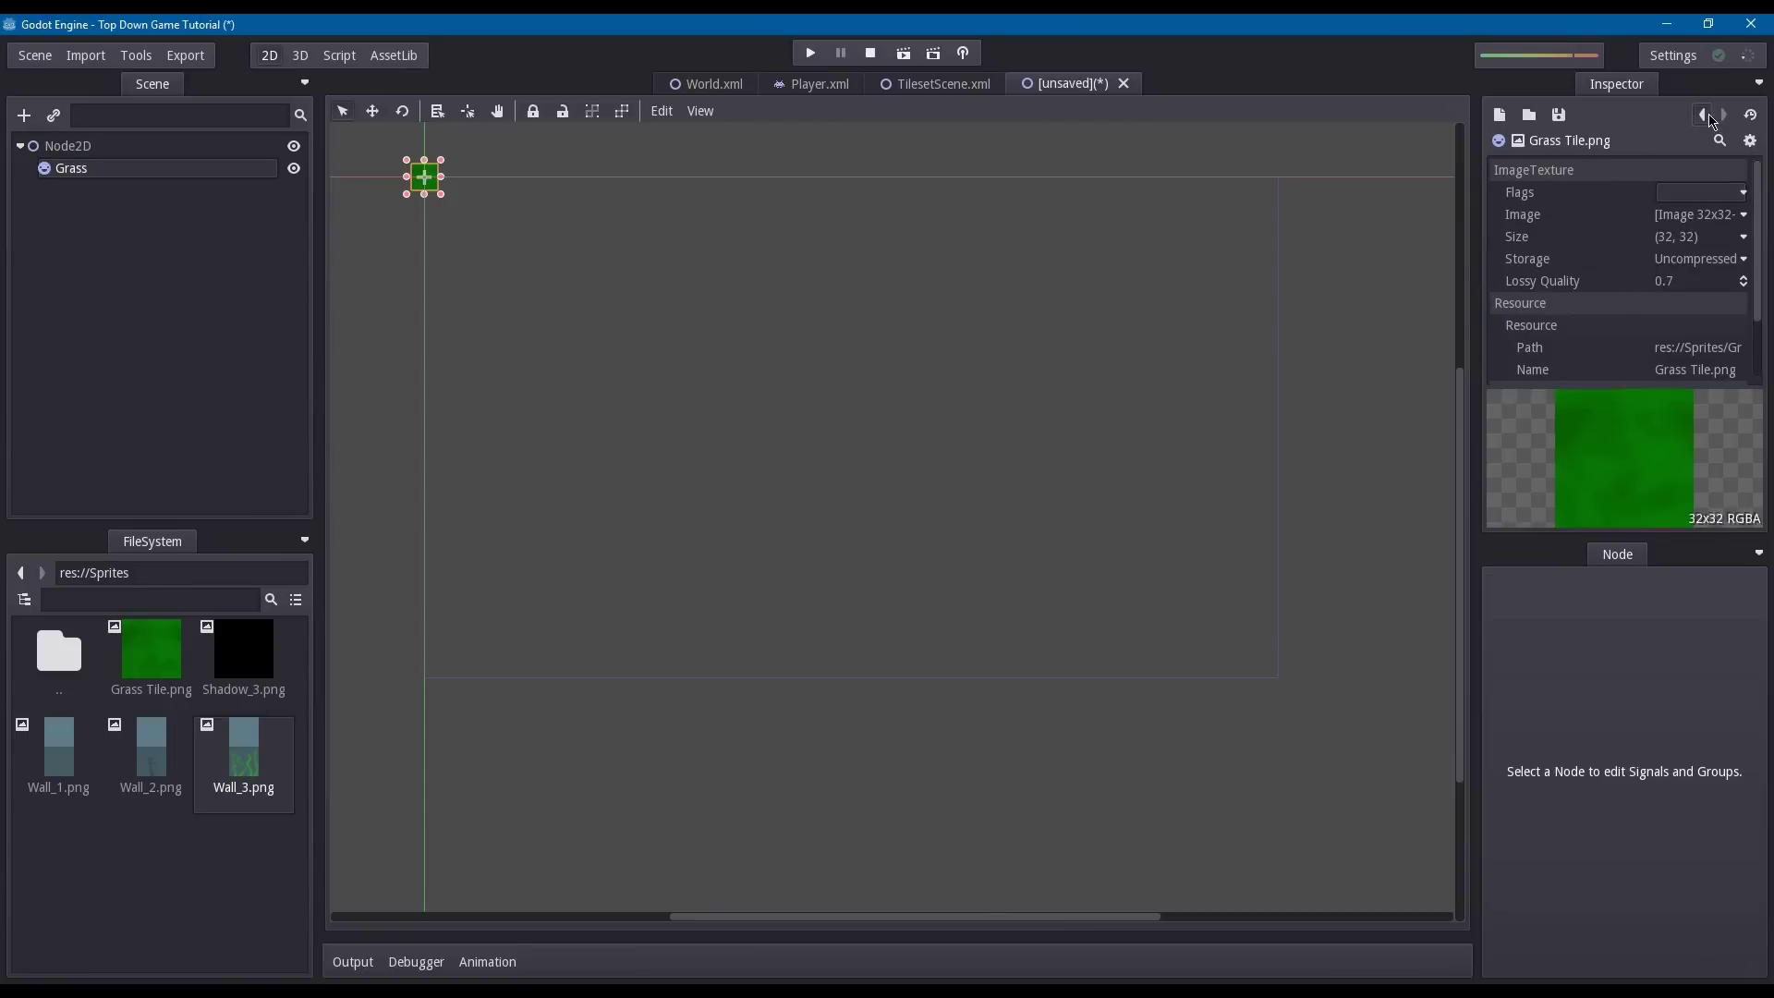
pyautogui.click(1705, 115)
# - Move the Grass sprite off the origin to position (48, 16) and deselect it
pyautogui.moveTo(569, 351); pyautogui.dragTo(687, 381, button='middle')
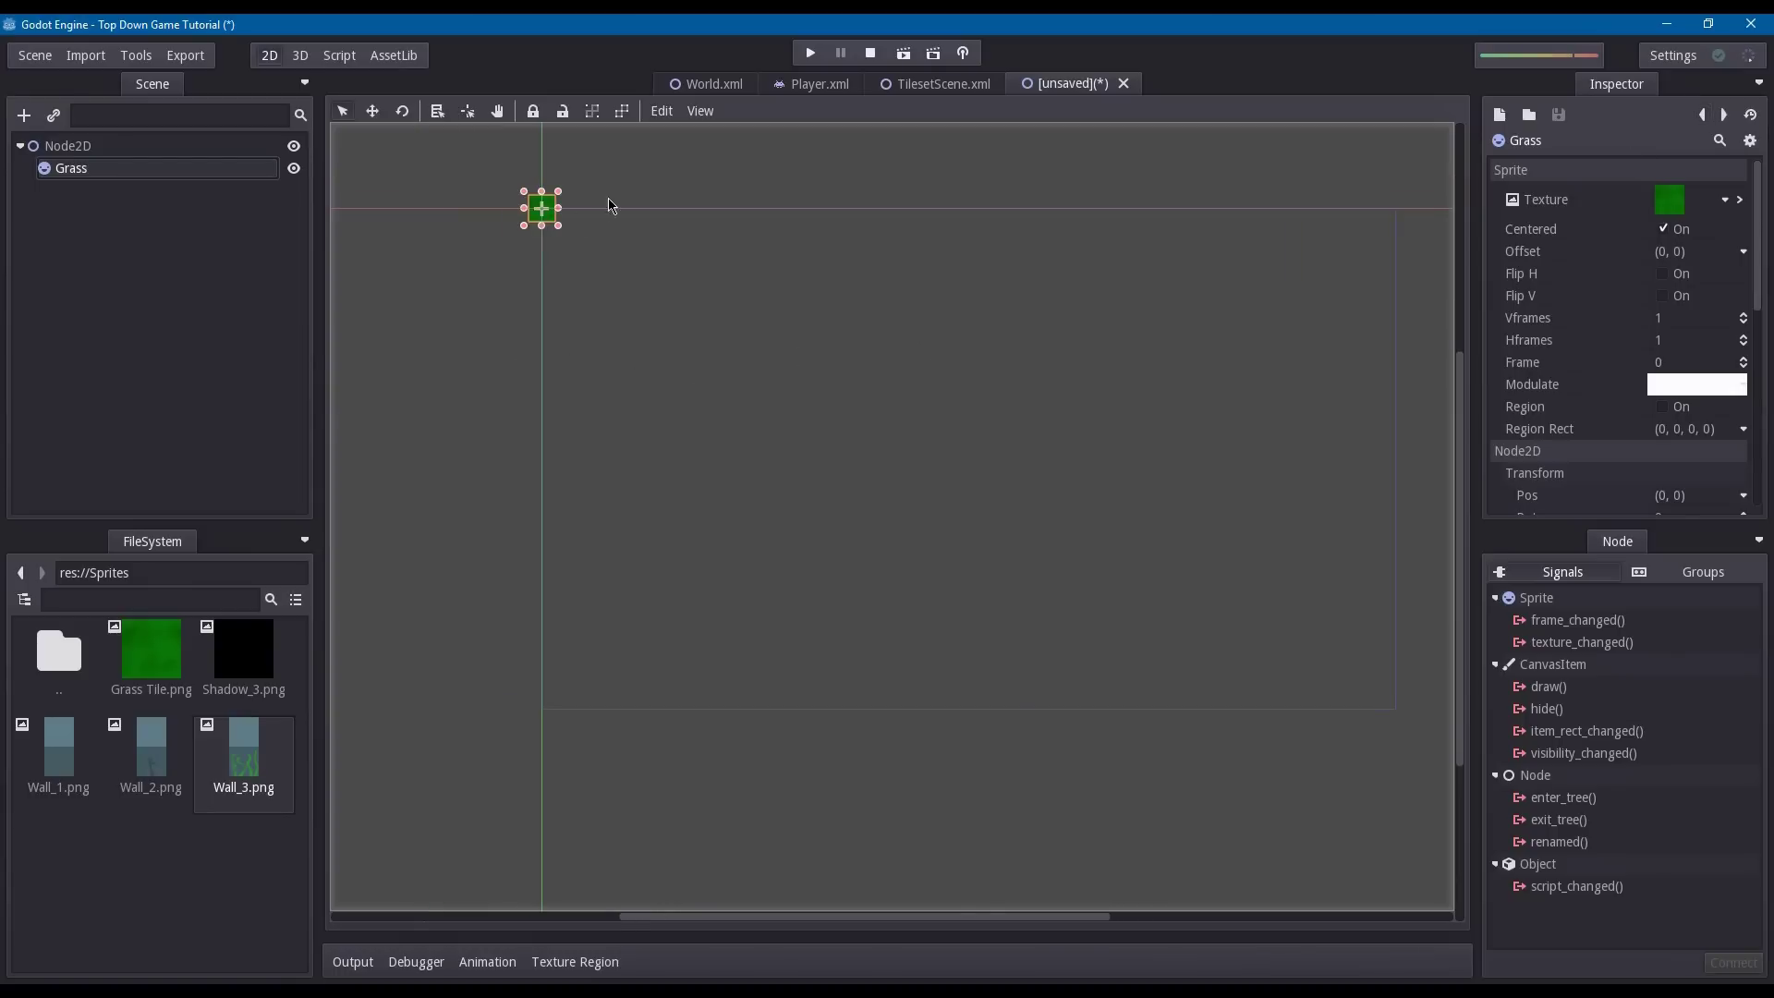
pyautogui.scroll(6, 571, 198)
pyautogui.moveTo(535, 215); pyautogui.dragTo(590, 231)
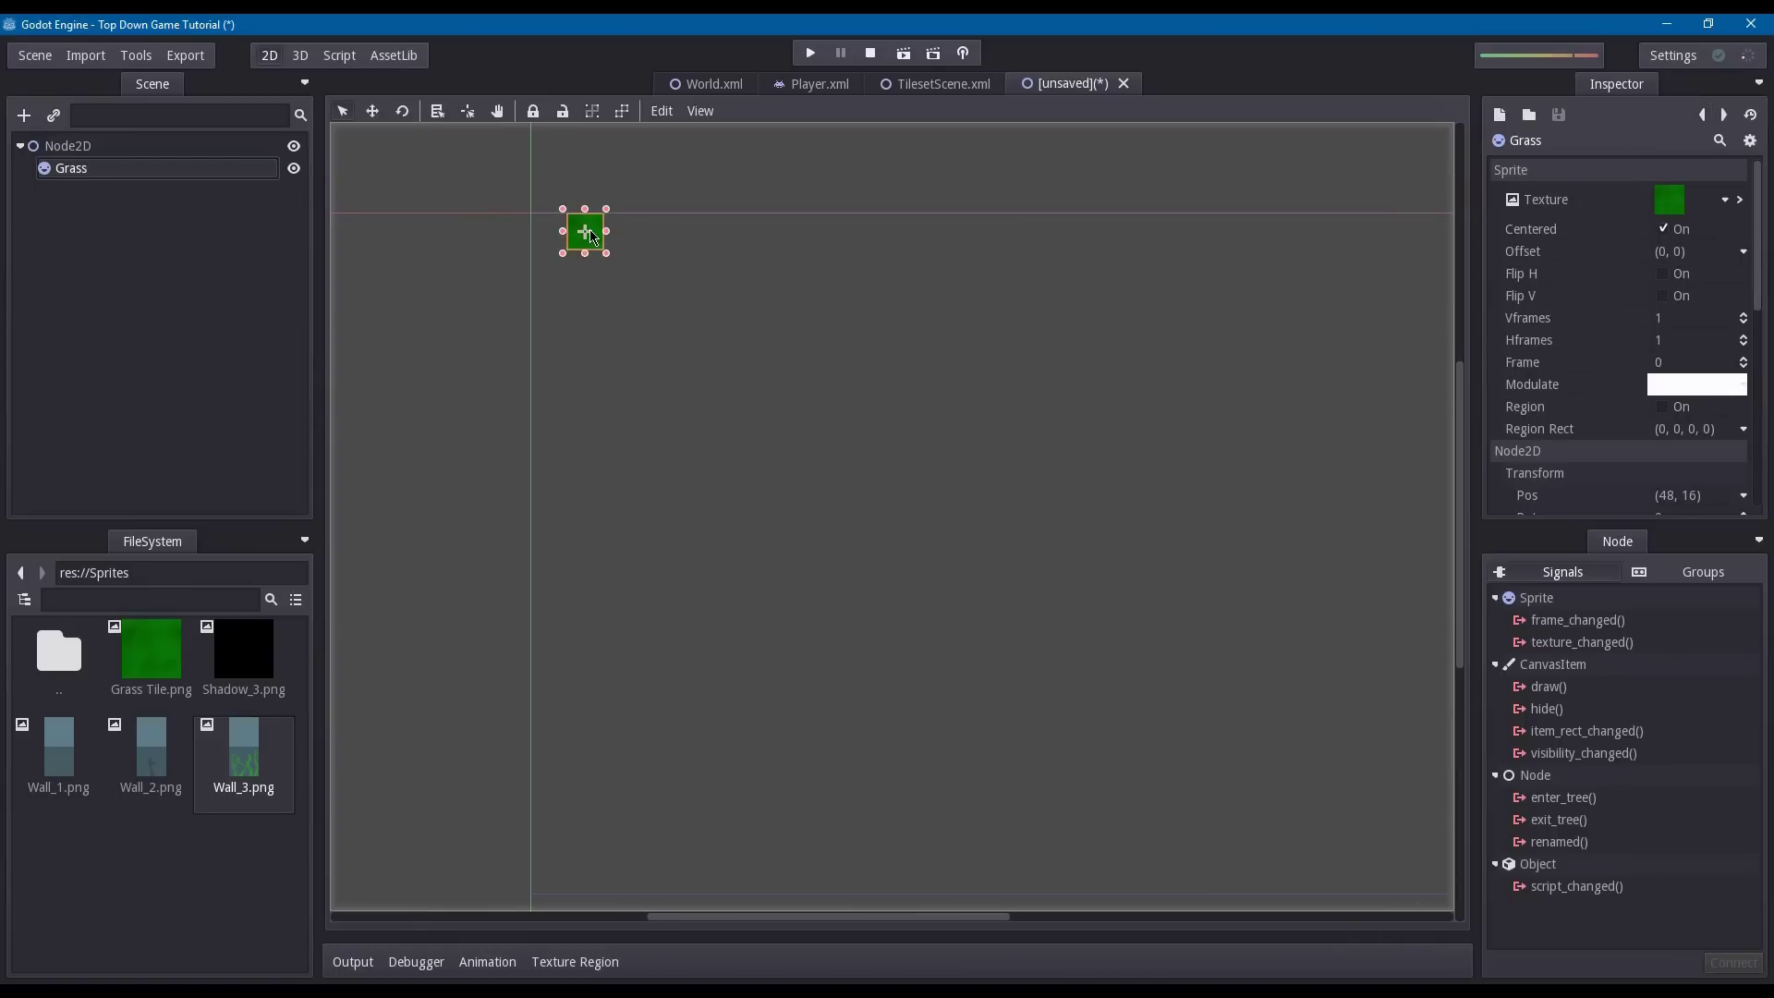
pyautogui.click(720, 266)
pyautogui.moveTo(721, 277); pyautogui.dragTo(700, 325, button='middle')
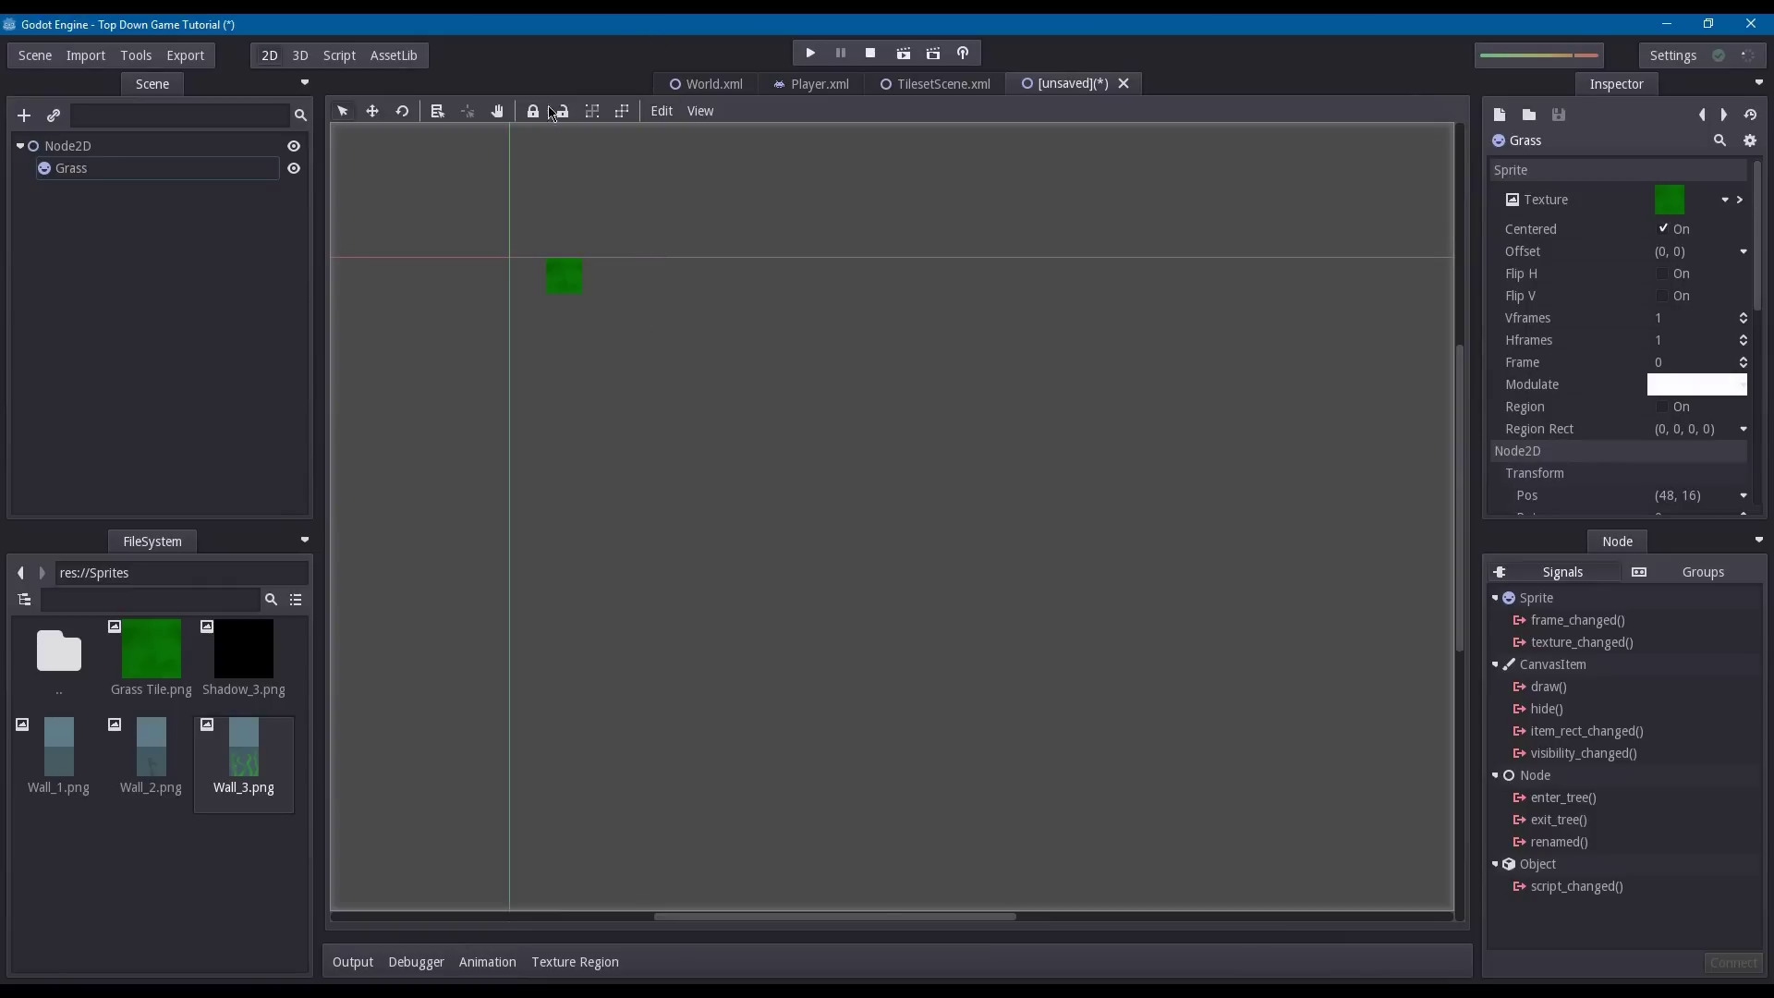
# - Save the scene as FloorScene.xml in the Scenes folder
pyautogui.click(35, 56)
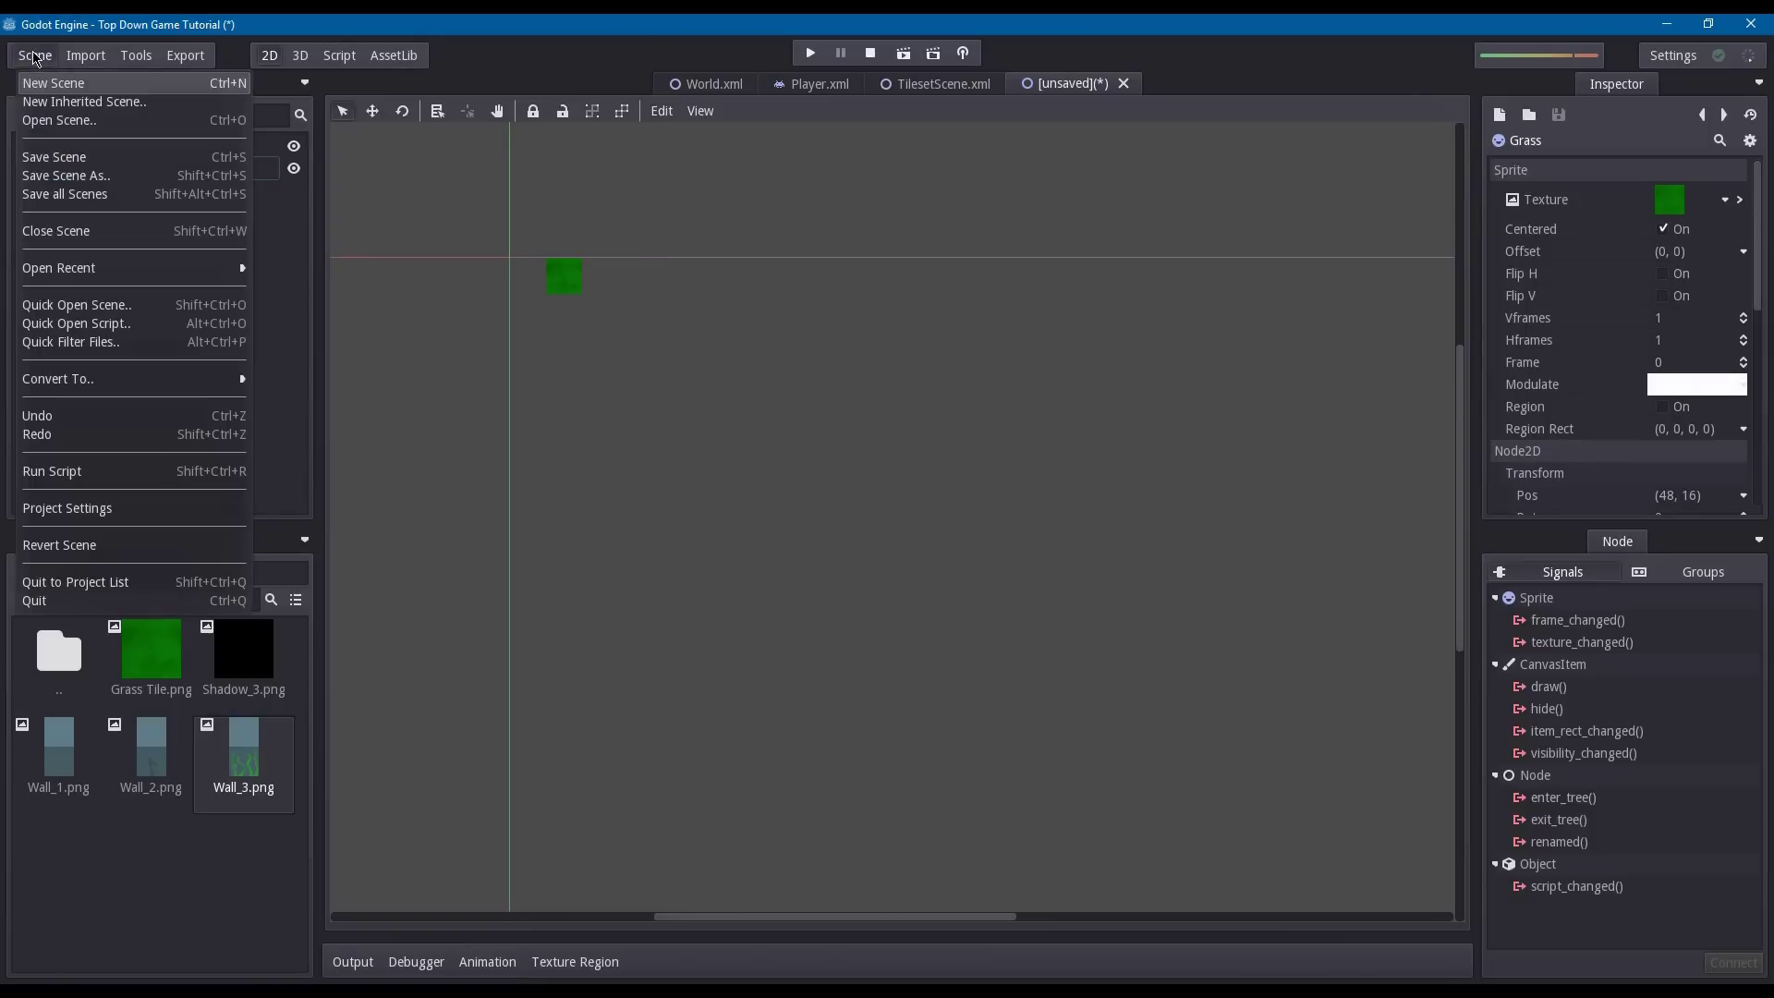
pyautogui.click(49, 179)
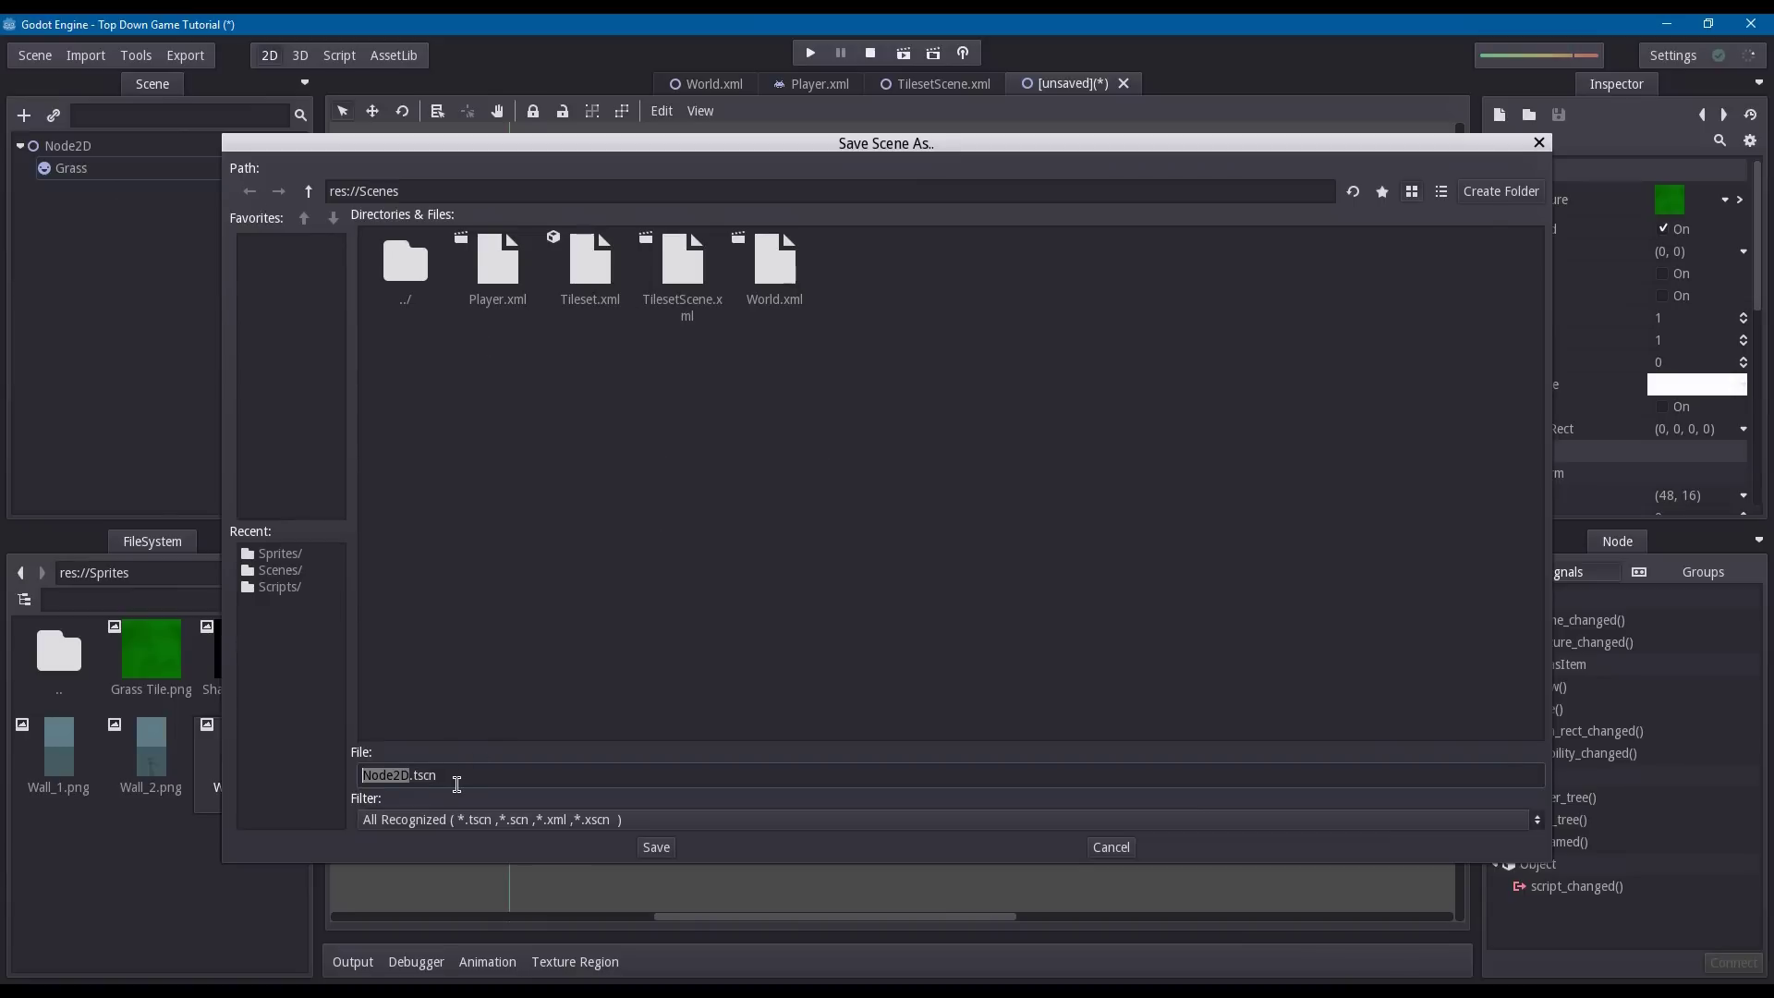
pyautogui.click(463, 780)
pyautogui.hotkey('ctrl', 'shift', 'Left')
pyautogui.hotkey('ctrl', 'shift', 'Left')
pyautogui.write('F')
pyautogui.press('Return')
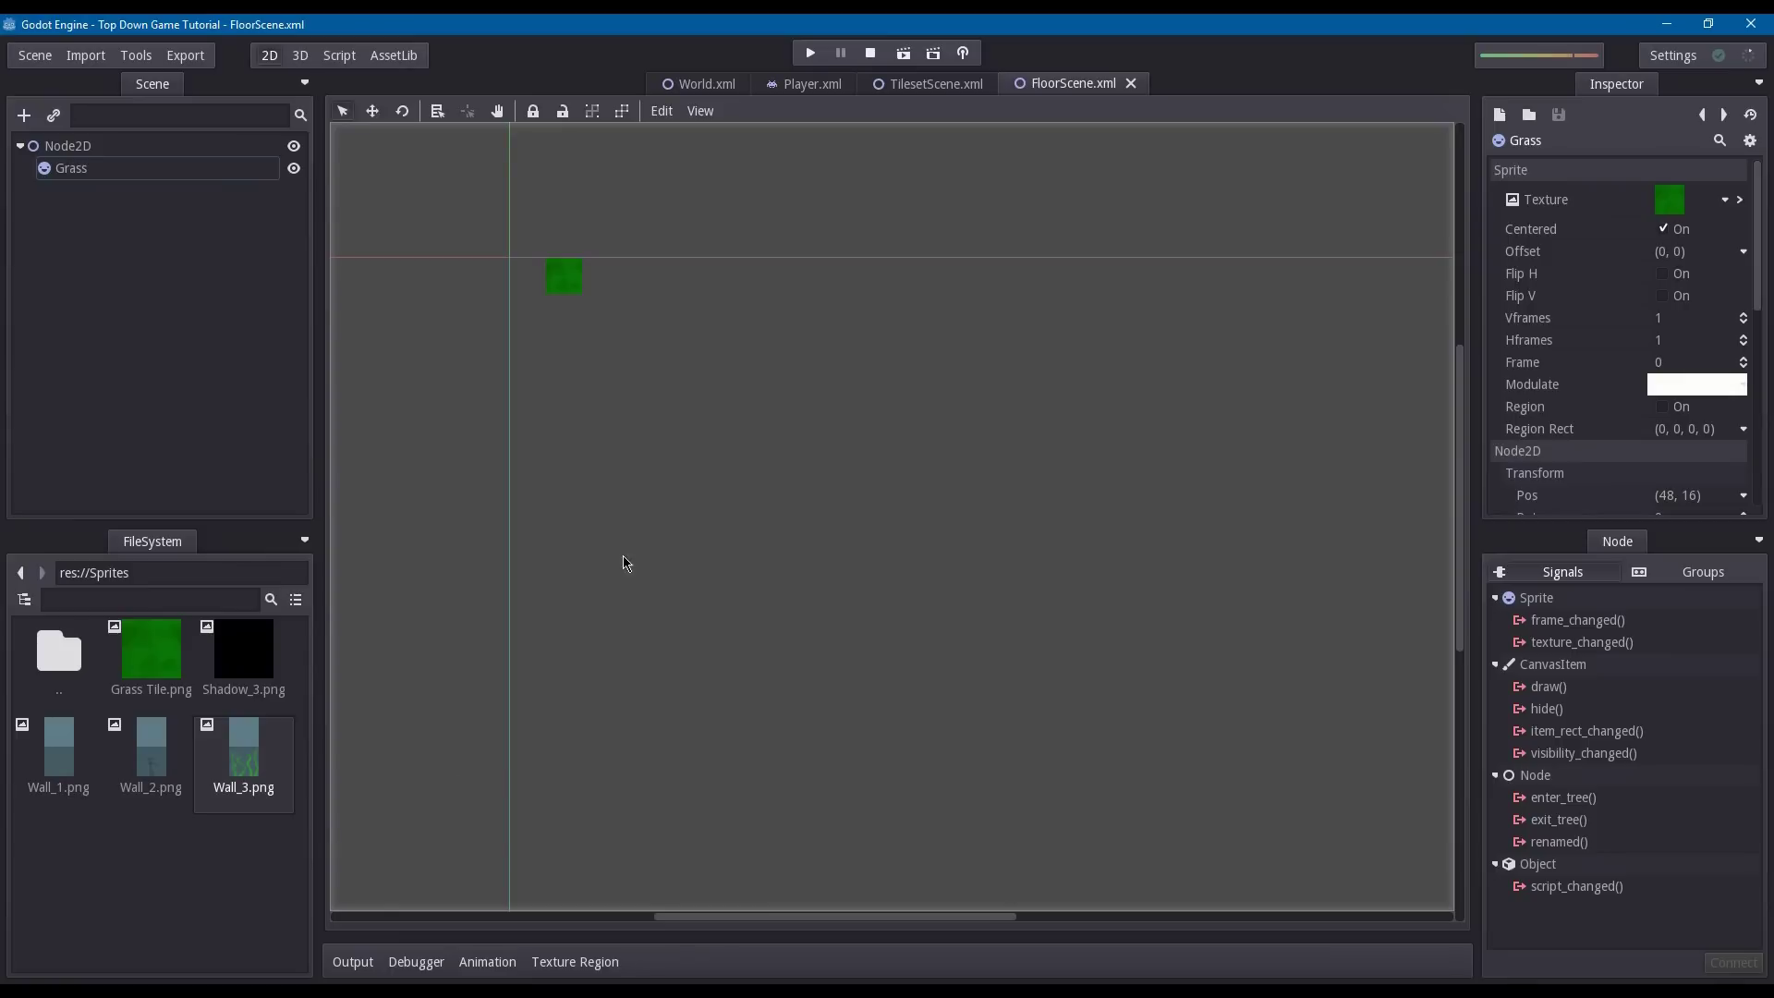
# - Convert the floor scene to a tile set and export it as FloorSet.xml in the Scenes folder
pyautogui.click(37, 55)
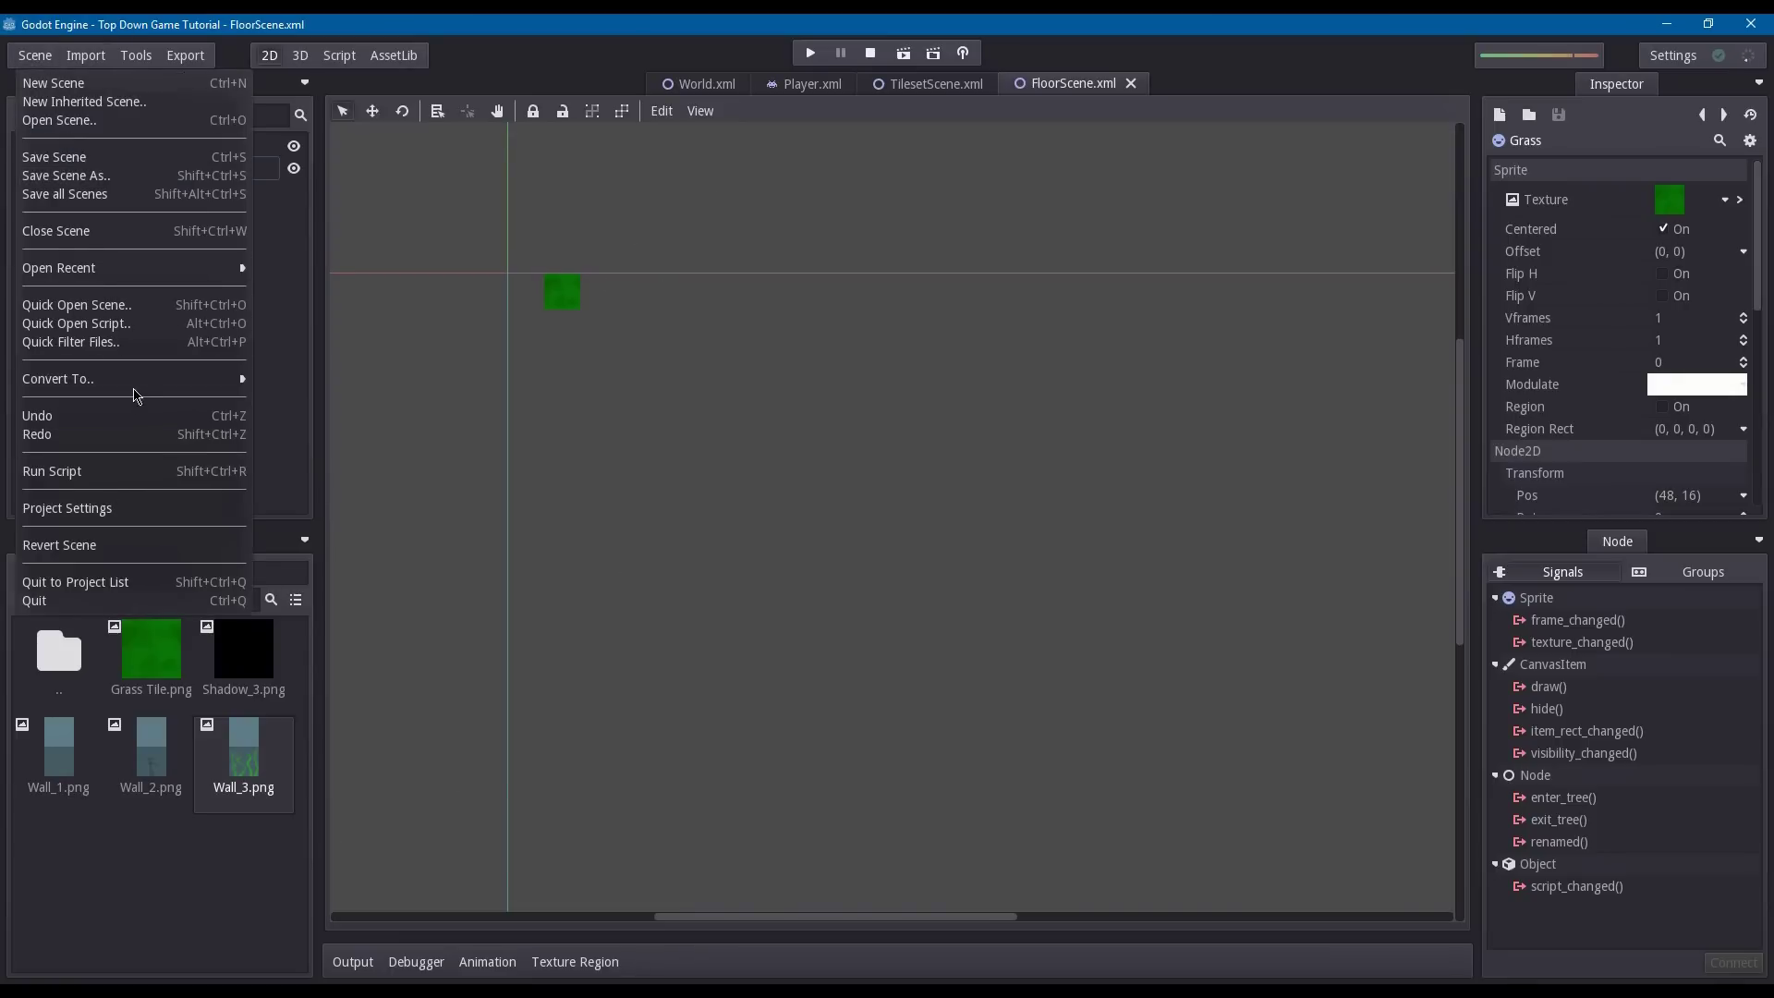
pyautogui.moveTo(143, 382)
pyautogui.click(324, 436)
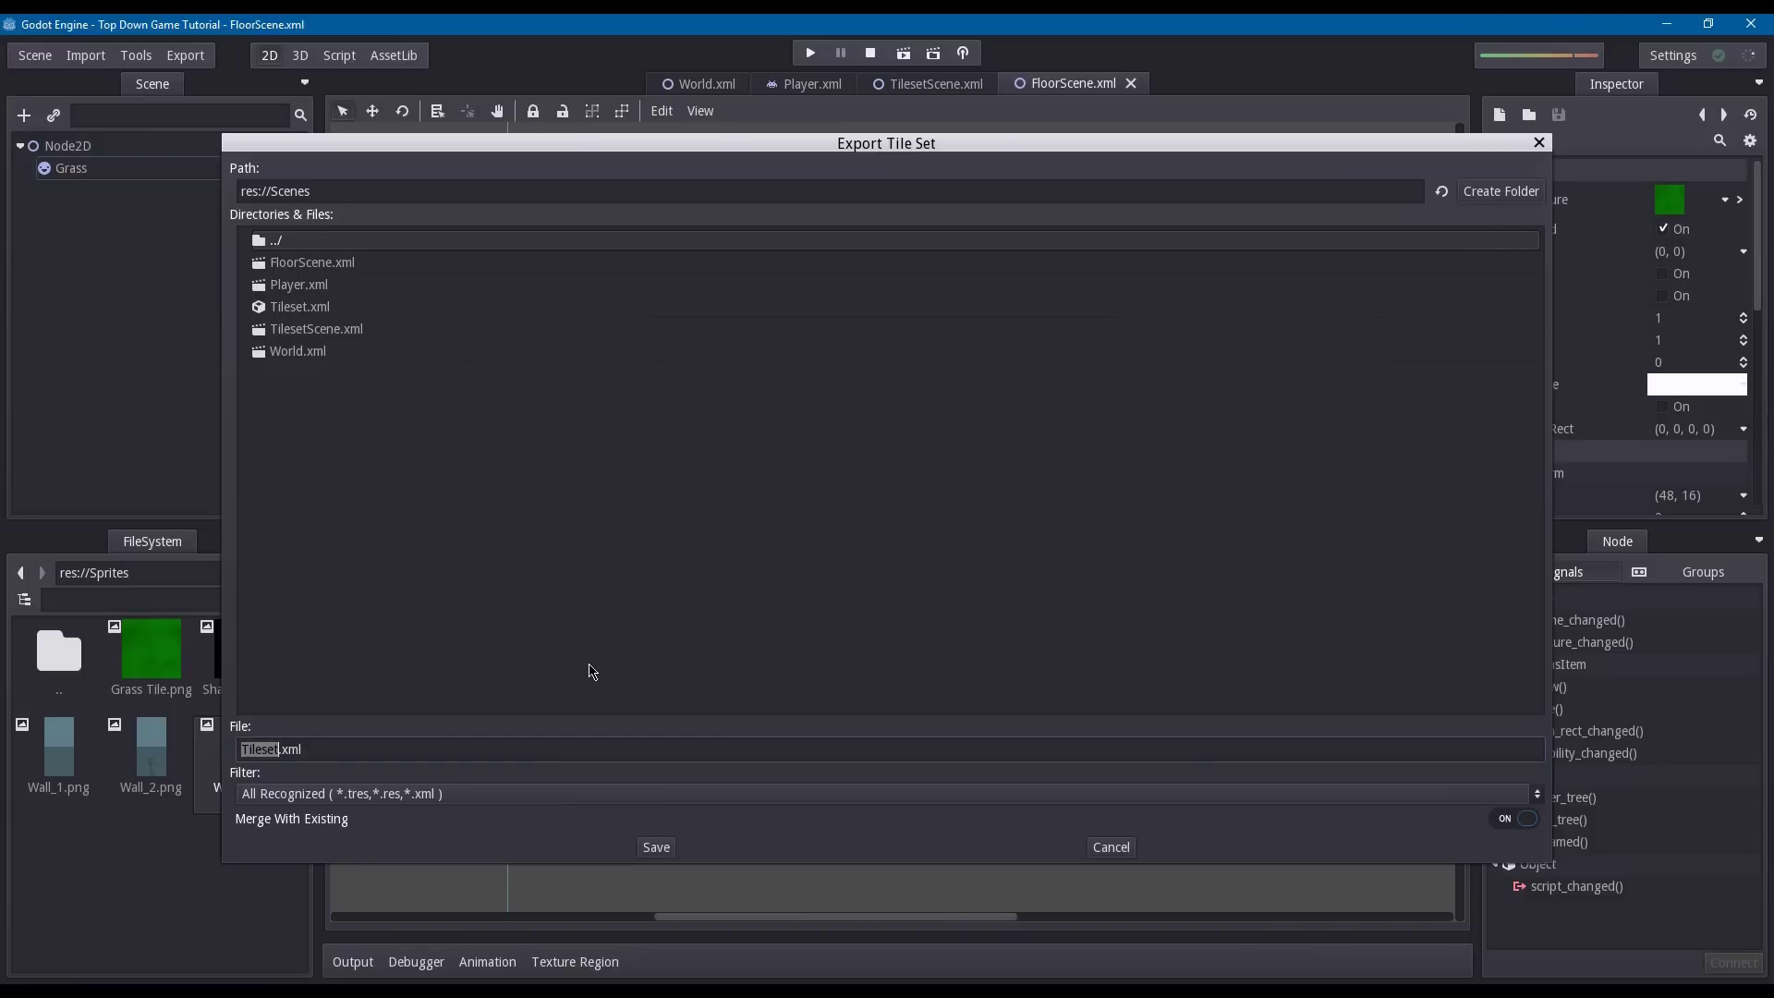
pyautogui.write('FloorS')
pyautogui.press('Return')
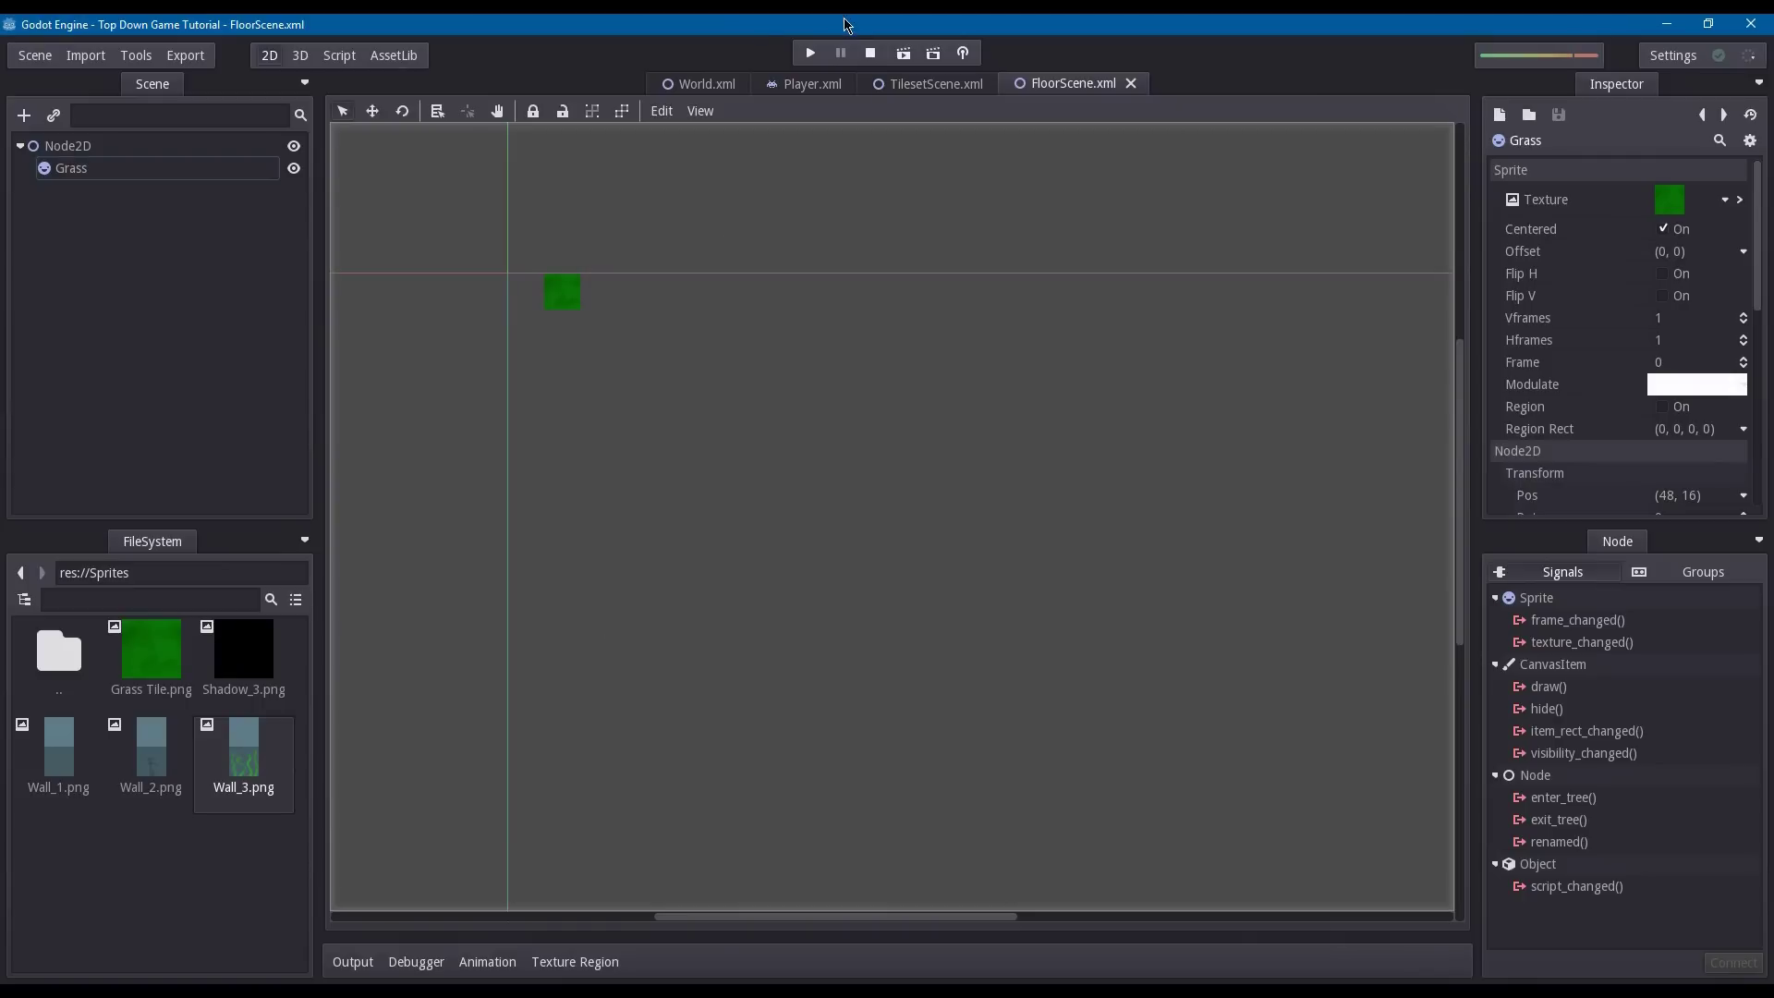
# - Switch to the World scene and add a second TileMap as a child of the World node
pyautogui.click(812, 84)
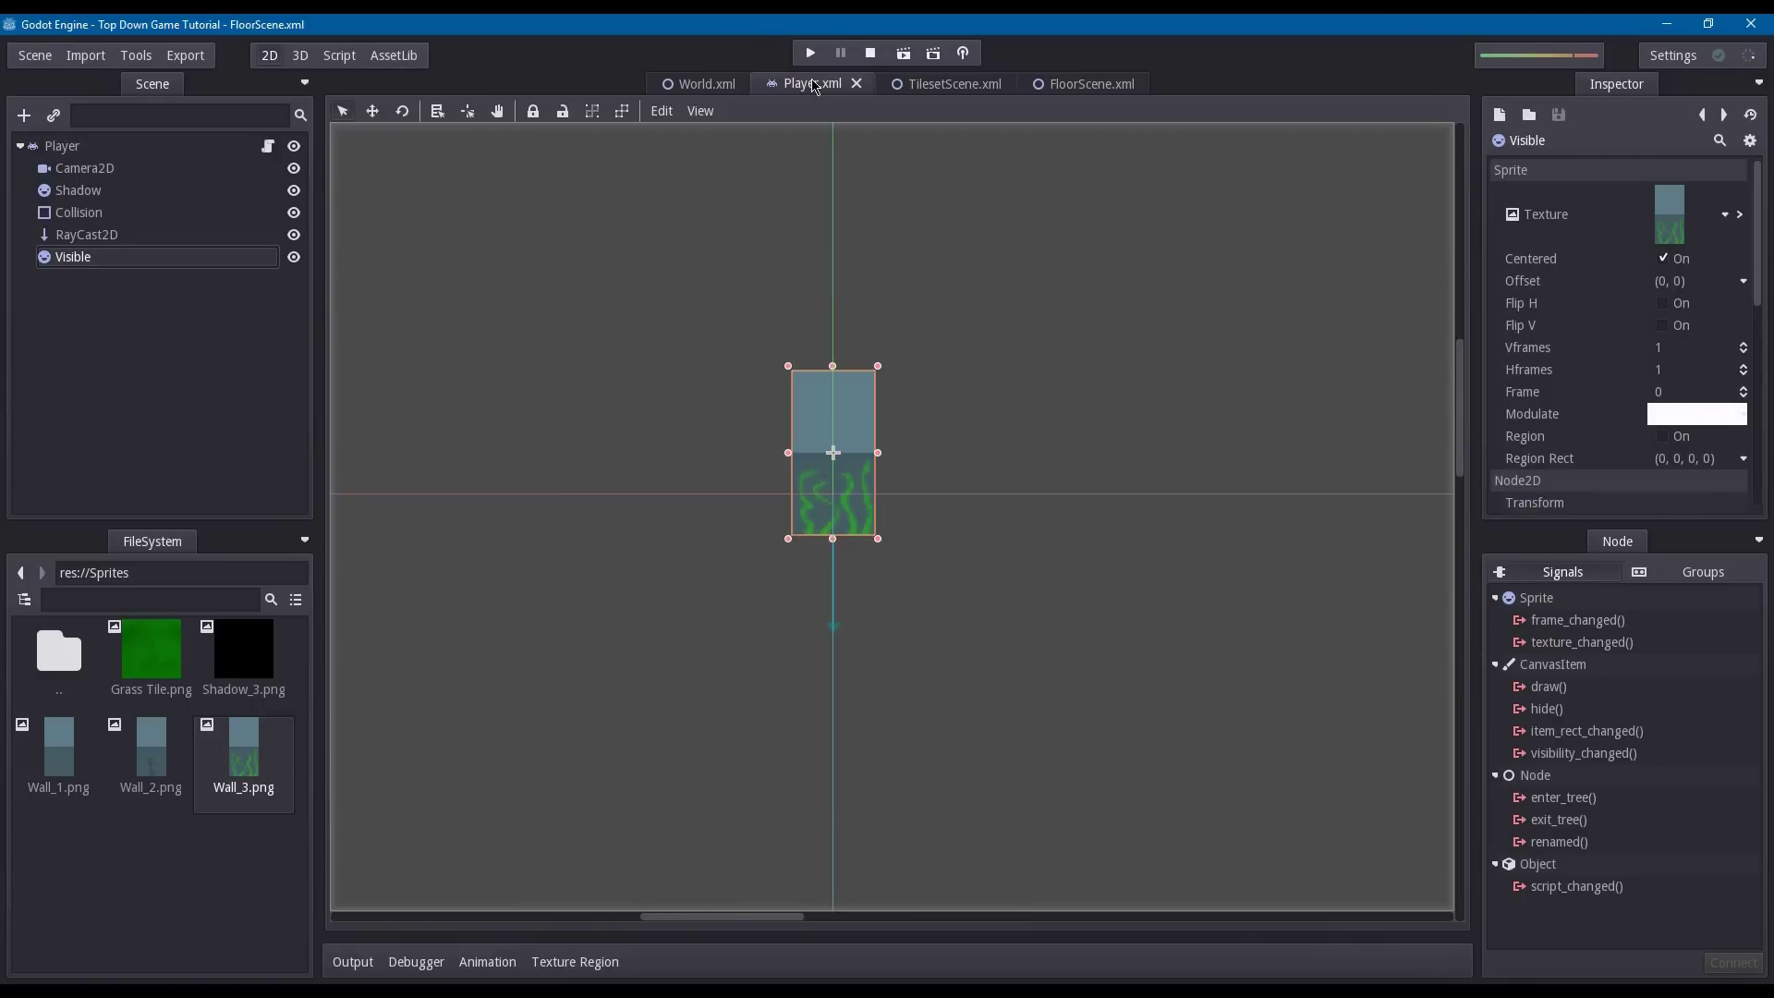
pyautogui.click(700, 89)
pyautogui.click(32, 143)
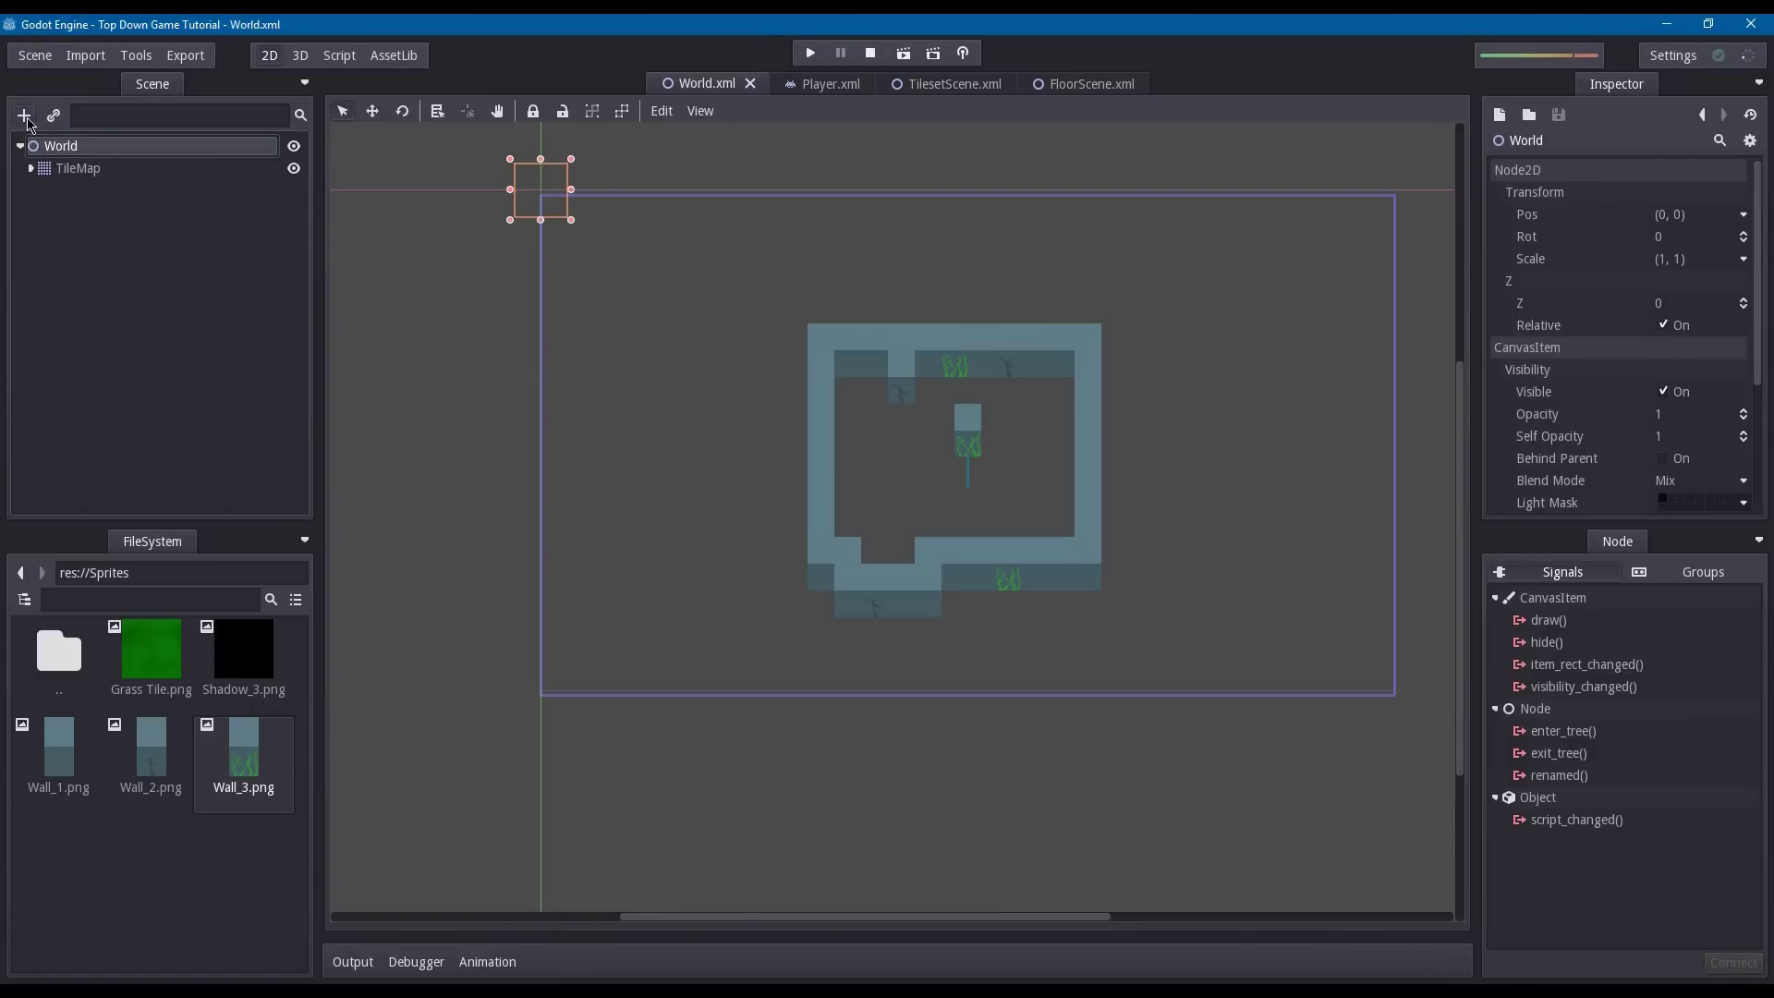
pyautogui.click(26, 118)
pyautogui.write('Tile')
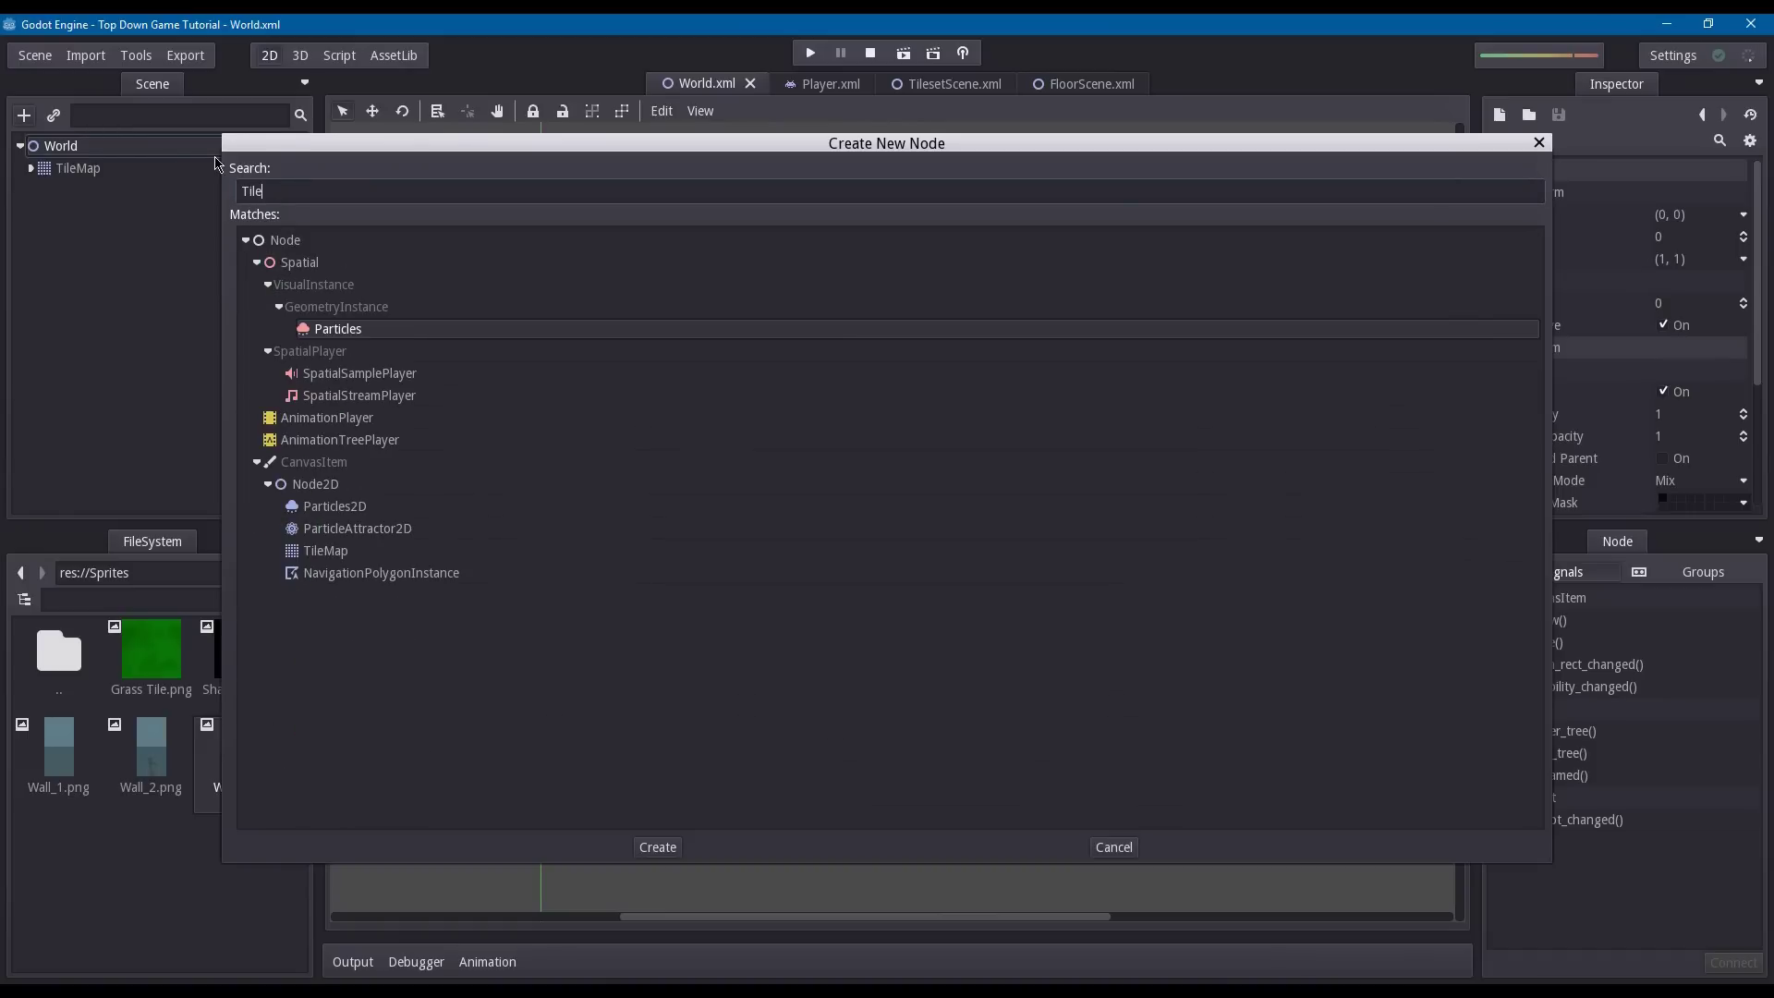
pyautogui.write('Map')
pyautogui.press('Return')
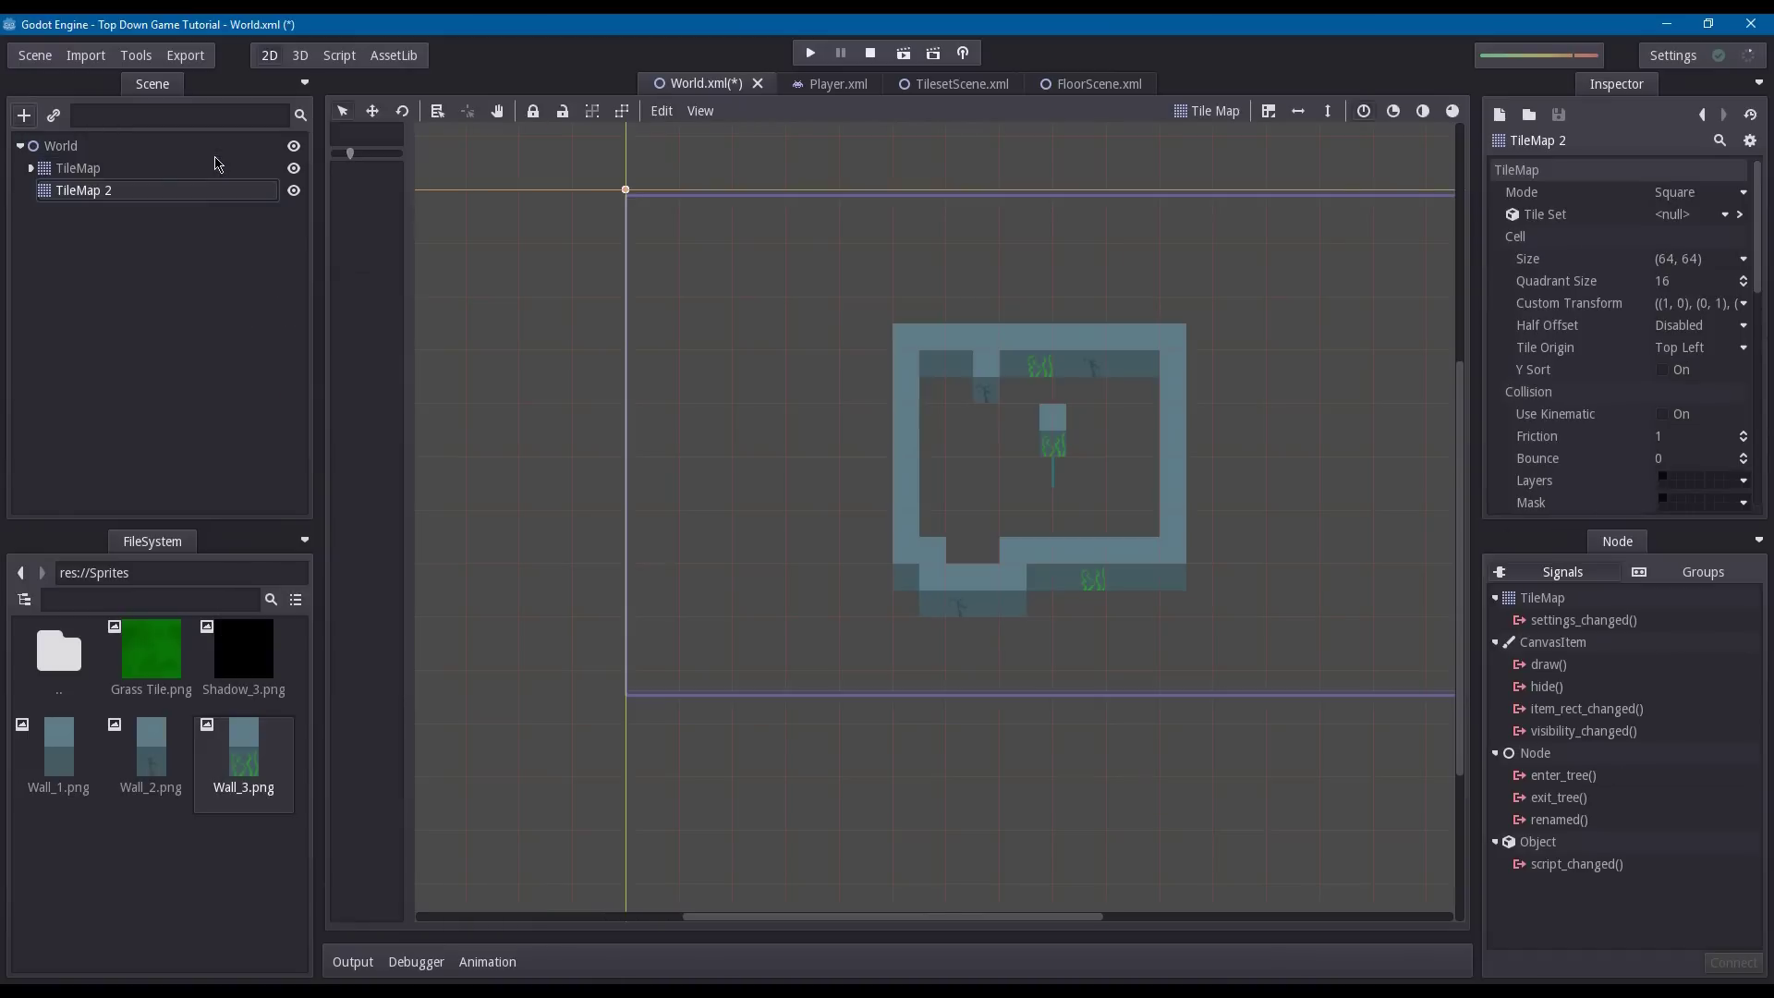
# - Move the new TileMap above the existing TileMap in the scene tree and rename it Floor
pyautogui.click(149, 200)
pyautogui.hotkey('ctrl', 'Up')
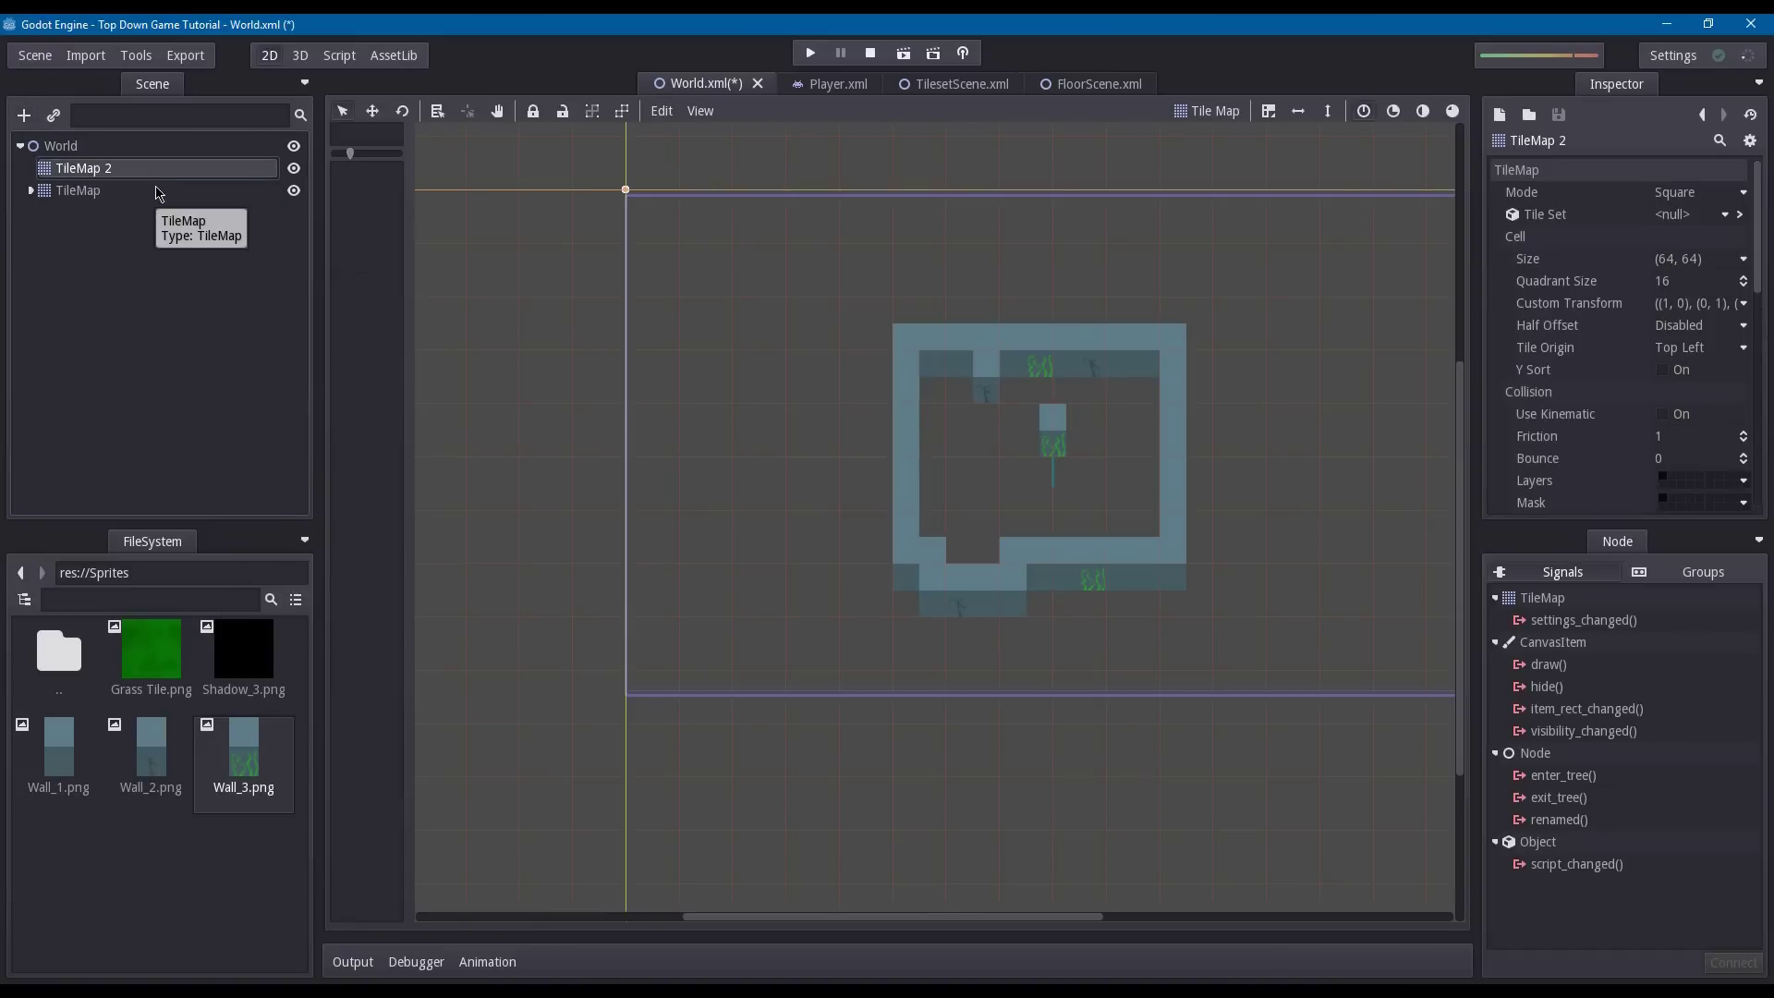
pyautogui.doubleClick(164, 170)
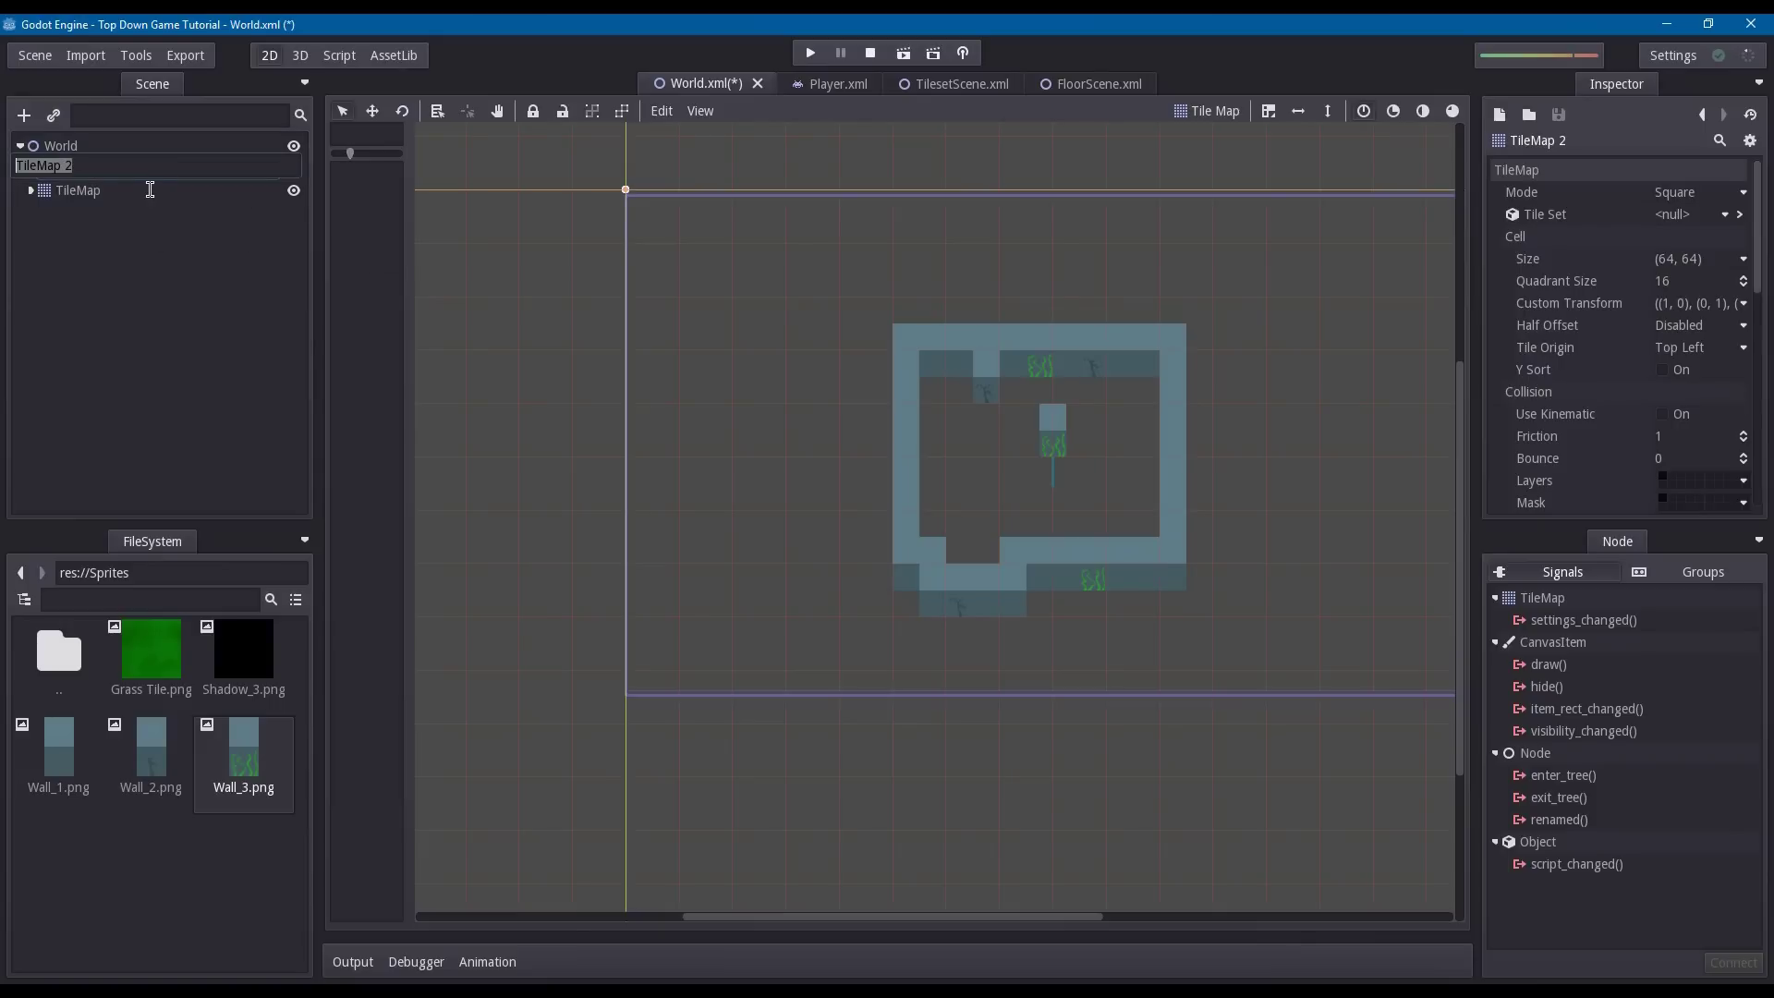
pyautogui.write('Floor')
pyautogui.press('Return')
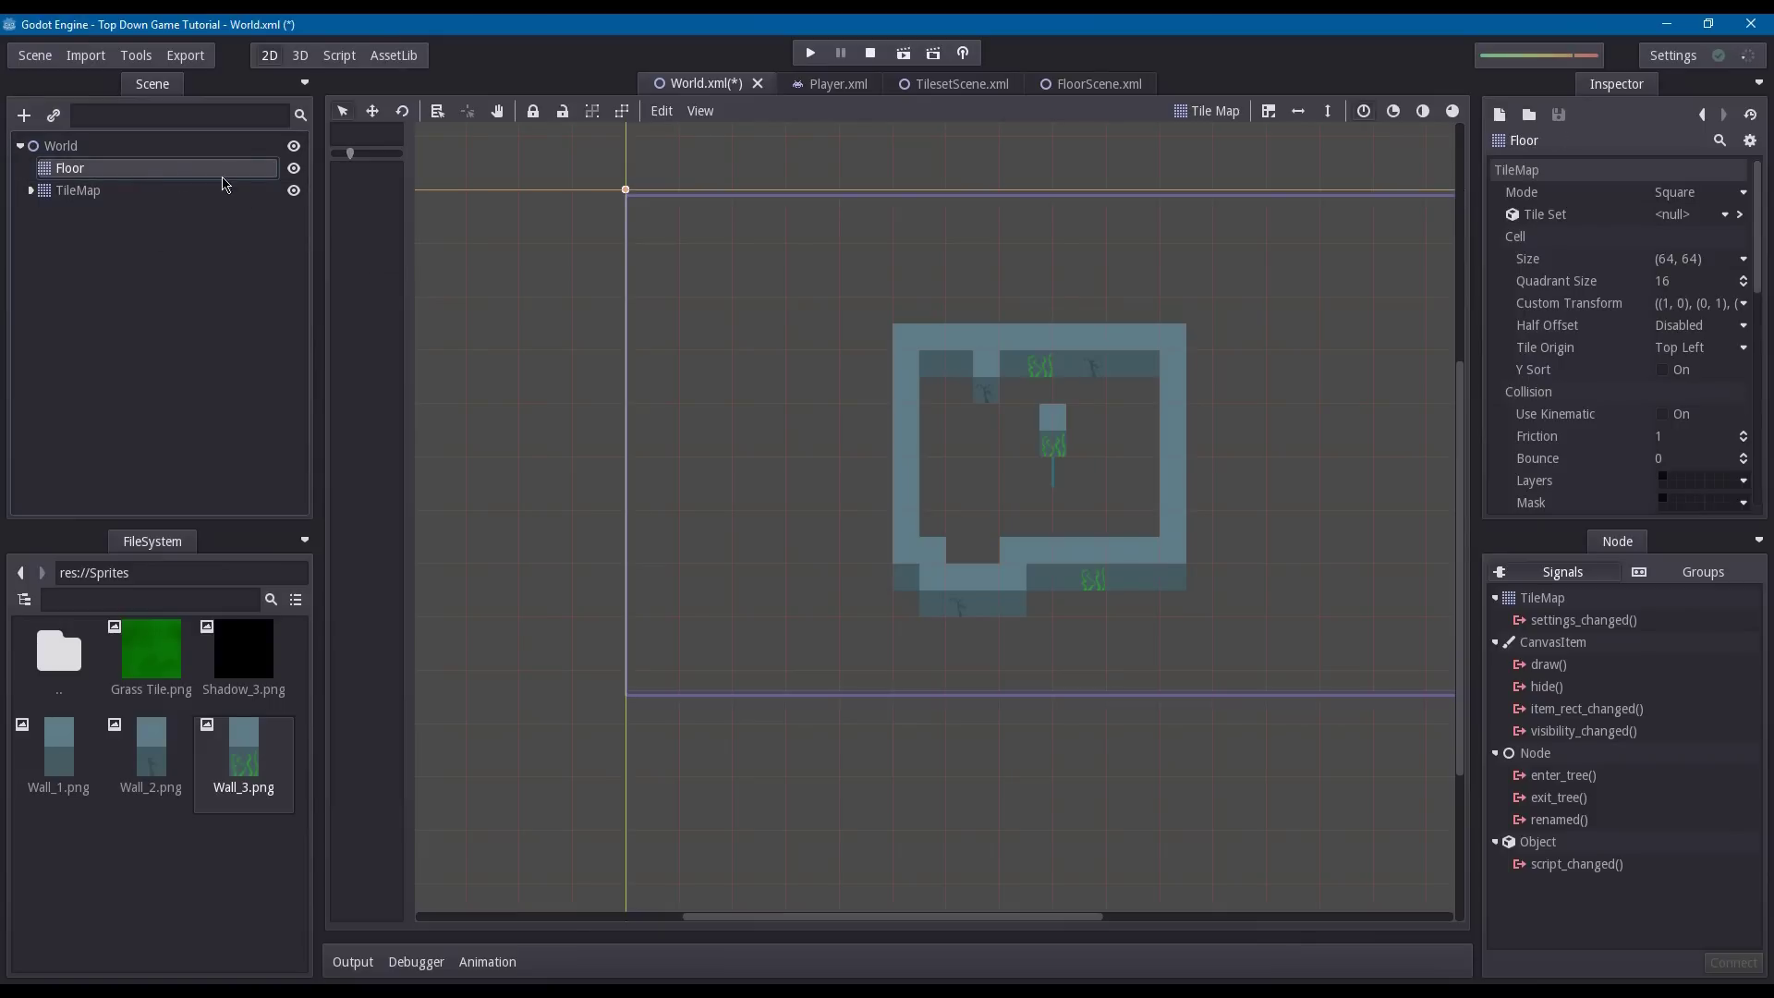
# - Set the Floor tile map's cell size to 32 by 32
pyautogui.click(1697, 263)
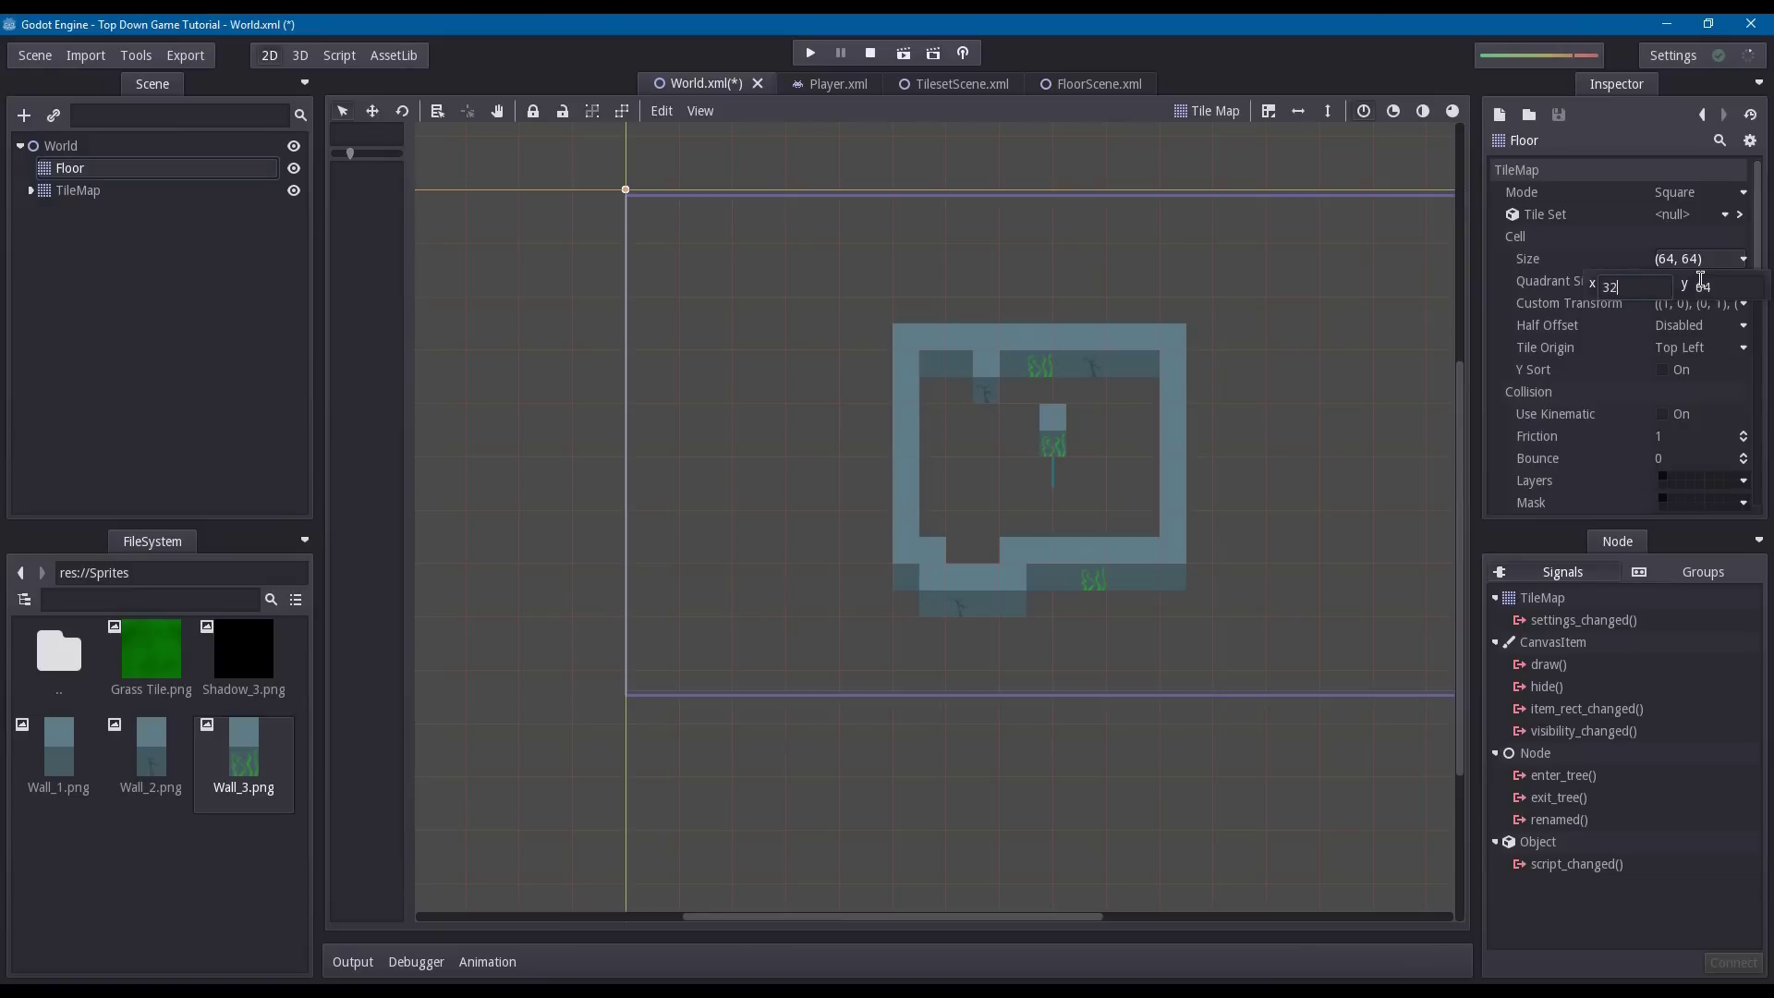
pyautogui.write('32')
pyautogui.click(1702, 280)
pyautogui.write('32')
# - Load FloorSet.xml from the Scenes folder as the Floor tile map's tile set
pyautogui.click(1716, 215)
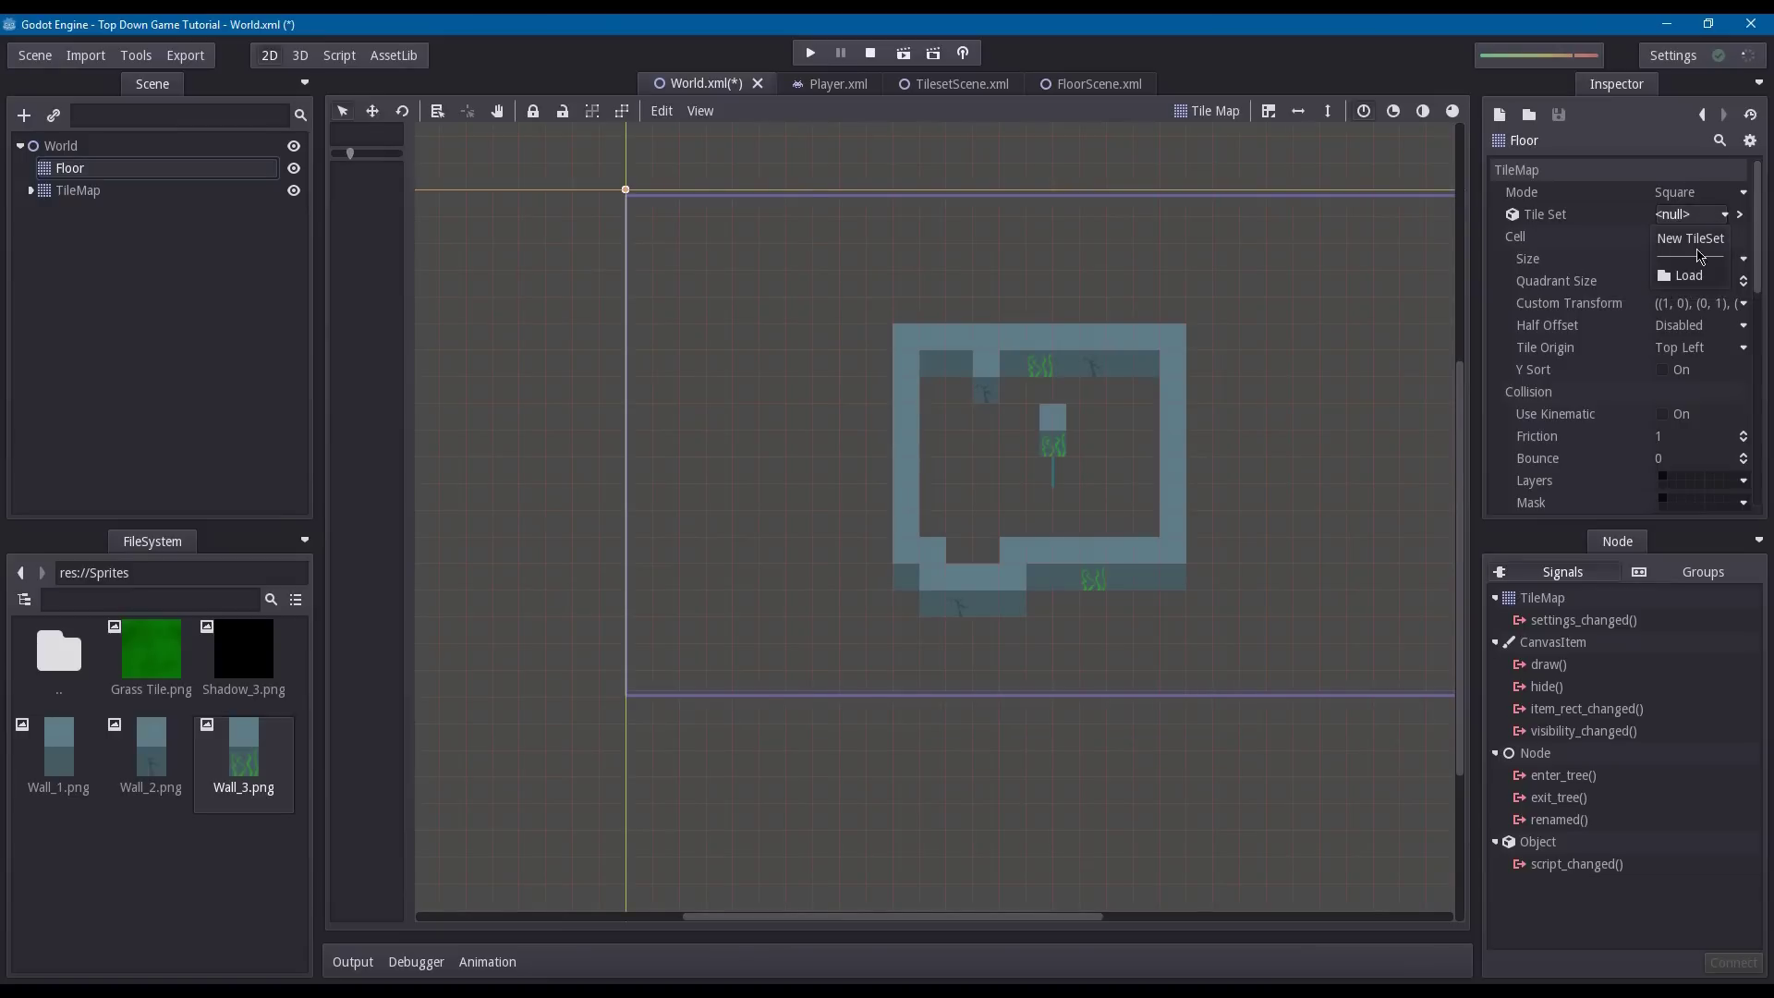
pyautogui.click(1688, 275)
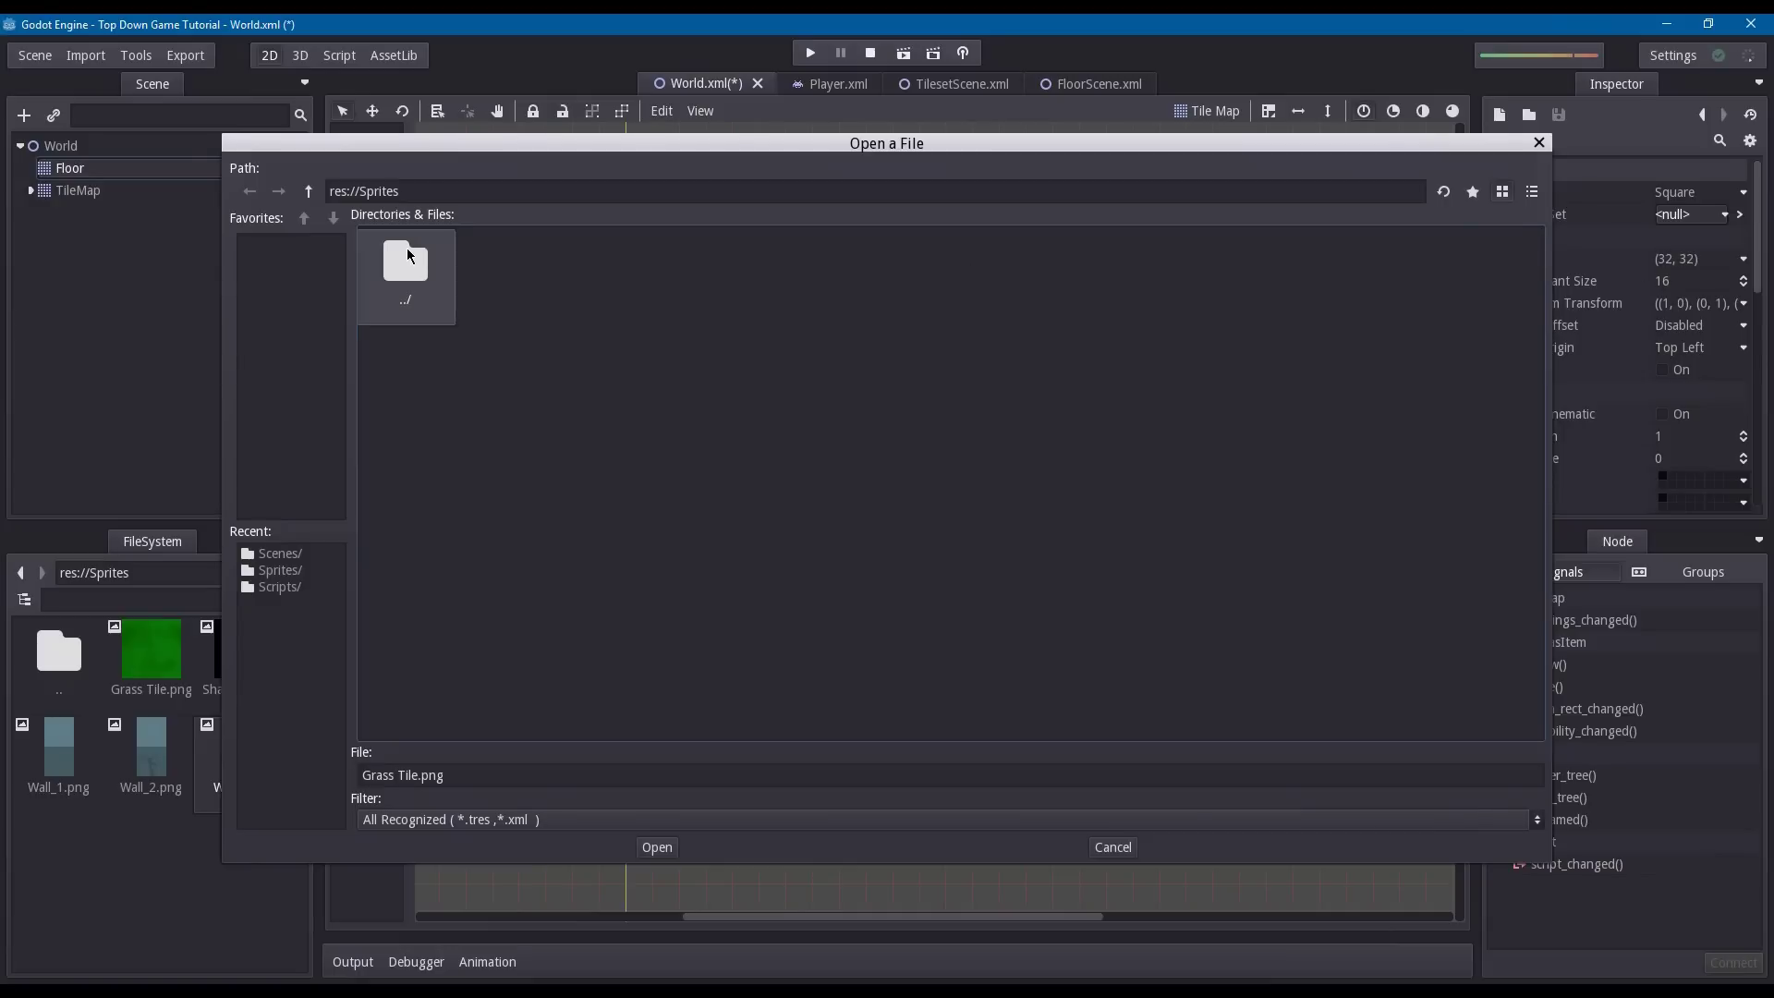
pyautogui.doubleClick(407, 251)
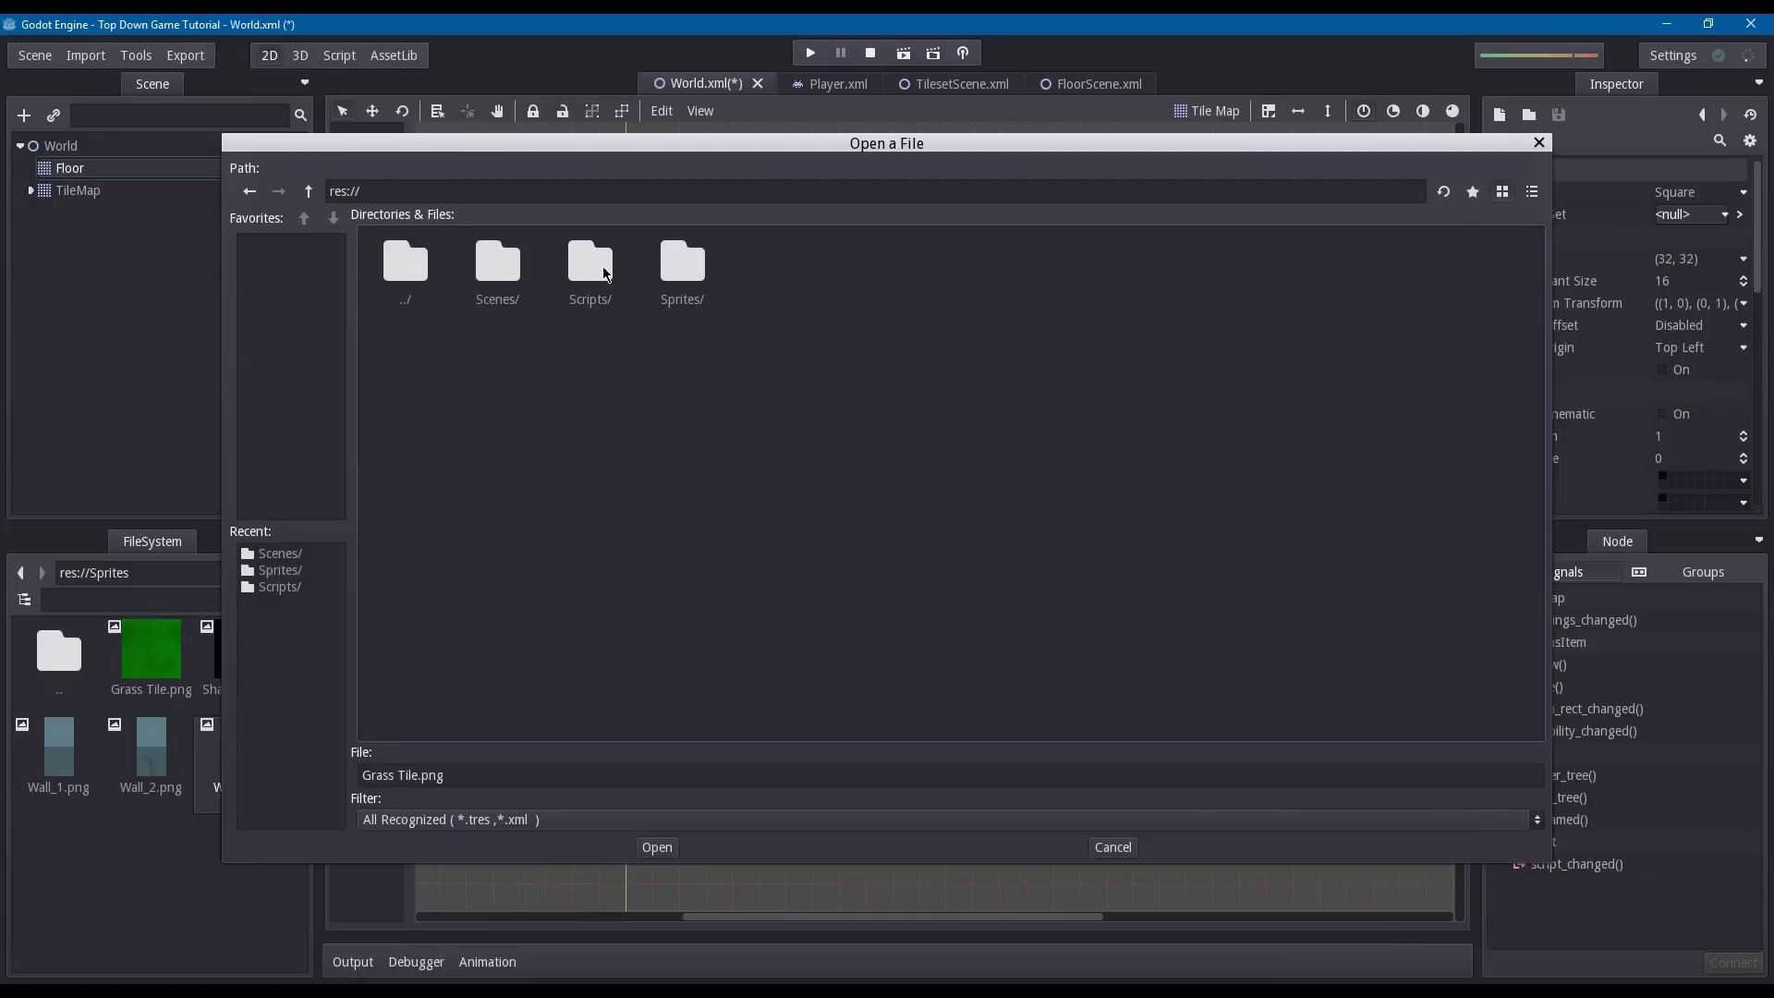
pyautogui.click(465, 275)
pyautogui.doubleClick(467, 274)
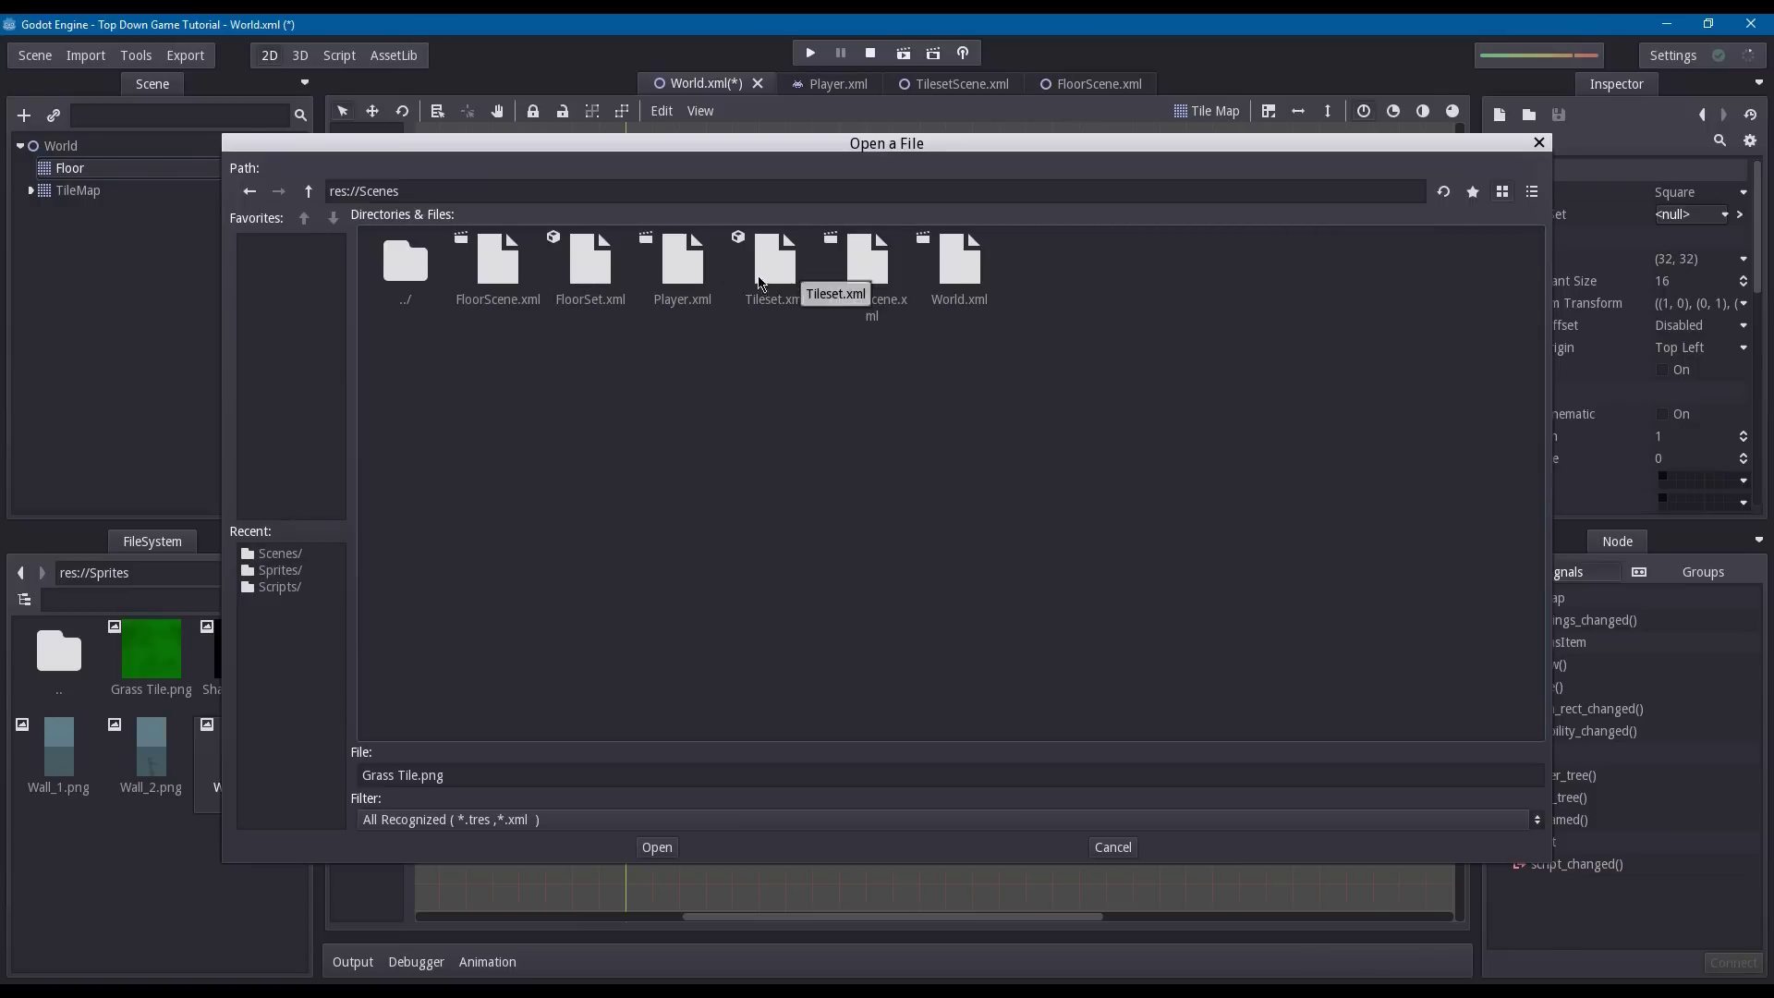
pyautogui.doubleClick(553, 256)
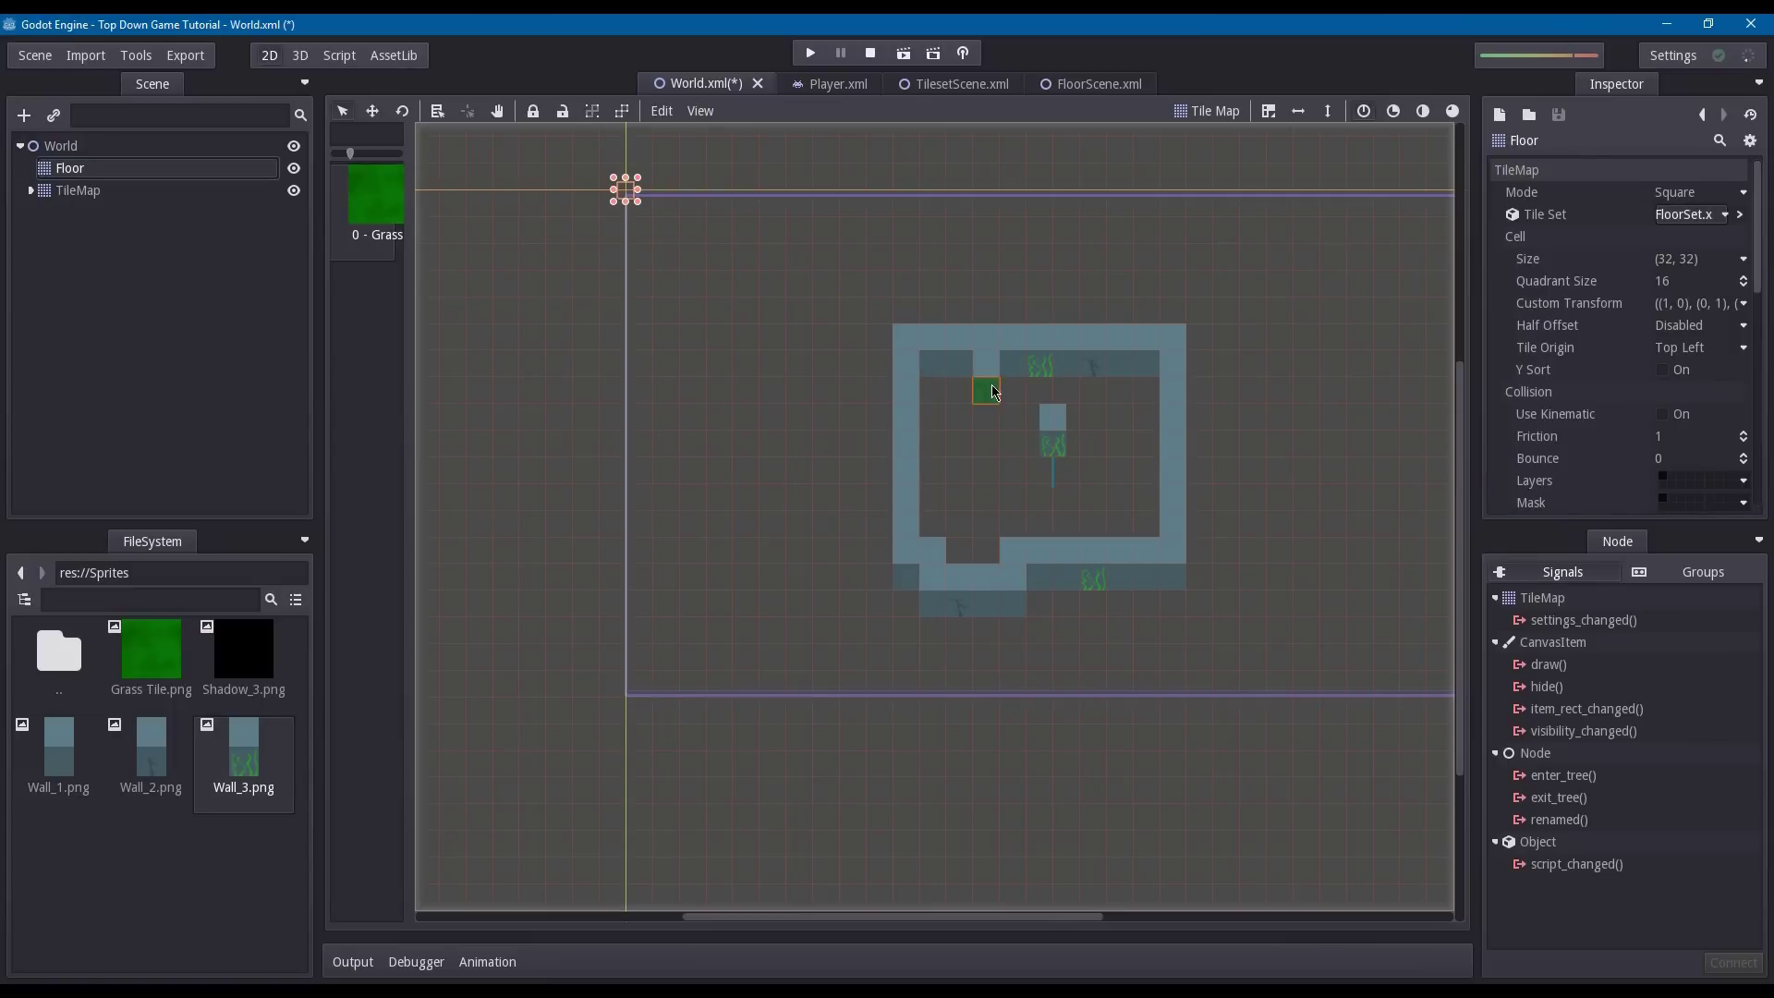
# - Paint grass tiles over the whole floor area inside the walled room and lock the Floor node
pyautogui.moveTo(931, 391)
pyautogui.mouseDown()
pyautogui.moveTo(1138, 395)
pyautogui.moveTo(977, 420)
pyautogui.mouseUp()
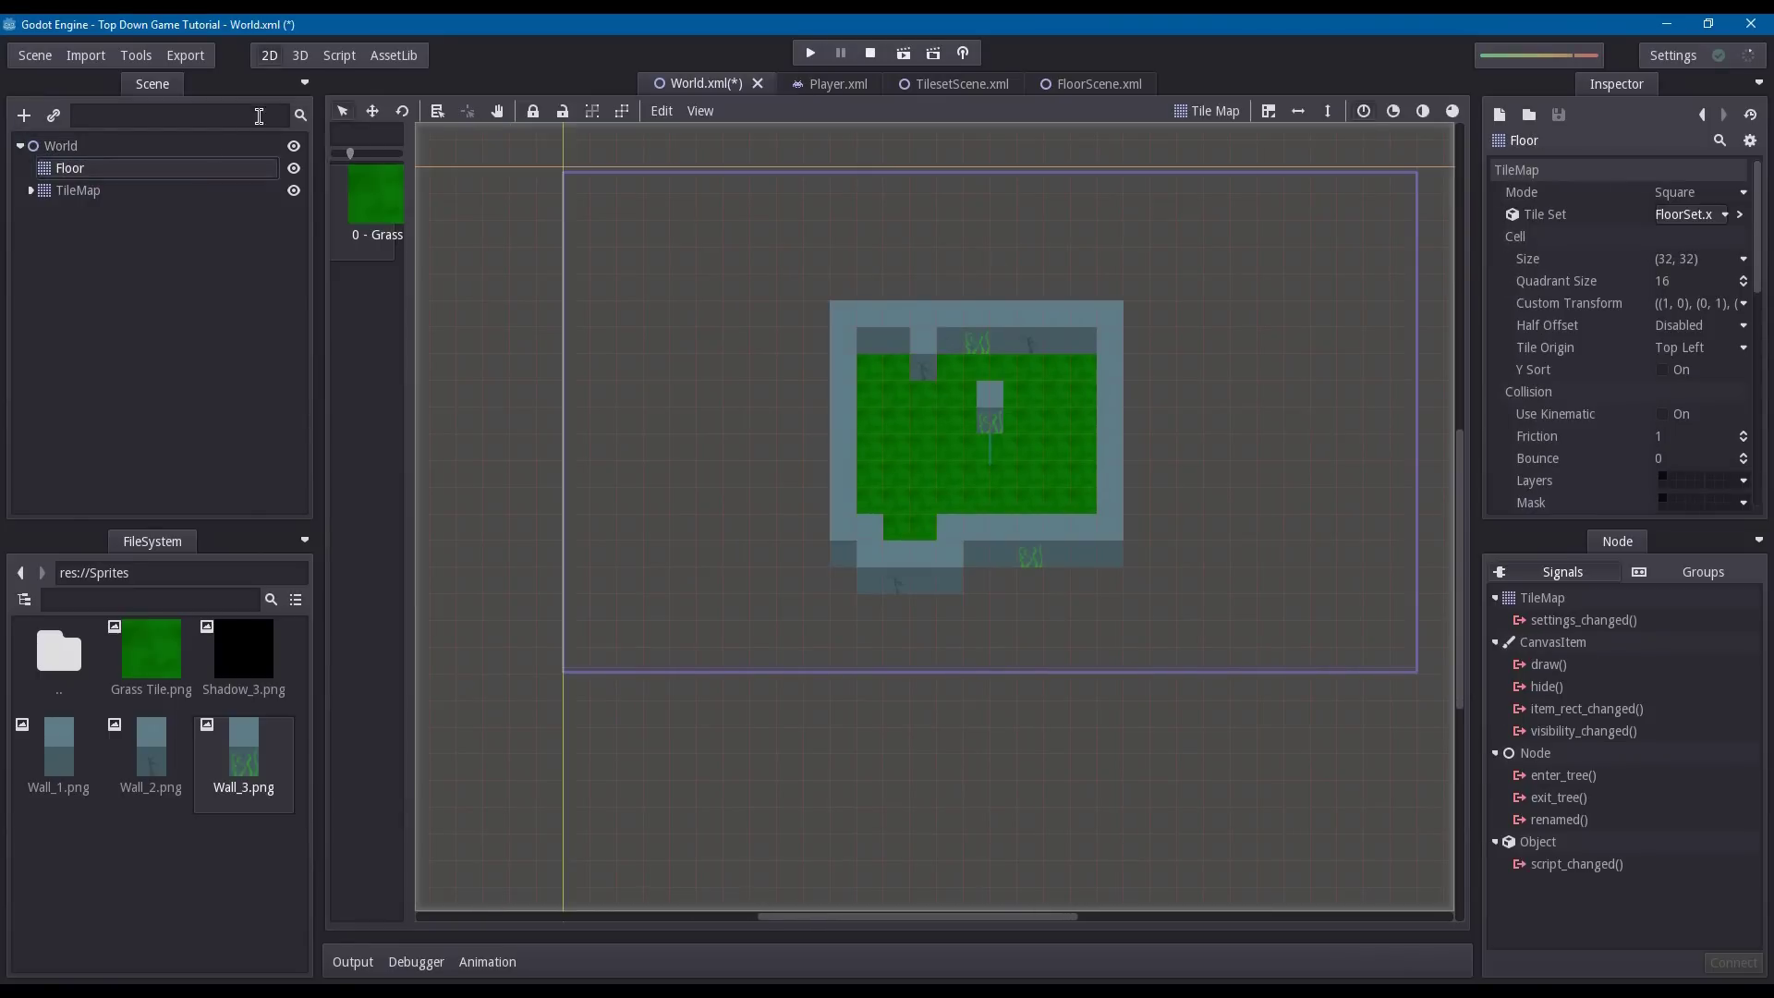
pyautogui.click(533, 111)
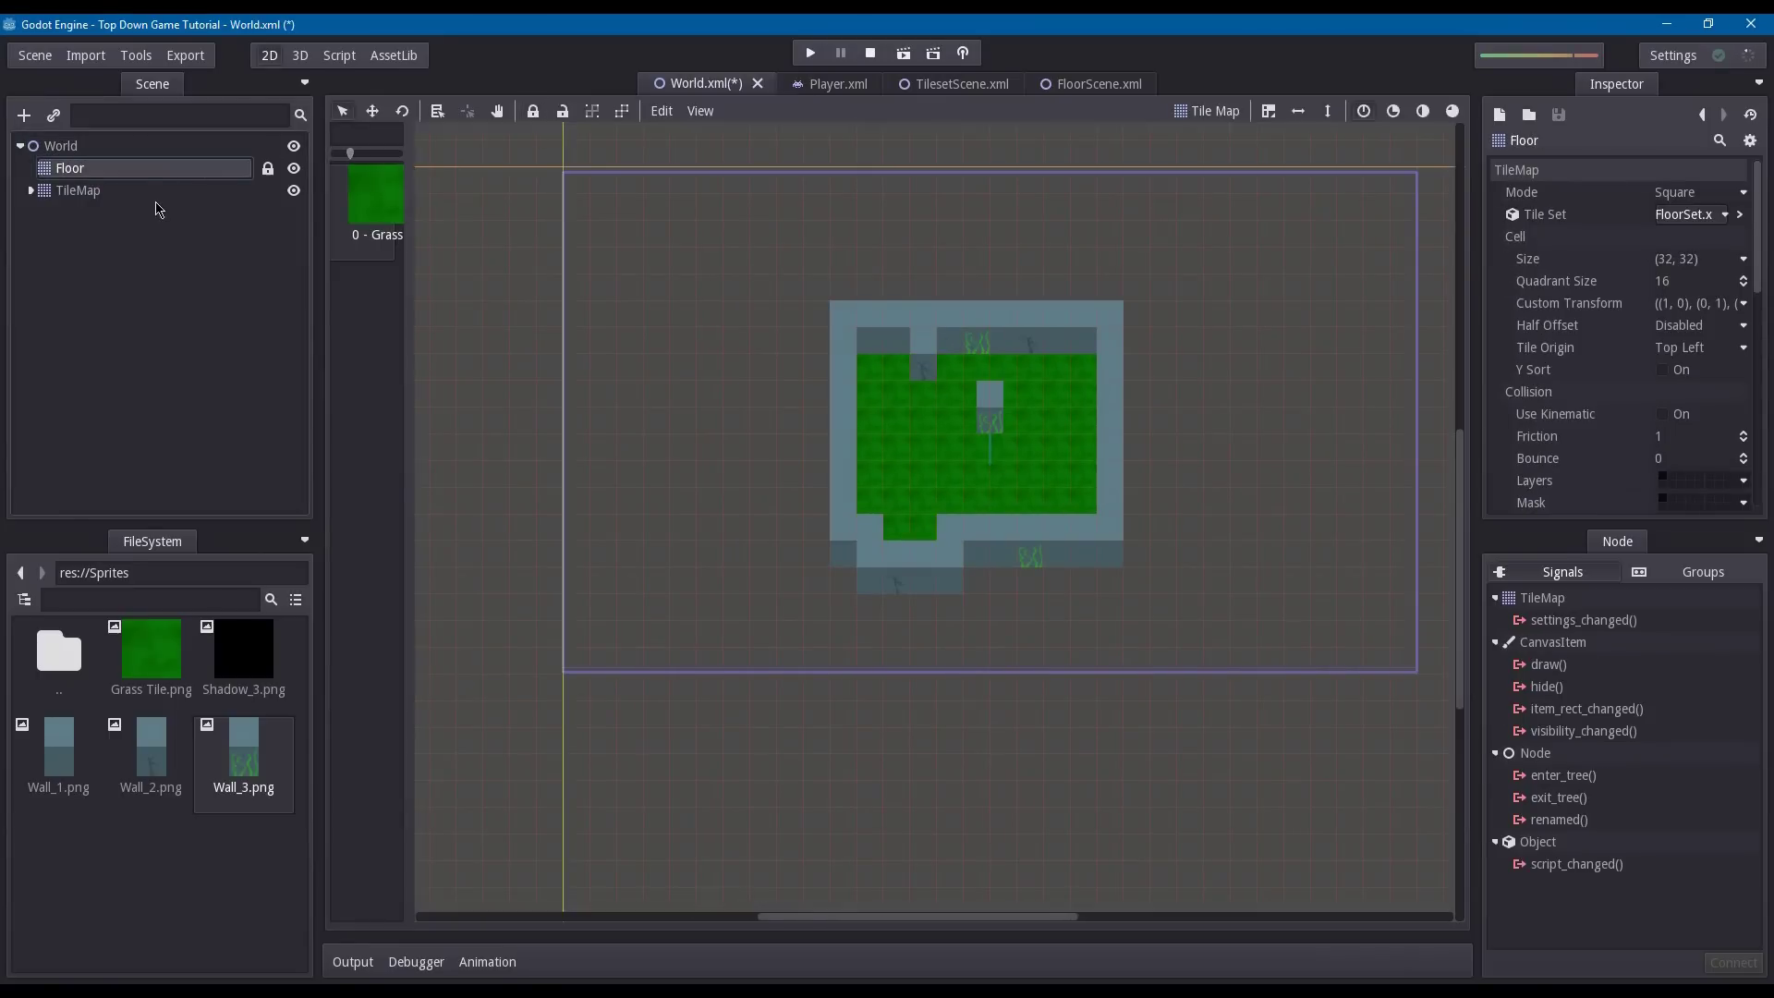
# - Lock the wall TileMap node in the World scene and select the World root node
pyautogui.click(167, 198)
pyautogui.click(533, 111)
pyautogui.click(124, 146)
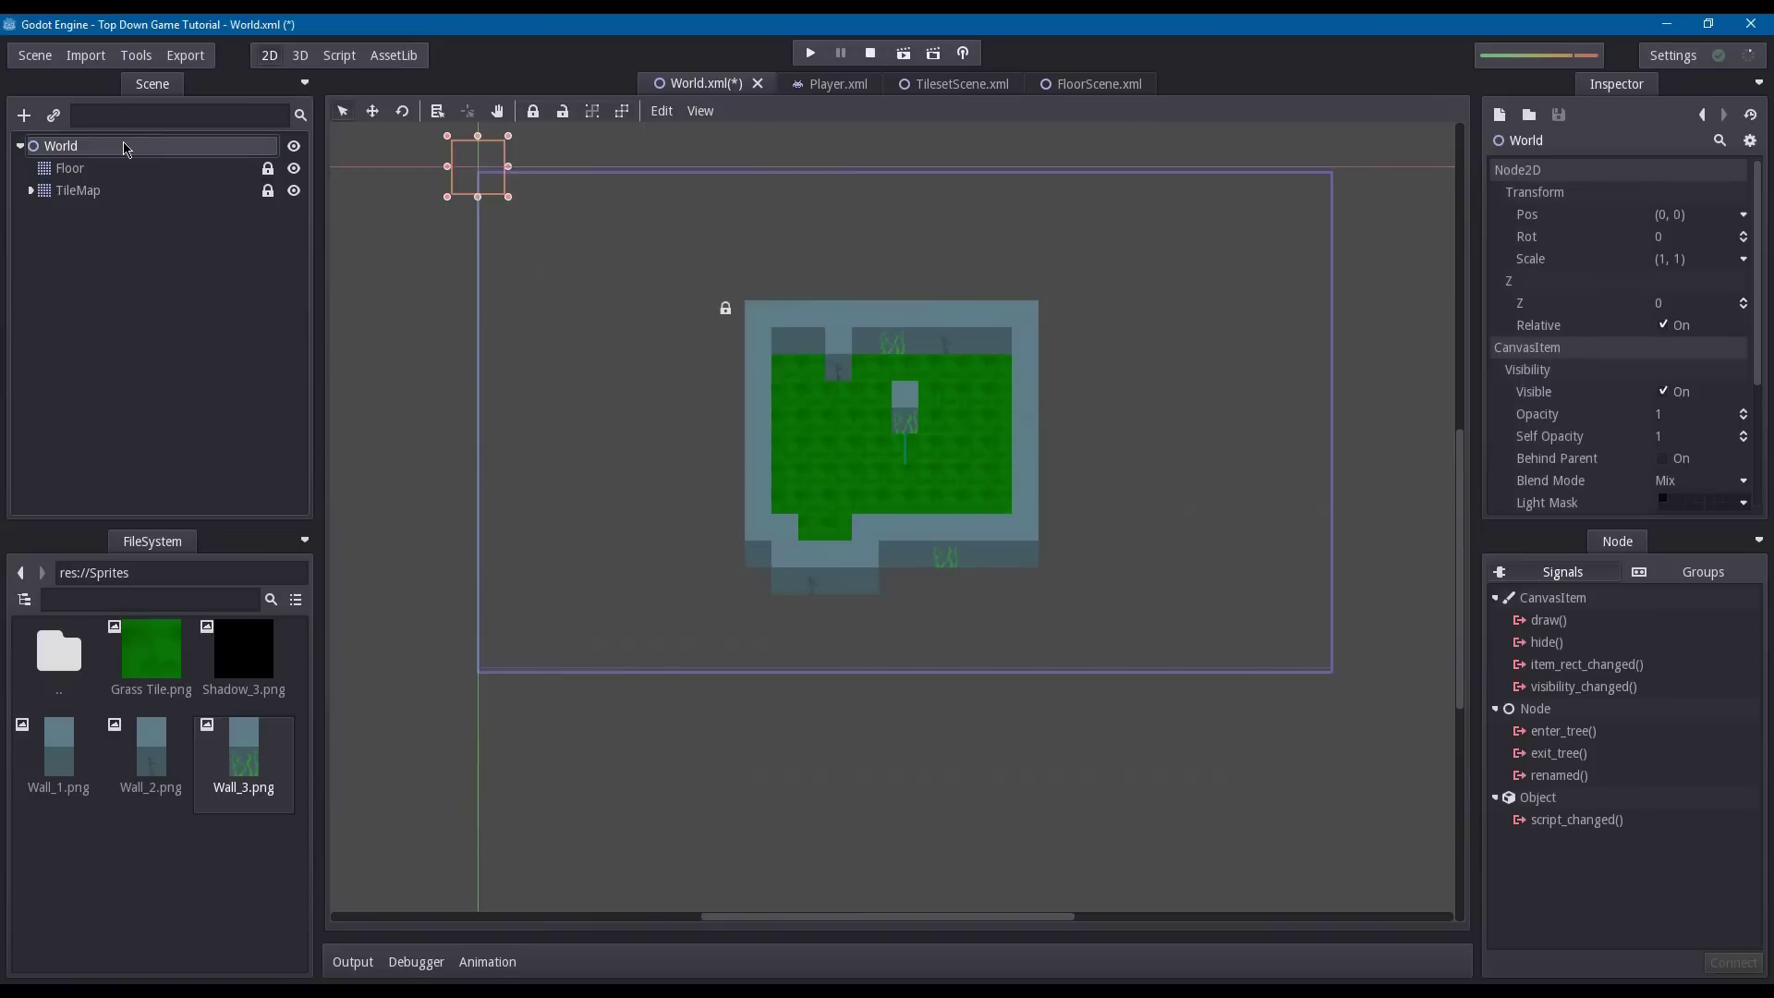
pyautogui.click(108, 179)
pyautogui.click(92, 147)
pyautogui.moveTo(767, 285); pyautogui.dragTo(715, 313, button='middle')
pyautogui.click(961, 330)
pyautogui.moveTo(854, 434); pyautogui.dragTo(889, 471)
pyautogui.click(1040, 246)
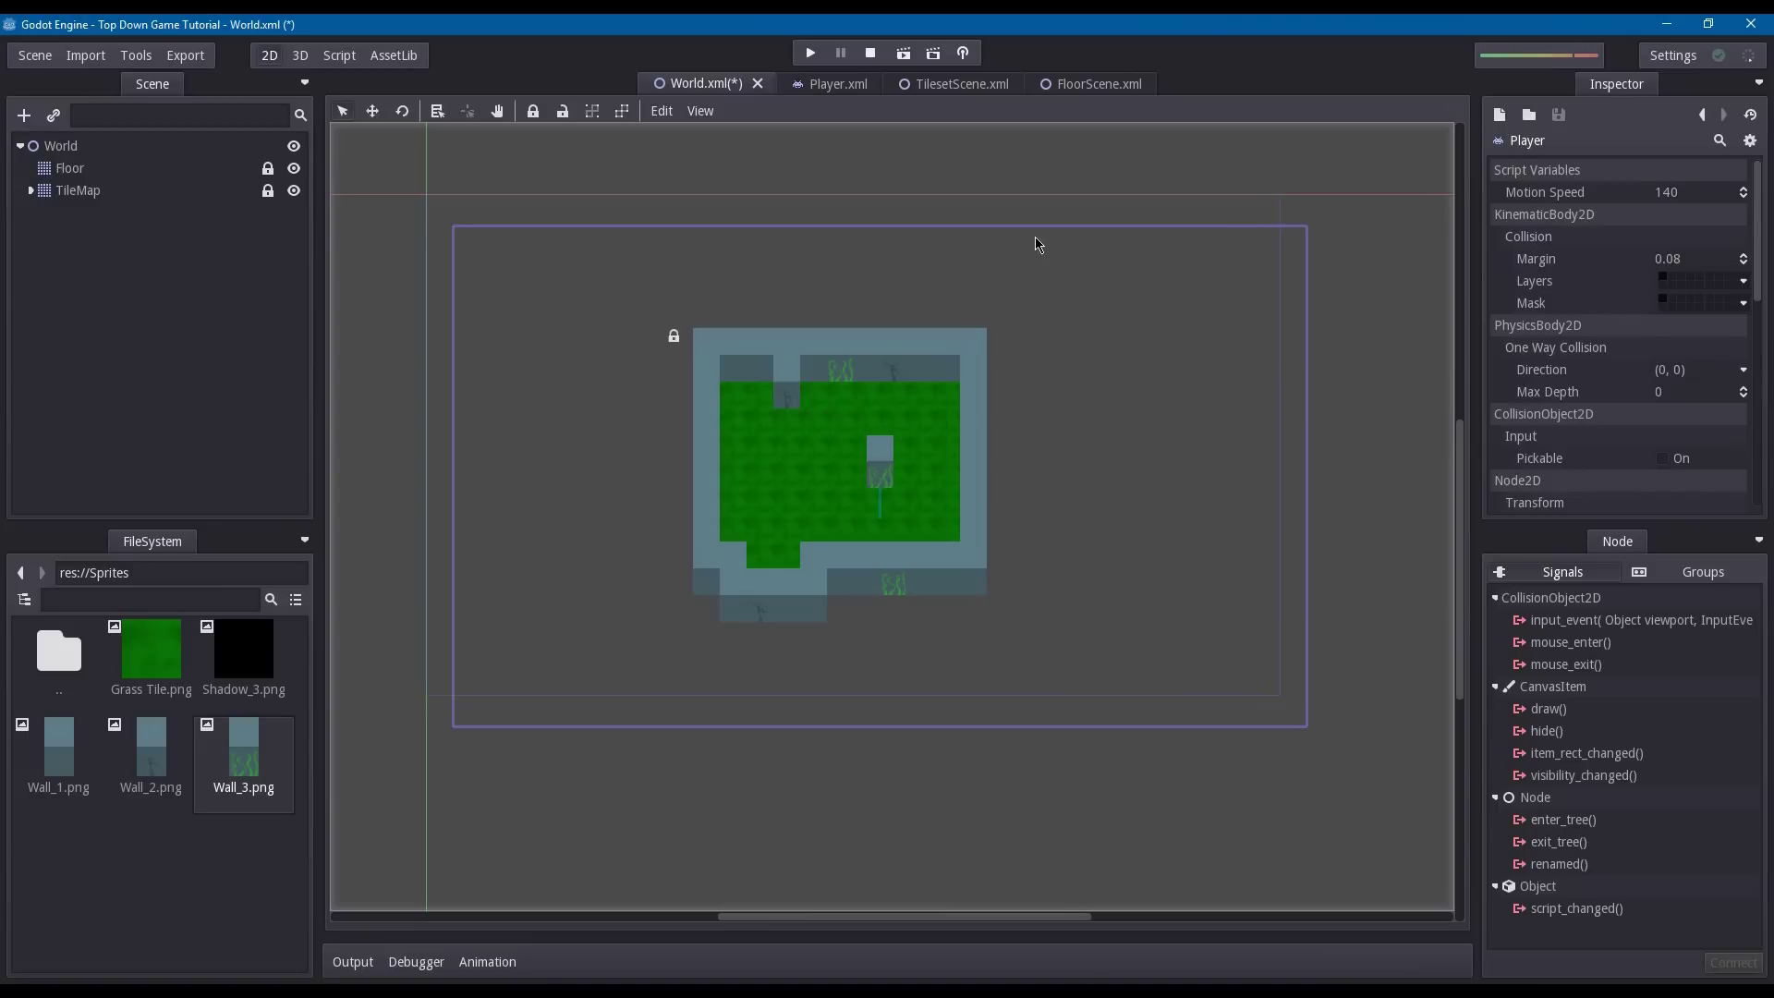
# - Run the project, walk the player around the room's upper wall and the protruding inner wall, and stop the game
pyautogui.click(811, 54)
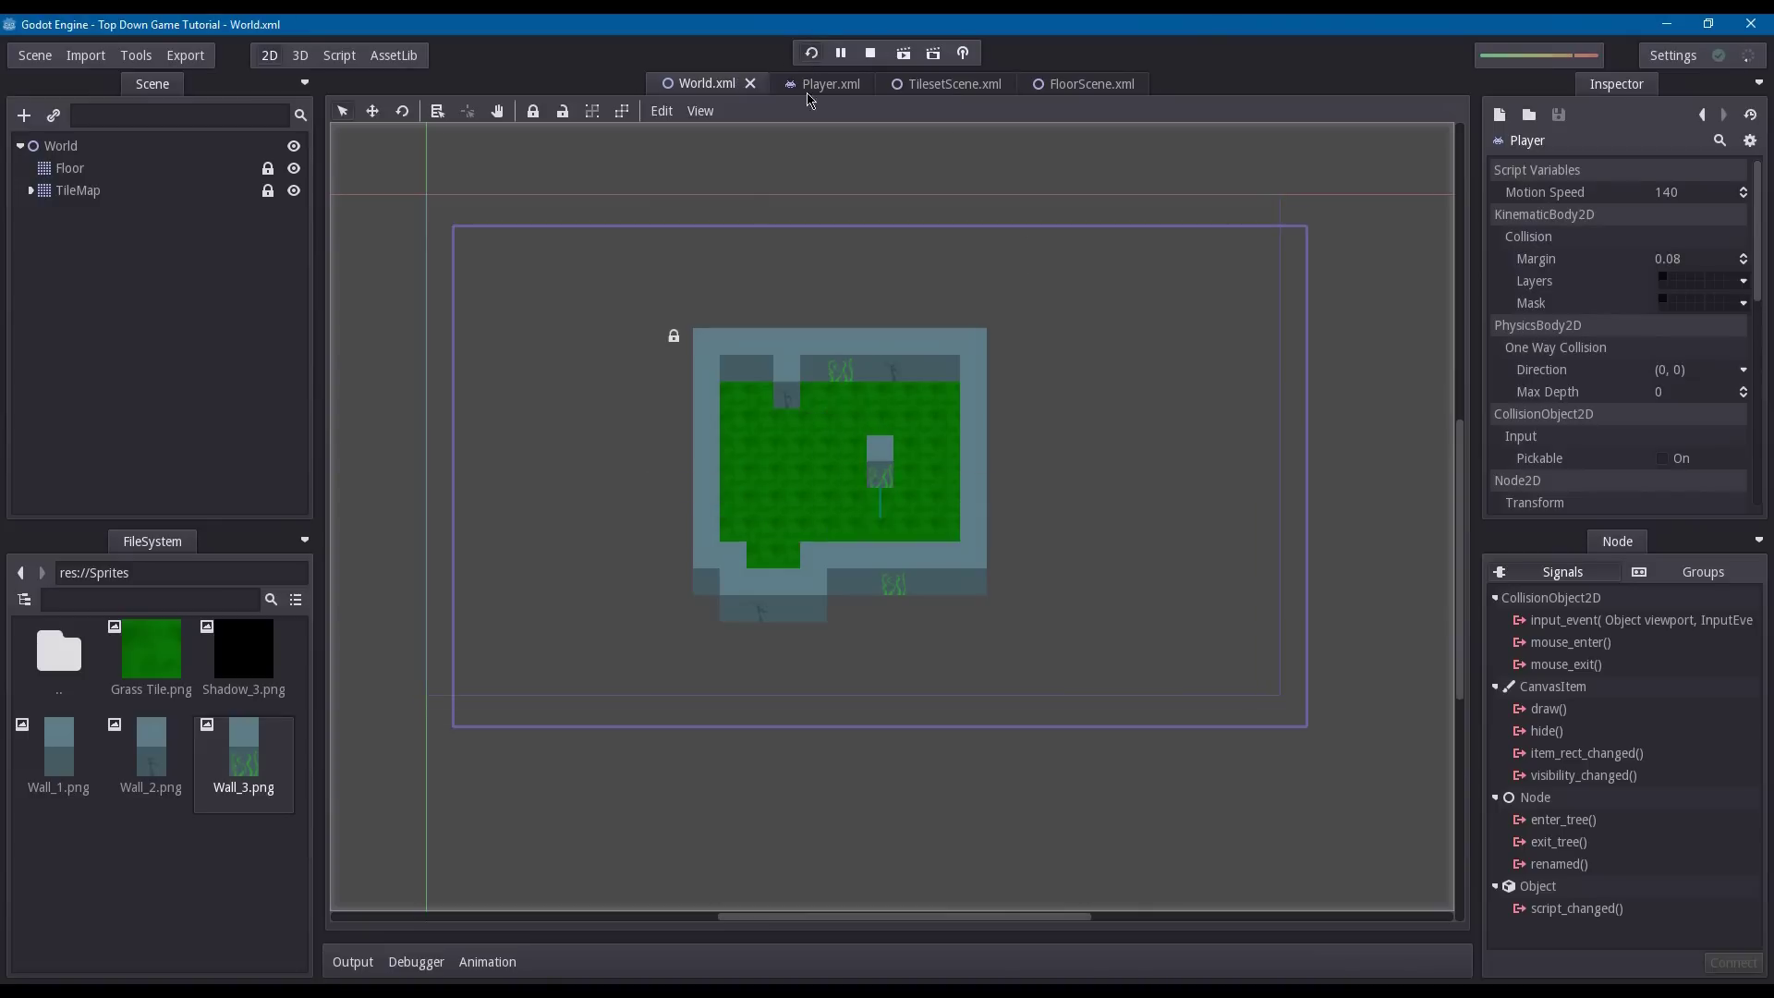
pyautogui.press('Left')
pyautogui.press('Up')
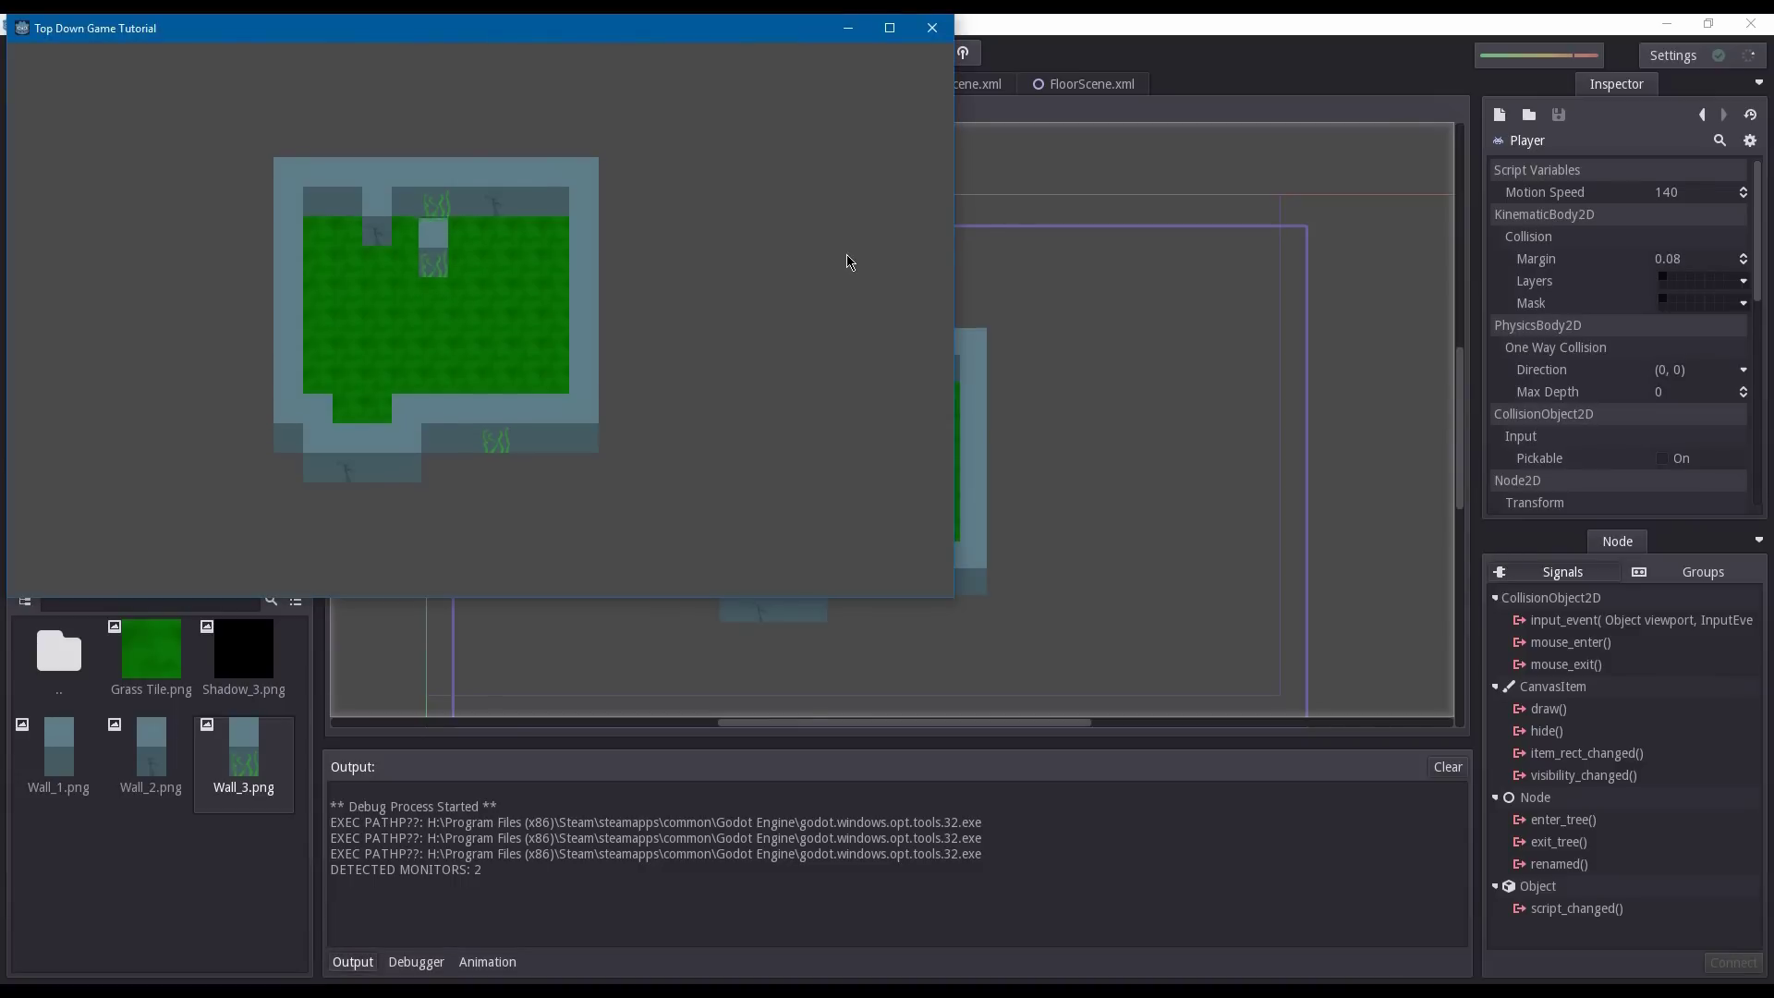
pyautogui.press('Left')
pyautogui.press('Up')
pyautogui.press('Down')
pyautogui.press('Left')
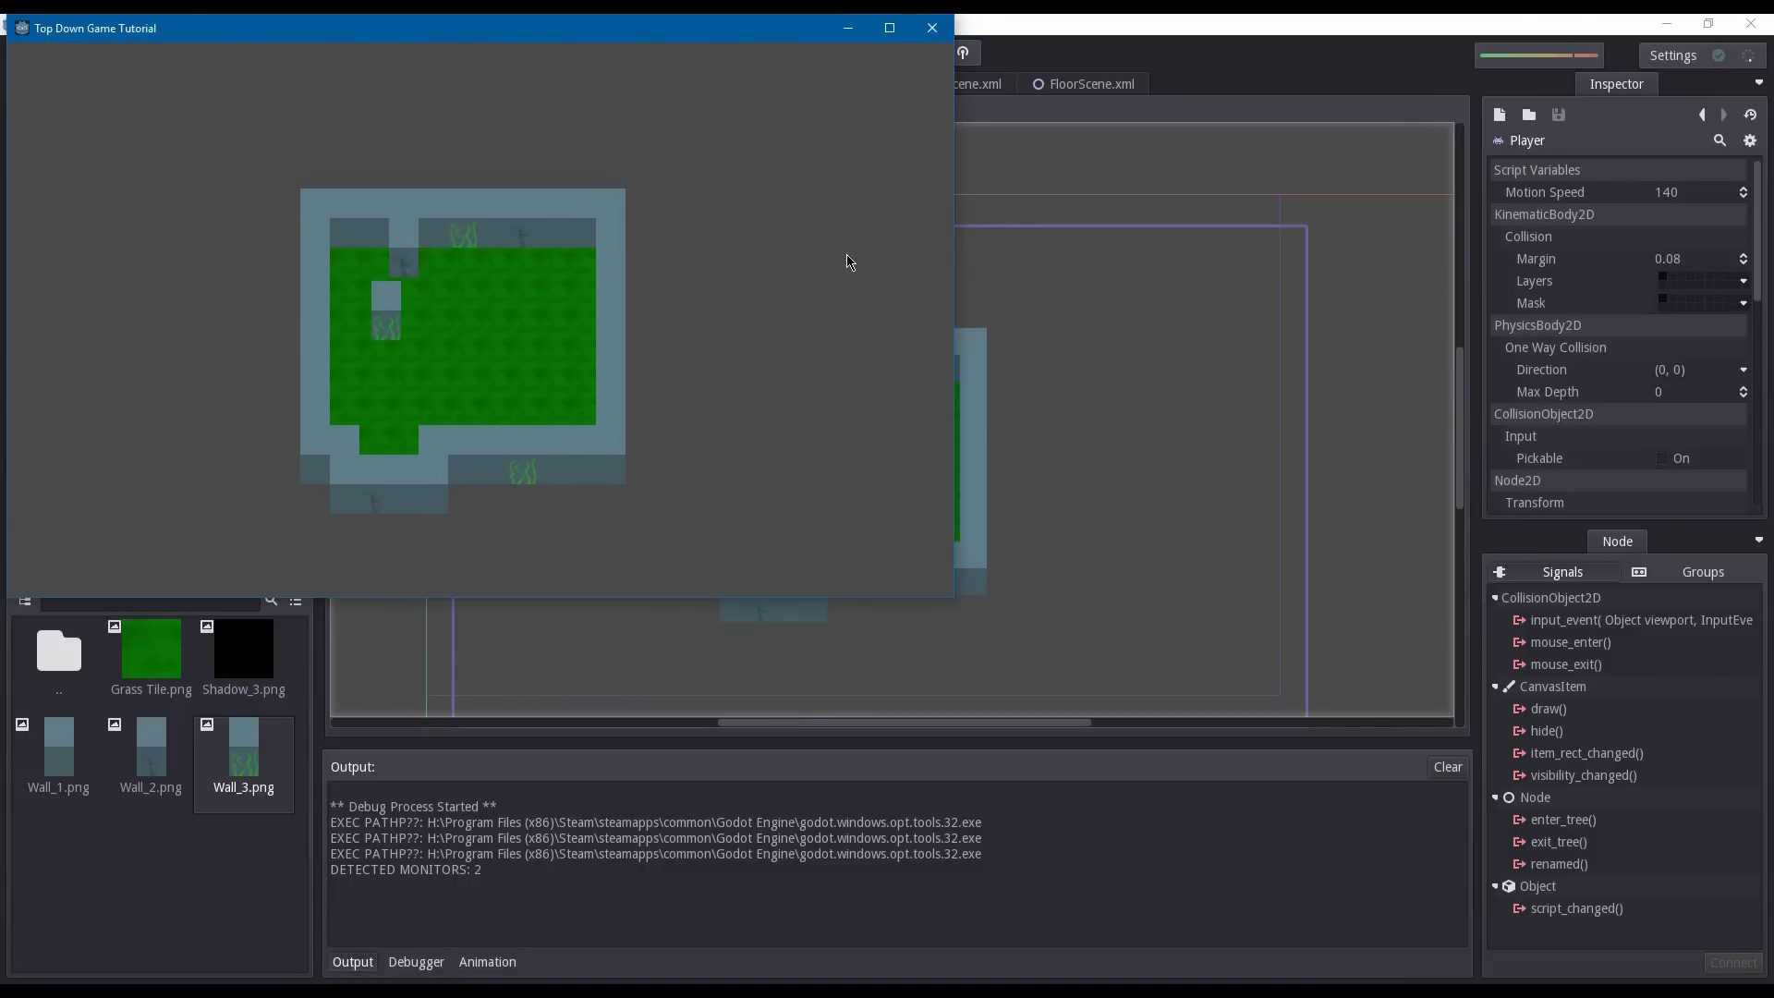
pyautogui.press('Up')
pyautogui.press('Right')
pyautogui.press('Left')
pyautogui.press('Down')
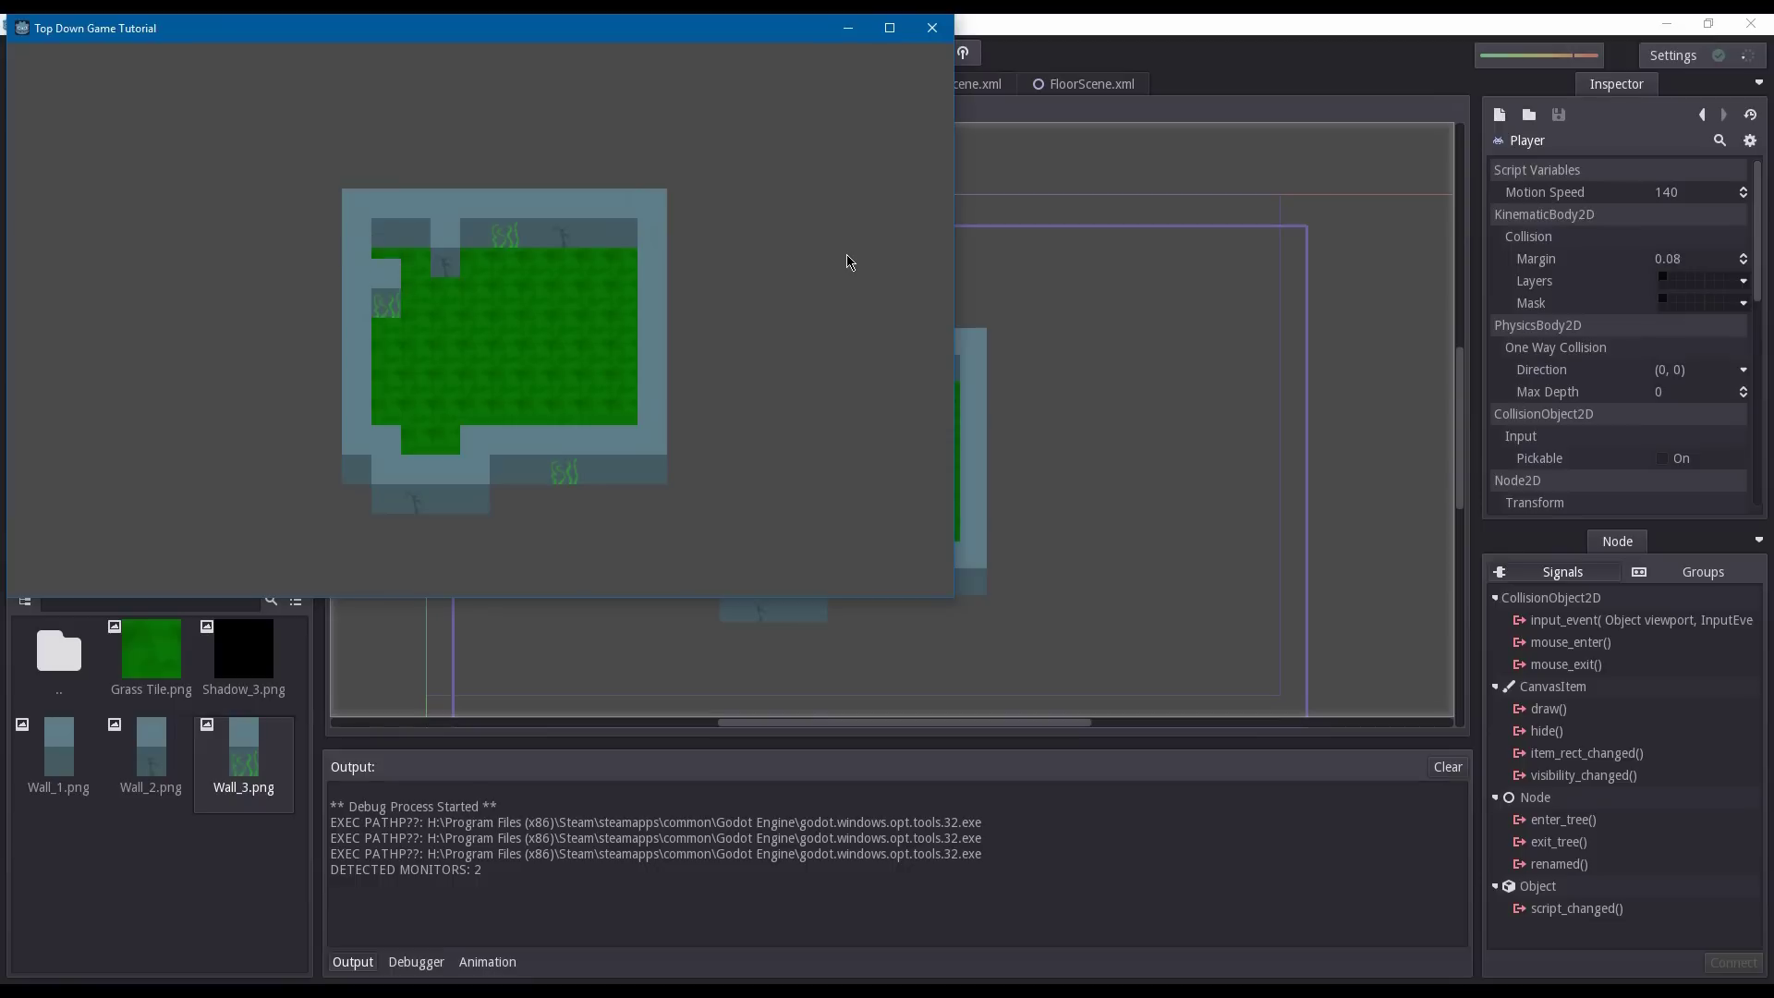
pyautogui.press('Right')
pyautogui.press('F8')
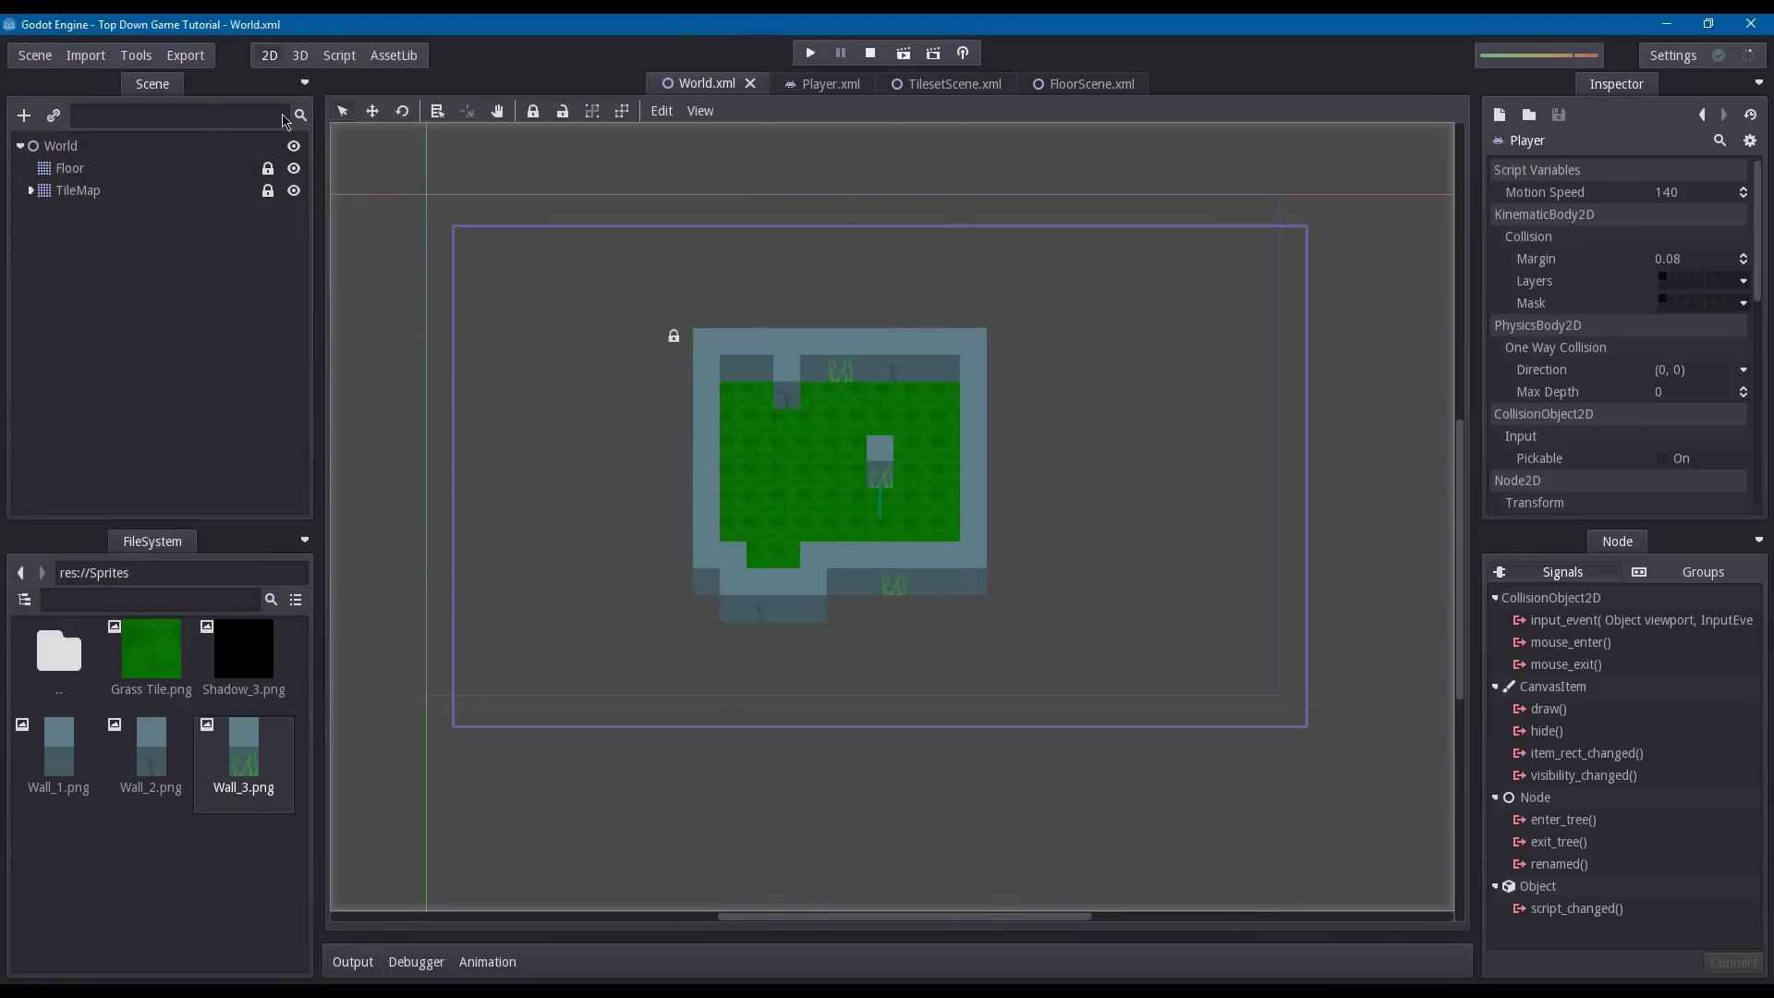
# - Set the Floor tile map's Z value to -2 and save the World scene
pyautogui.click(147, 170)
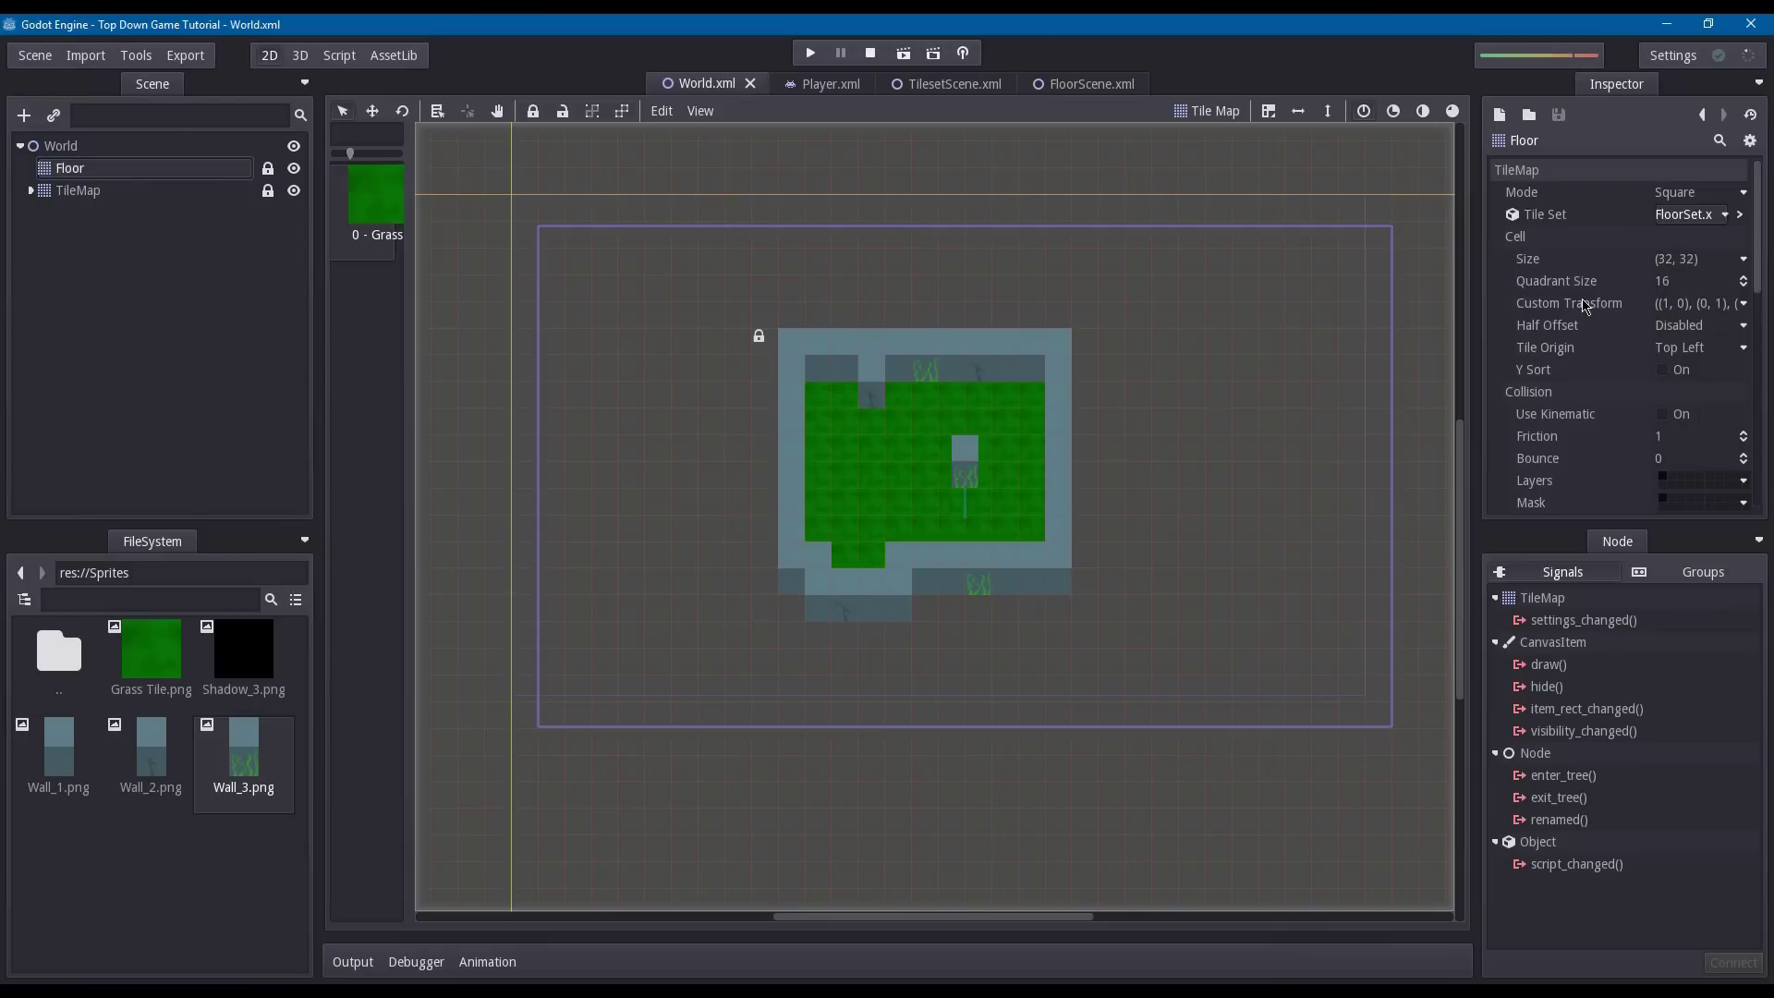
pyautogui.scroll(-3, 1613, 298)
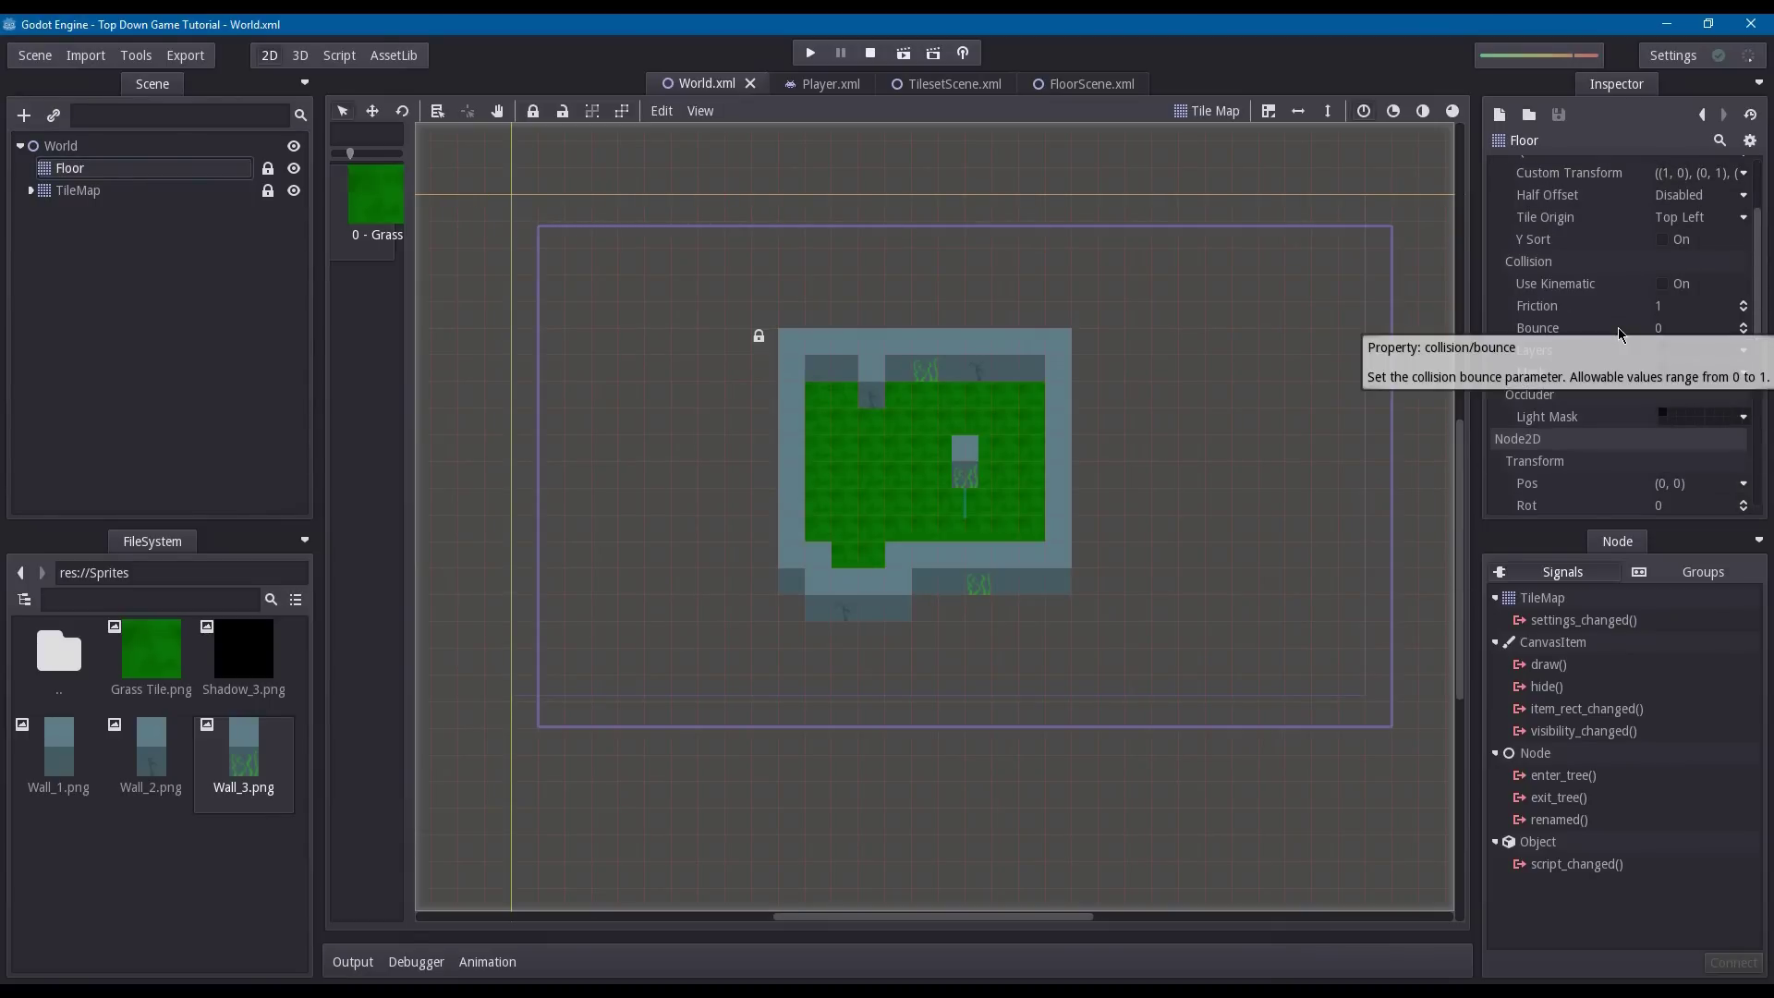
pyautogui.scroll(-5, 1617, 331)
pyautogui.click(1695, 356)
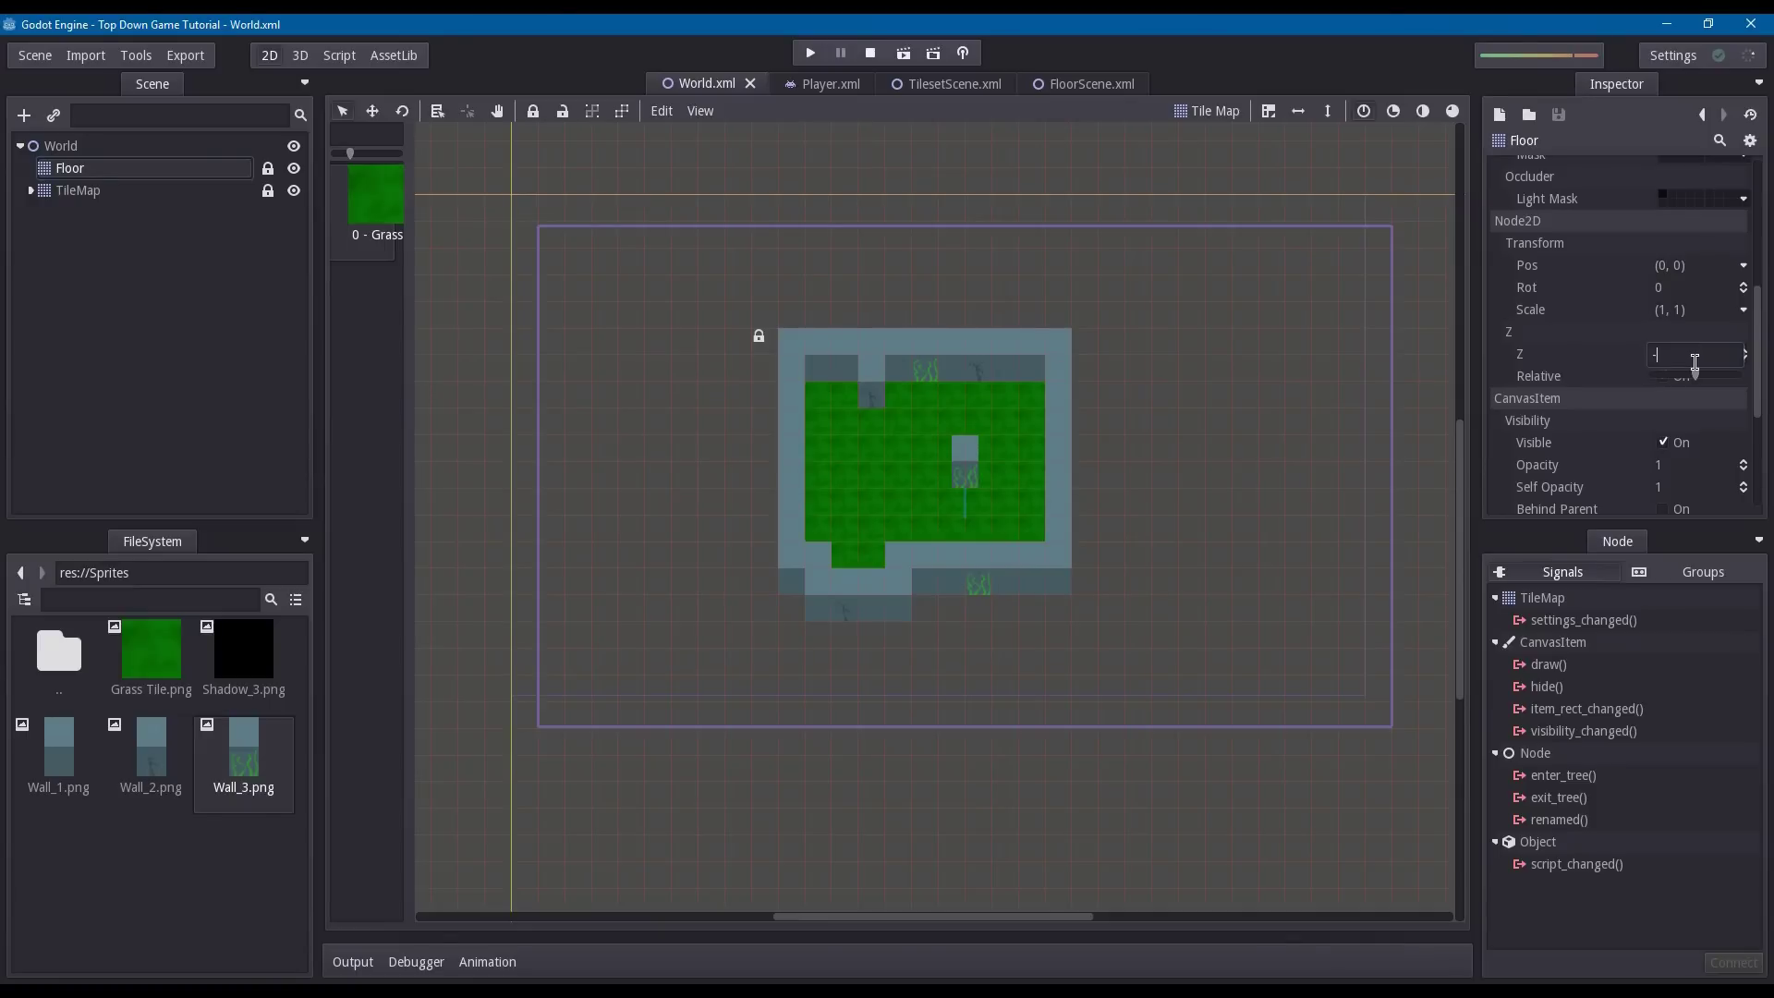
pyautogui.write('-2')
pyautogui.press('Return')
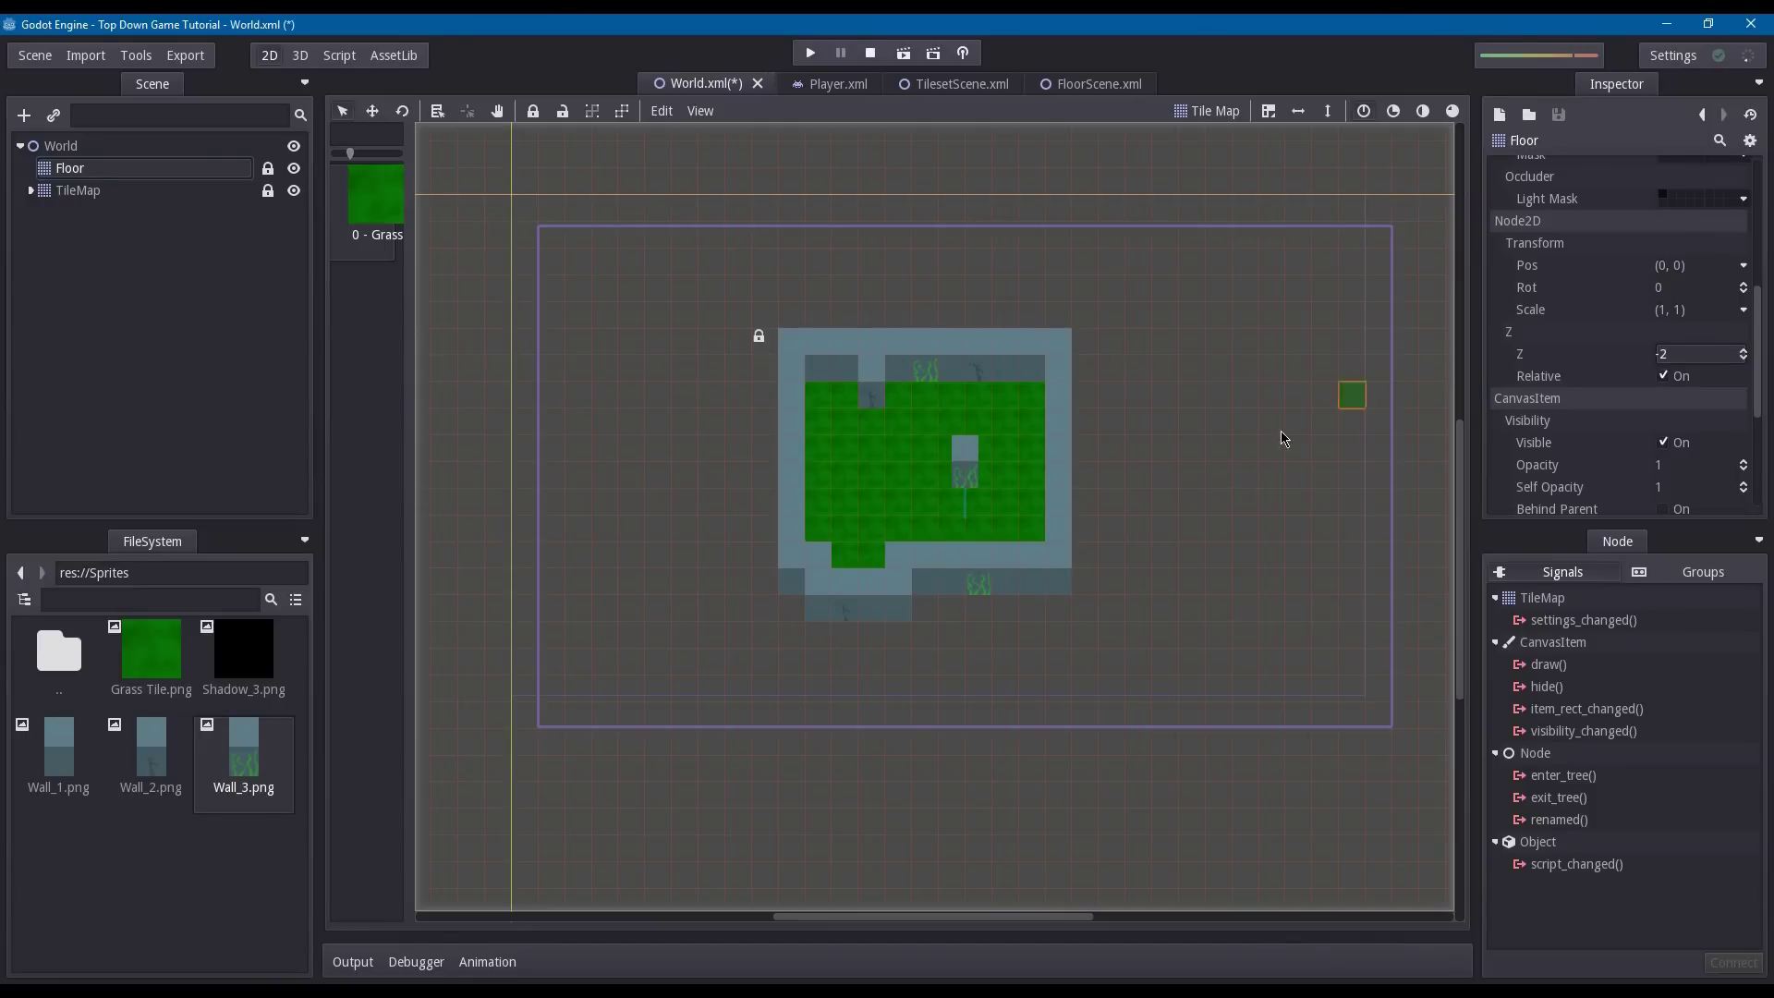
pyautogui.click(72, 146)
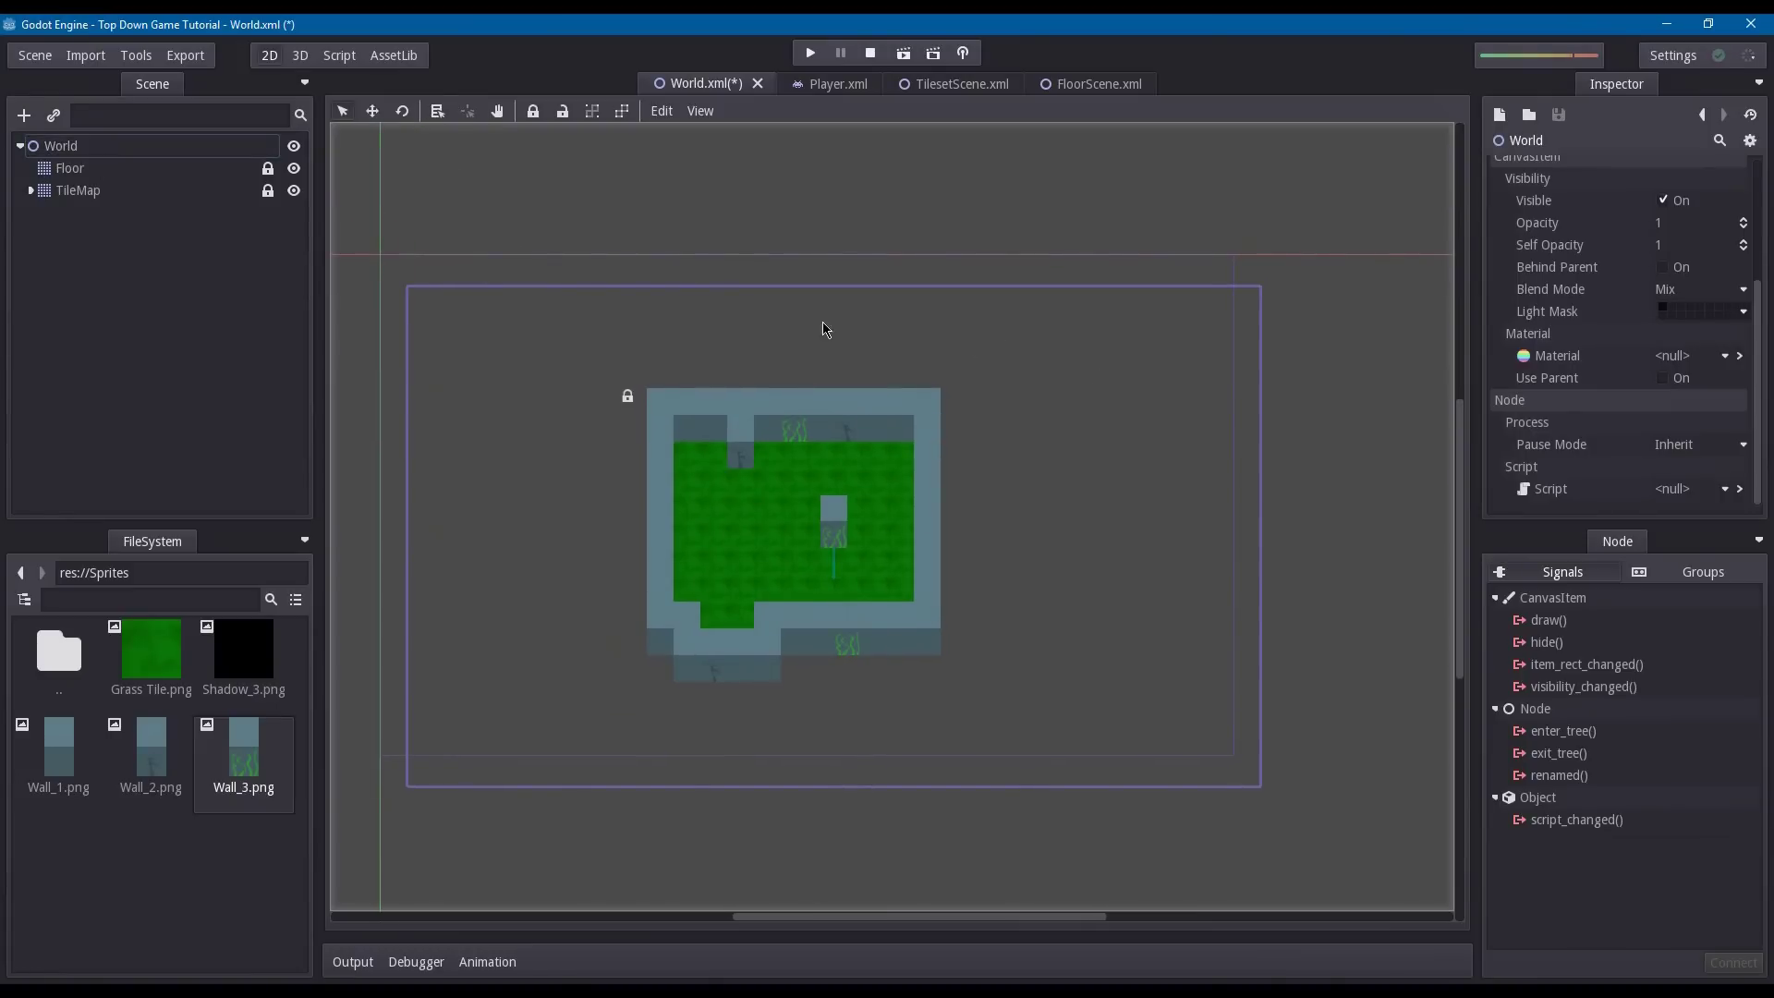
pyautogui.moveTo(1061, 428); pyautogui.dragTo(1060, 423, button='middle')
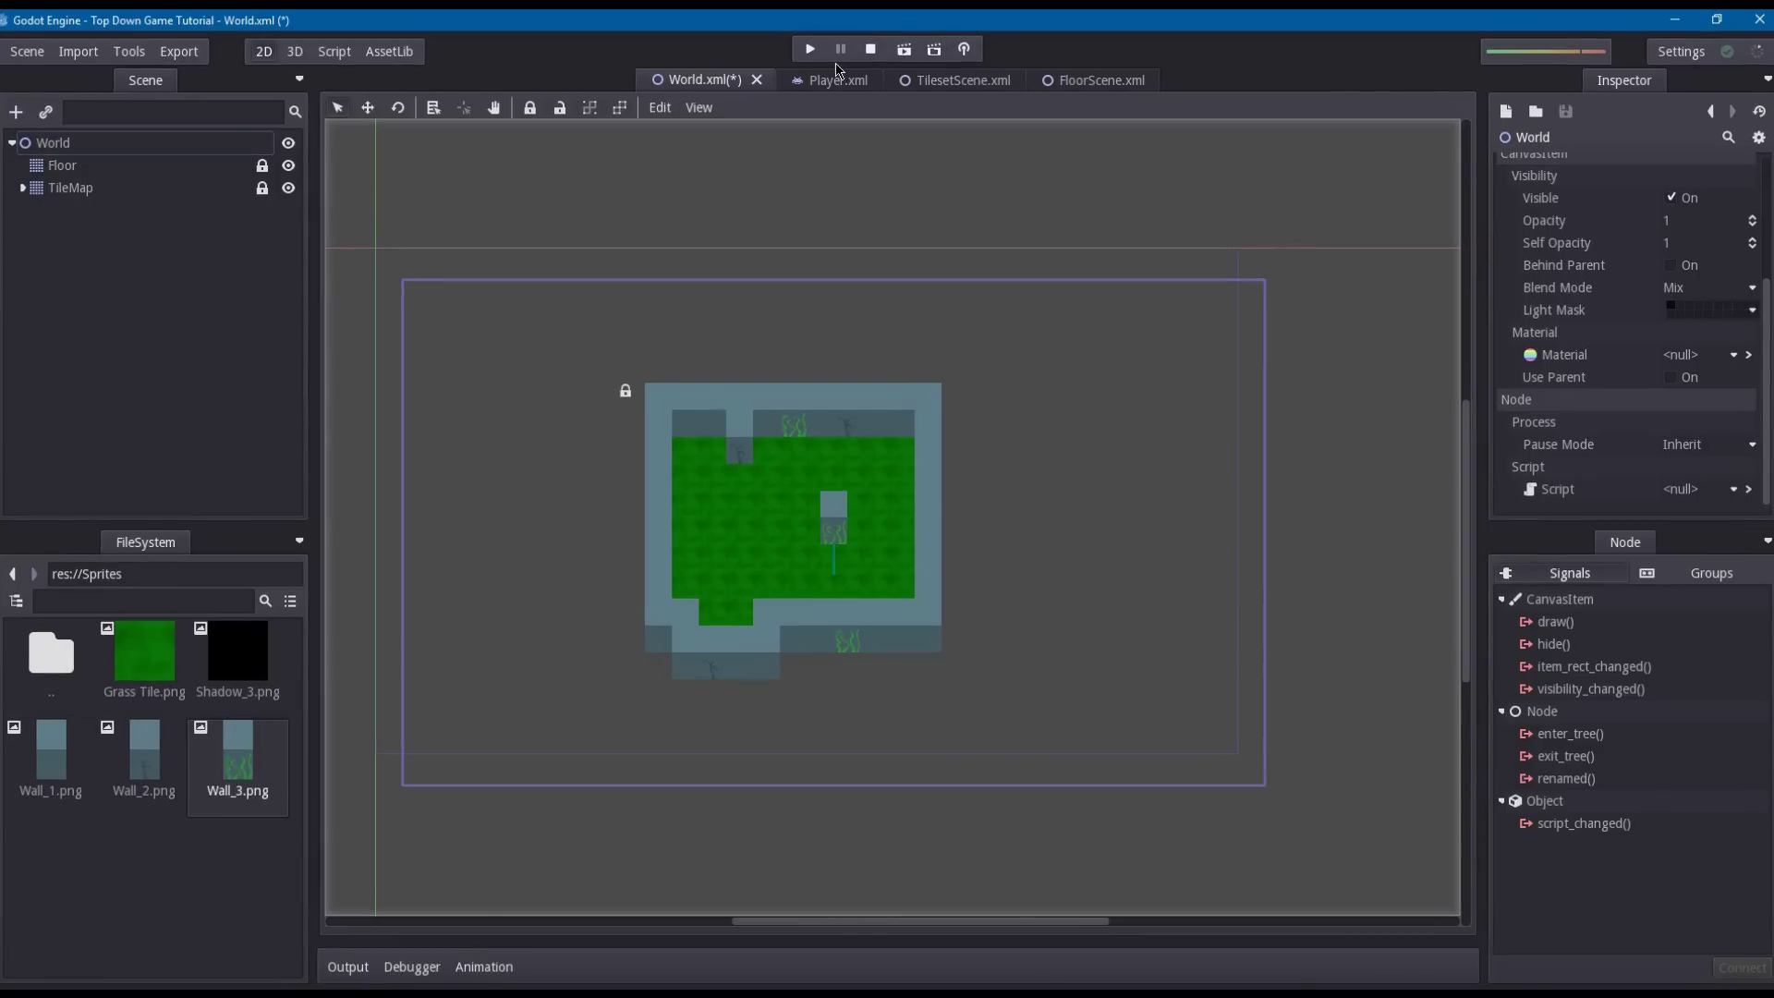
pyautogui.hotkey('ctrl', 's')
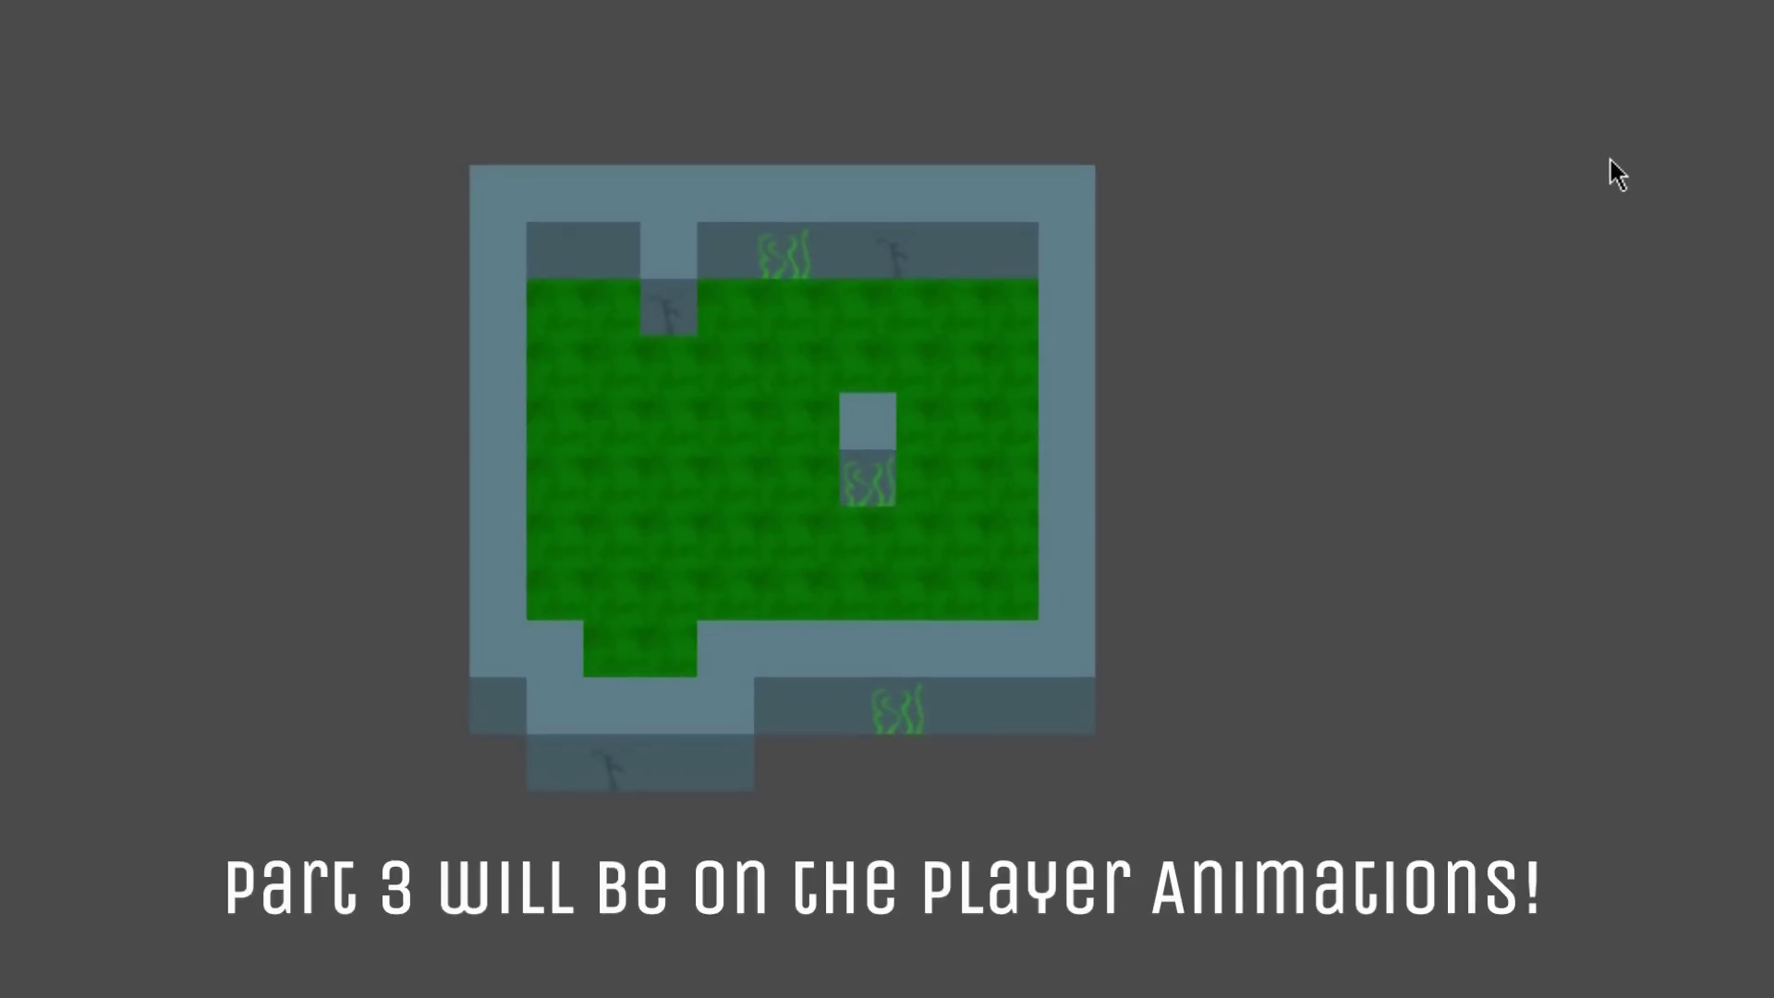
# - In the running game, walk the player to the protruding inner wall and around it to examine the drawing order
pyautogui.press('Left')
pyautogui.press('Up')
pyautogui.press('Left')
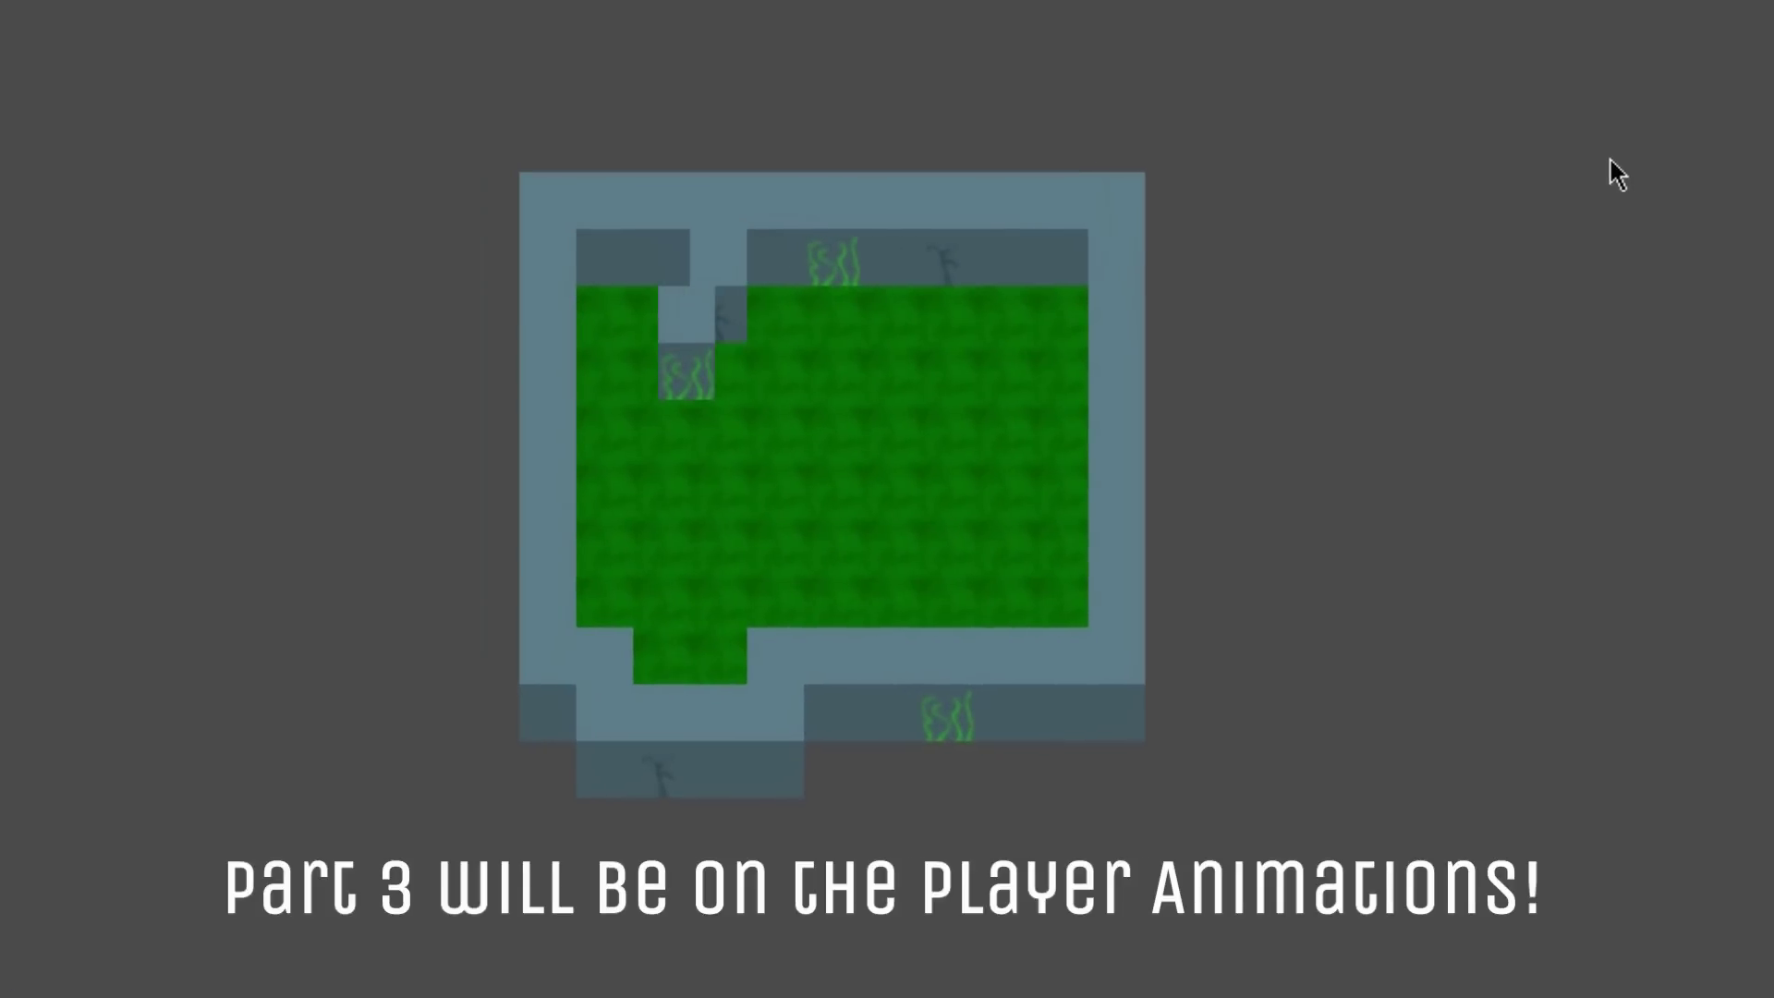
pyautogui.press('Left')
pyautogui.press('Right')
pyautogui.press('Down')
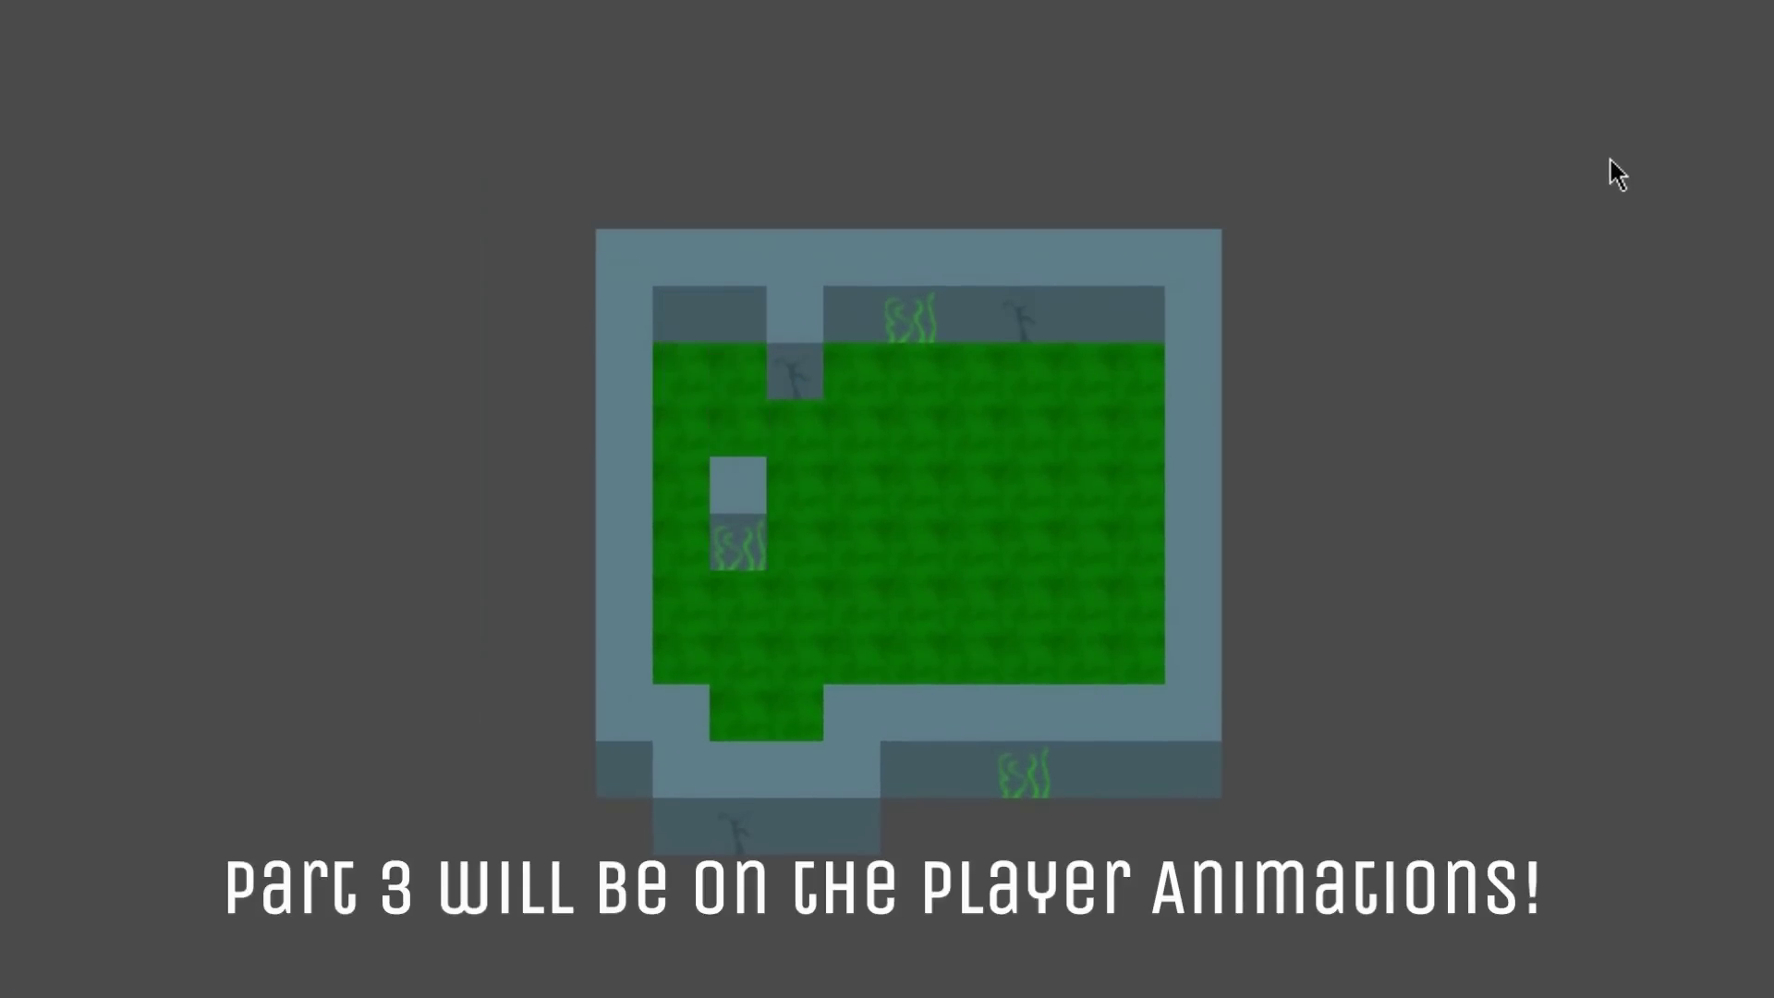
# - Walk the player down into the room's lower alcove and back up to the upper wall to examine how the walls overlap it
pyautogui.press('Down')
pyautogui.press('Right')
pyautogui.press('Left')
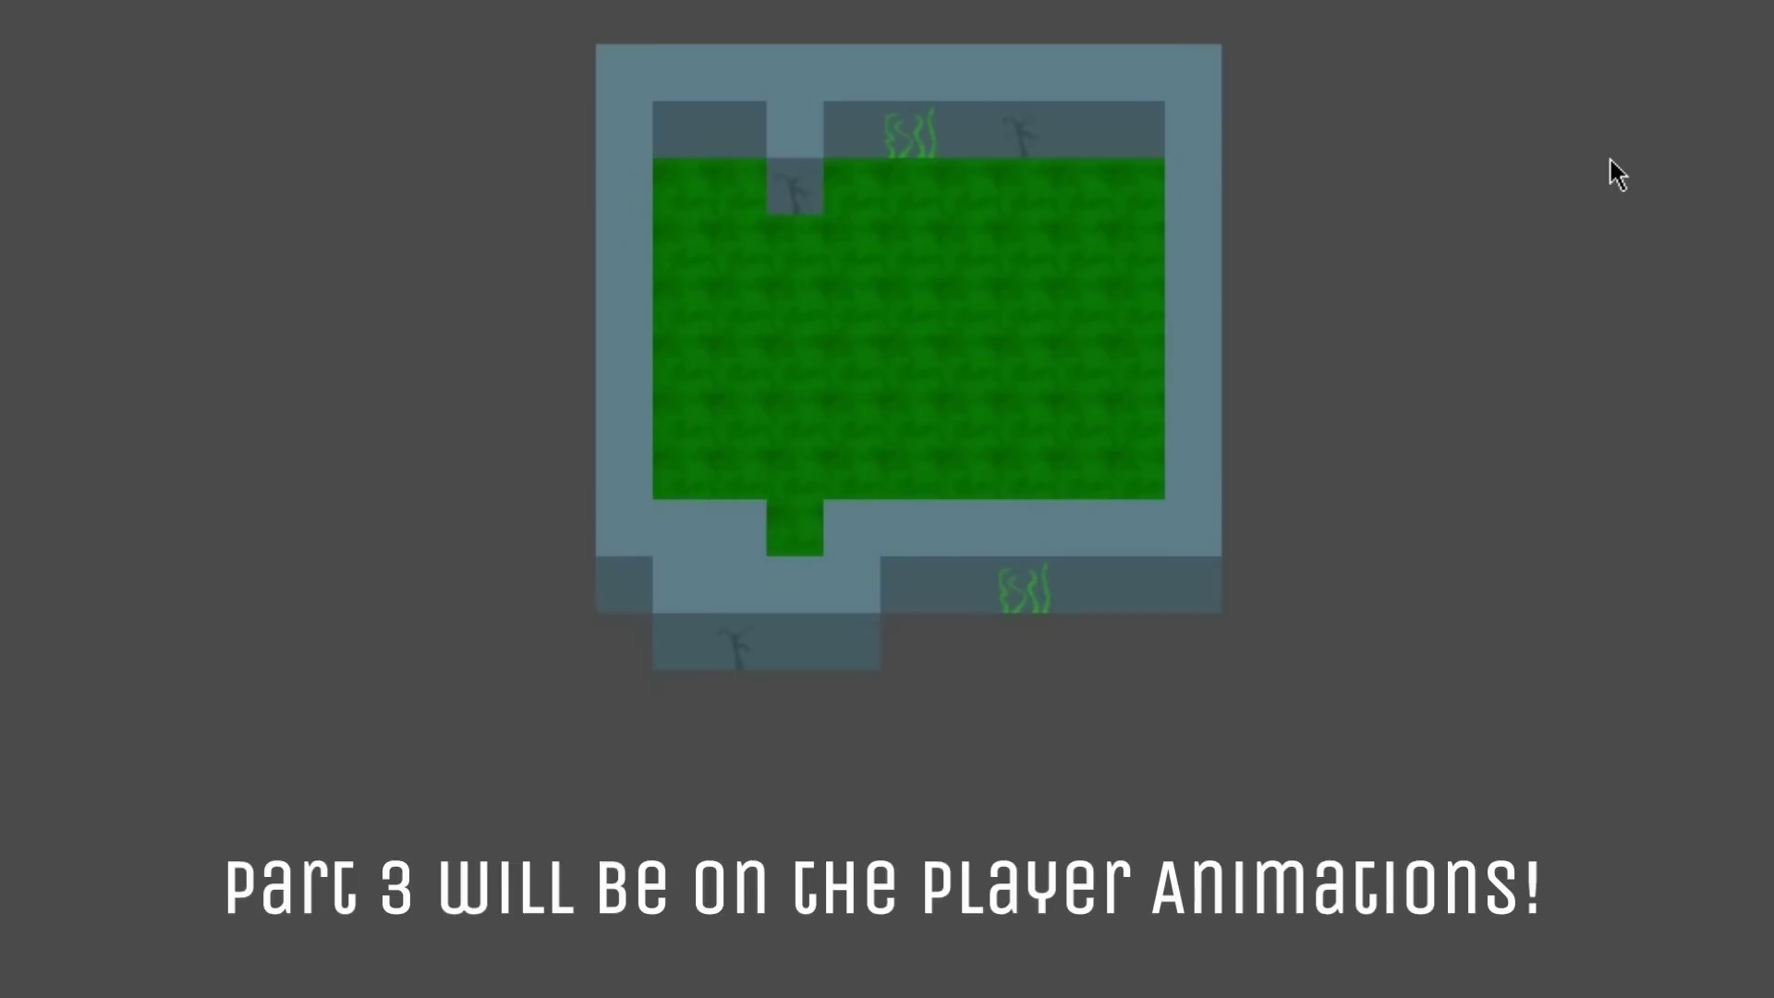
pyautogui.press('Up')
pyautogui.press('Left')
pyautogui.press('Down')
pyautogui.press('Right')
pyautogui.press('Right')
pyautogui.press('Up')
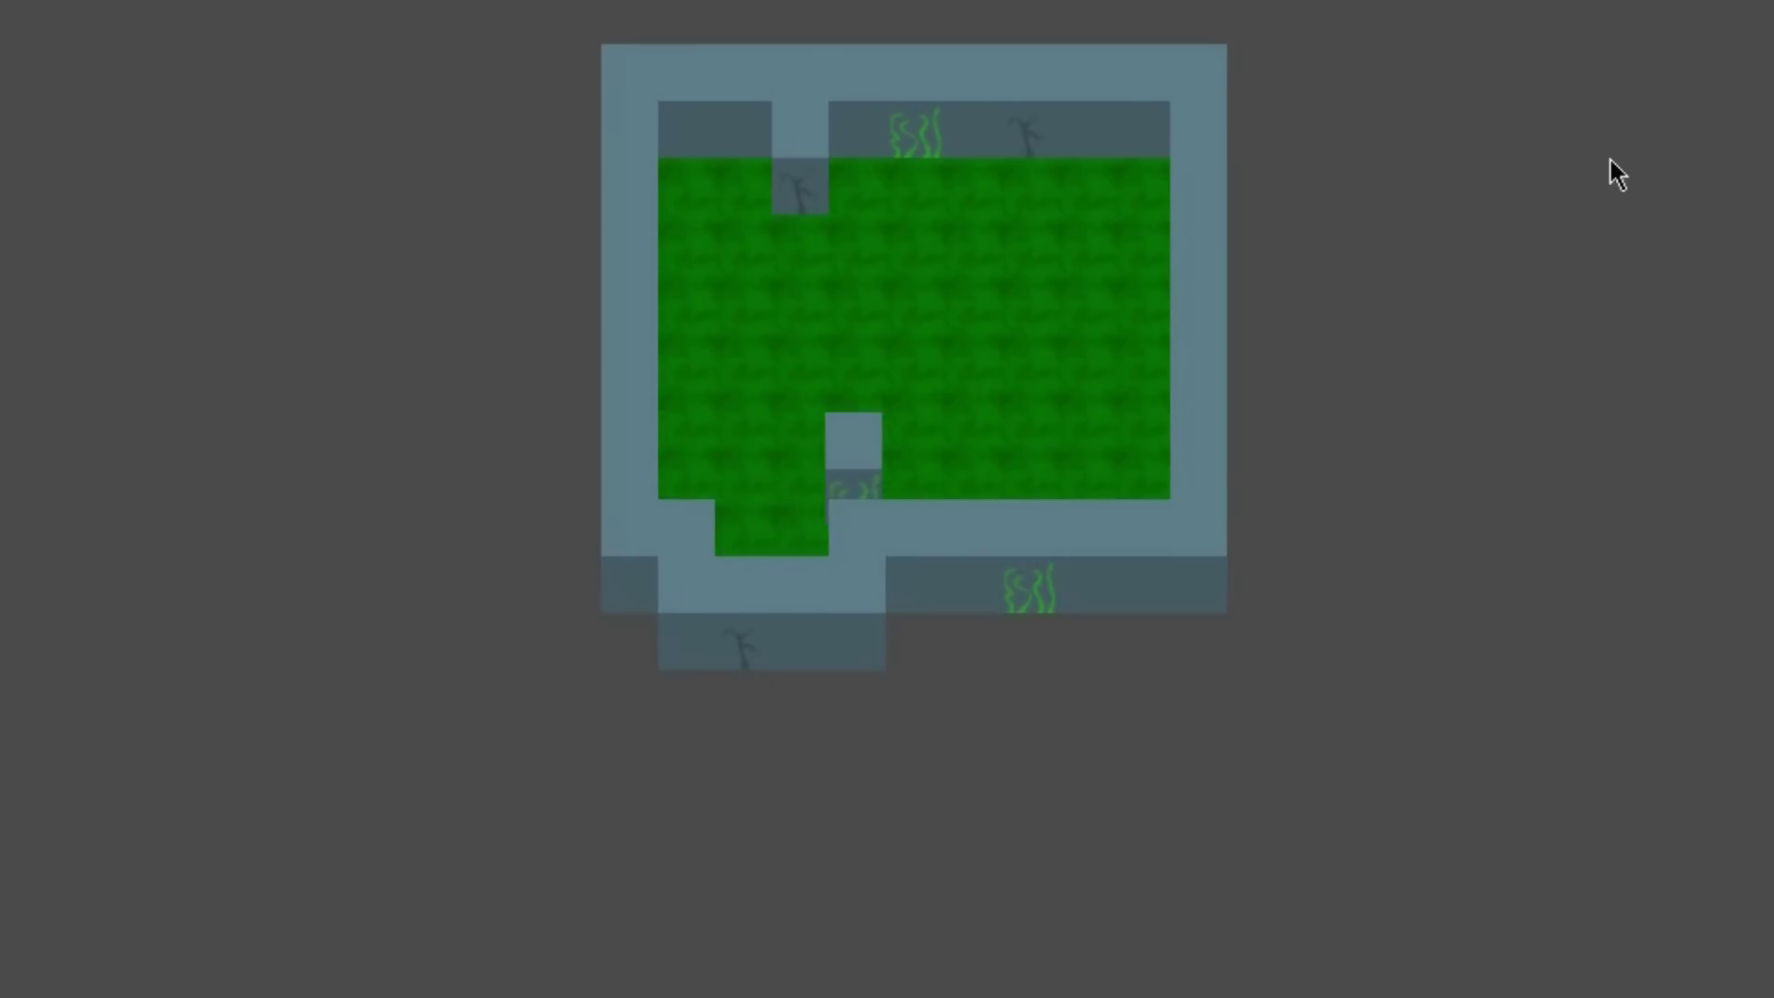
pyautogui.press('Right')
pyautogui.press('Up')
pyautogui.press('Up')
pyautogui.press('Right')
pyautogui.press('Up')
pyautogui.press('Left')
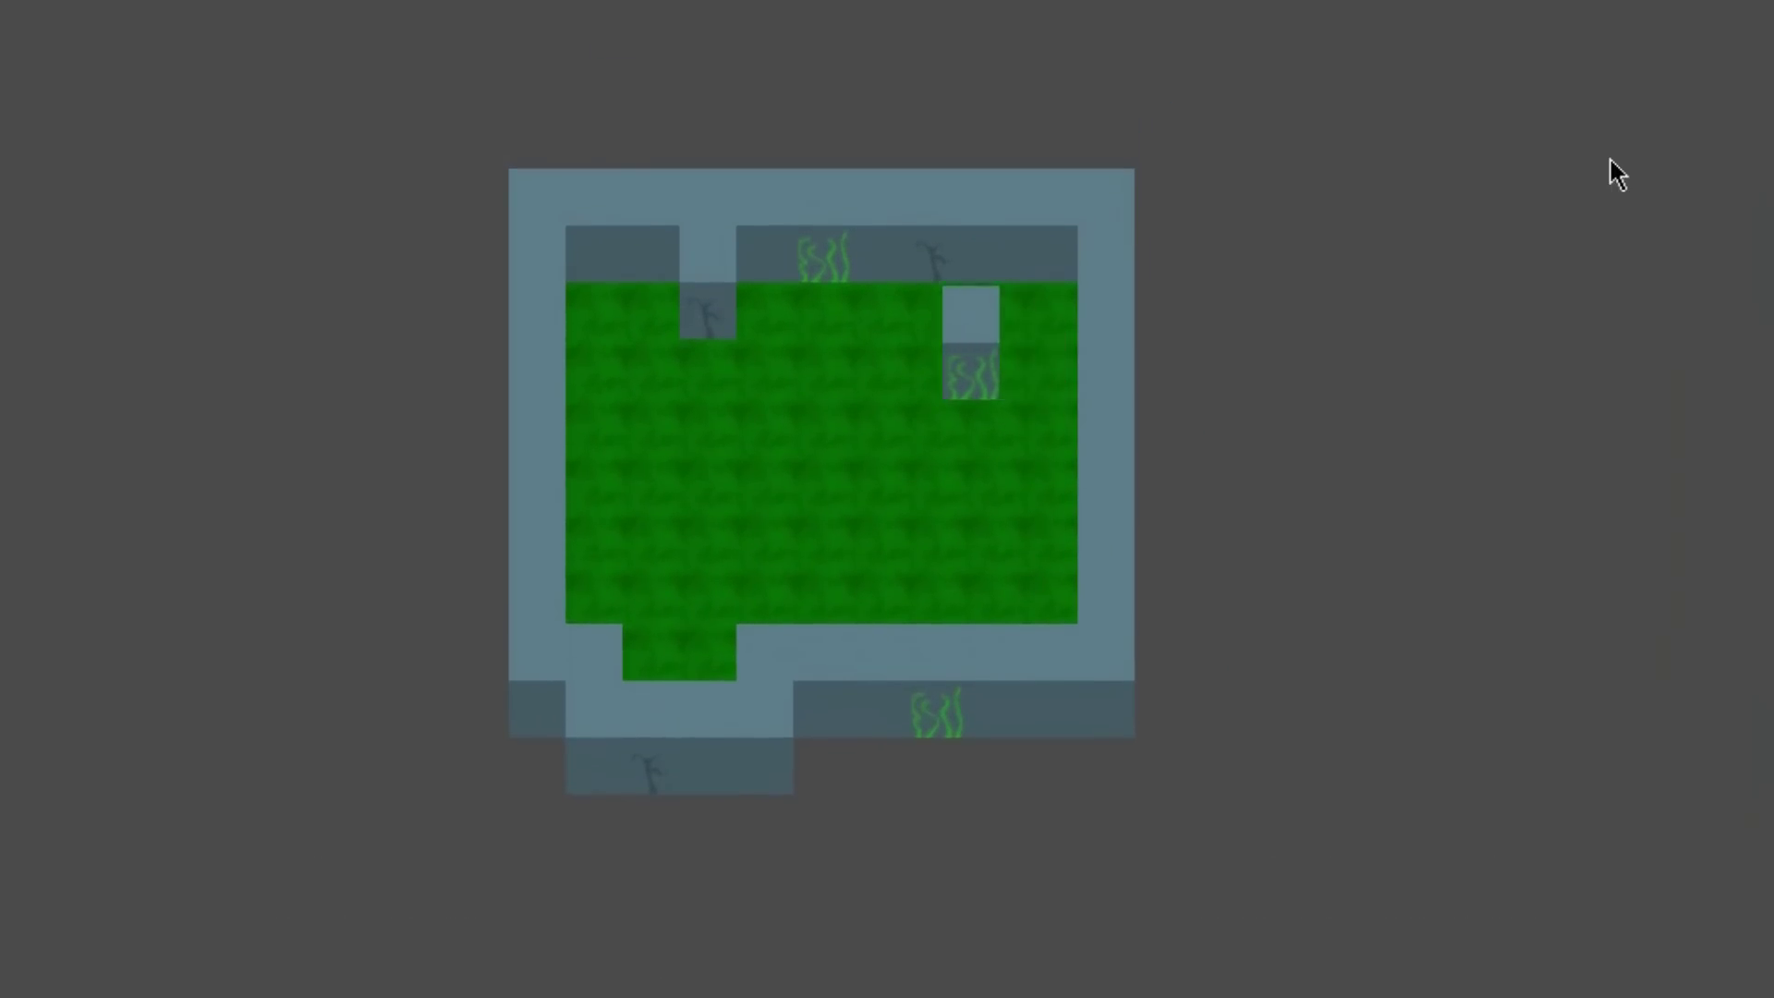